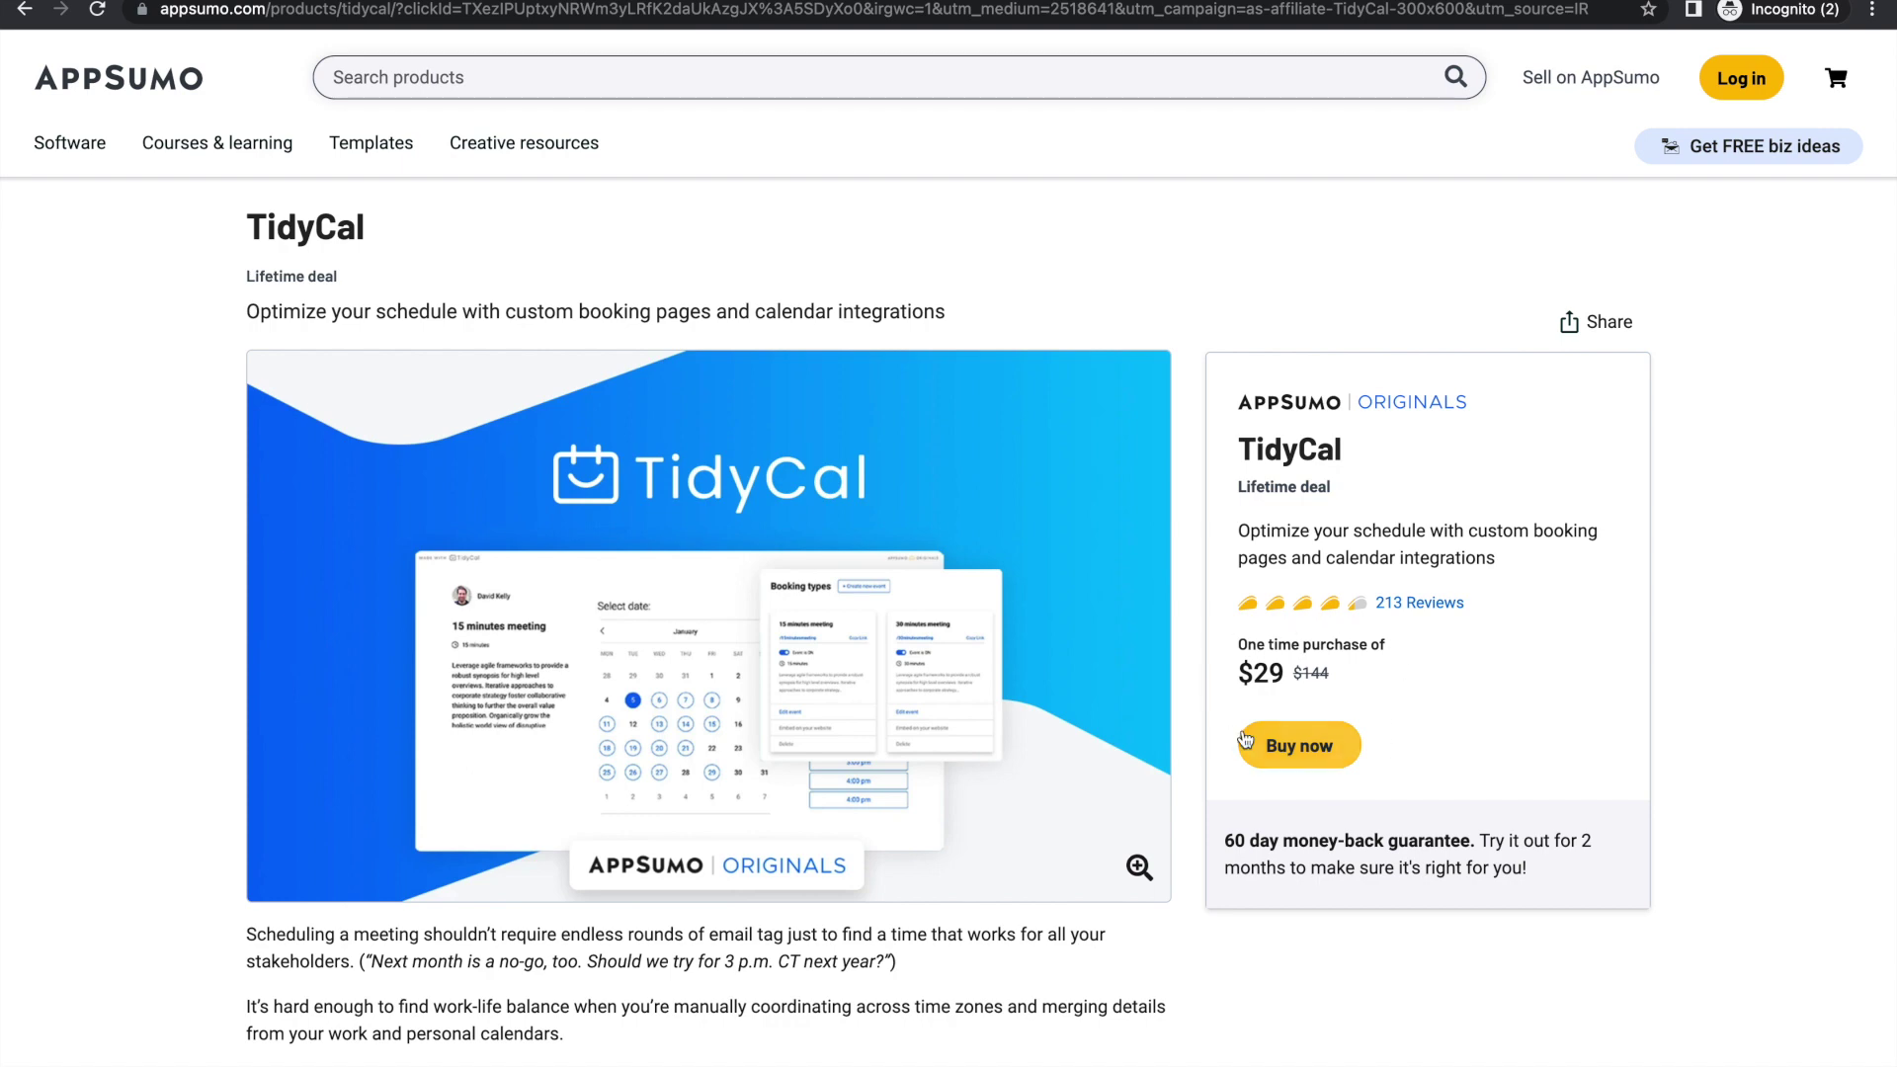
Step: Close the 'Get 10% Off' popup over the AppSumo TidyCal lifetime deal page
scroll(762, 678, "down", 6)
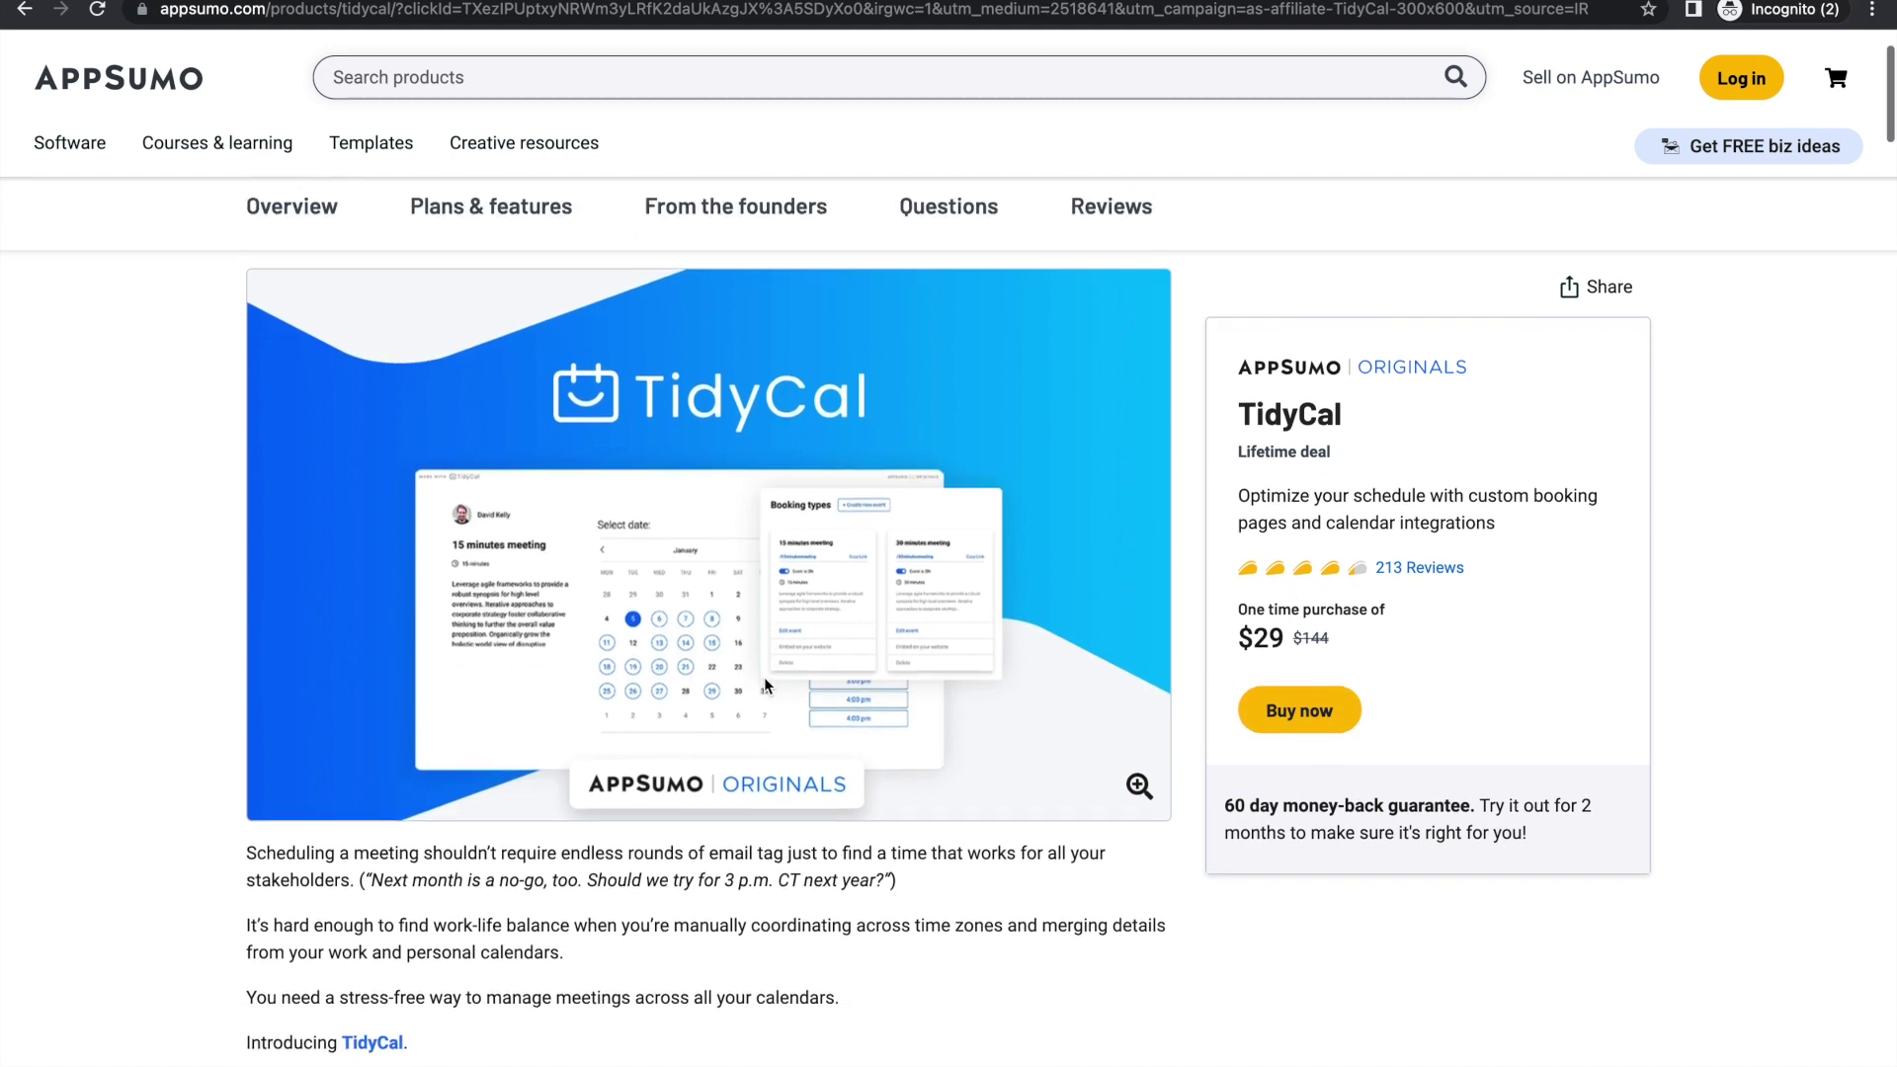
scroll(763, 678, "down", 5)
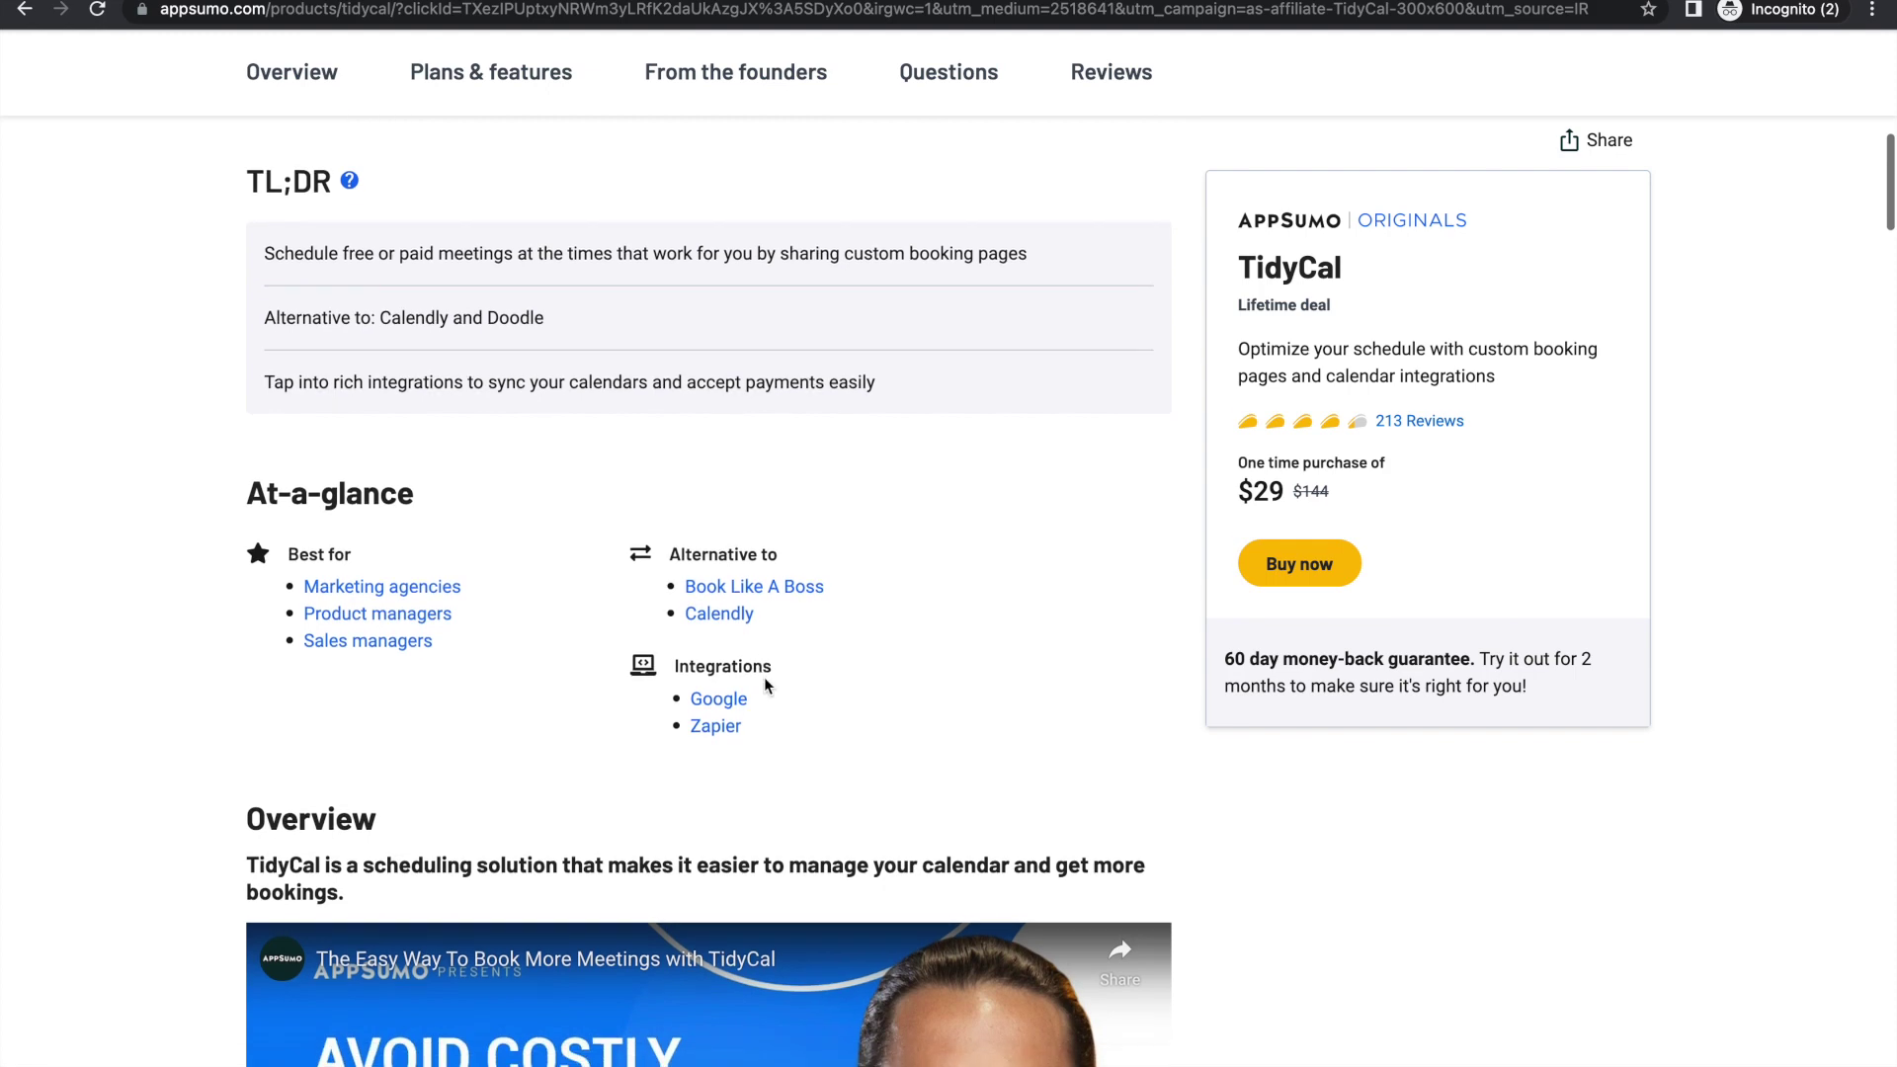
scroll(973, 559, "up", 9)
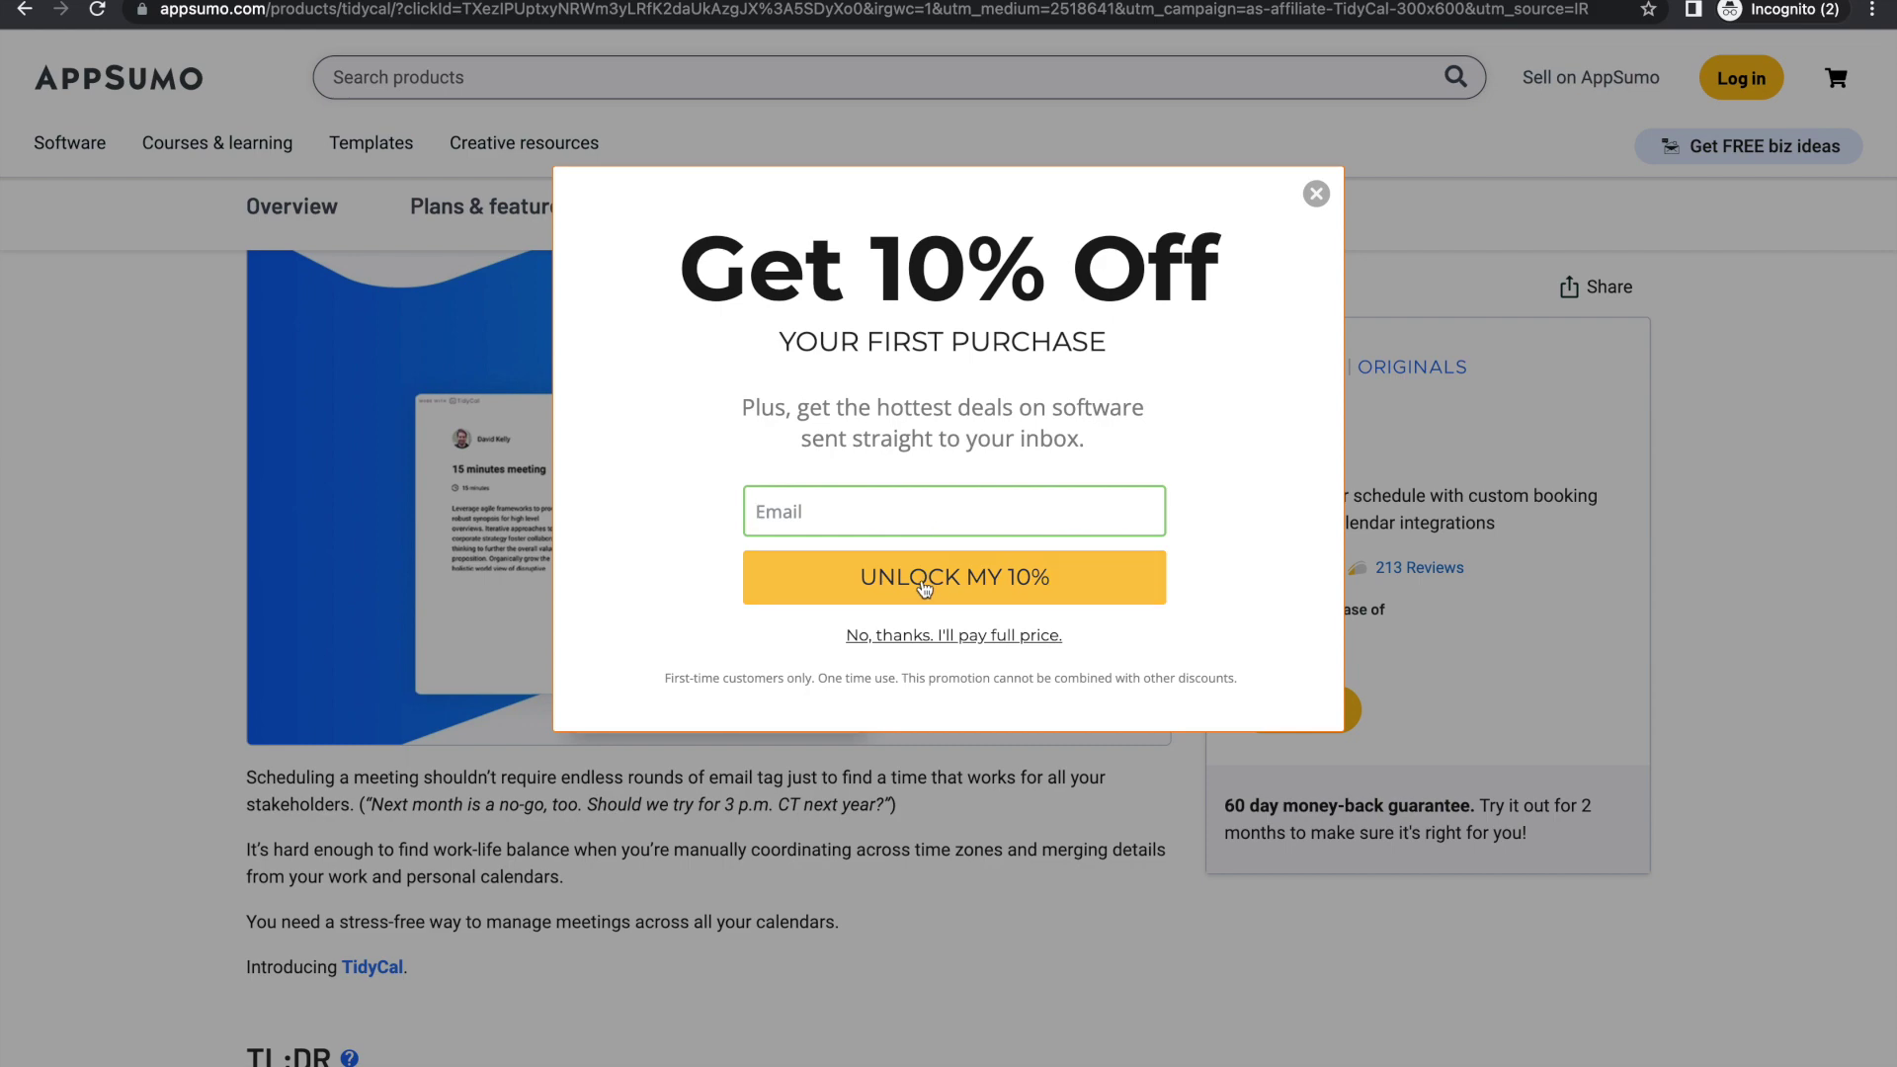
left_click(1315, 196)
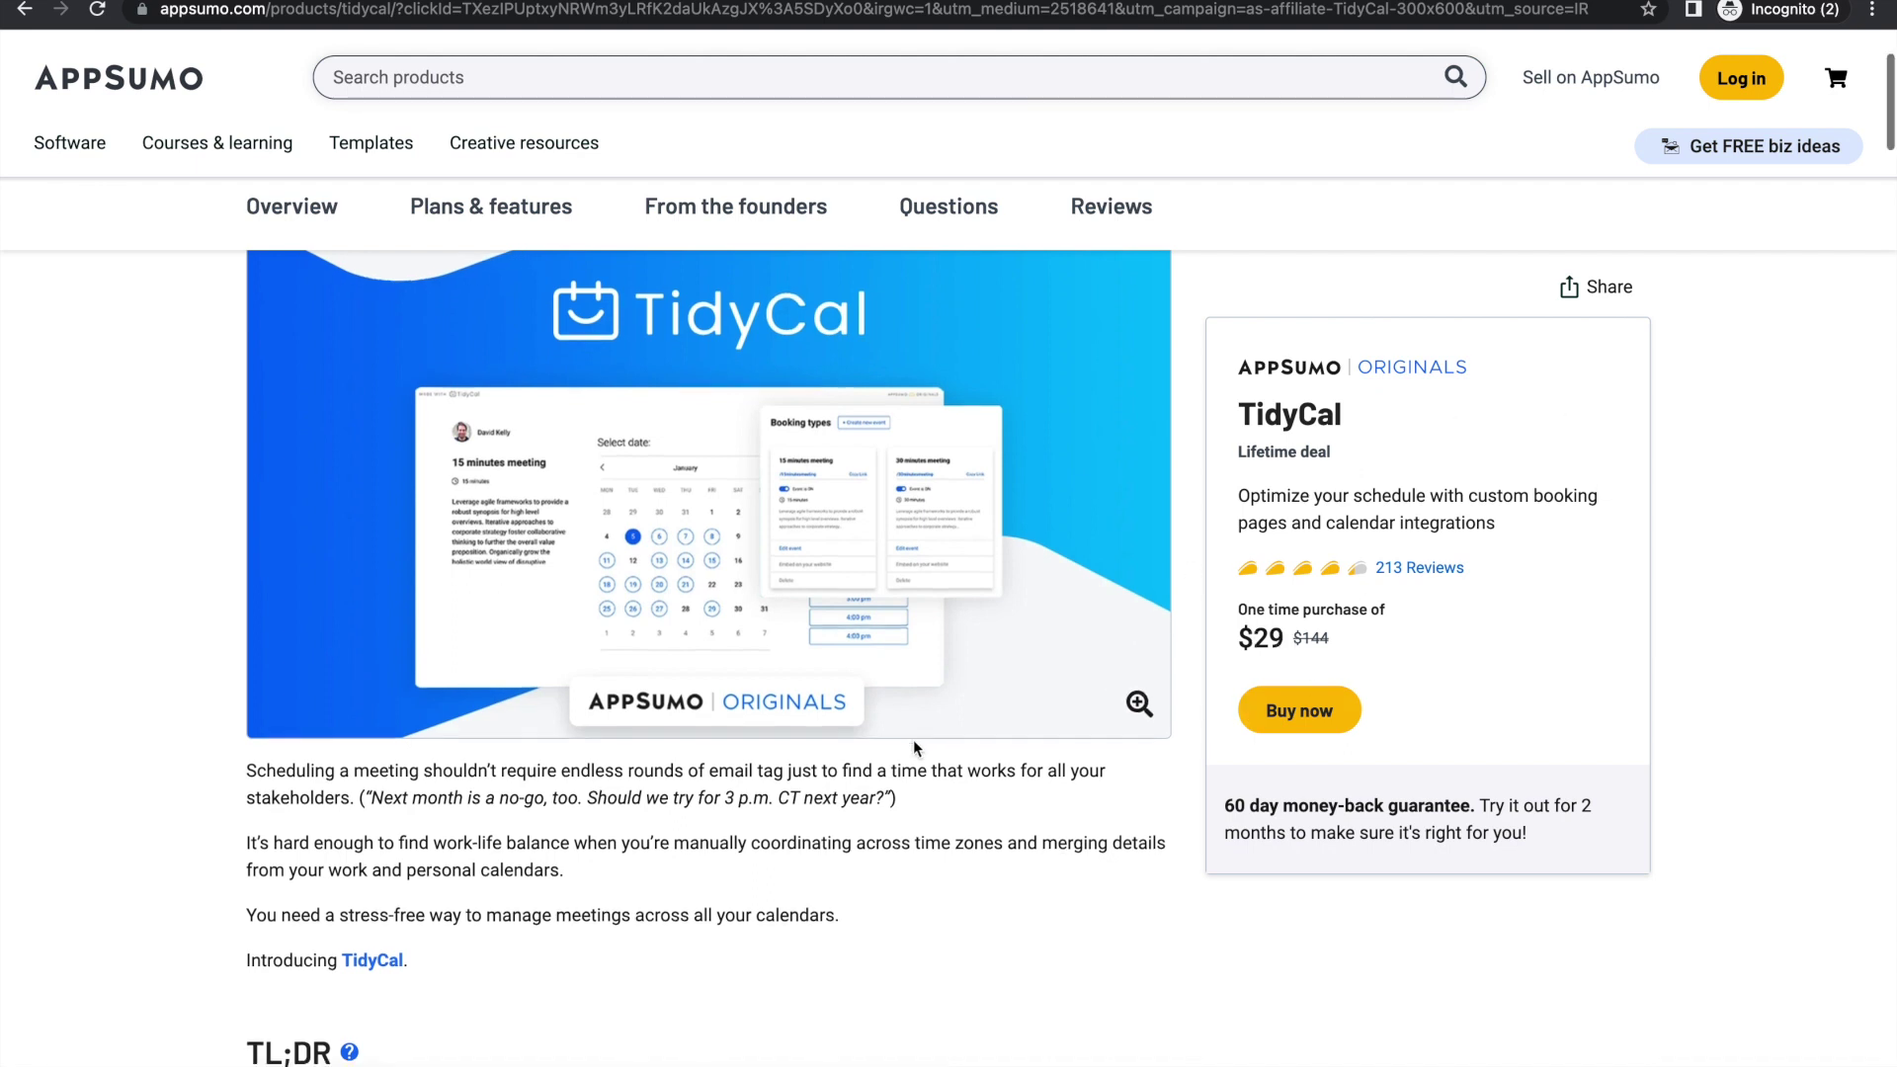
scroll(1127, 578, "down", 2)
left_click_drag(1225, 660, 1540, 691)
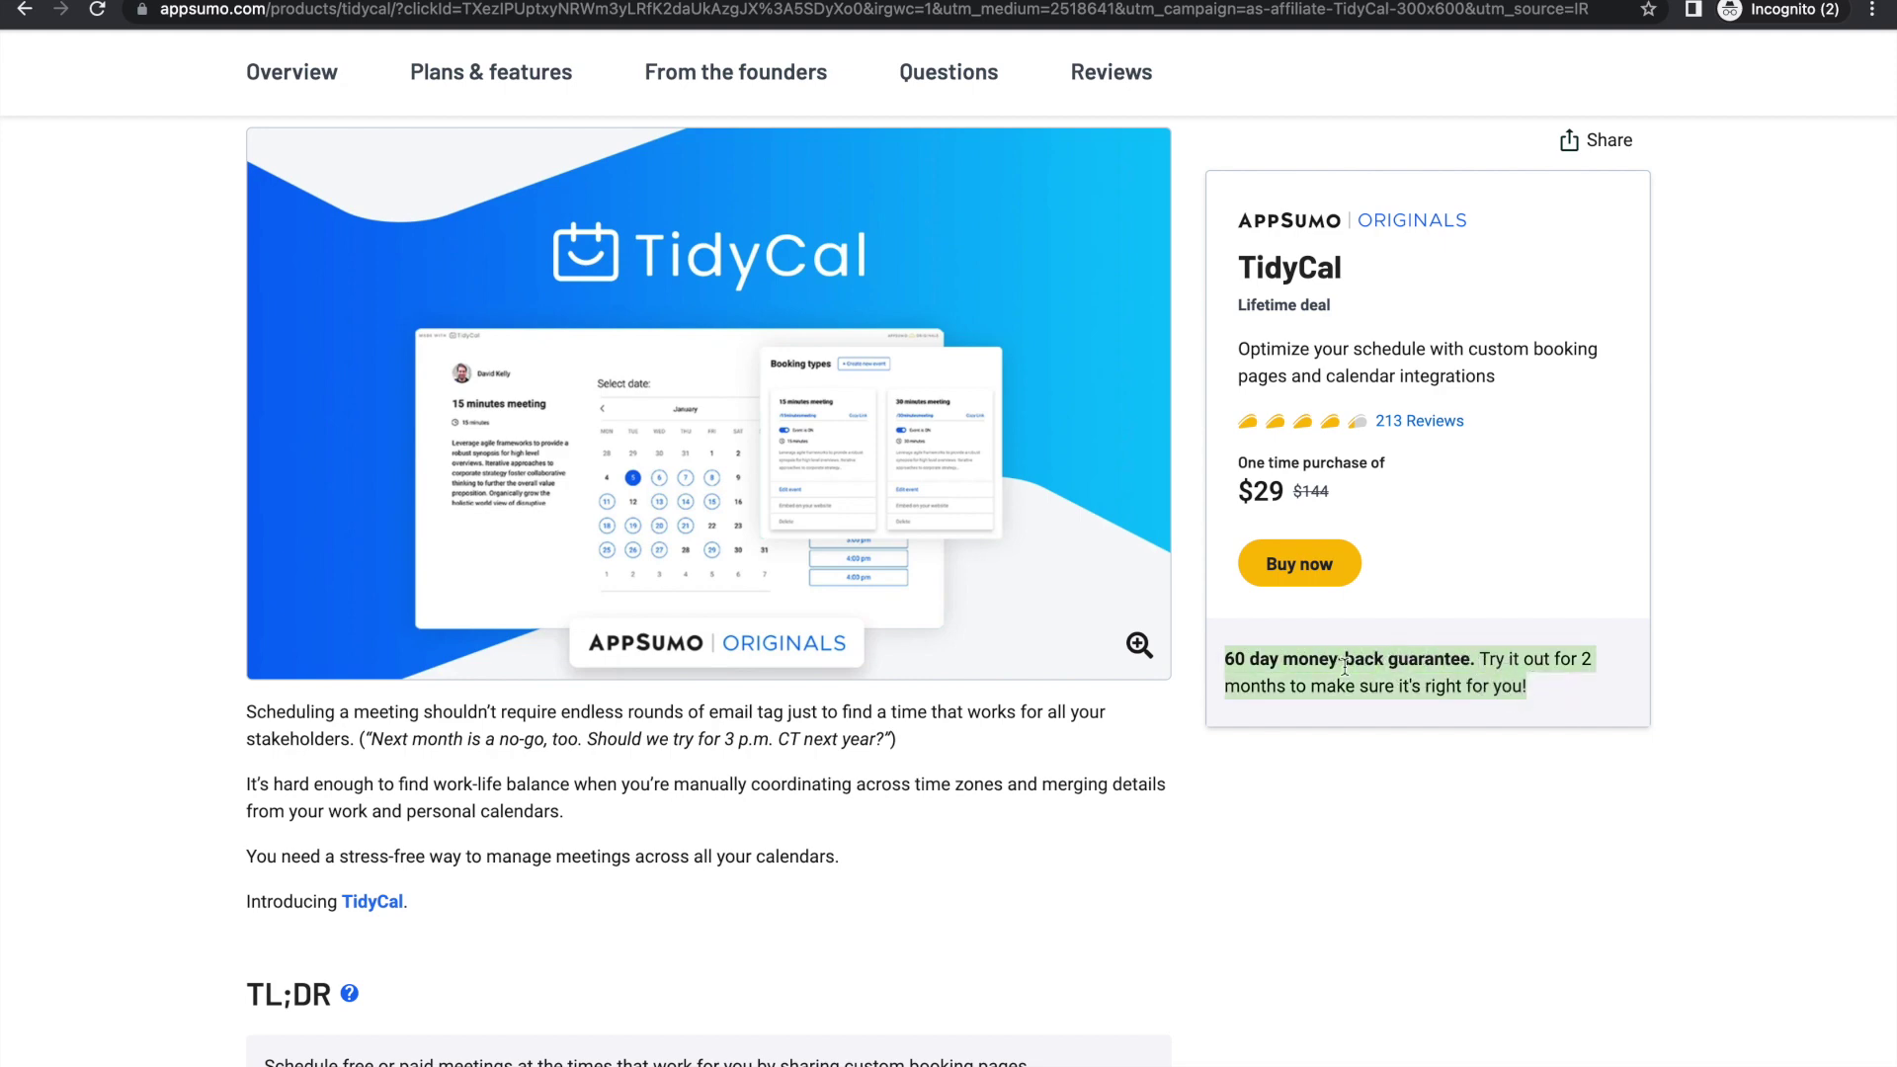
scroll(616, 637, "down", 10)
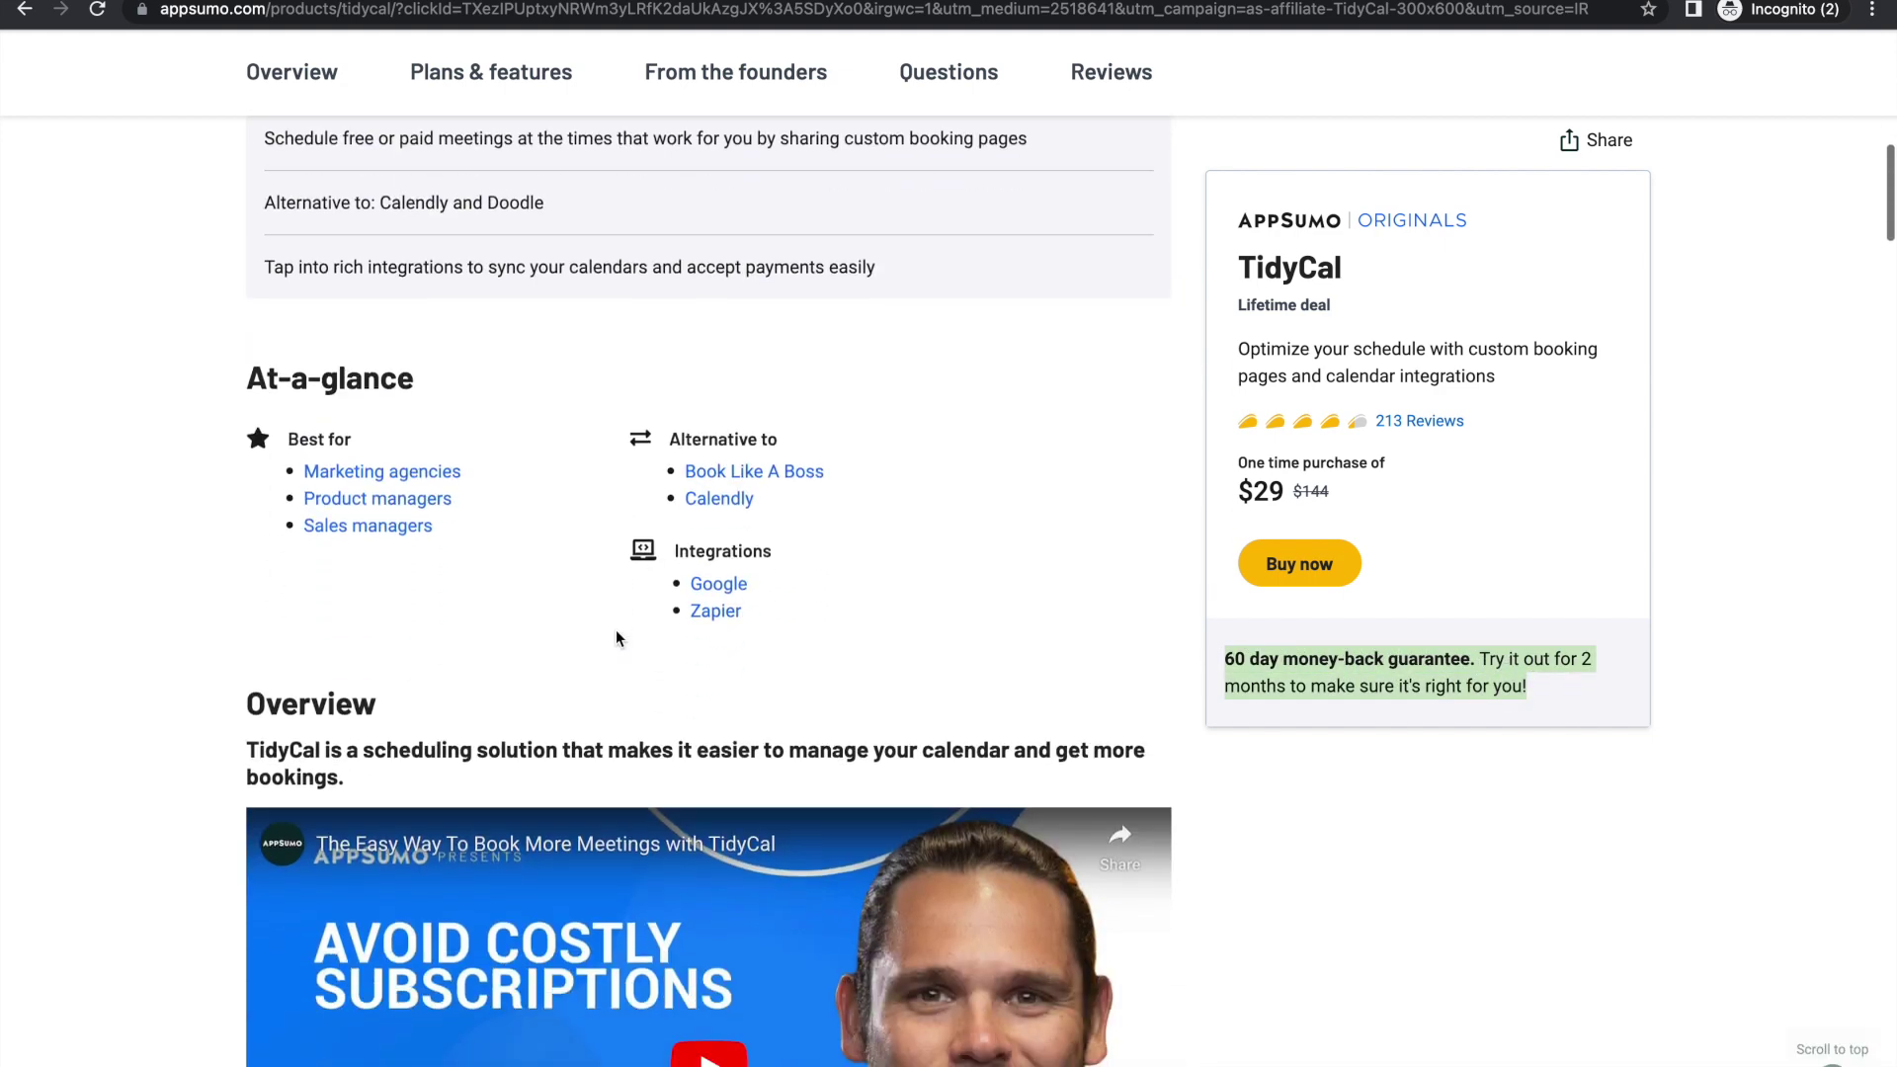
scroll(614, 630, "down", 8)
scroll(798, 321, "up", 3)
scroll(798, 321, "up", 2)
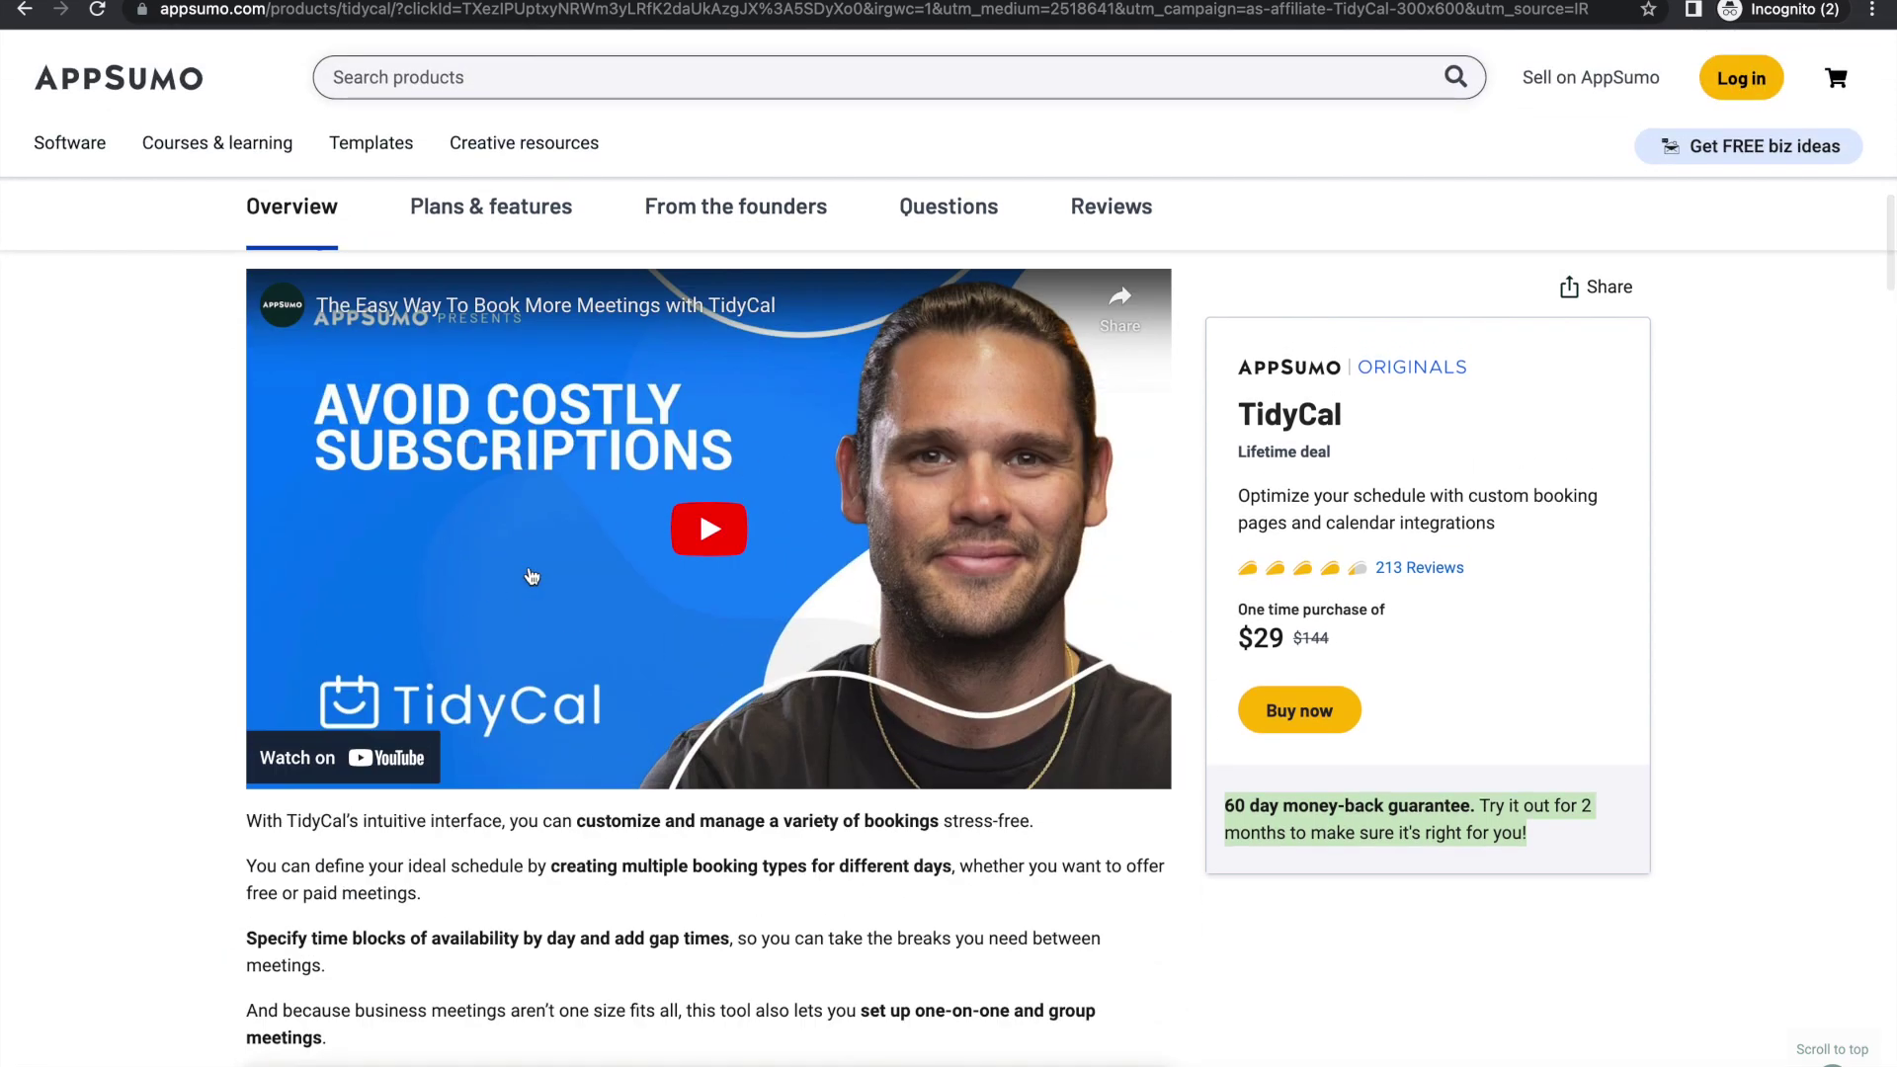
scroll(951, 614, "down", 8)
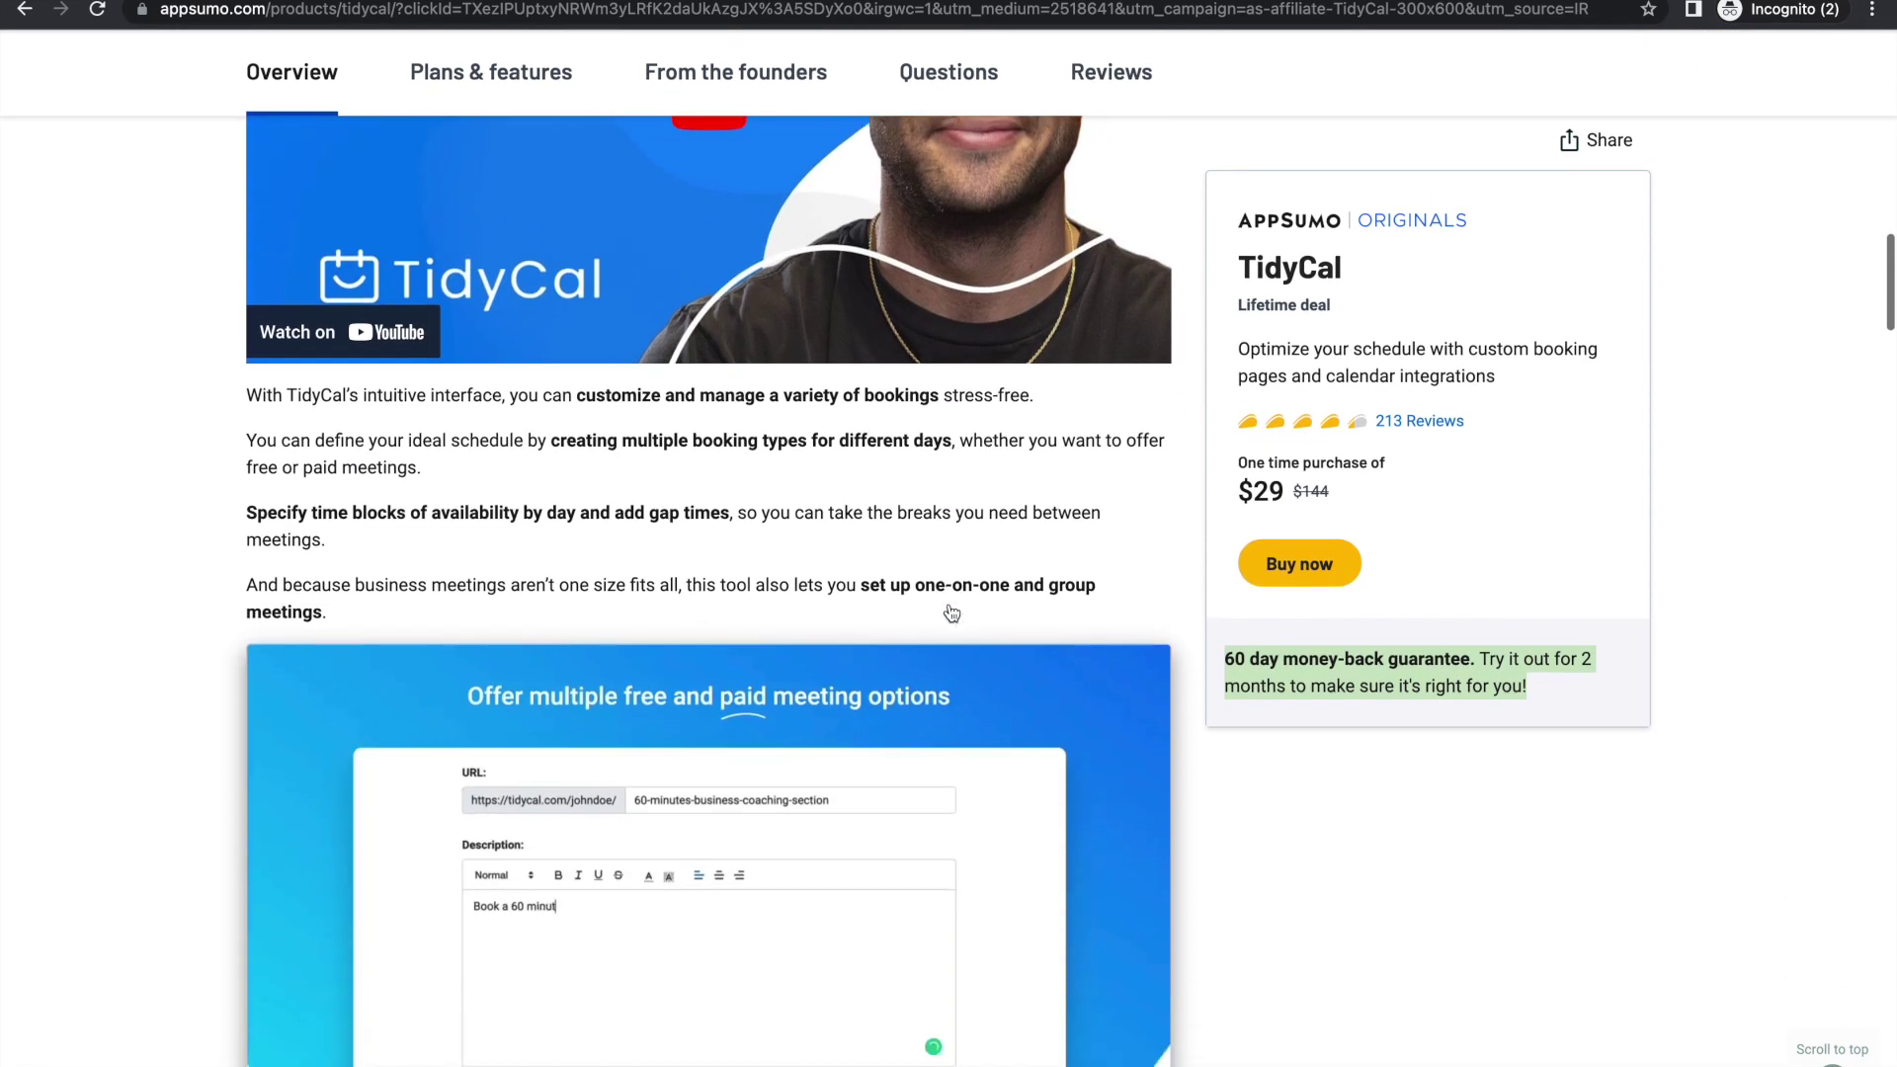
scroll(951, 613, "down", 2)
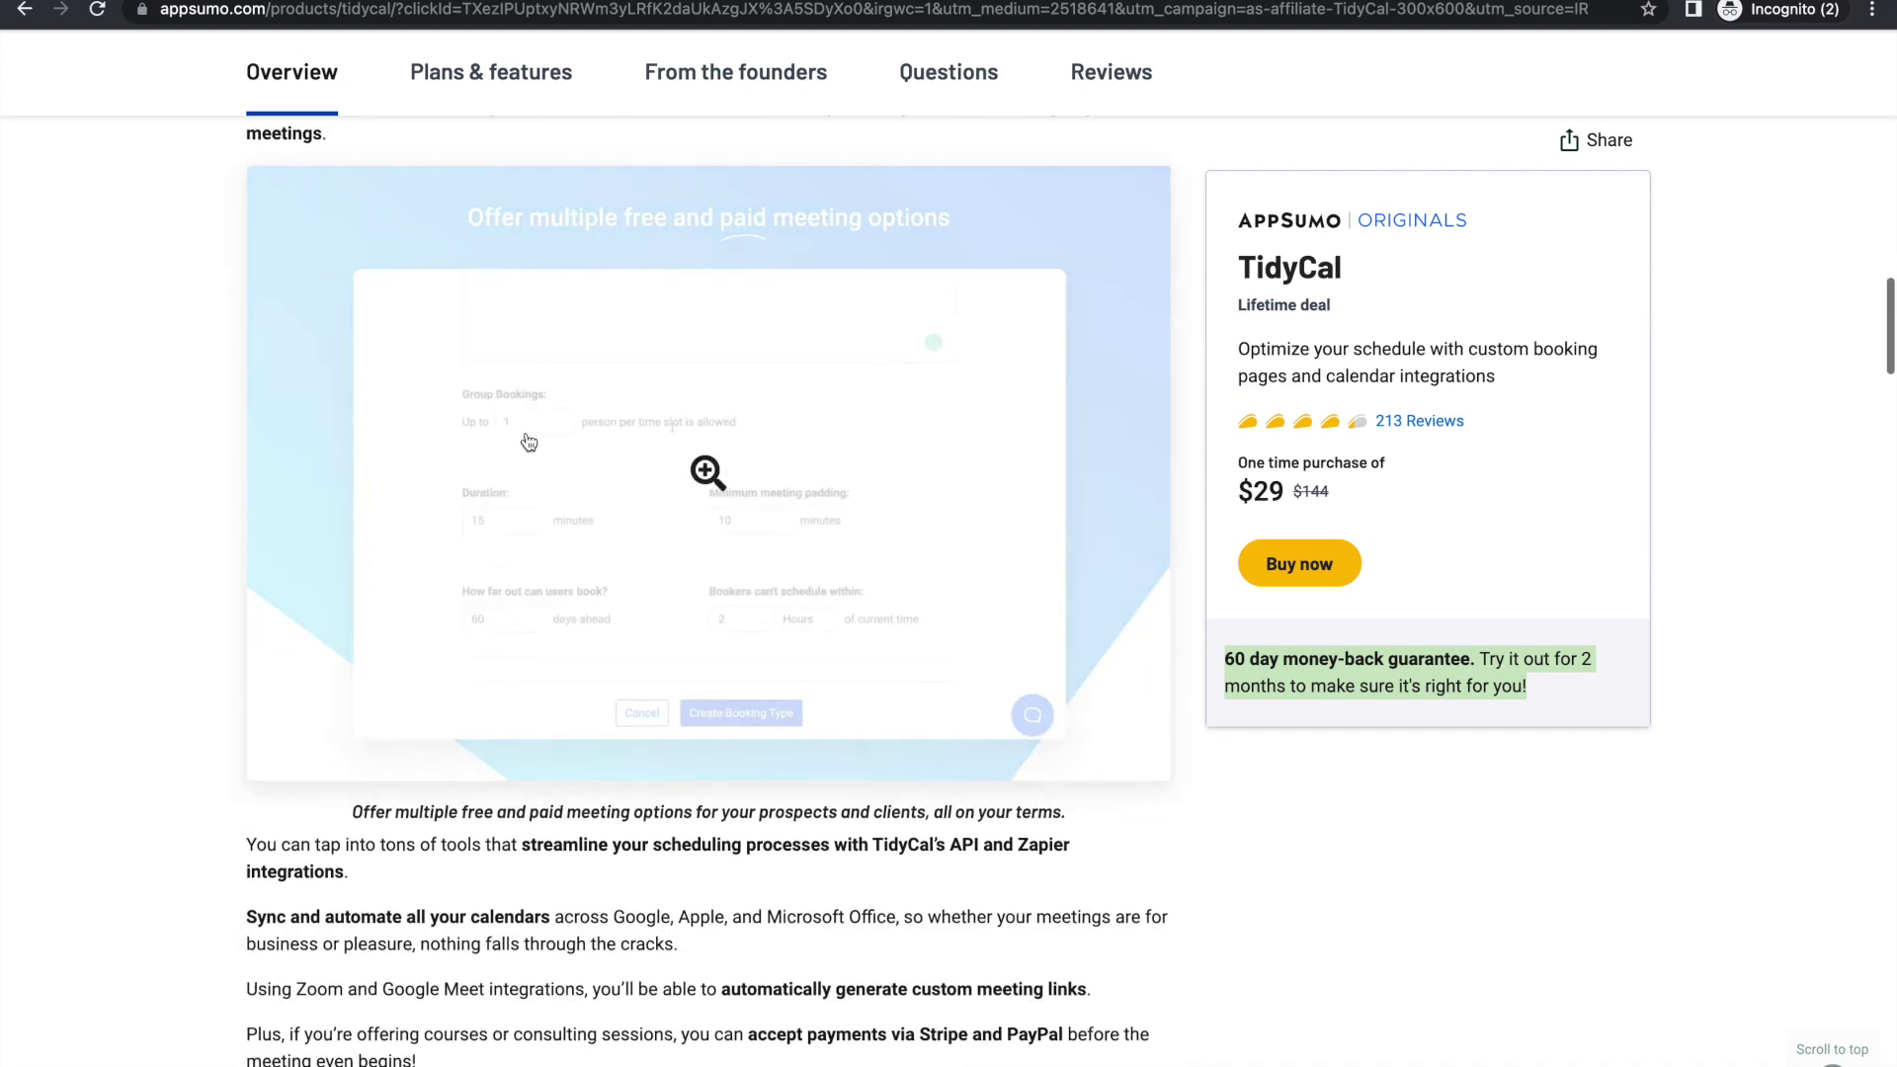
scroll(644, 718, "down", 1)
scroll(643, 719, "down", 8)
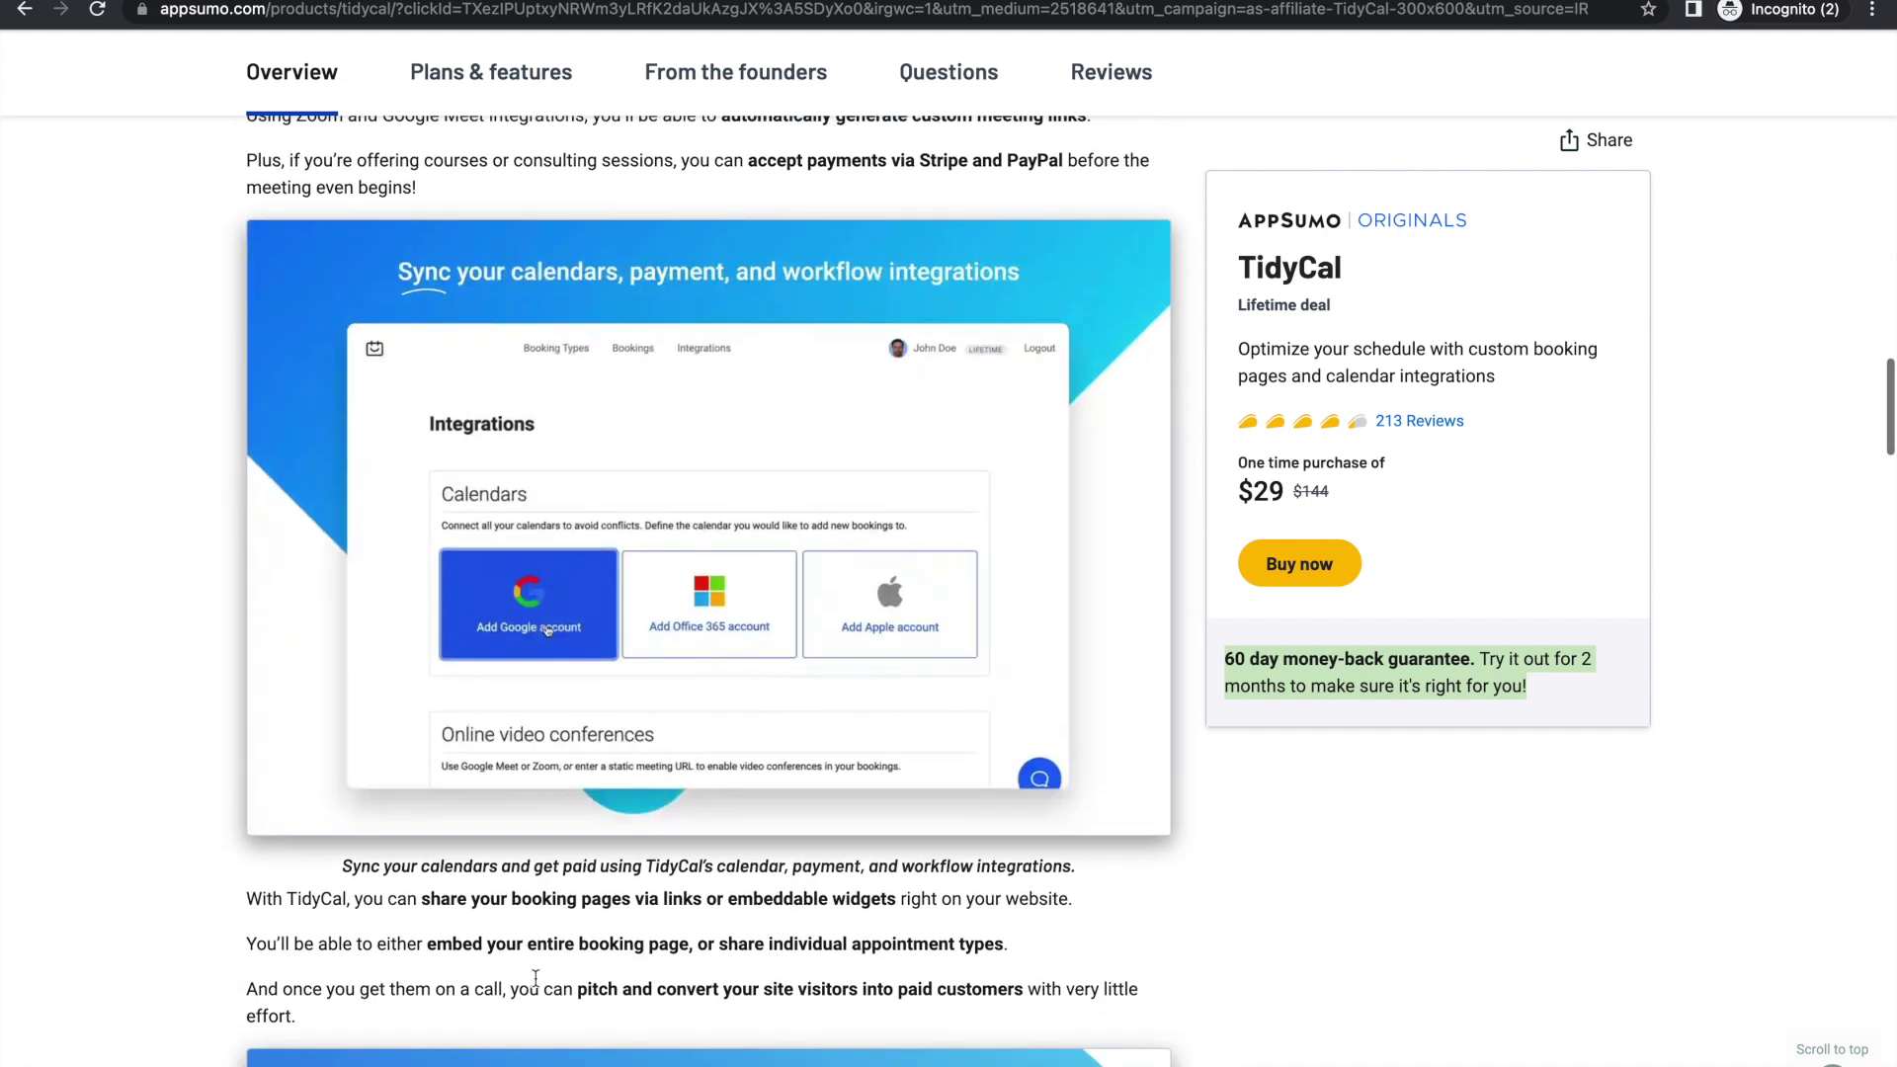
scroll(672, 840, "down", 1)
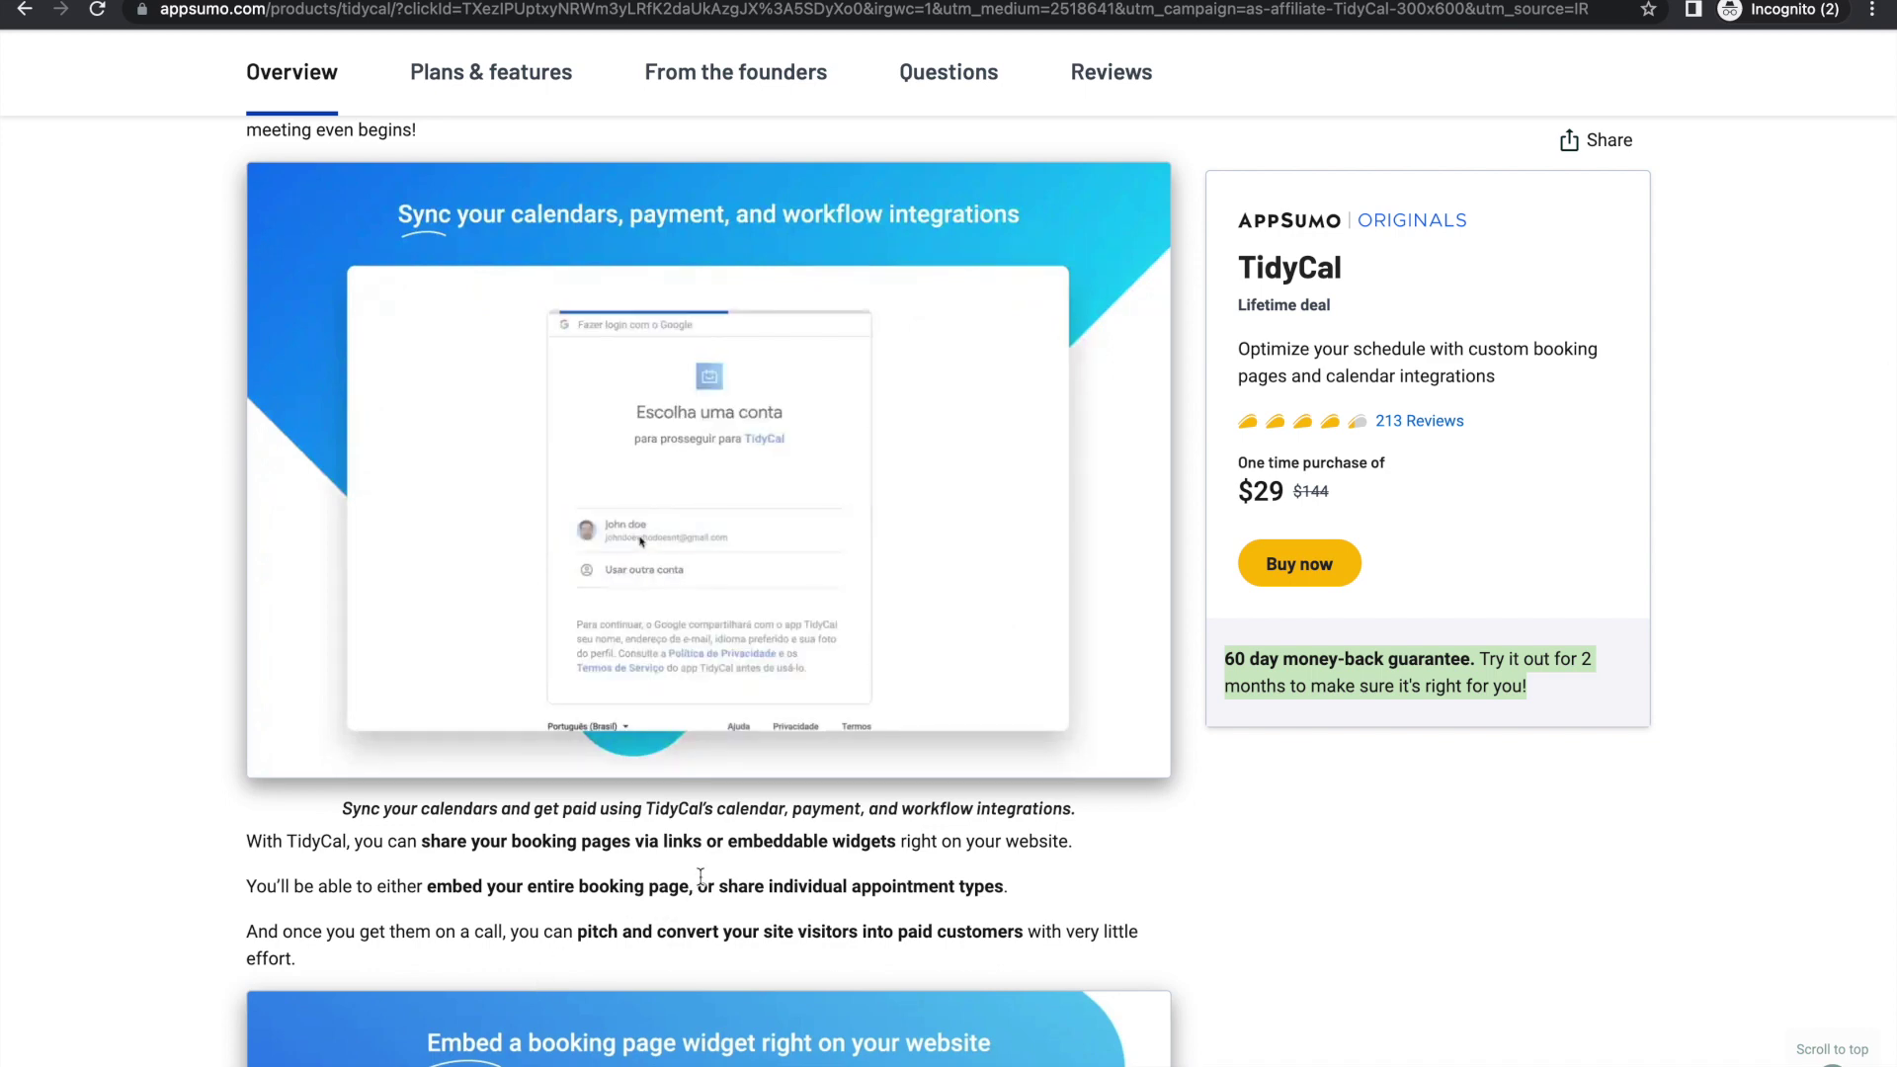
scroll(720, 870, "down", 6)
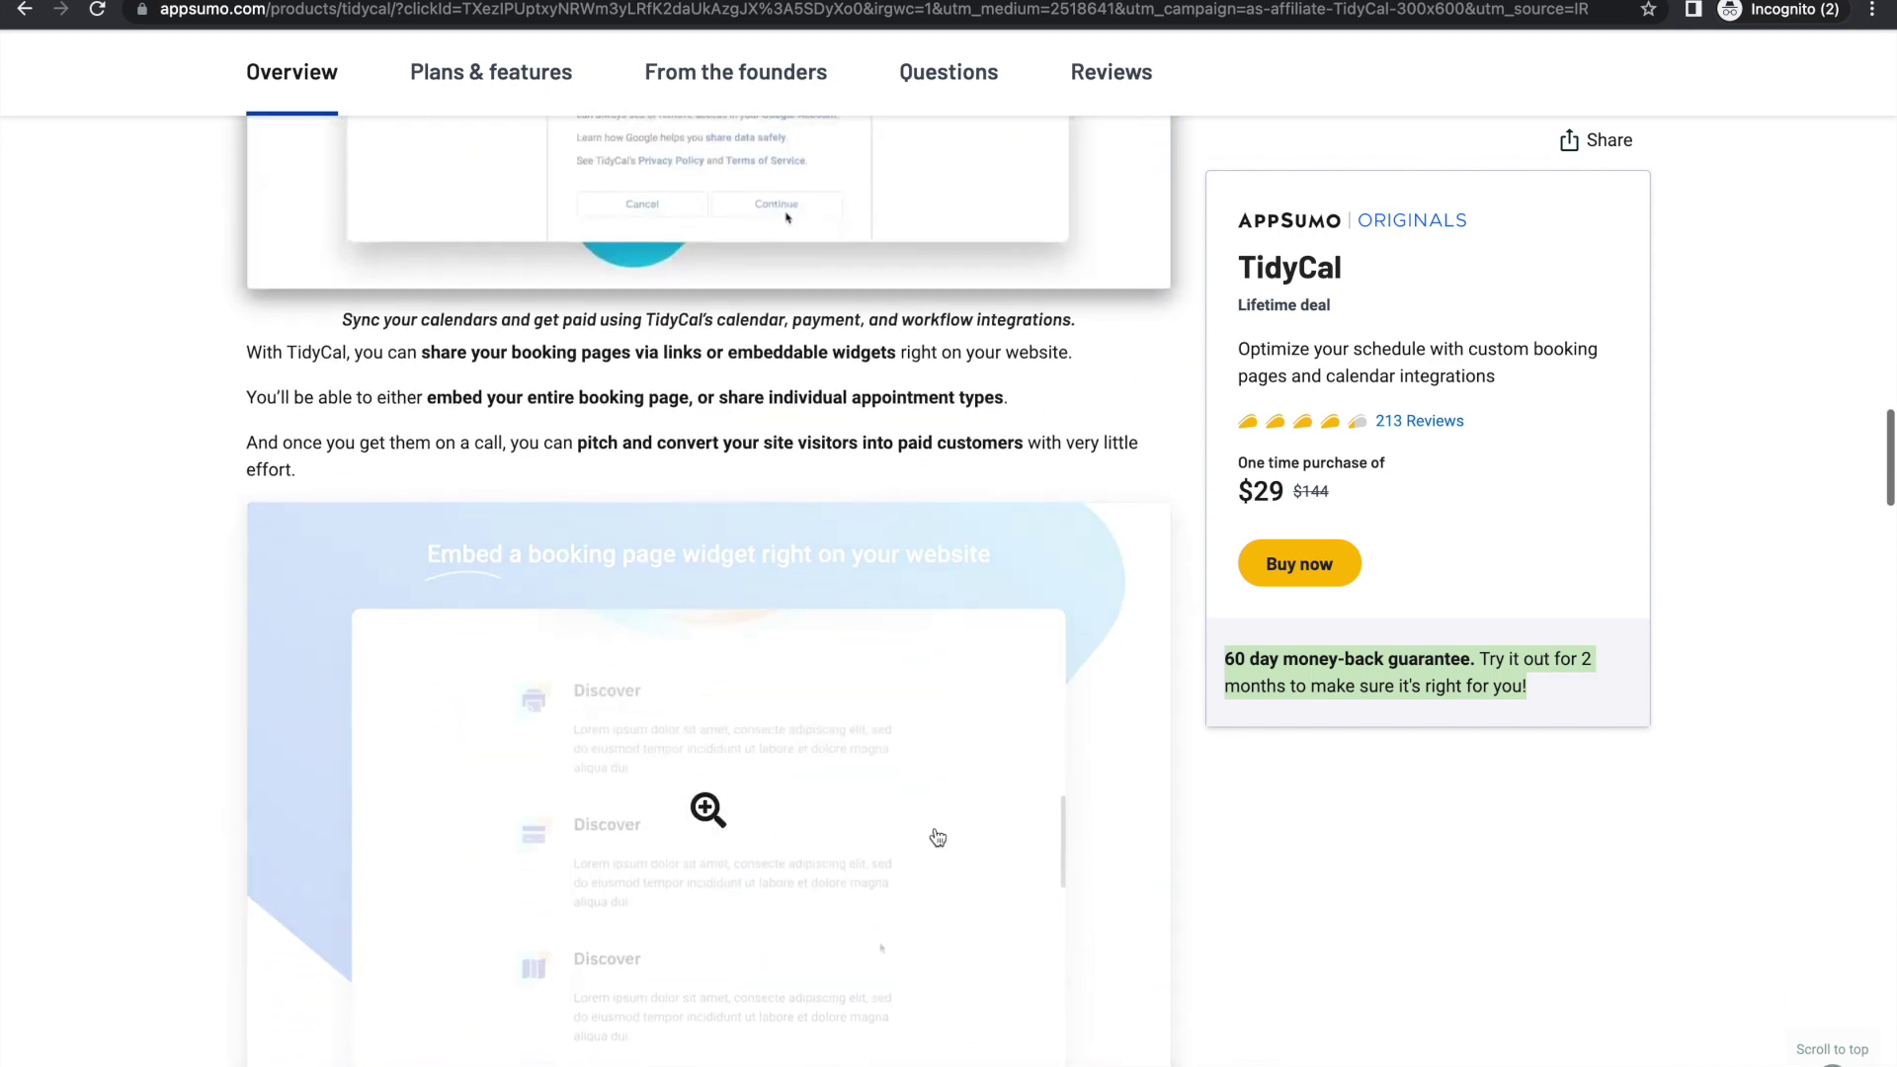
scroll(1190, 956, "down", 4)
scroll(1190, 958, "down", 1)
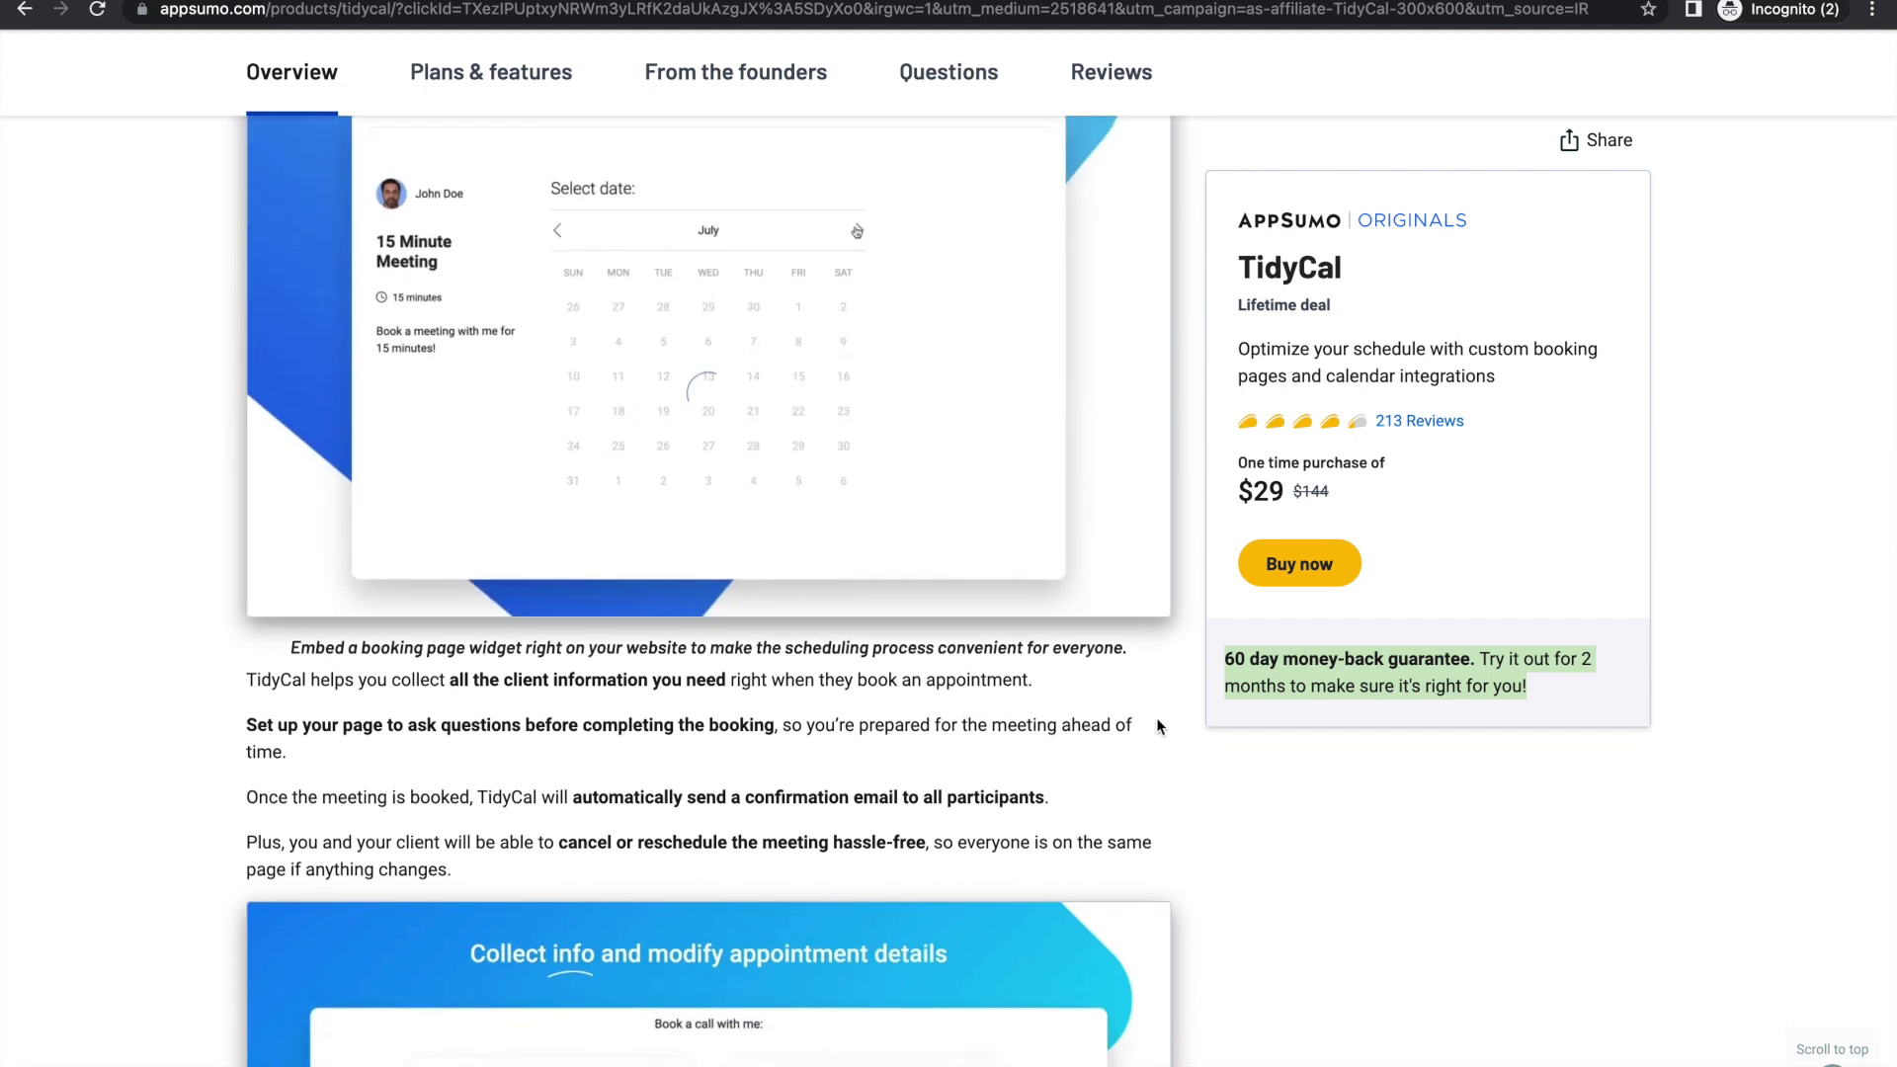
scroll(1234, 790, "down", 1)
scroll(1235, 788, "down", 4)
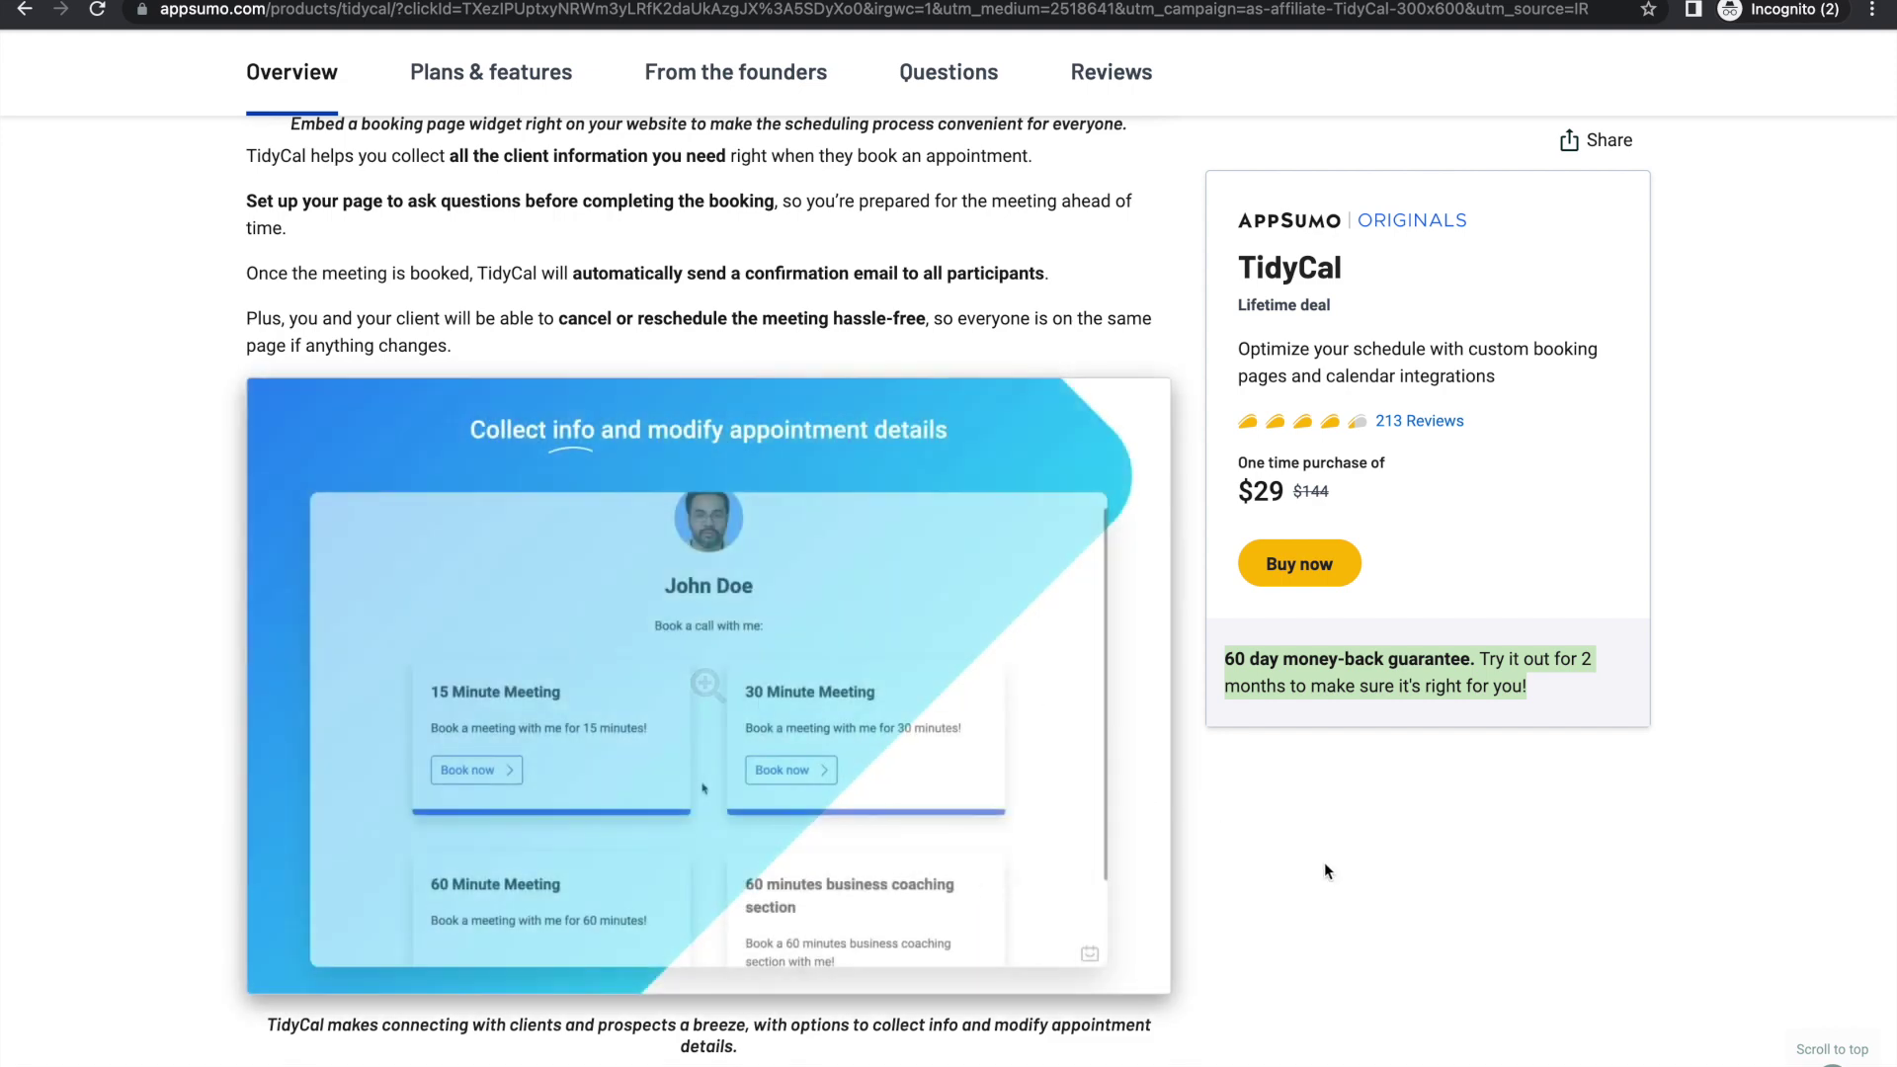
scroll(1325, 868, "down", 1)
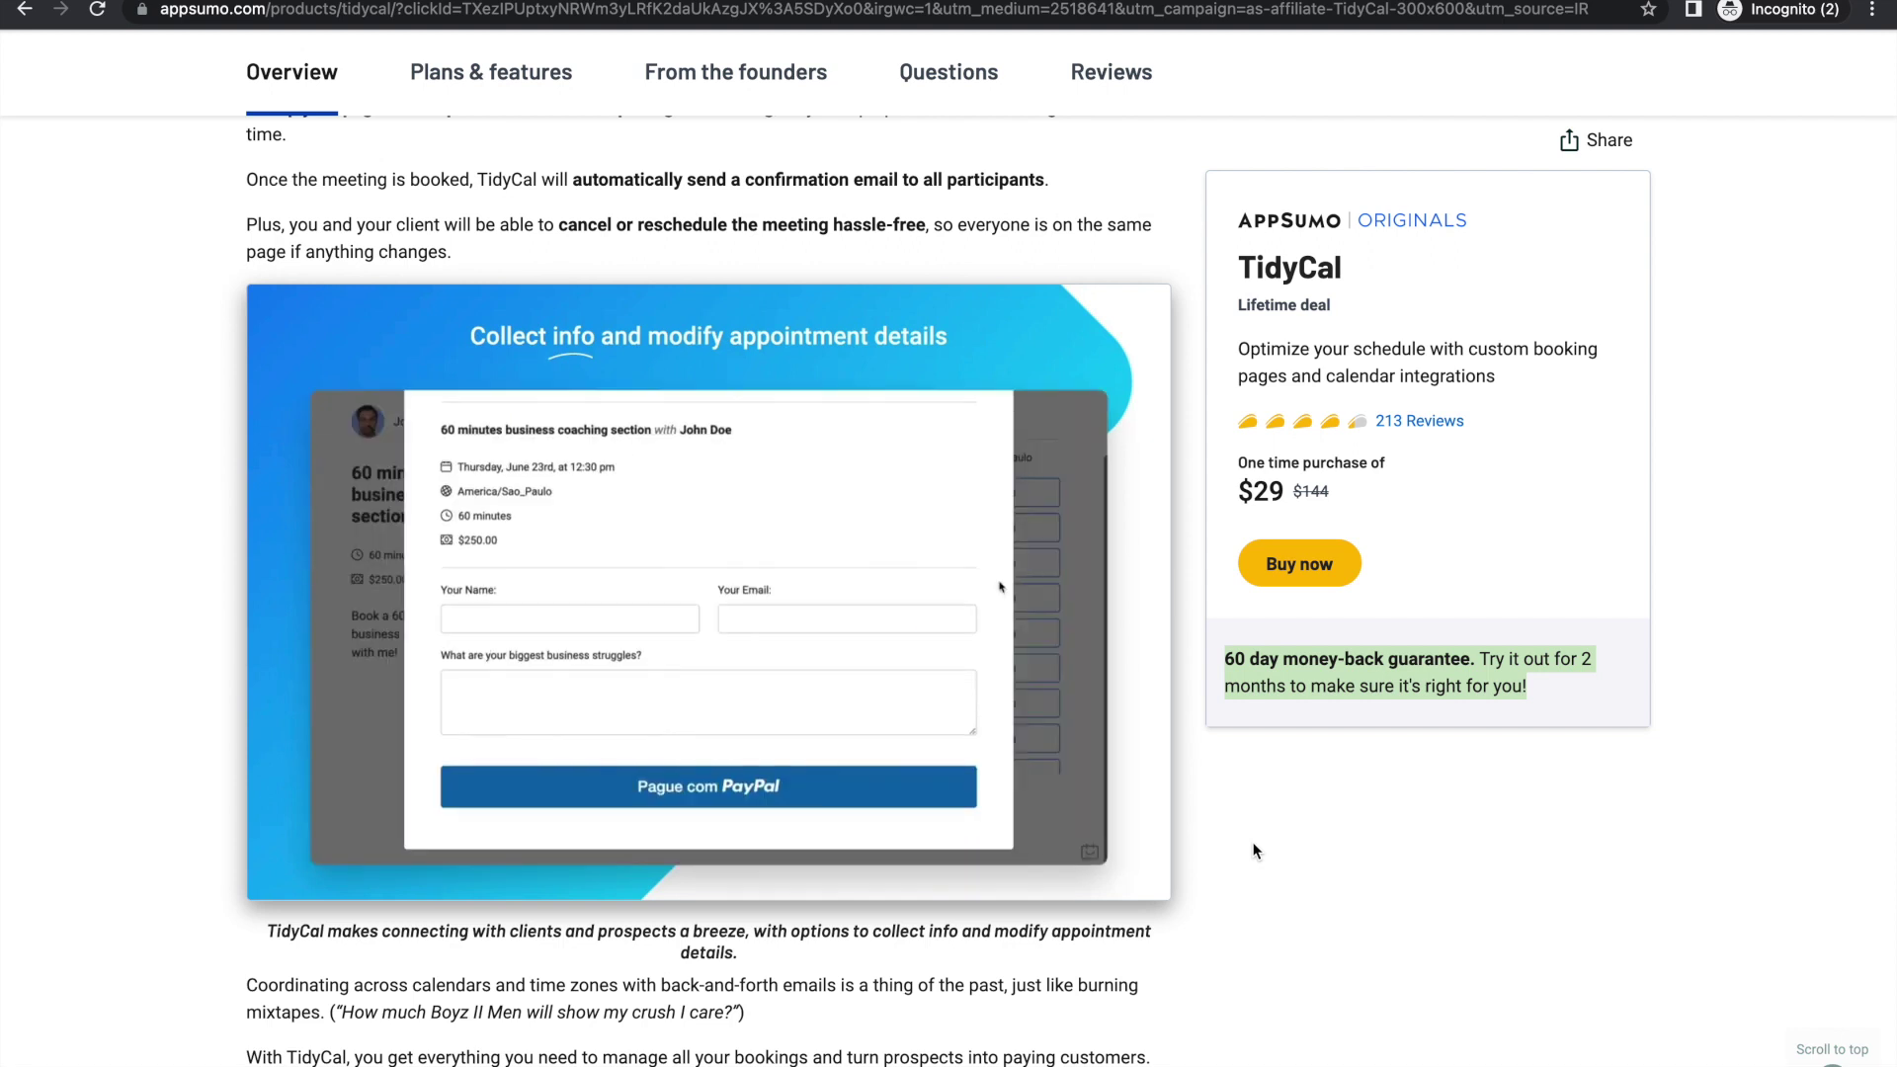
scroll(893, 919, "down", 7)
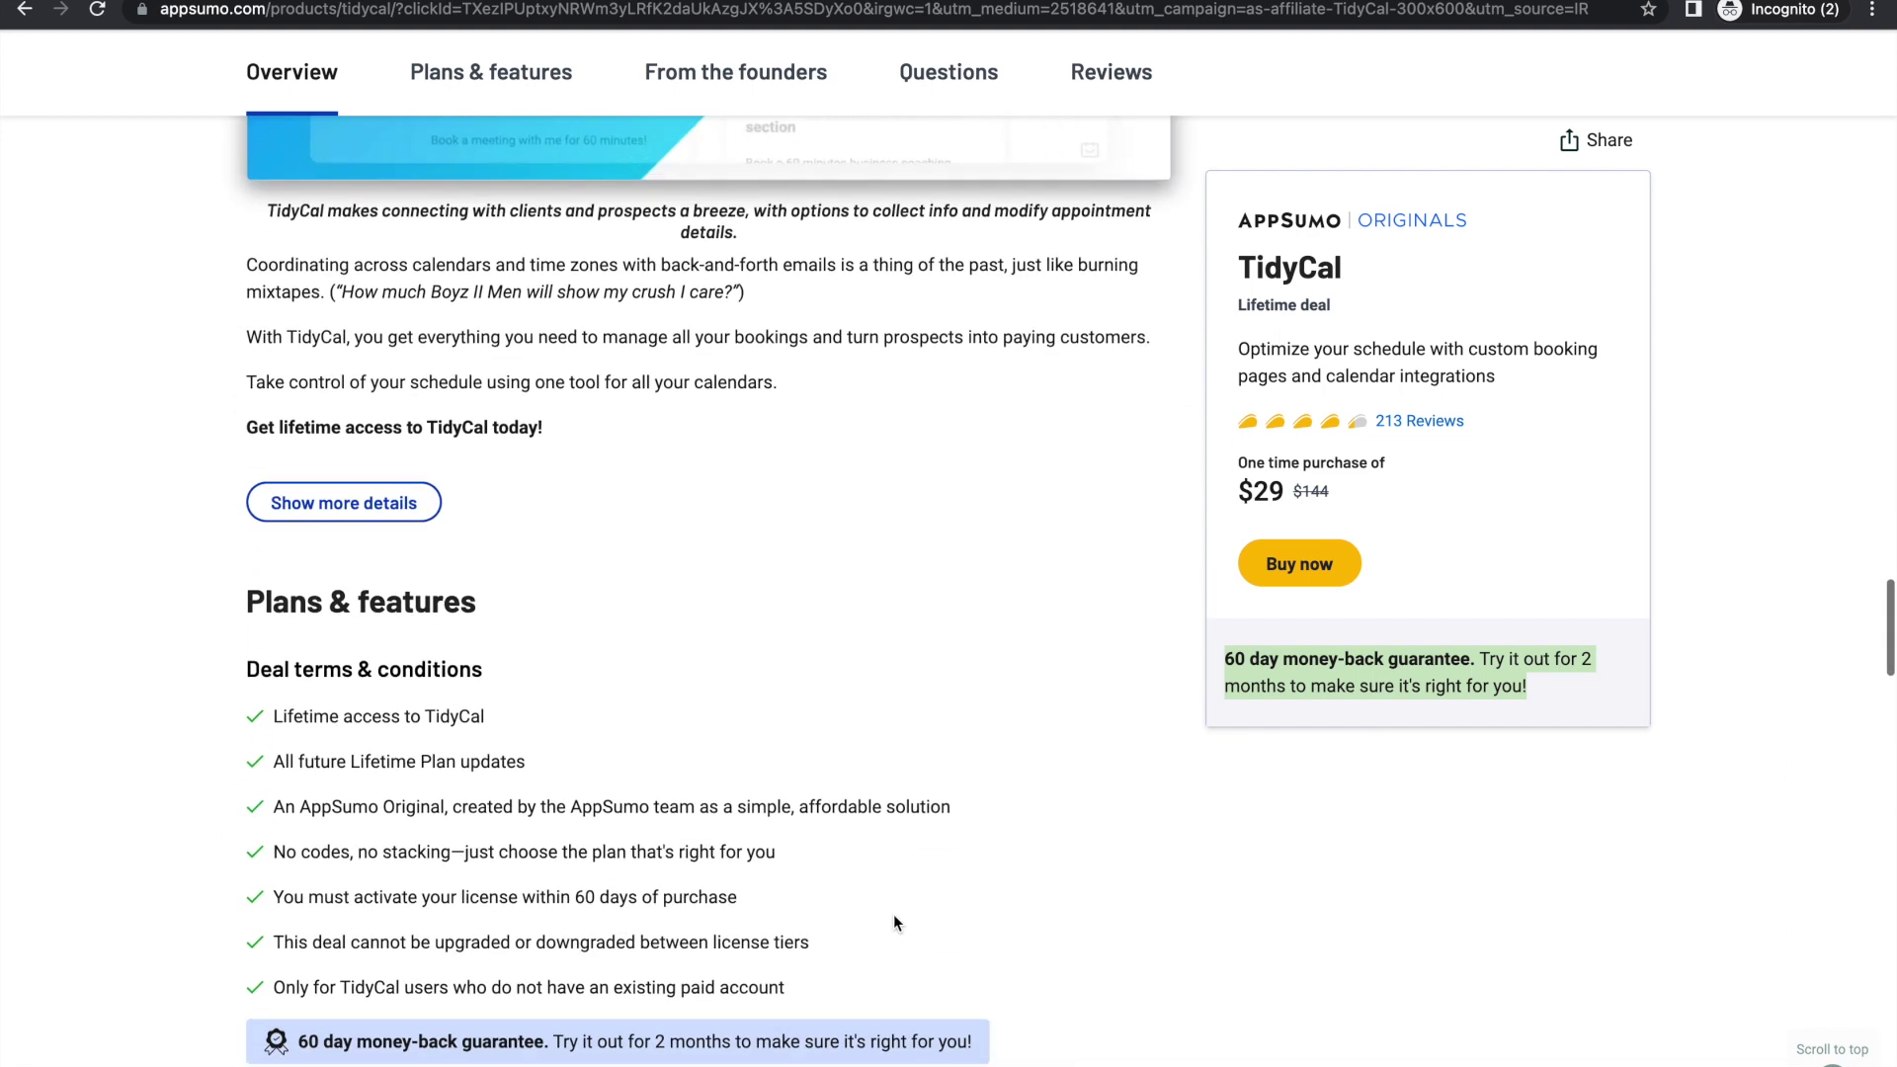
Step: Add the $29 TidyCal deal with License Tier 1 to the cart and proceed to checkout
left_click(1284, 565)
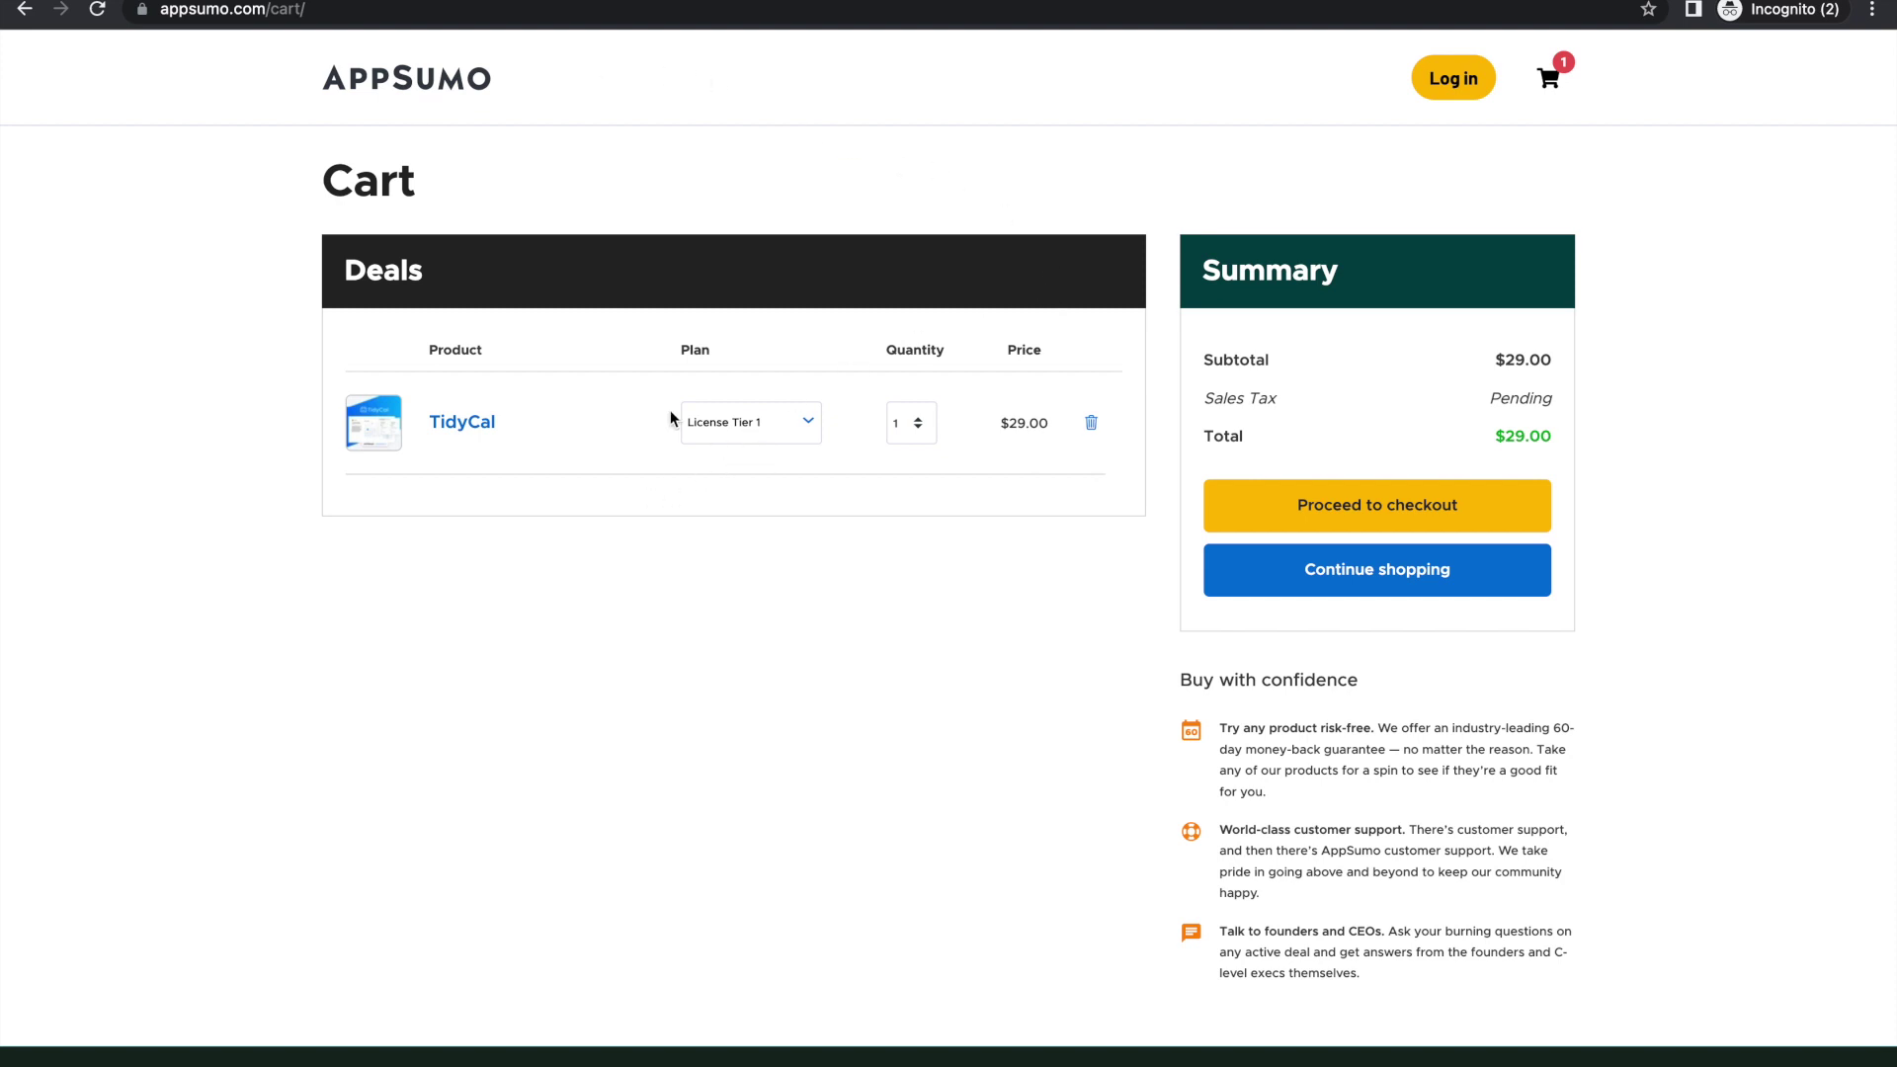
left_click(802, 435)
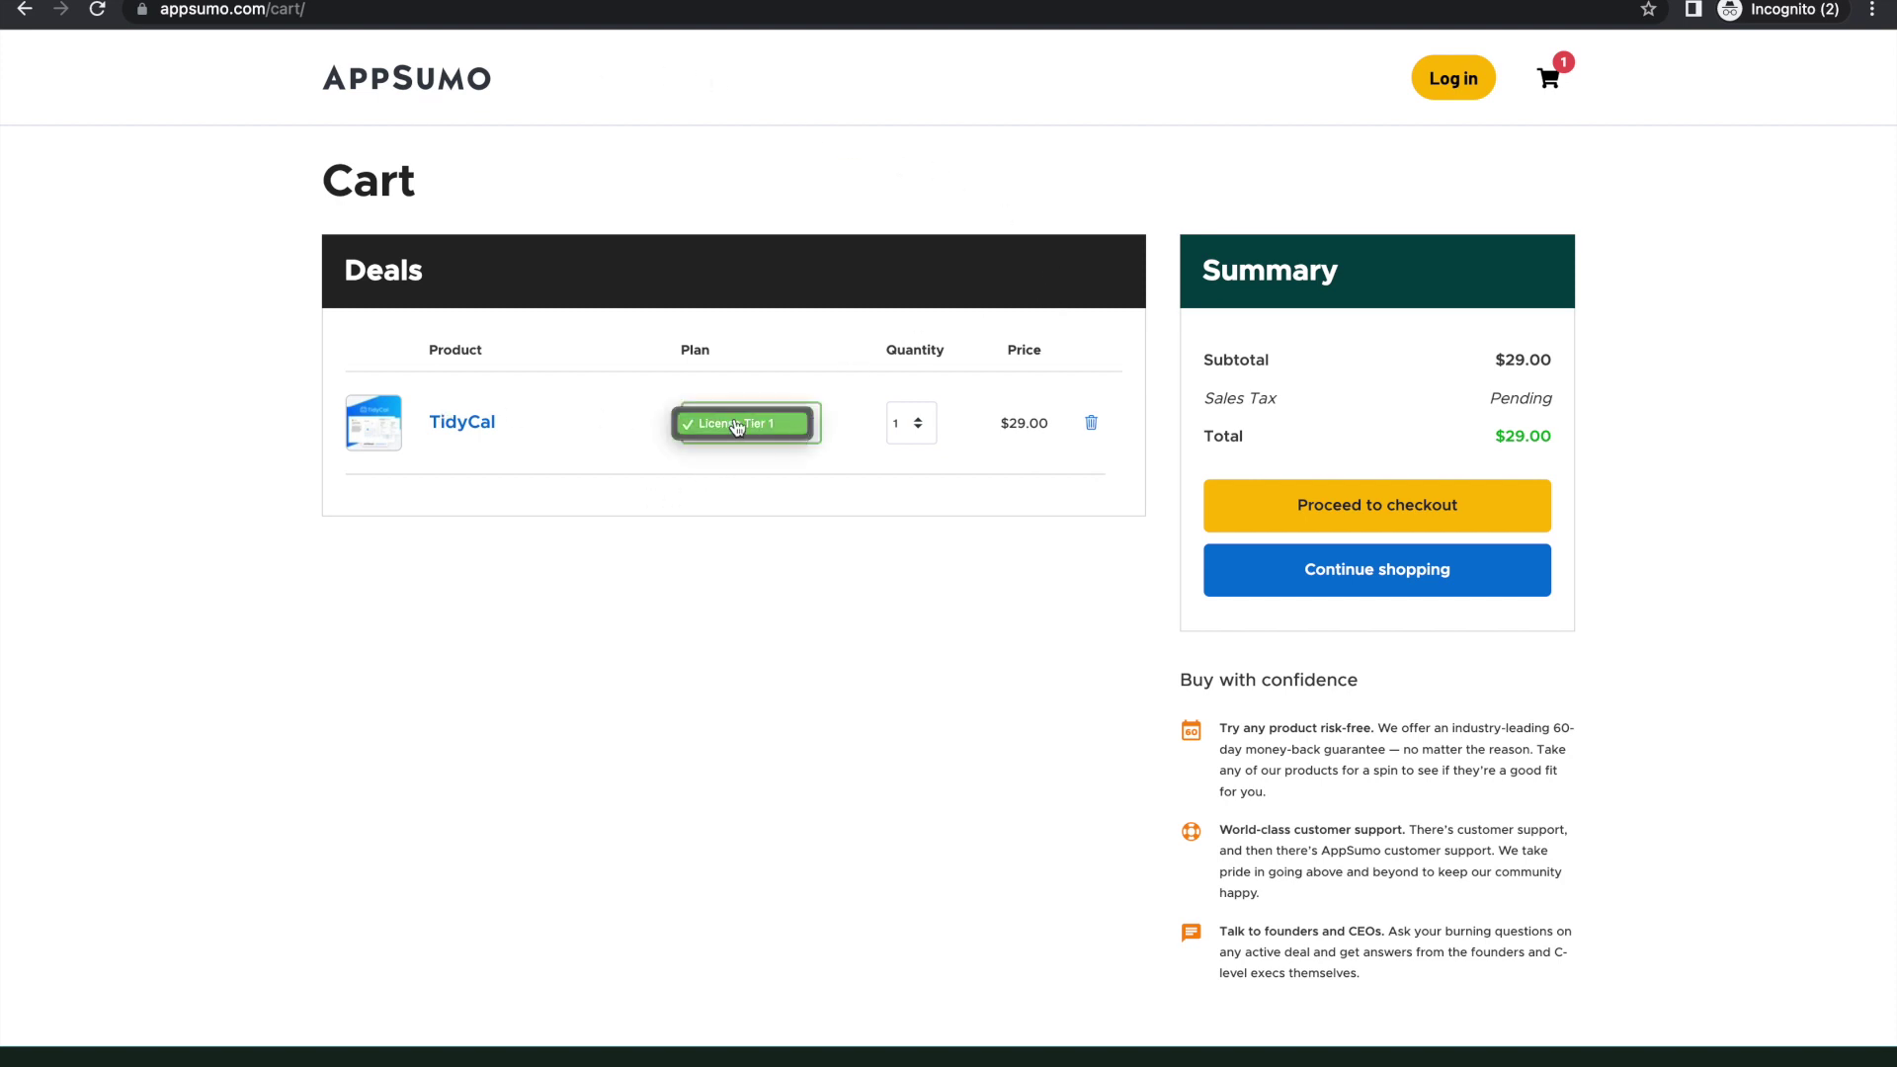
left_click(791, 468)
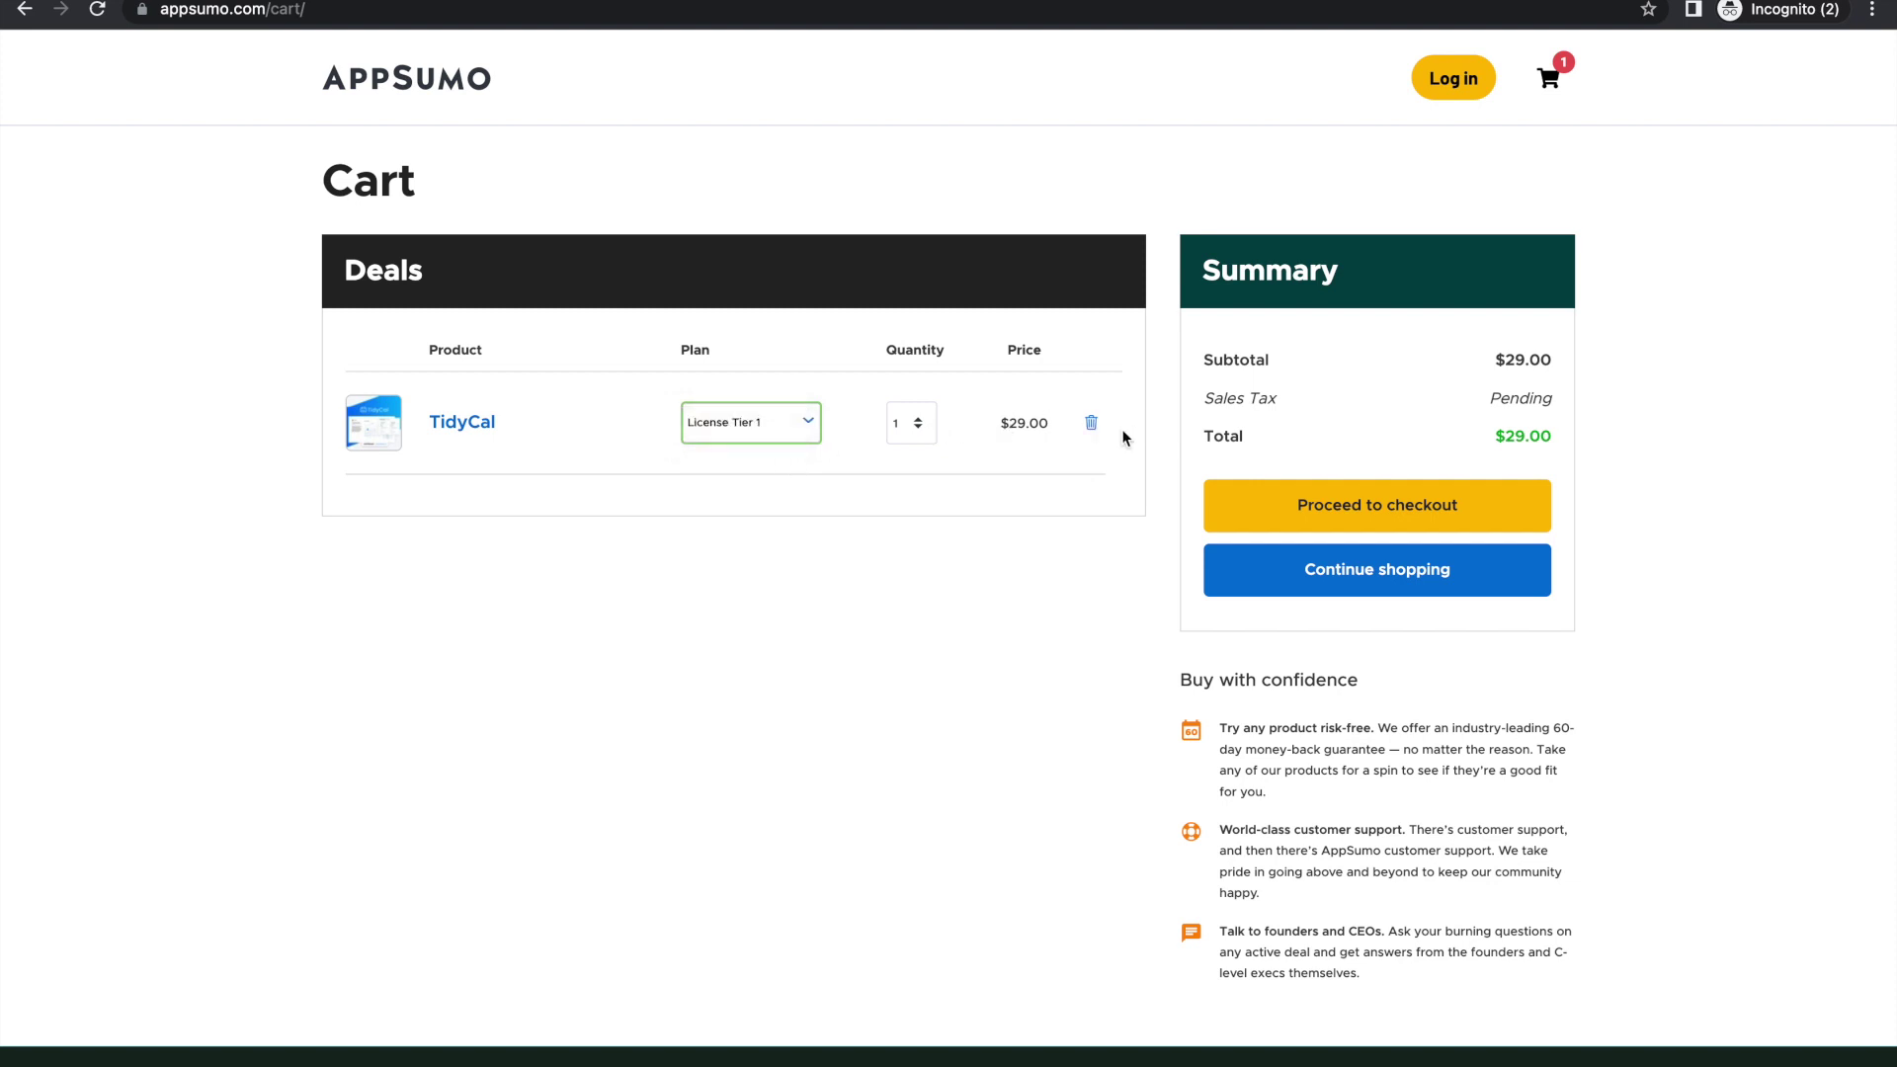
left_click(1460, 508)
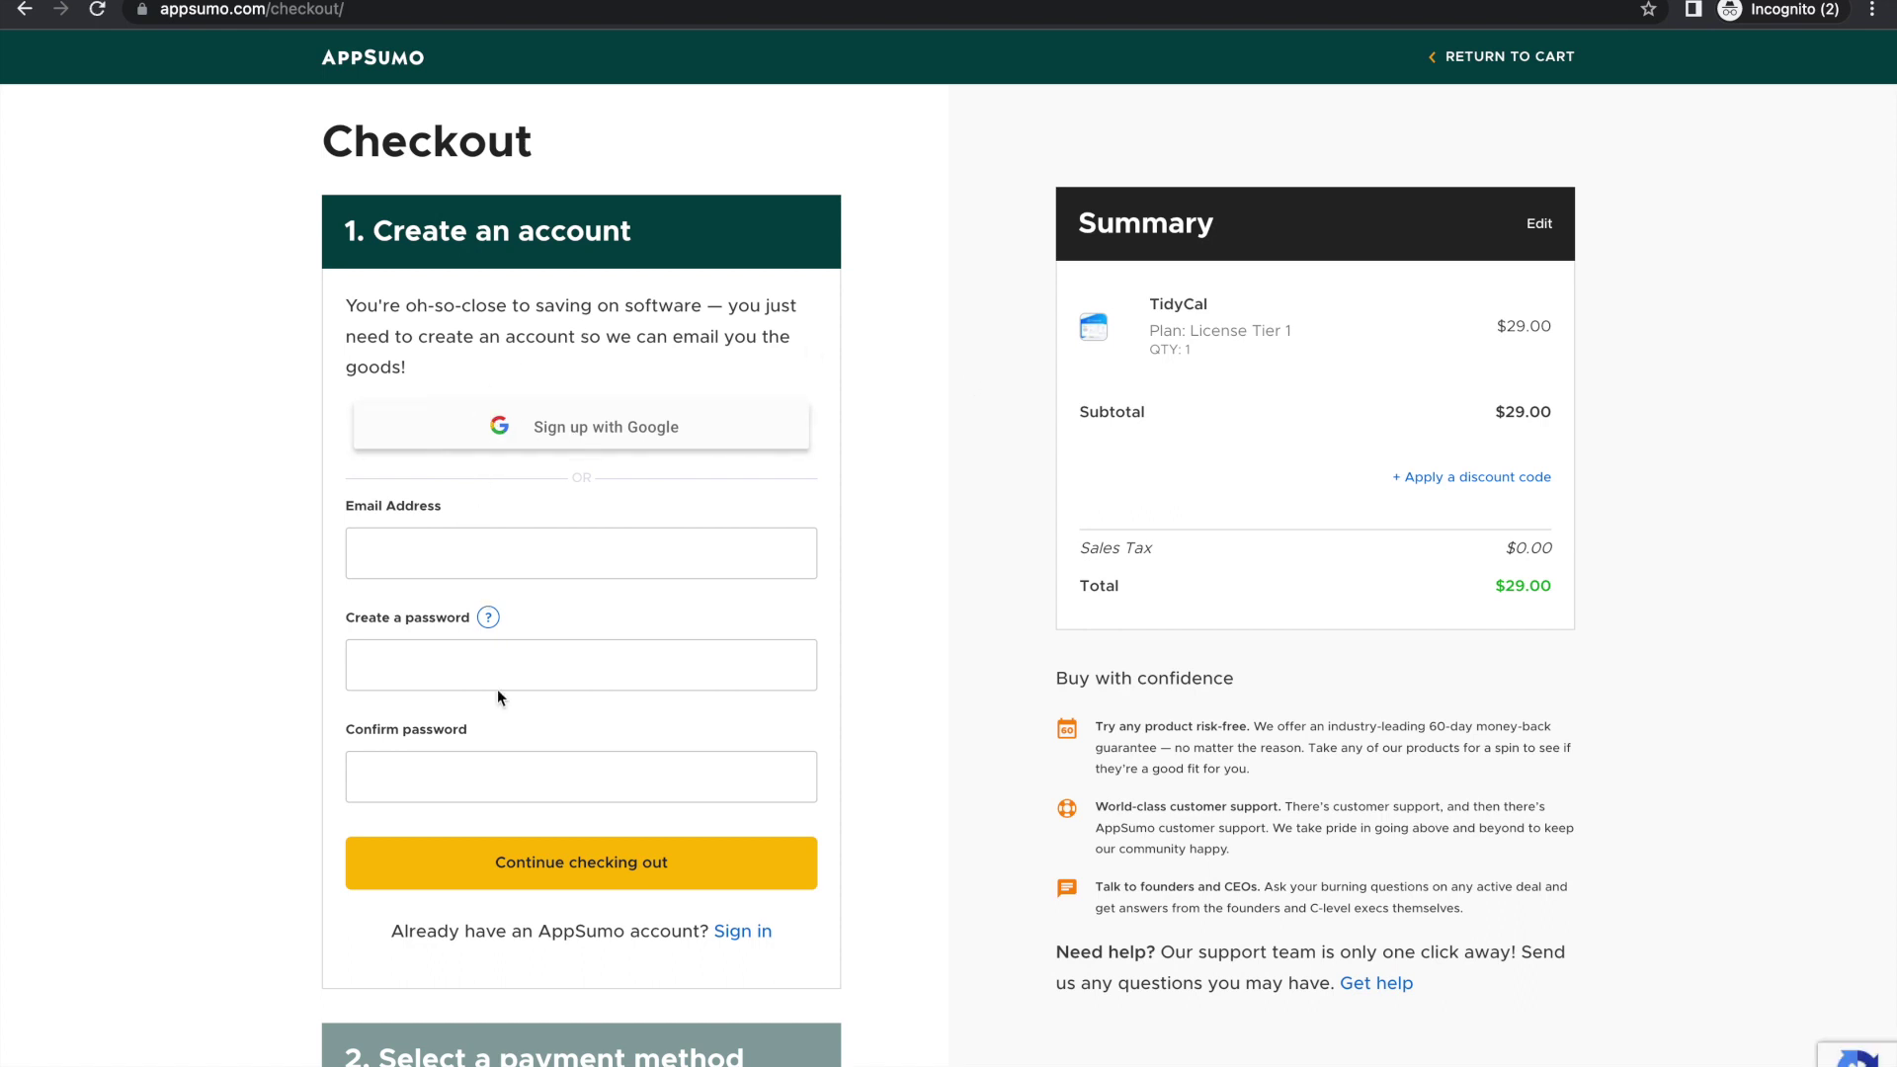
Step: Create the AppSumo account by signing up with a Google account
left_click(663, 439)
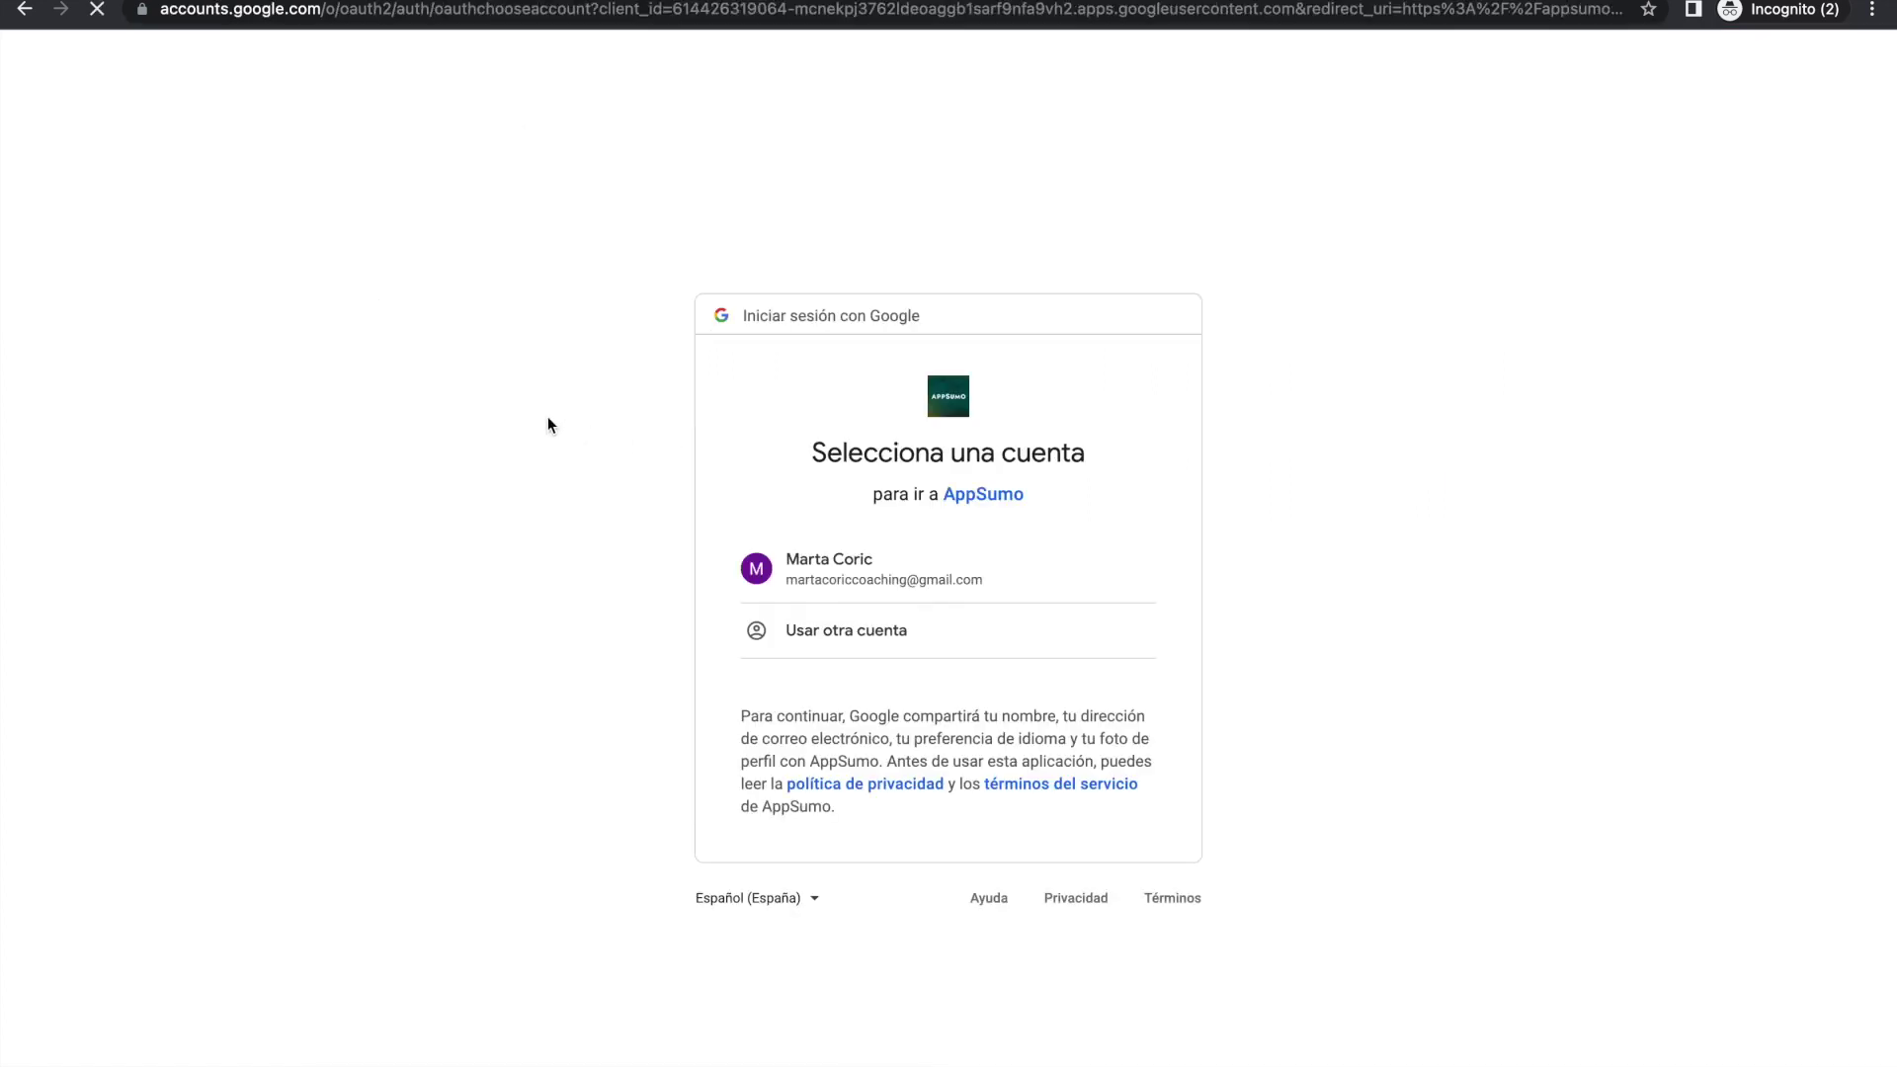
left_click(847, 580)
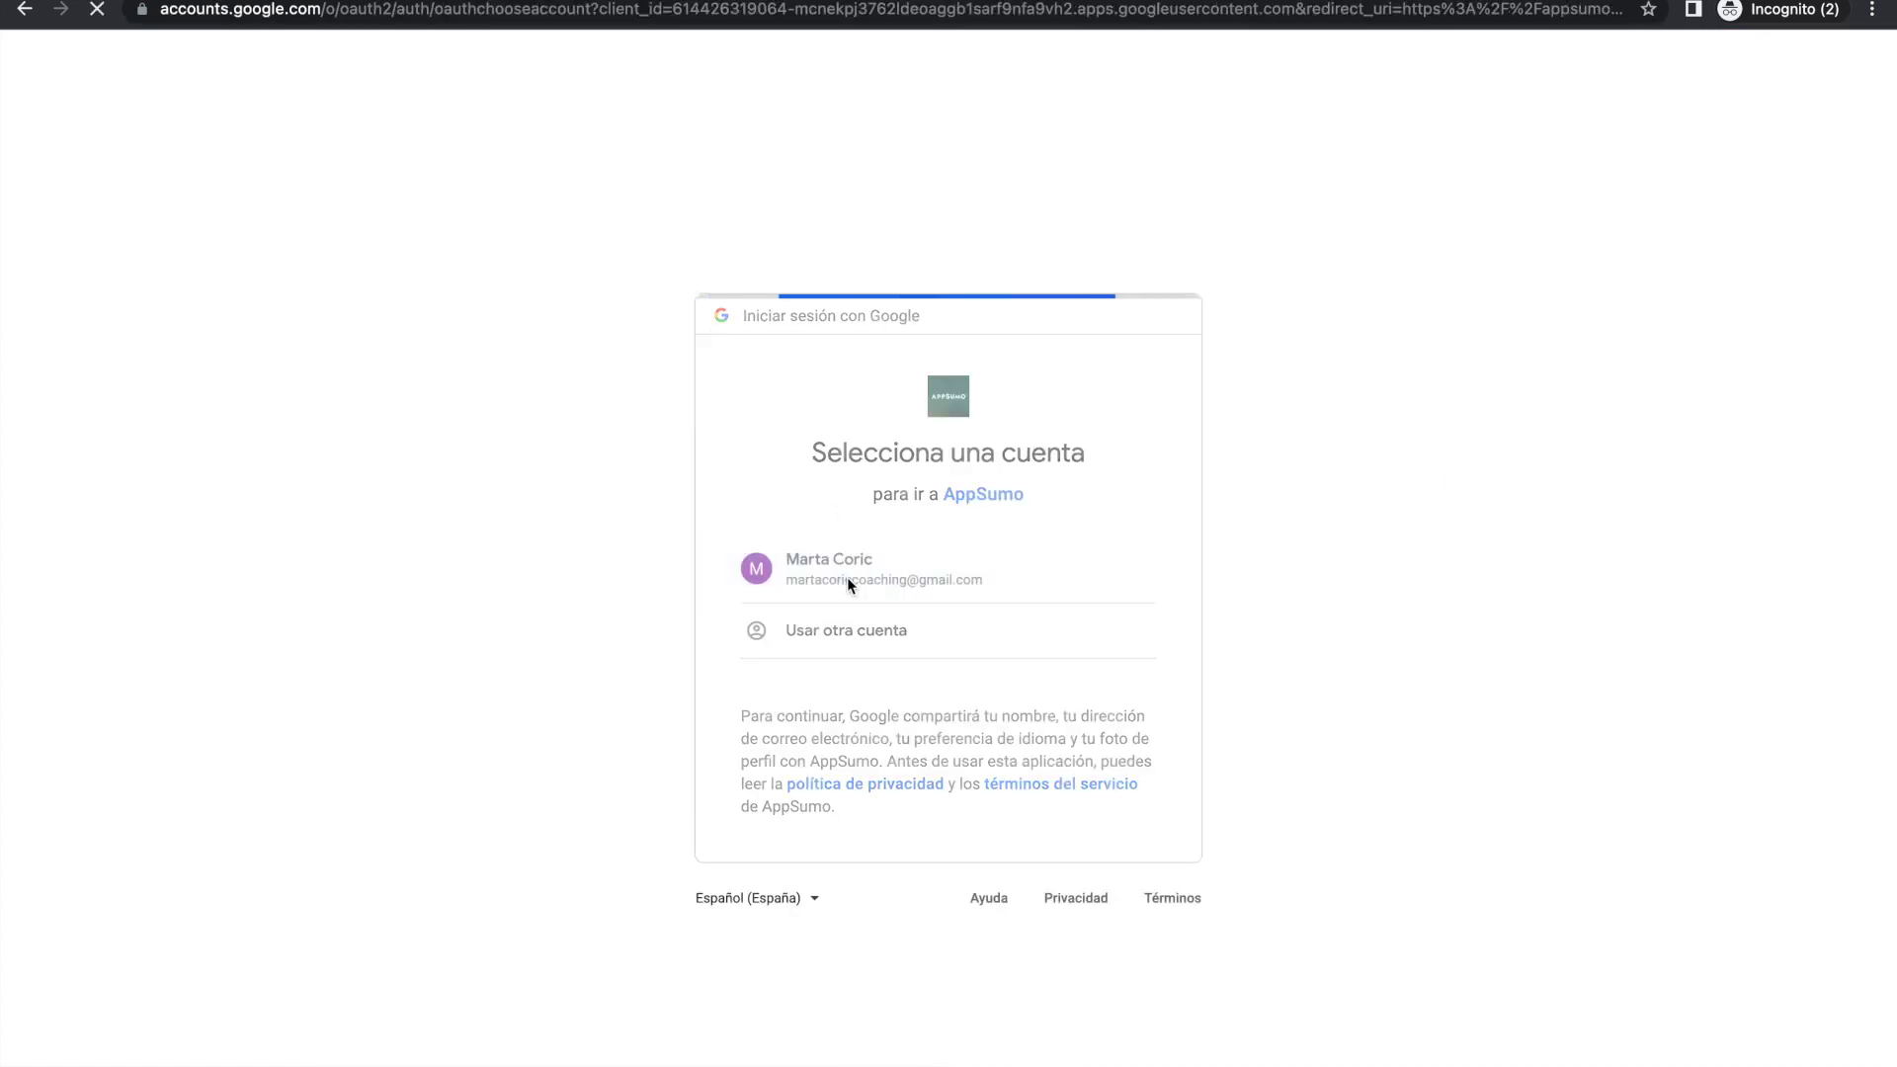
left_click(1045, 948)
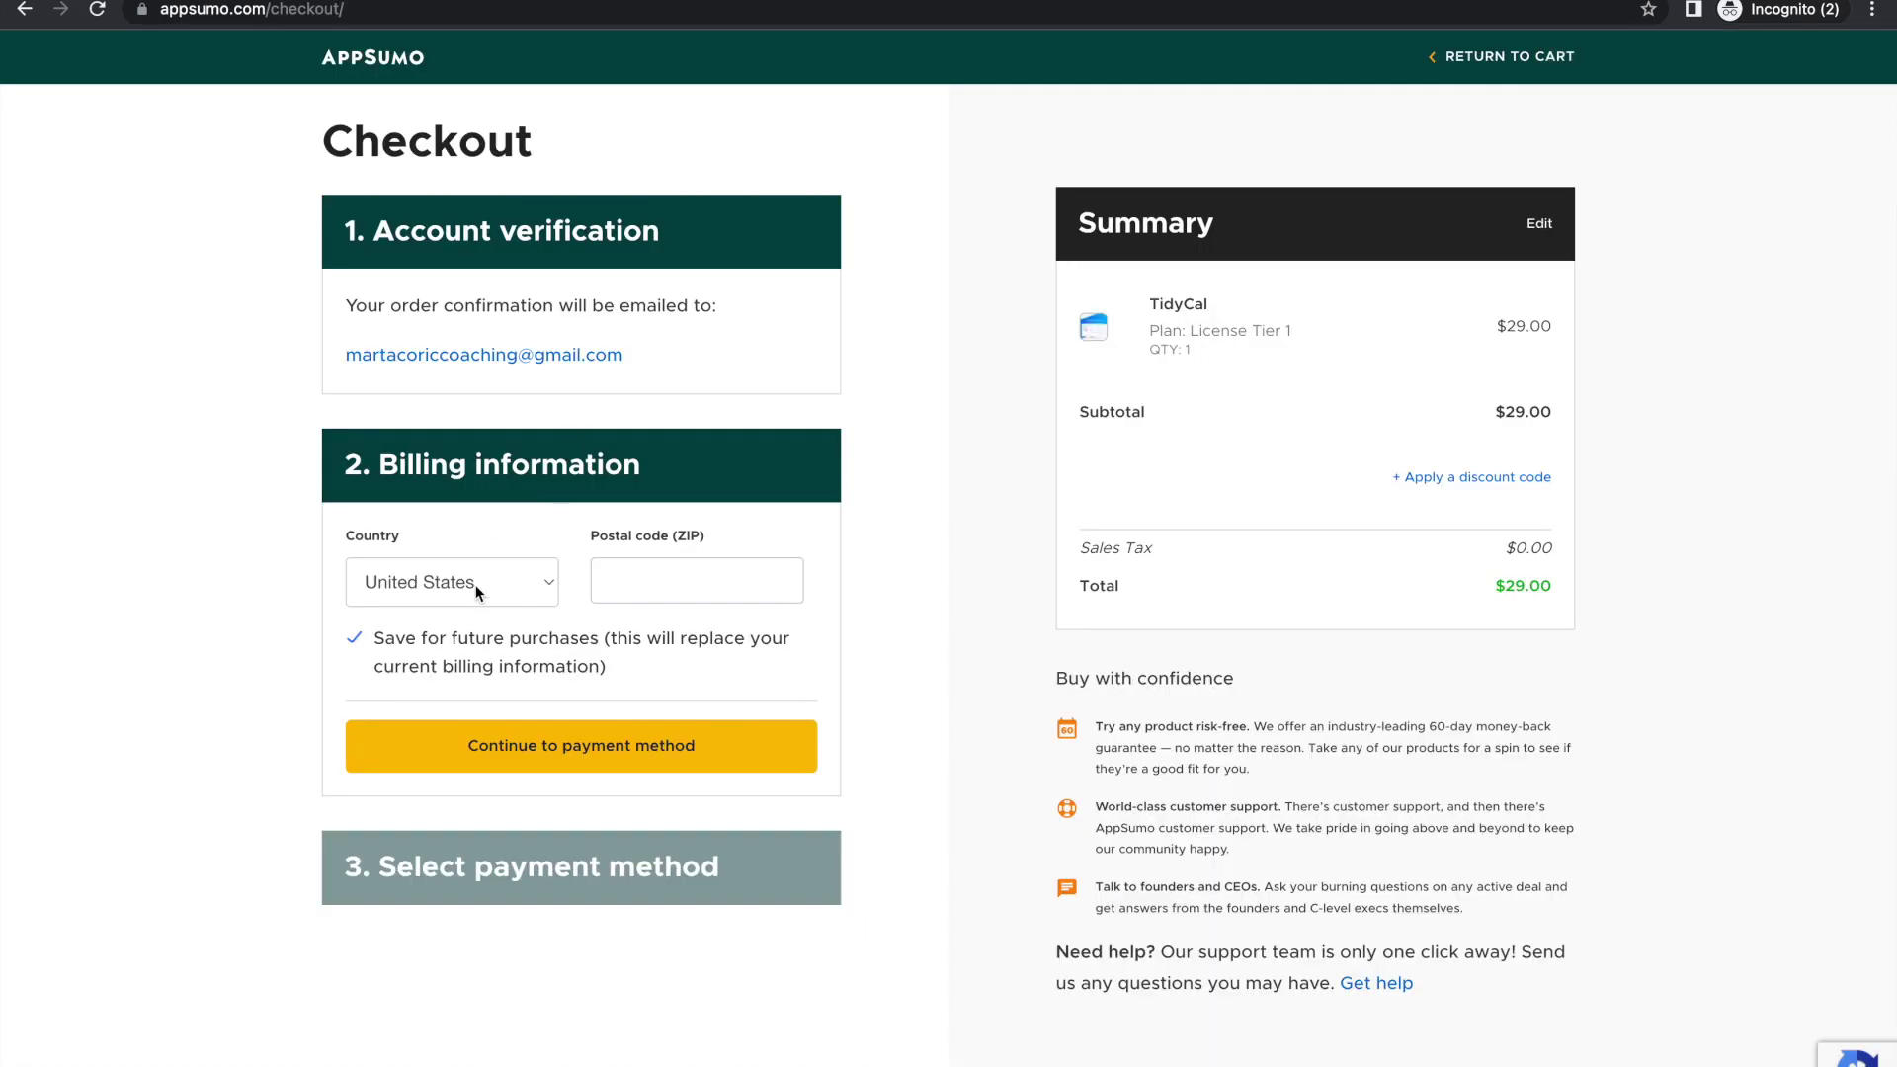
Step: Set the billing country to Spain, choose a new card payment, and reveal discount code entry
left_click(478, 589)
scroll(479, 593, "down", 10)
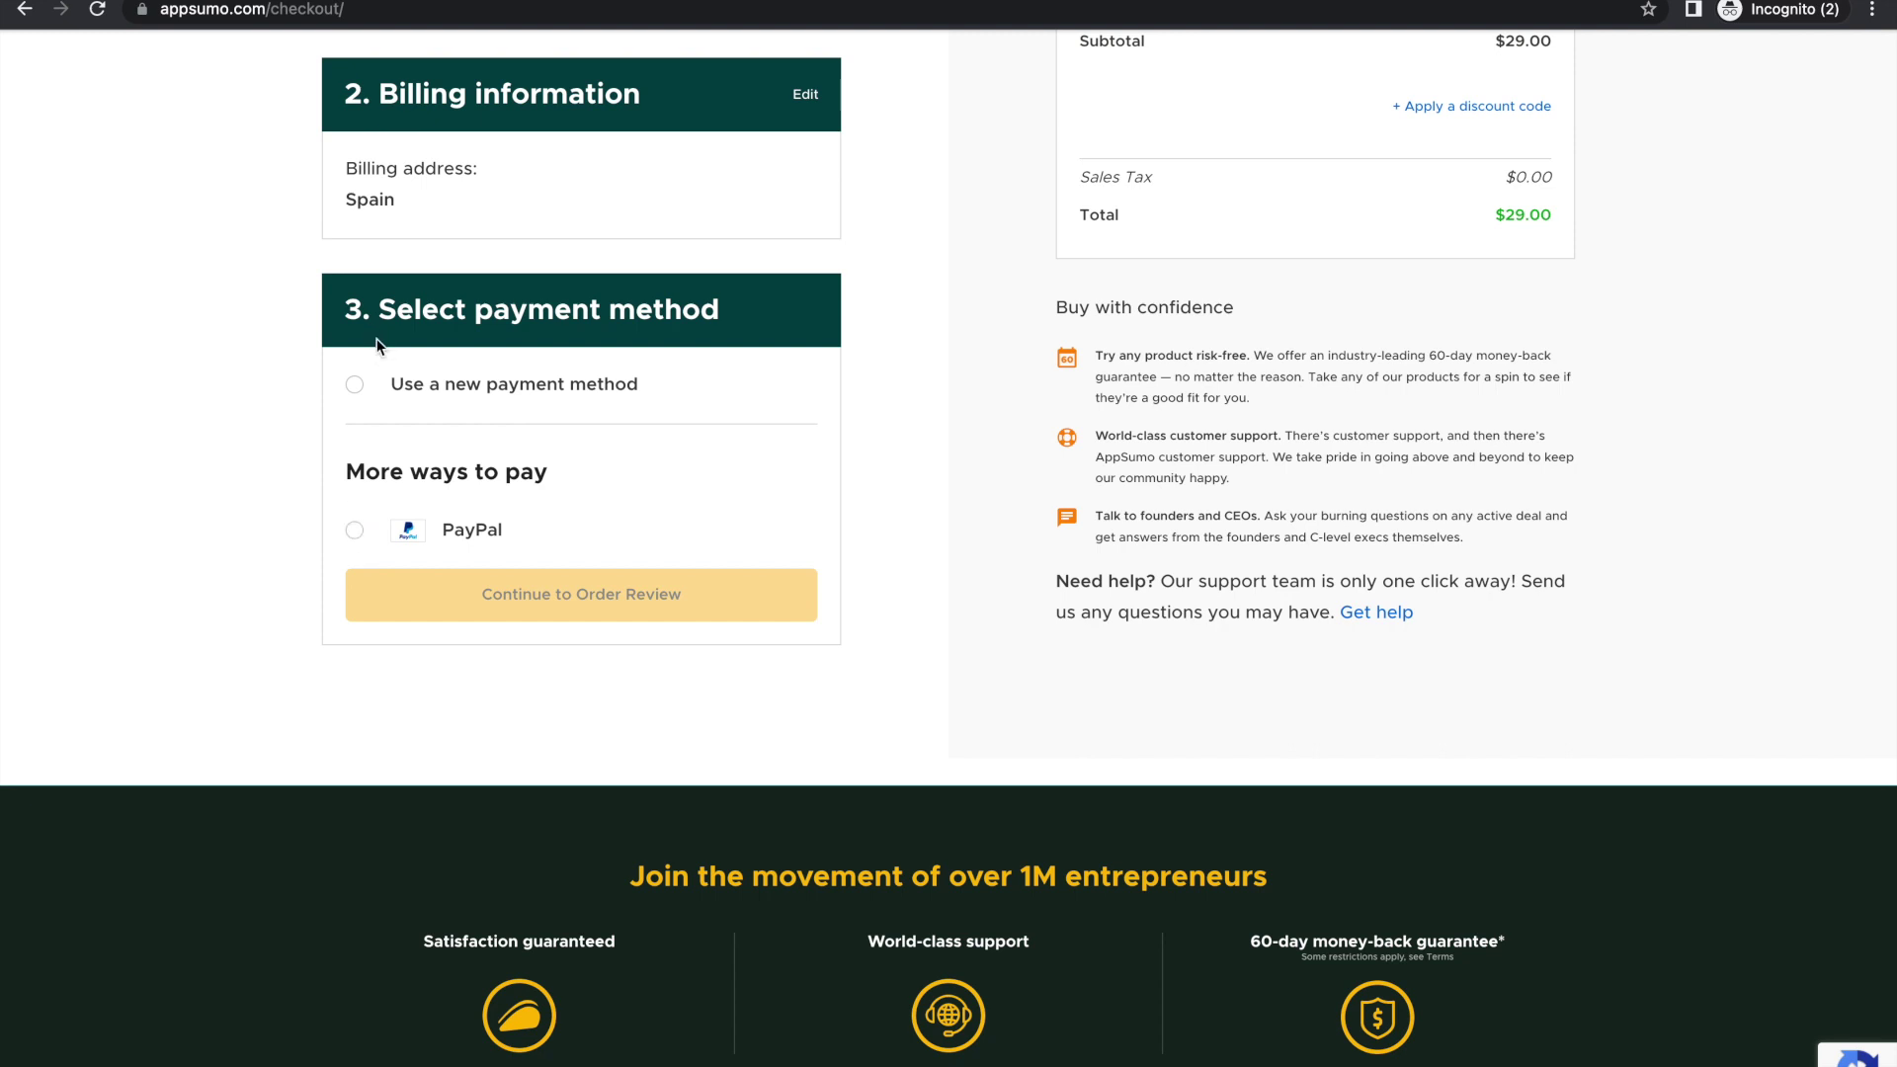
left_click(355, 391)
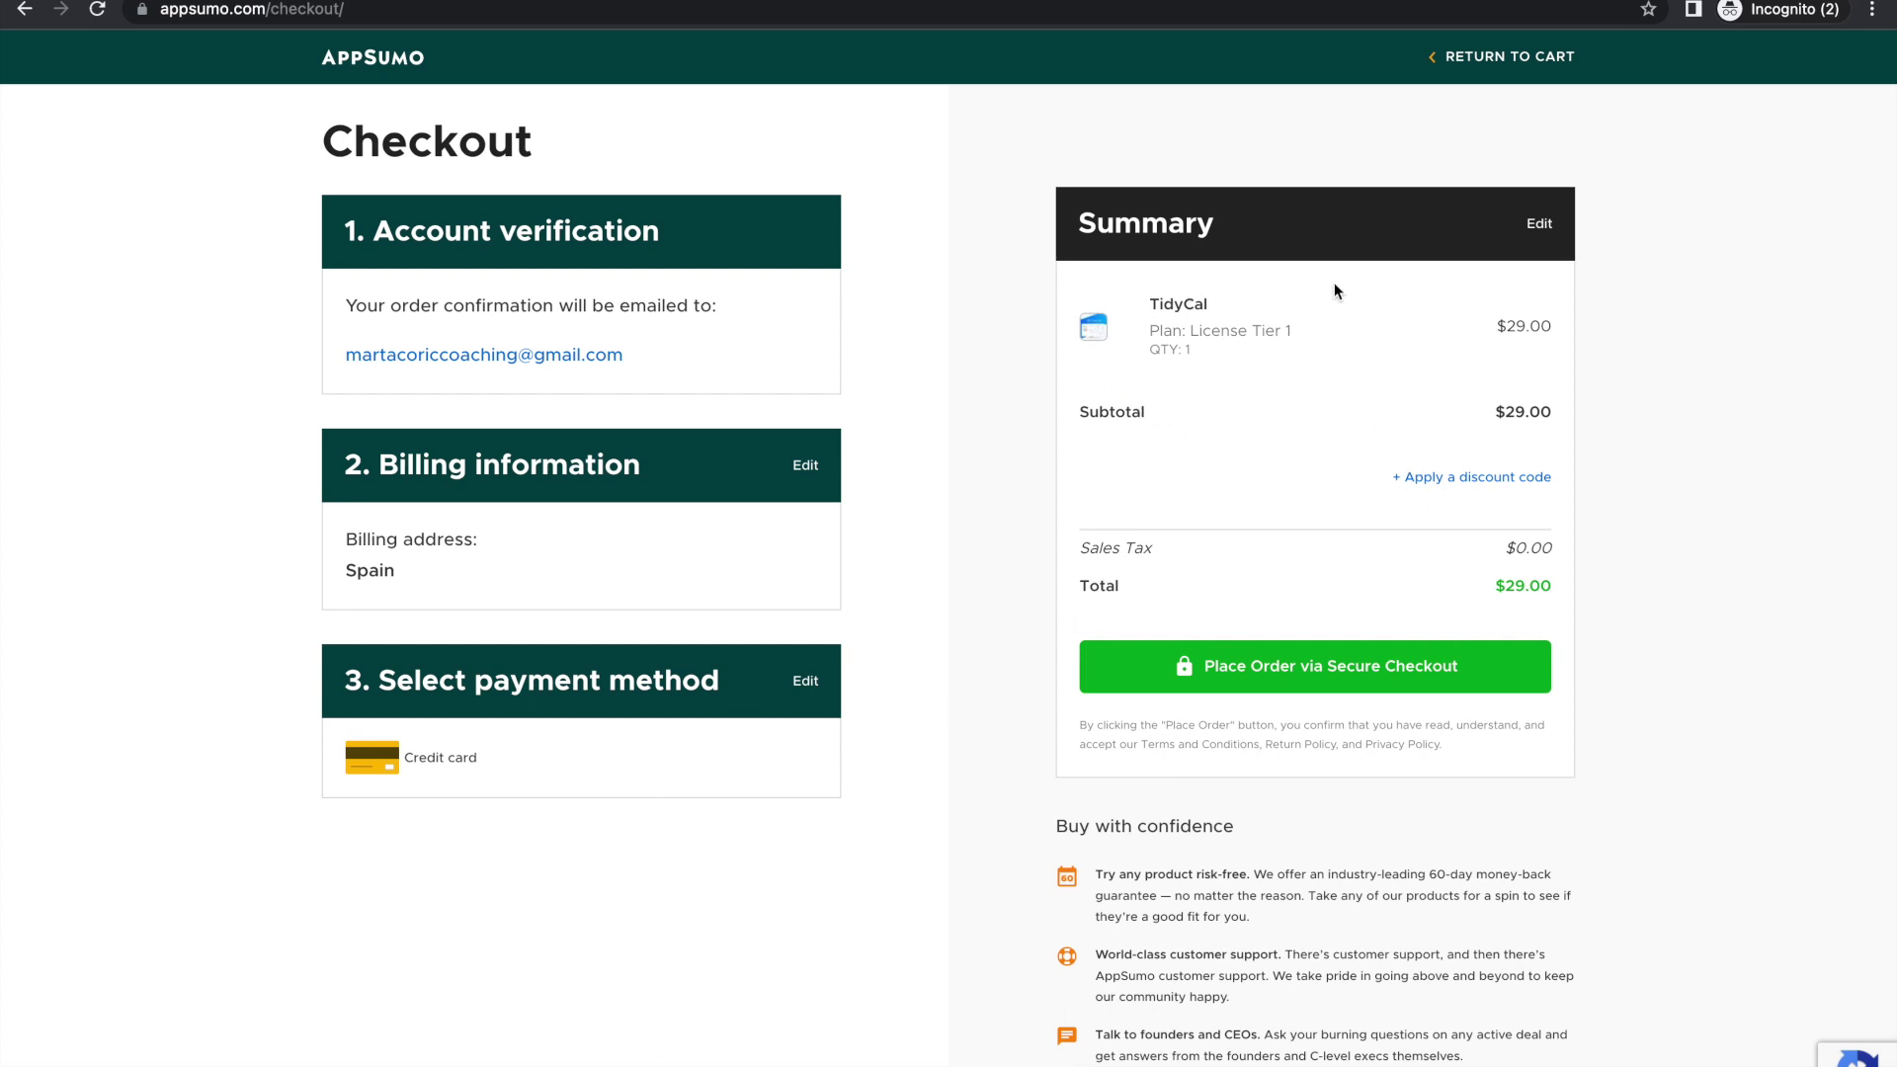
left_click(1469, 478)
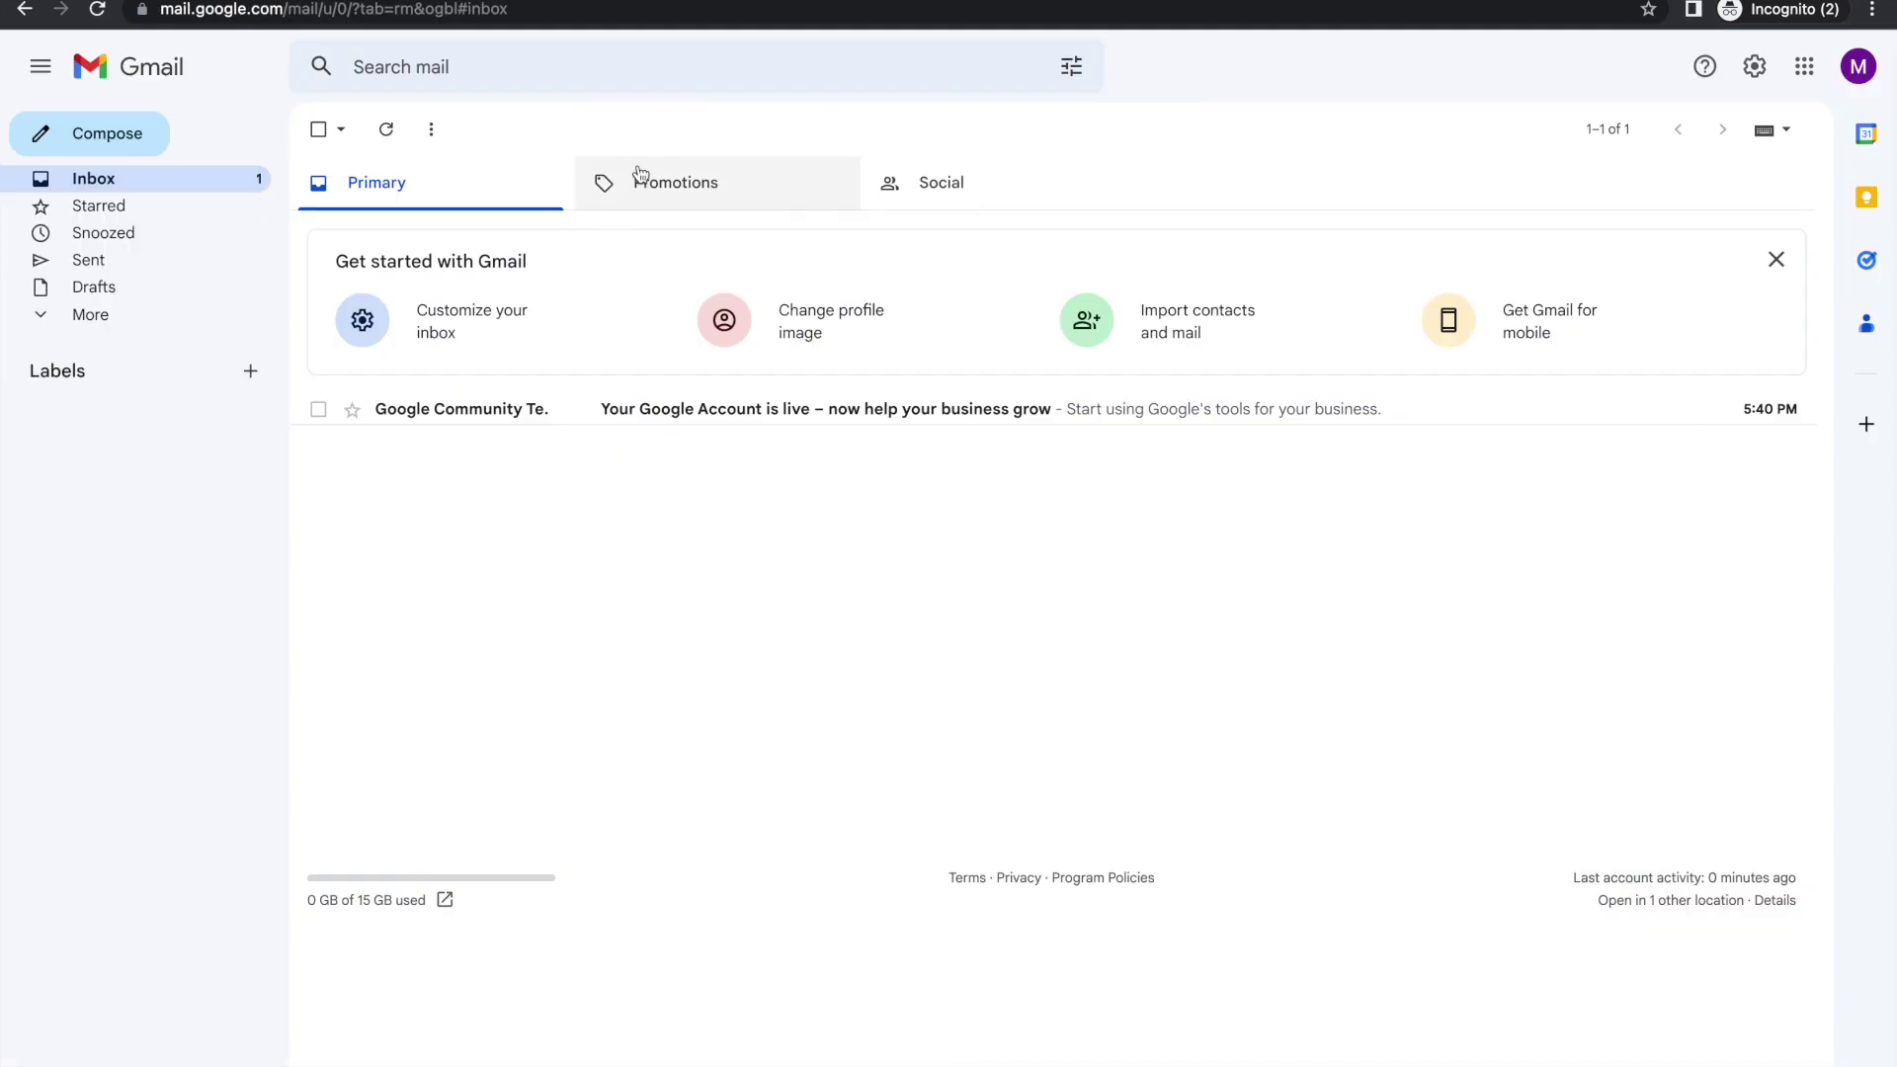
Step: Open AppSumo's 'You're in!' email under Gmail Promotions and follow its Shop 10% off link
left_click(687, 204)
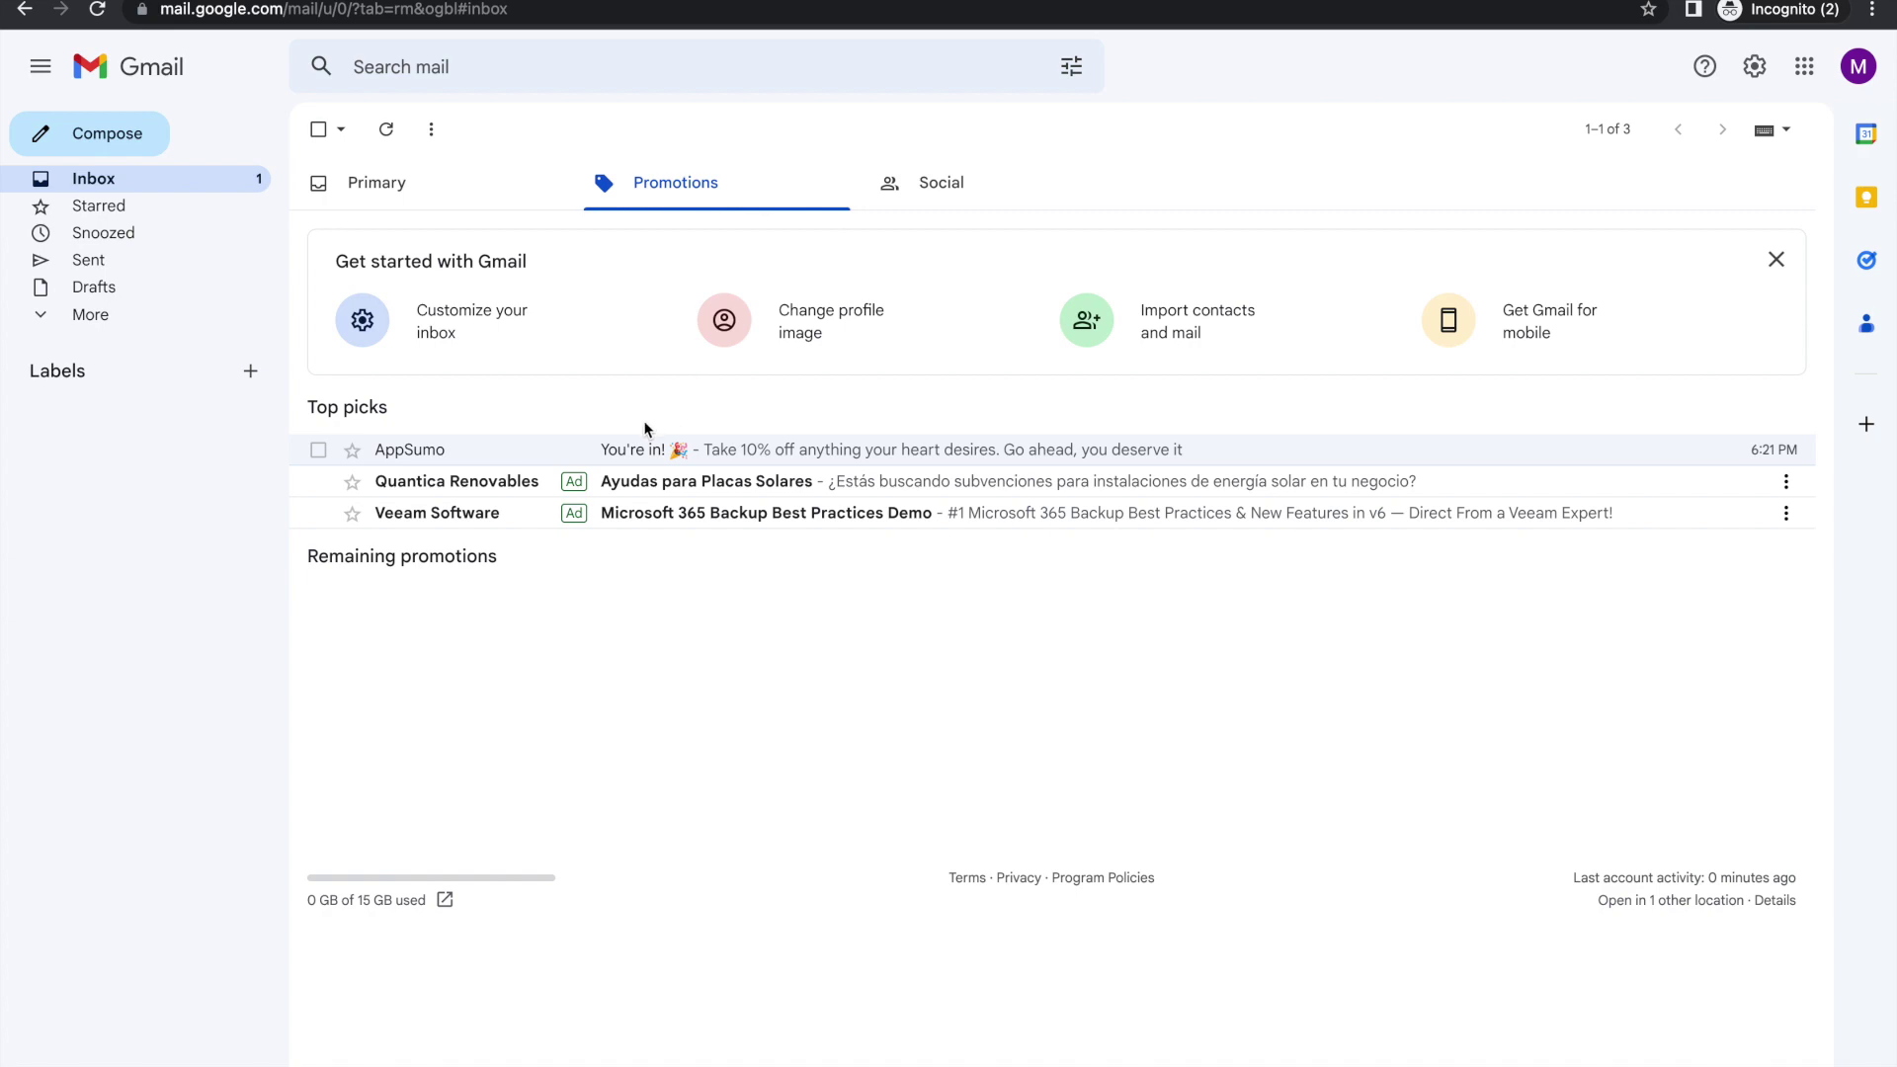
left_click(619, 454)
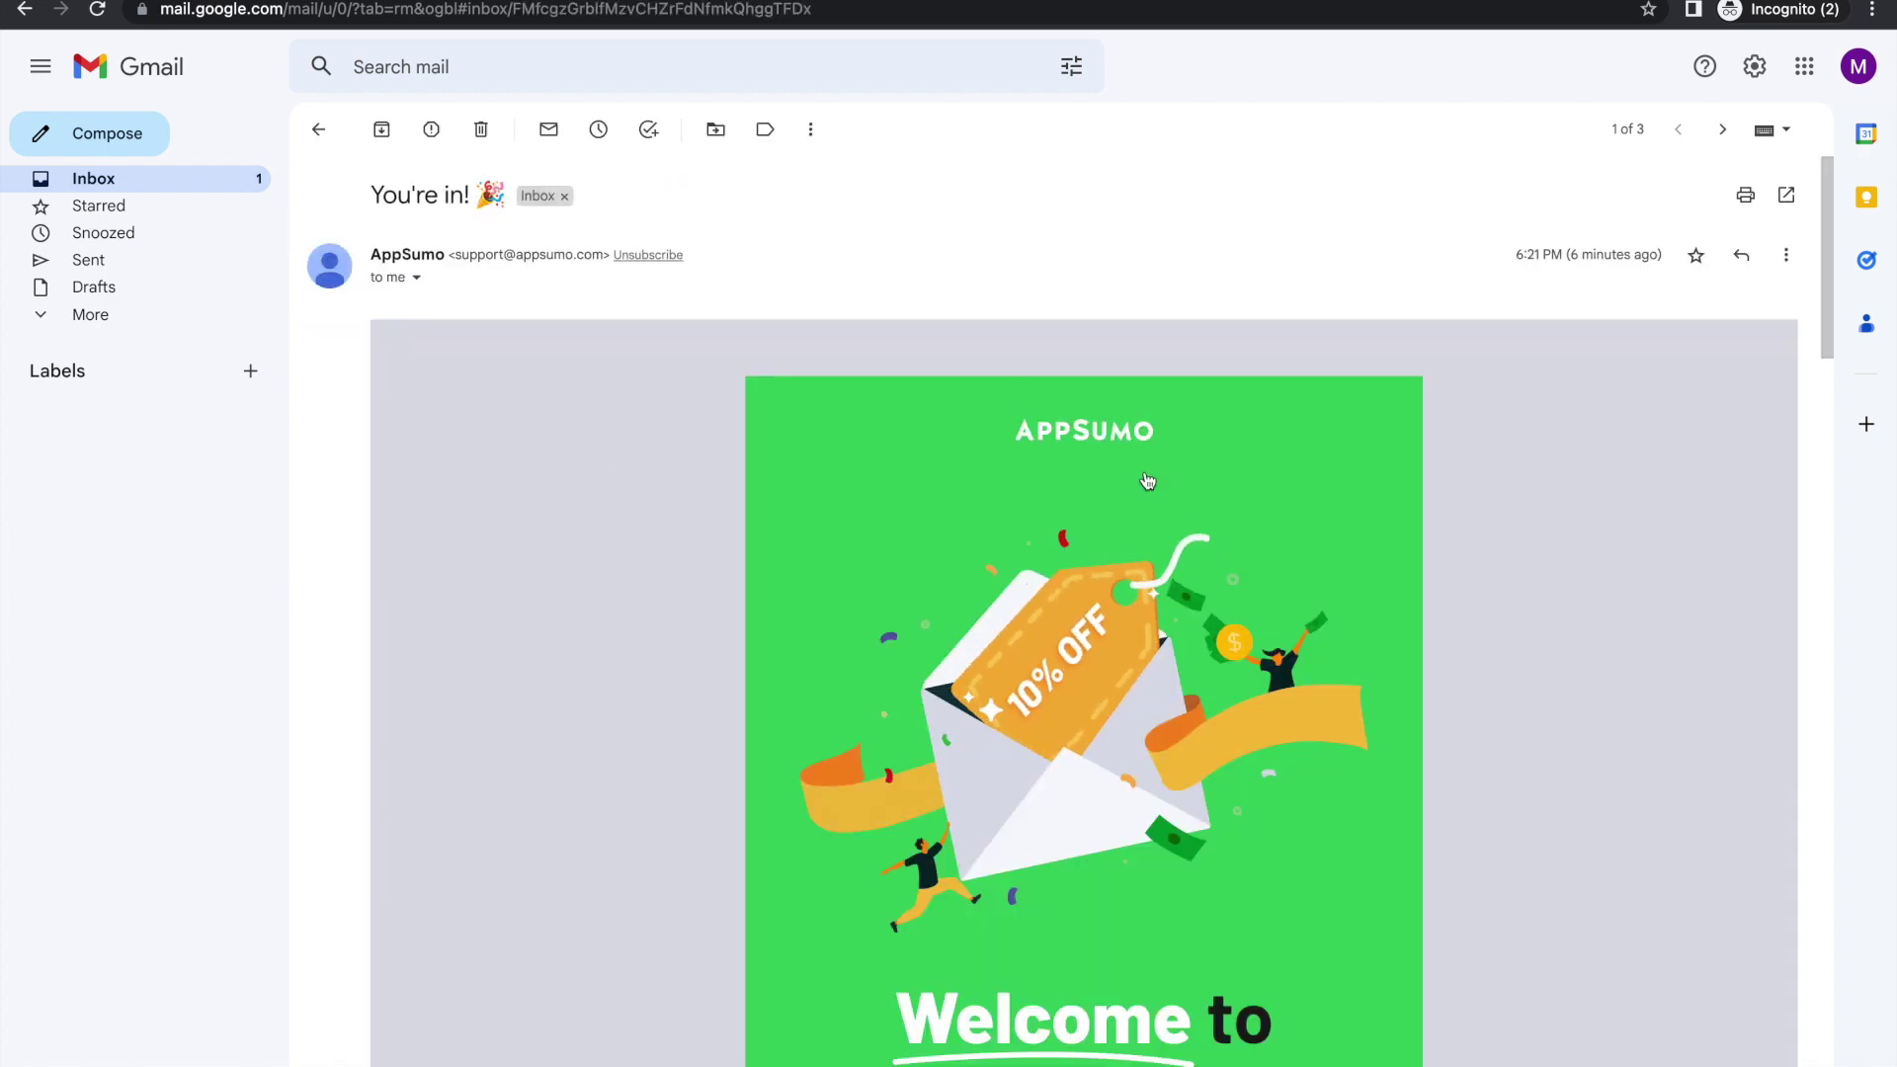
scroll(1235, 513, "down", 5)
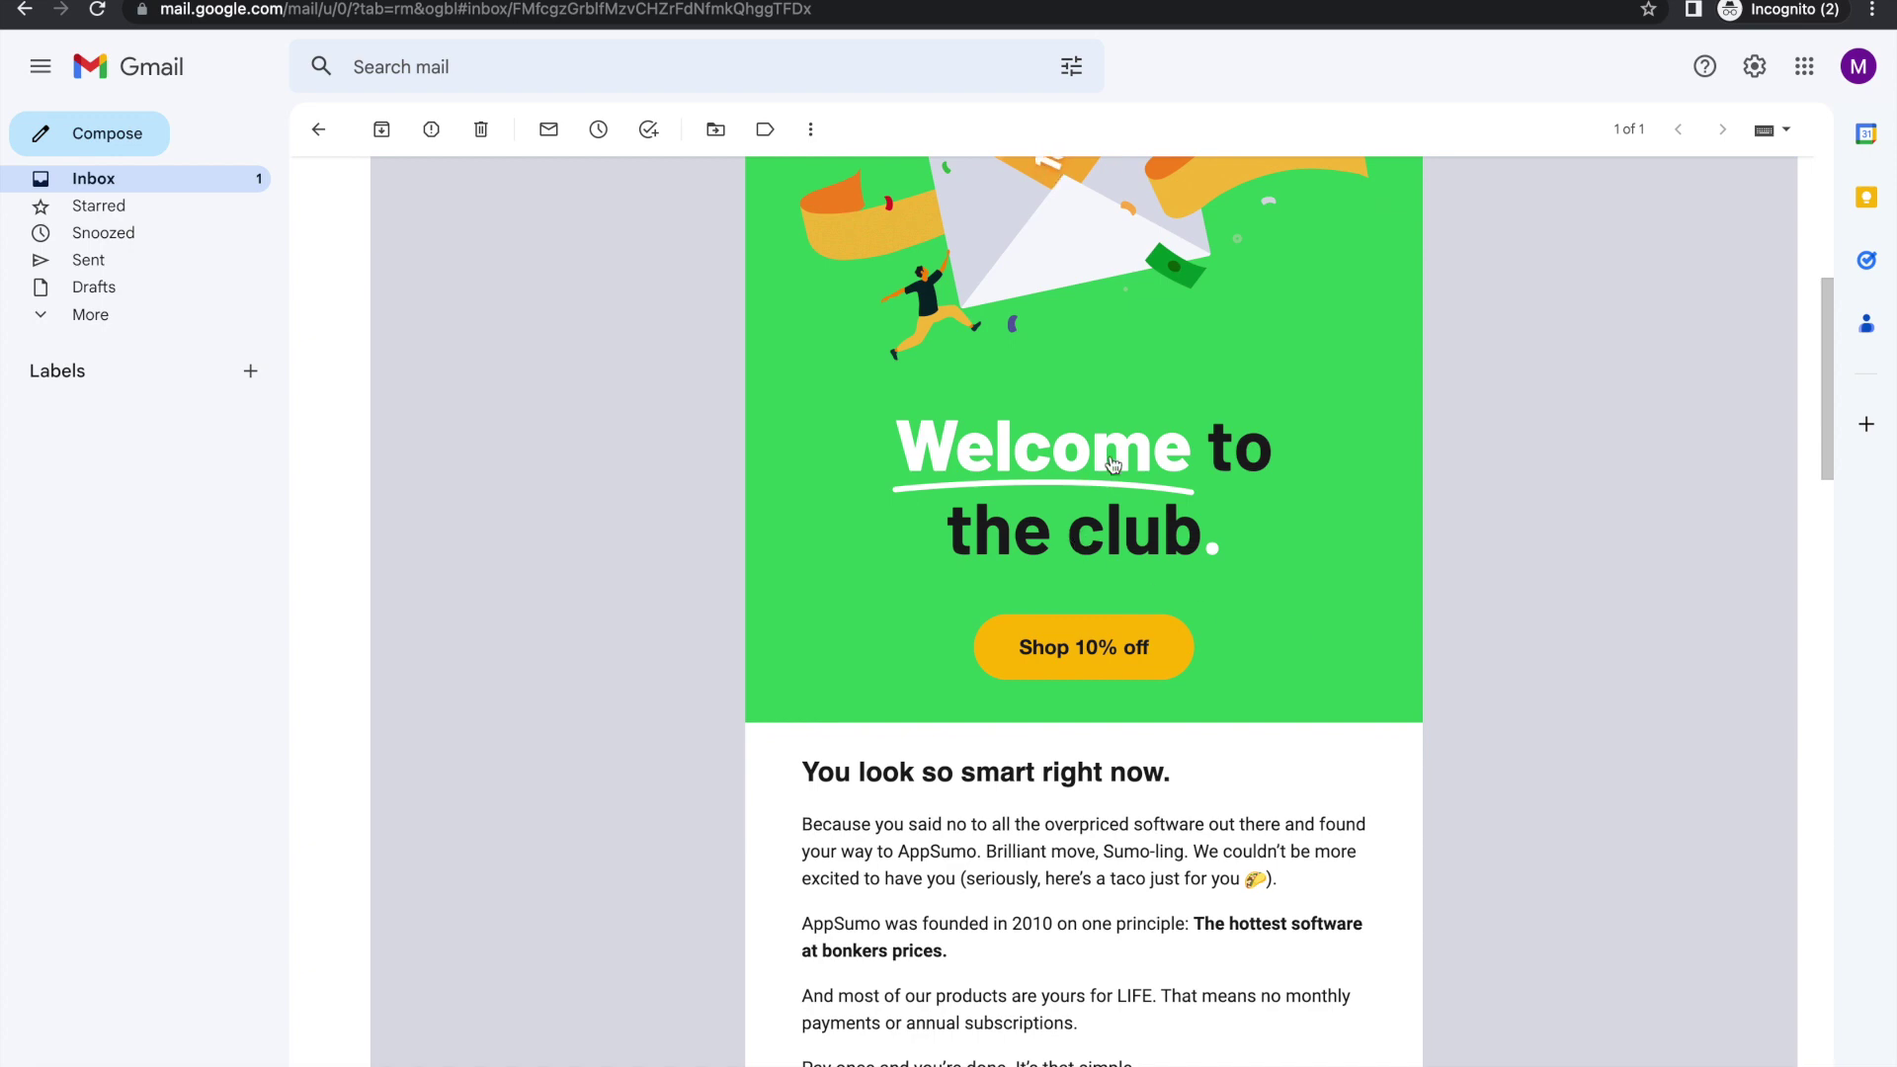
scroll(1113, 465, "down", 1)
left_click(1088, 586)
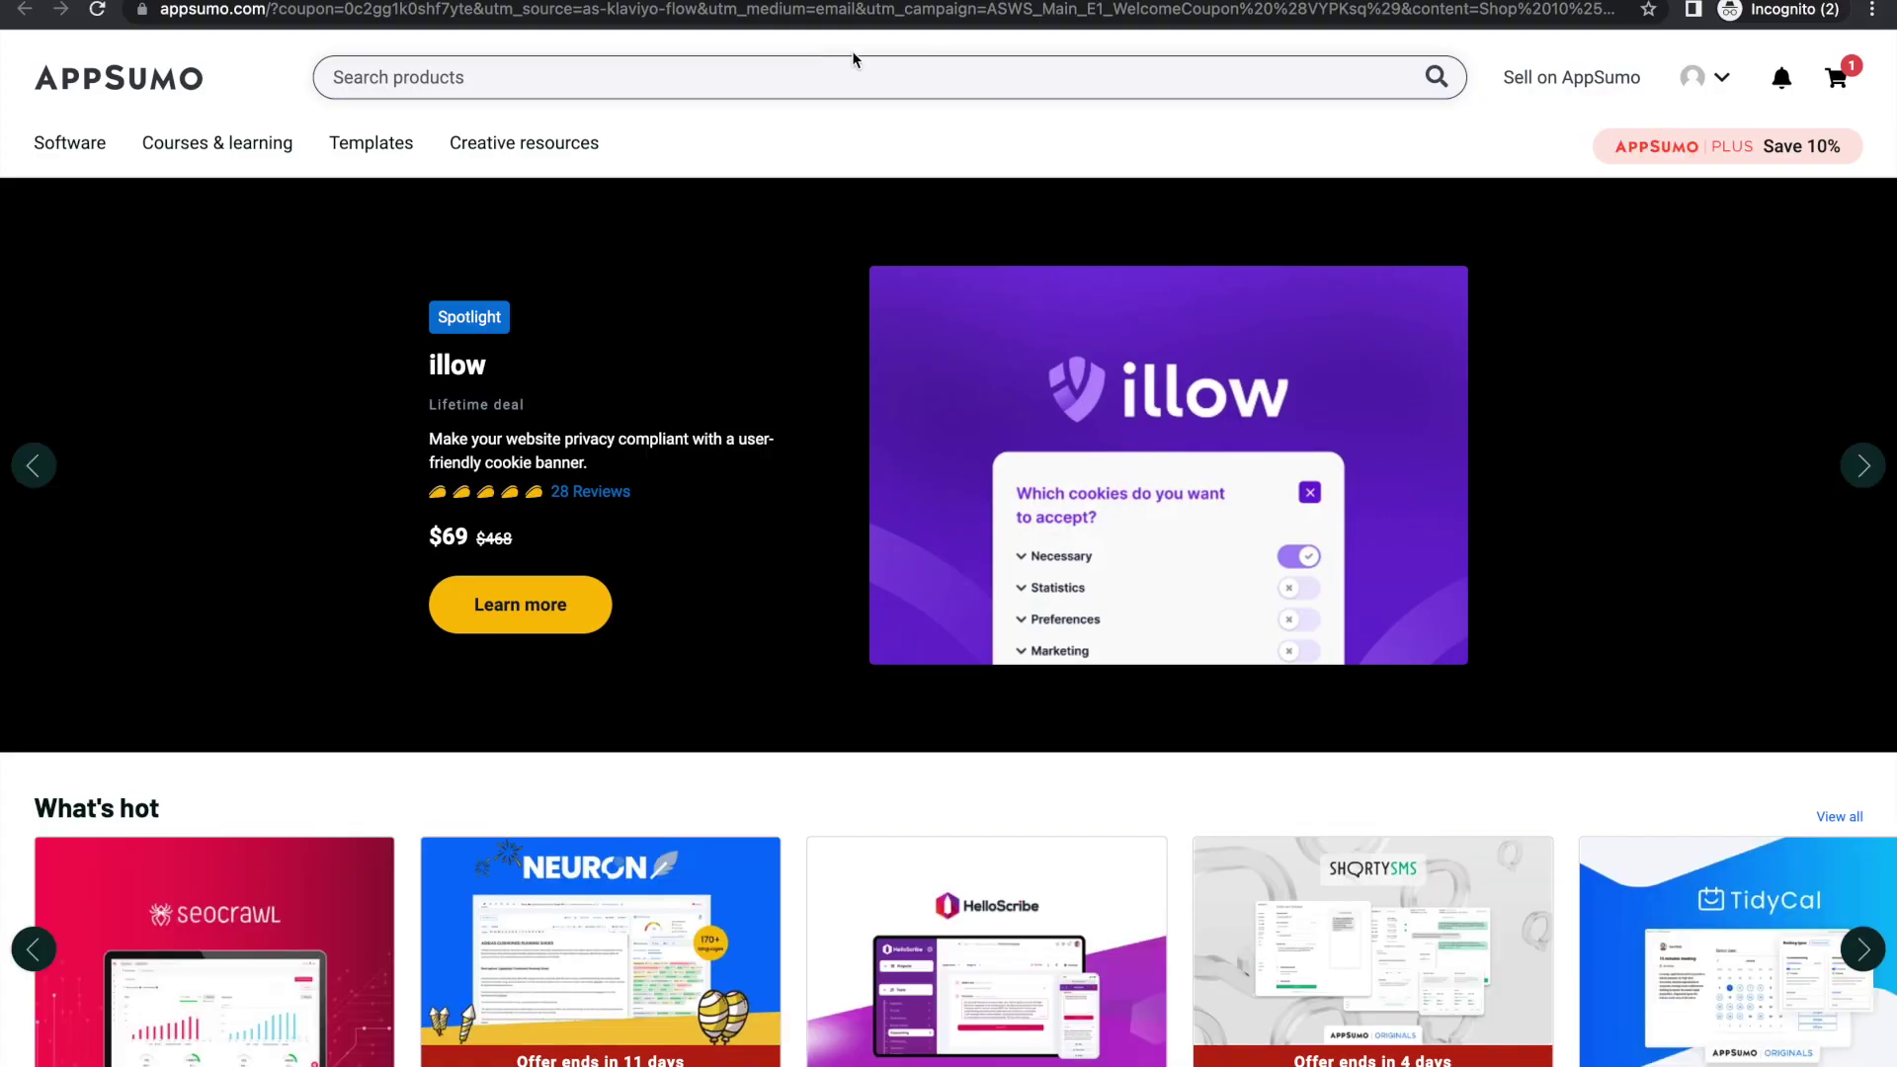
Step: Add the TidyCal deal to the cart again and confirm the discounted $26.10 total
left_click(1839, 79)
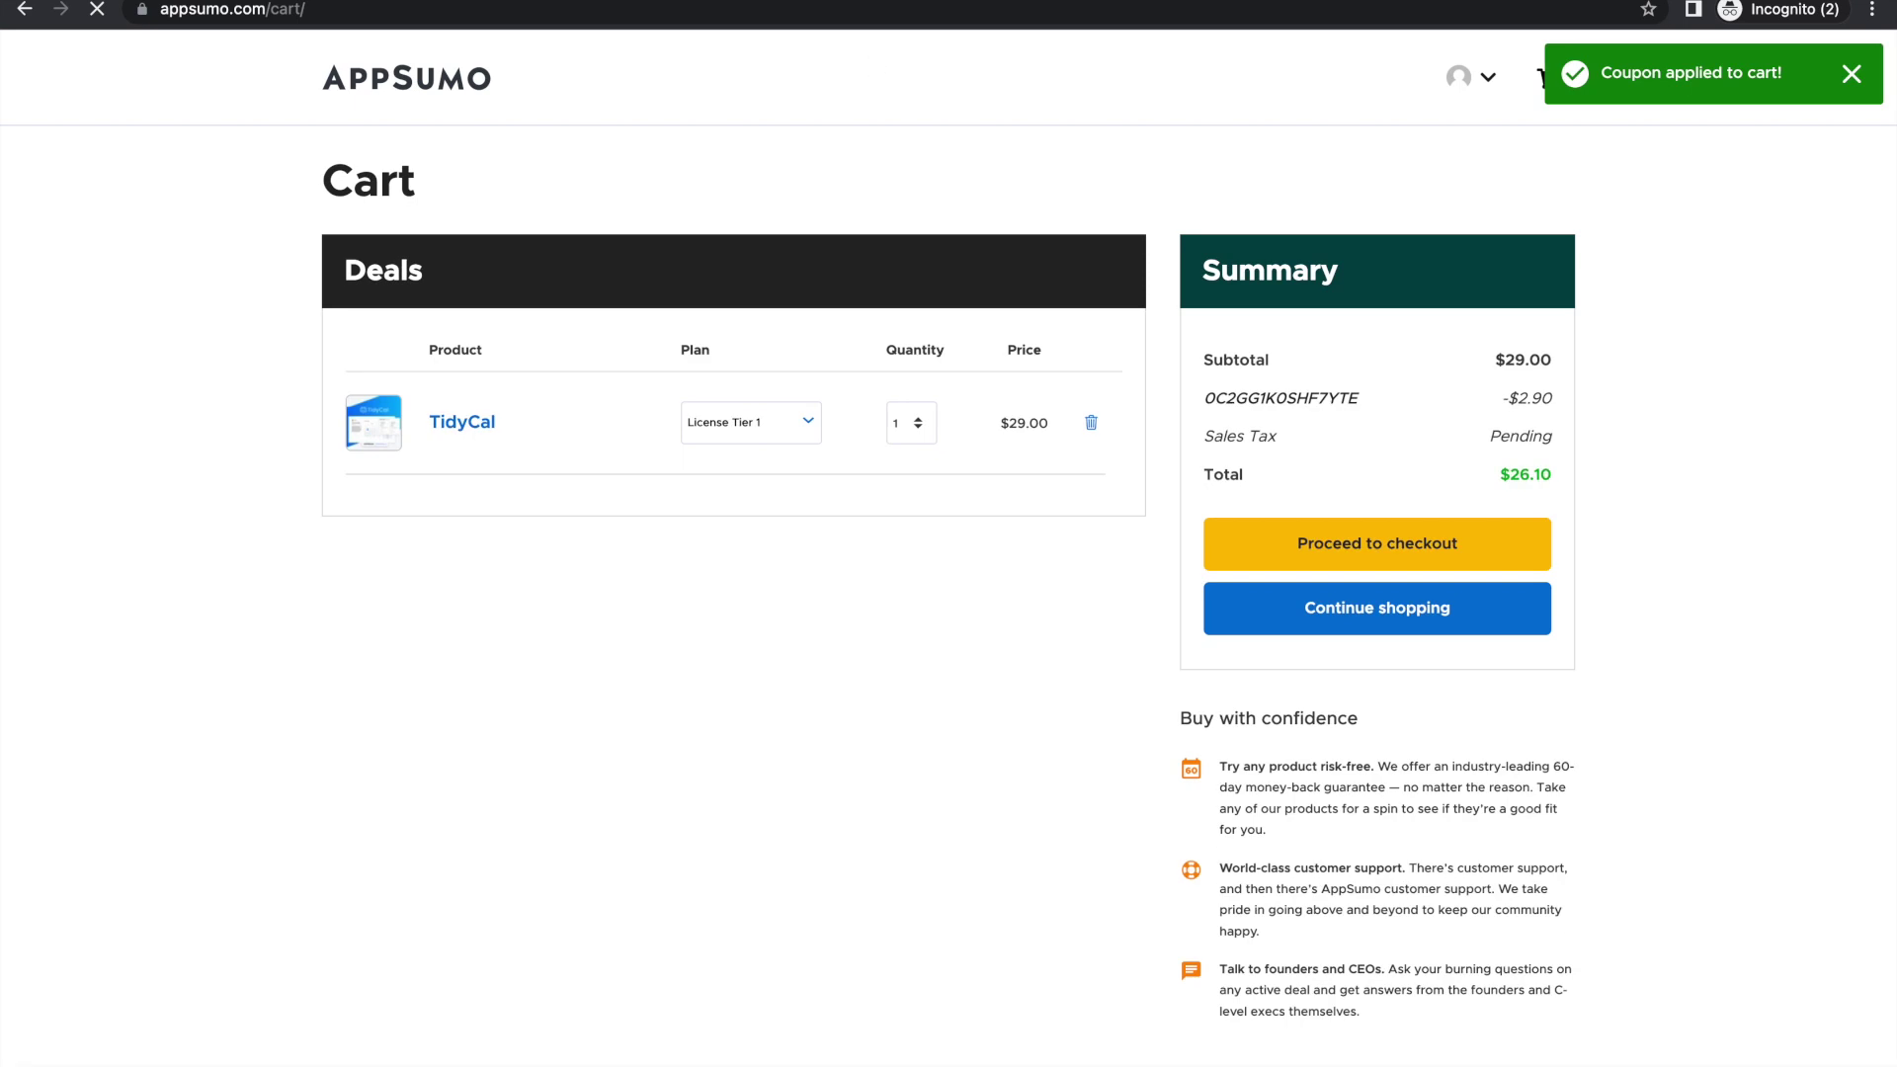
left_click(98, 29)
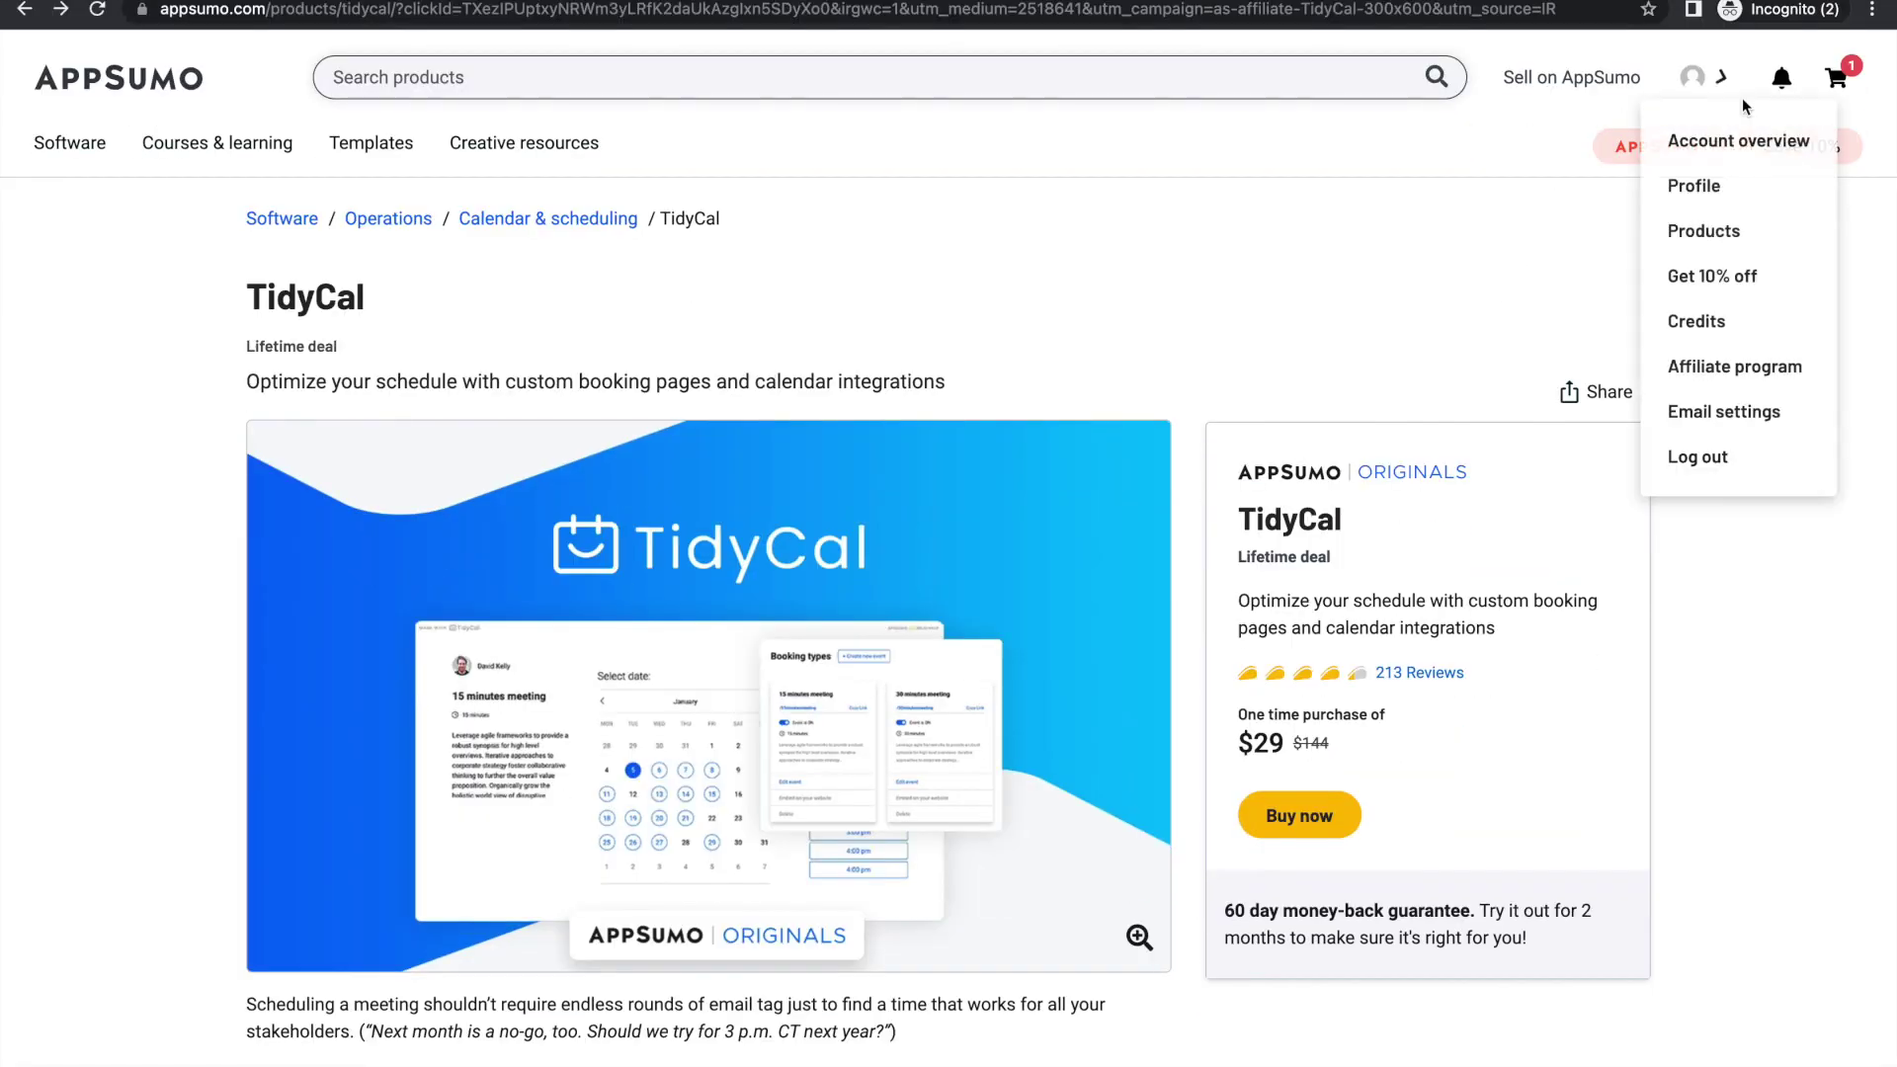
scroll(1431, 540, "down", 3)
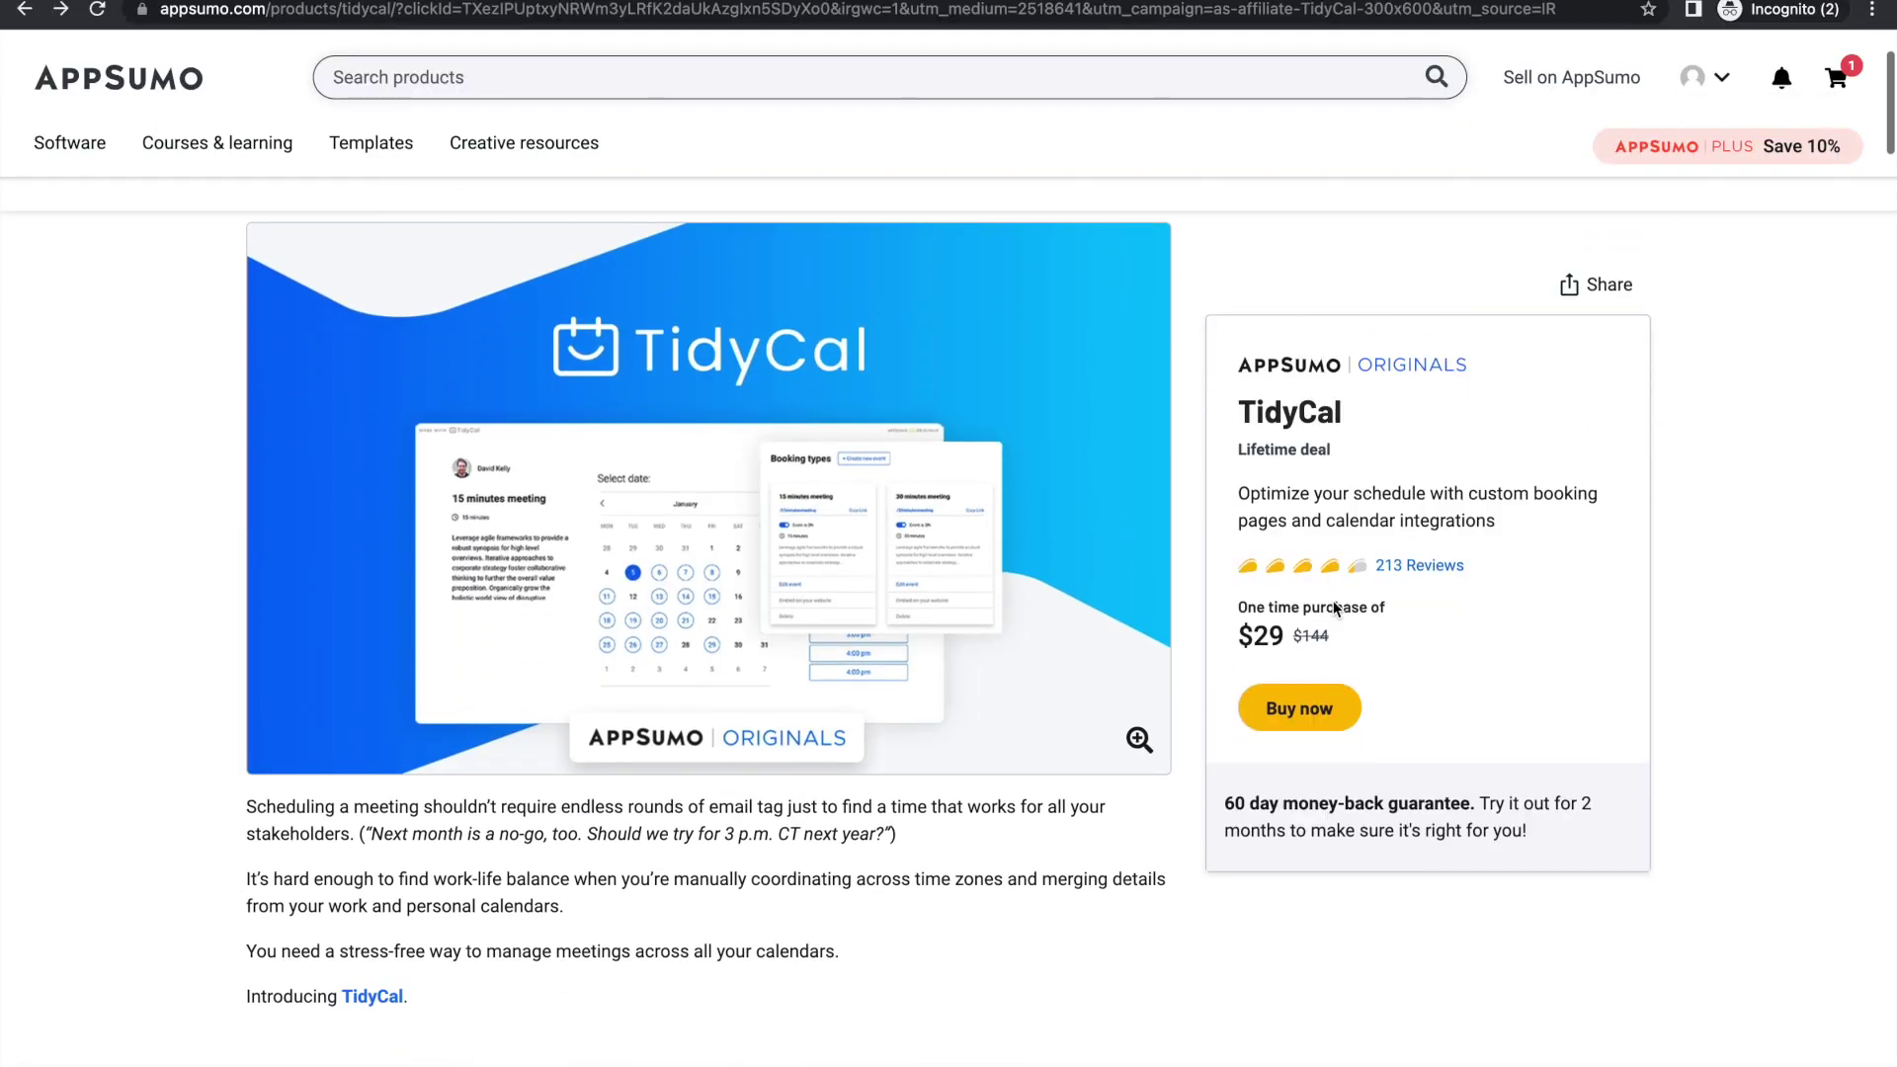
left_click(1304, 715)
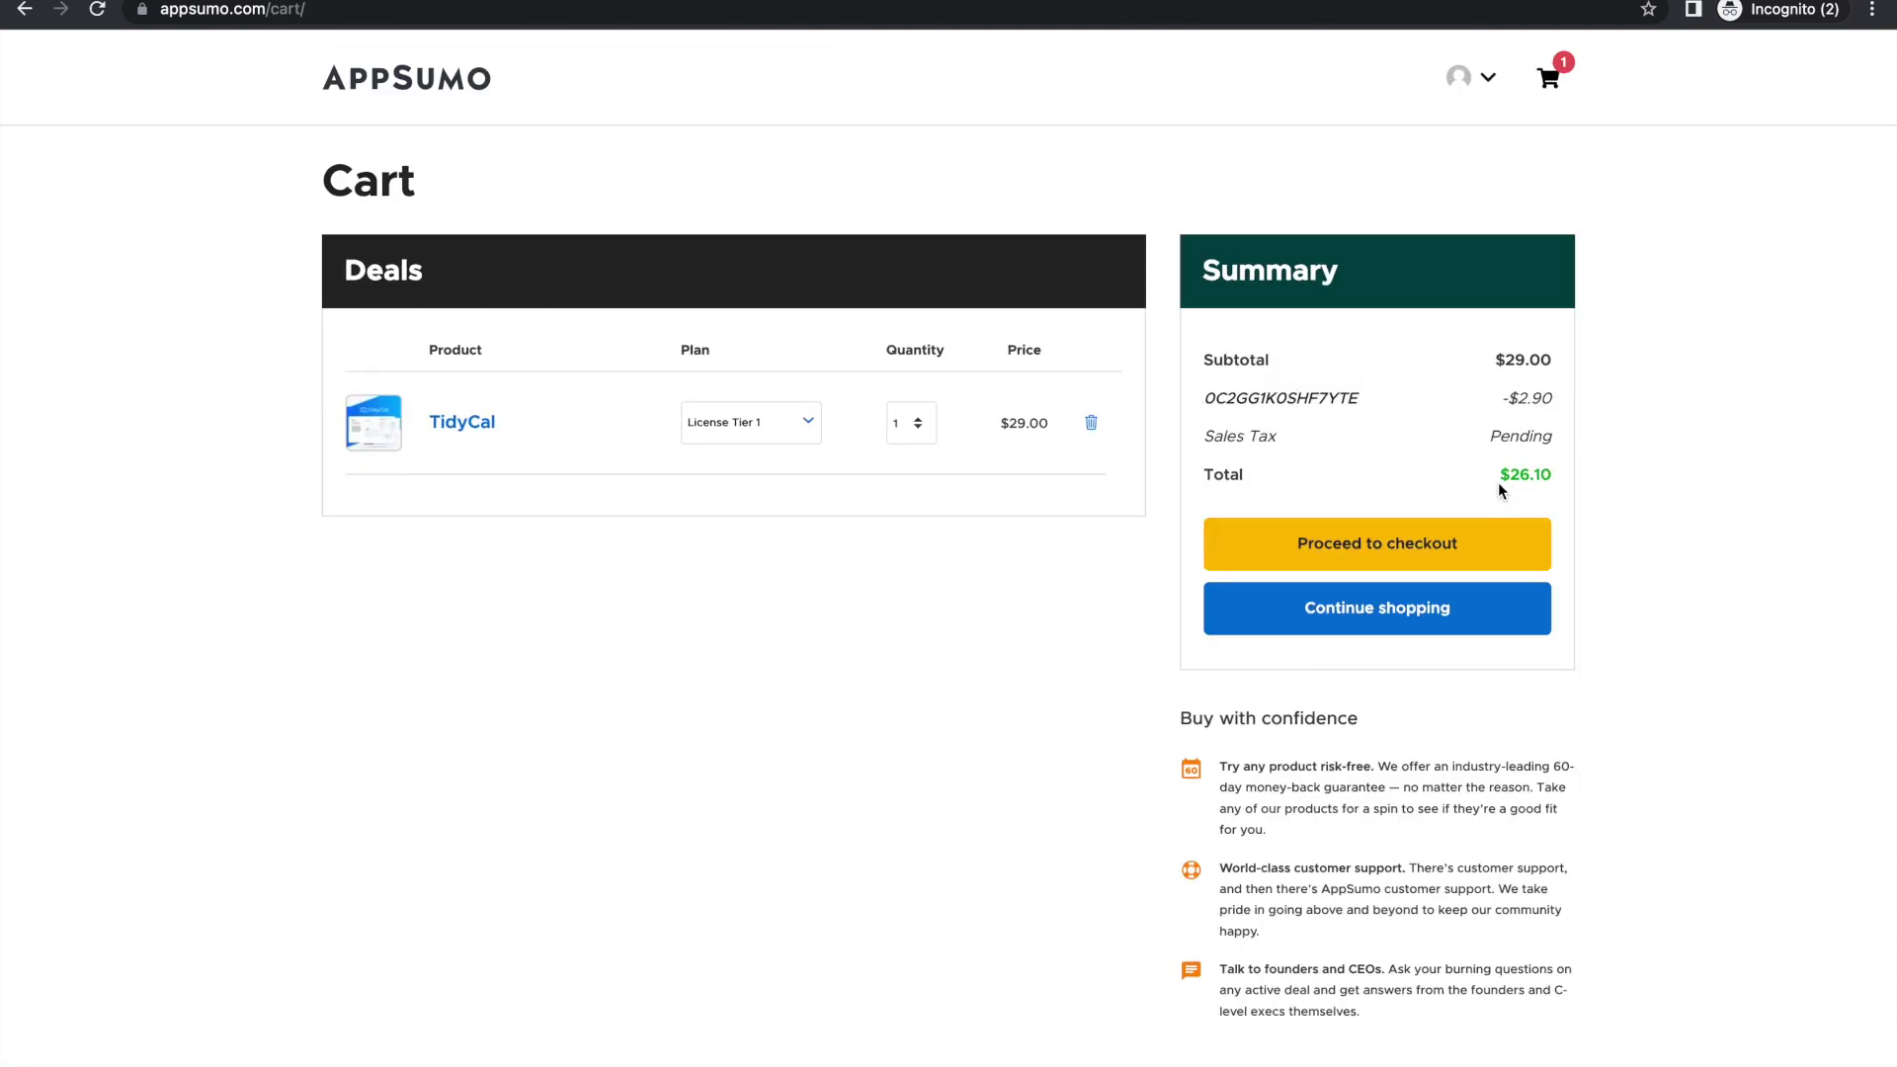
left_click_drag(1491, 476, 1586, 475)
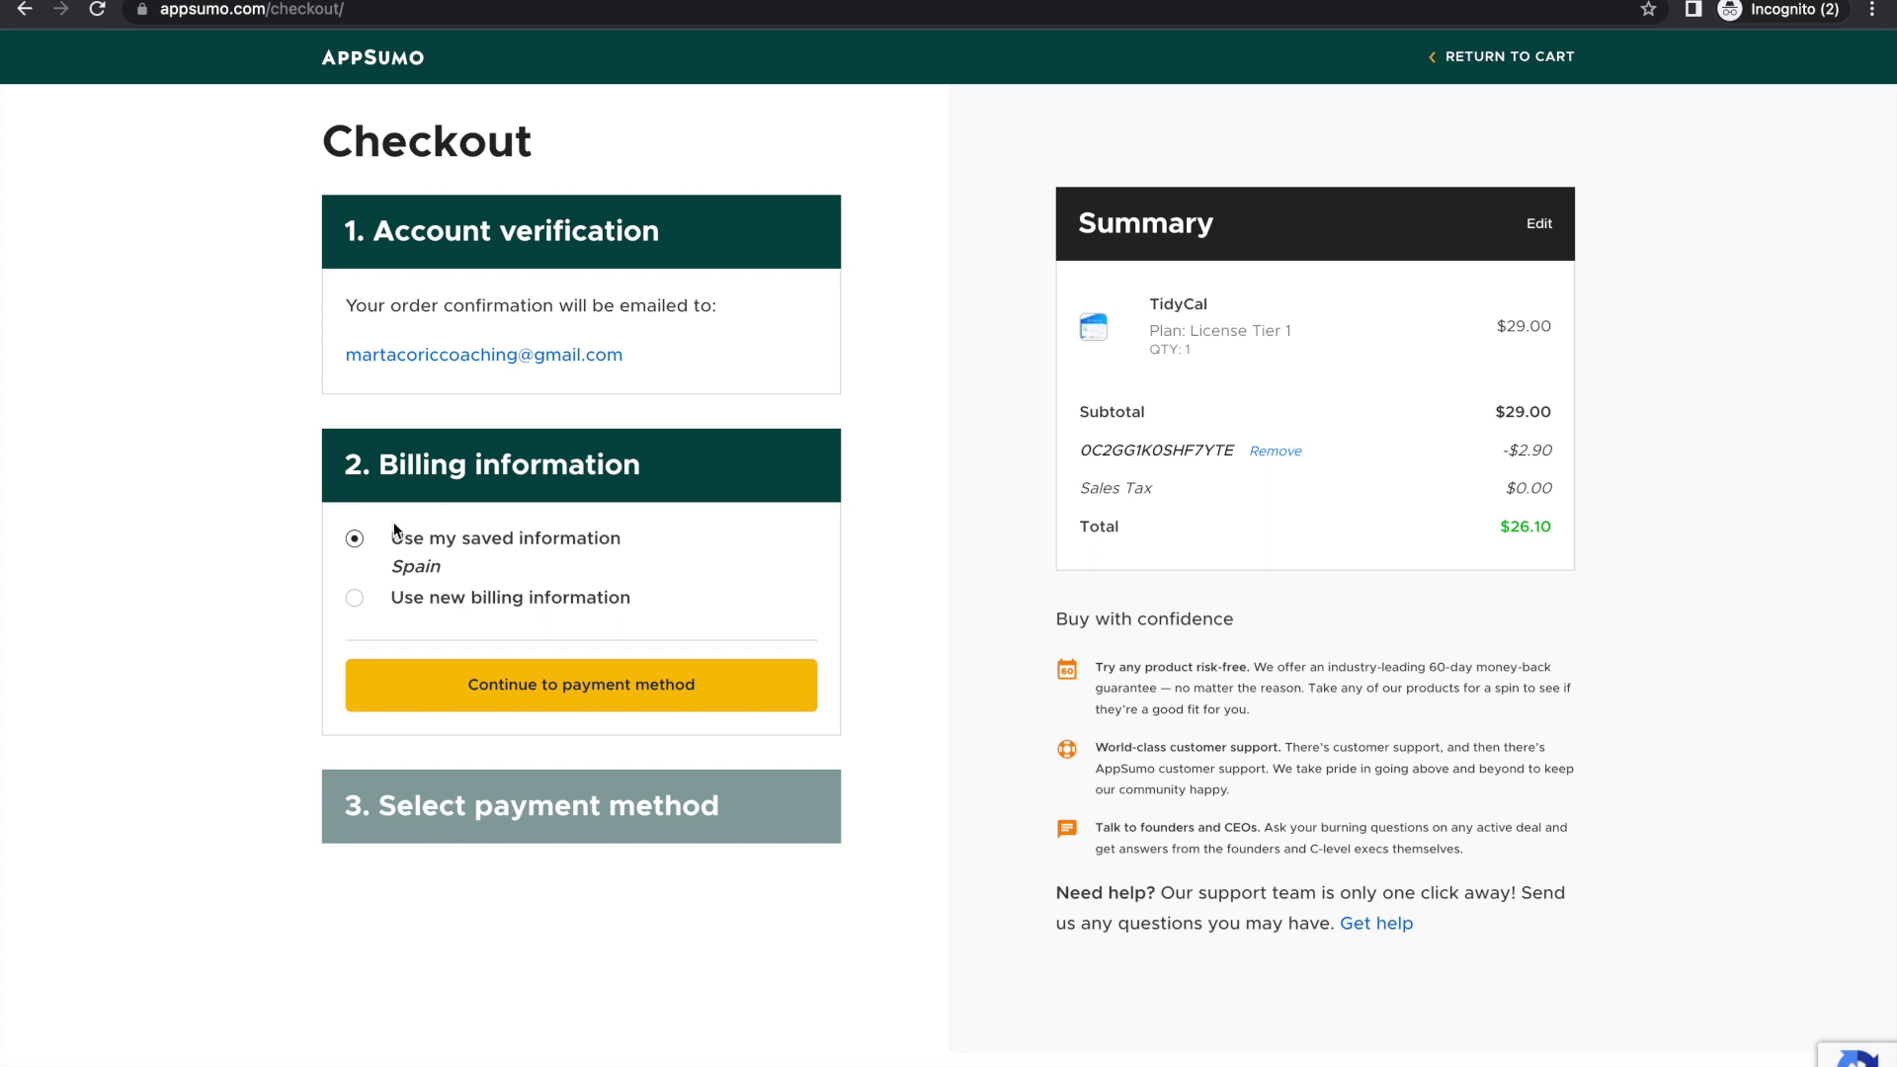
Step: Pay the $26.10 TidyCal order with a saved Visa card and place the order
left_click(537, 680)
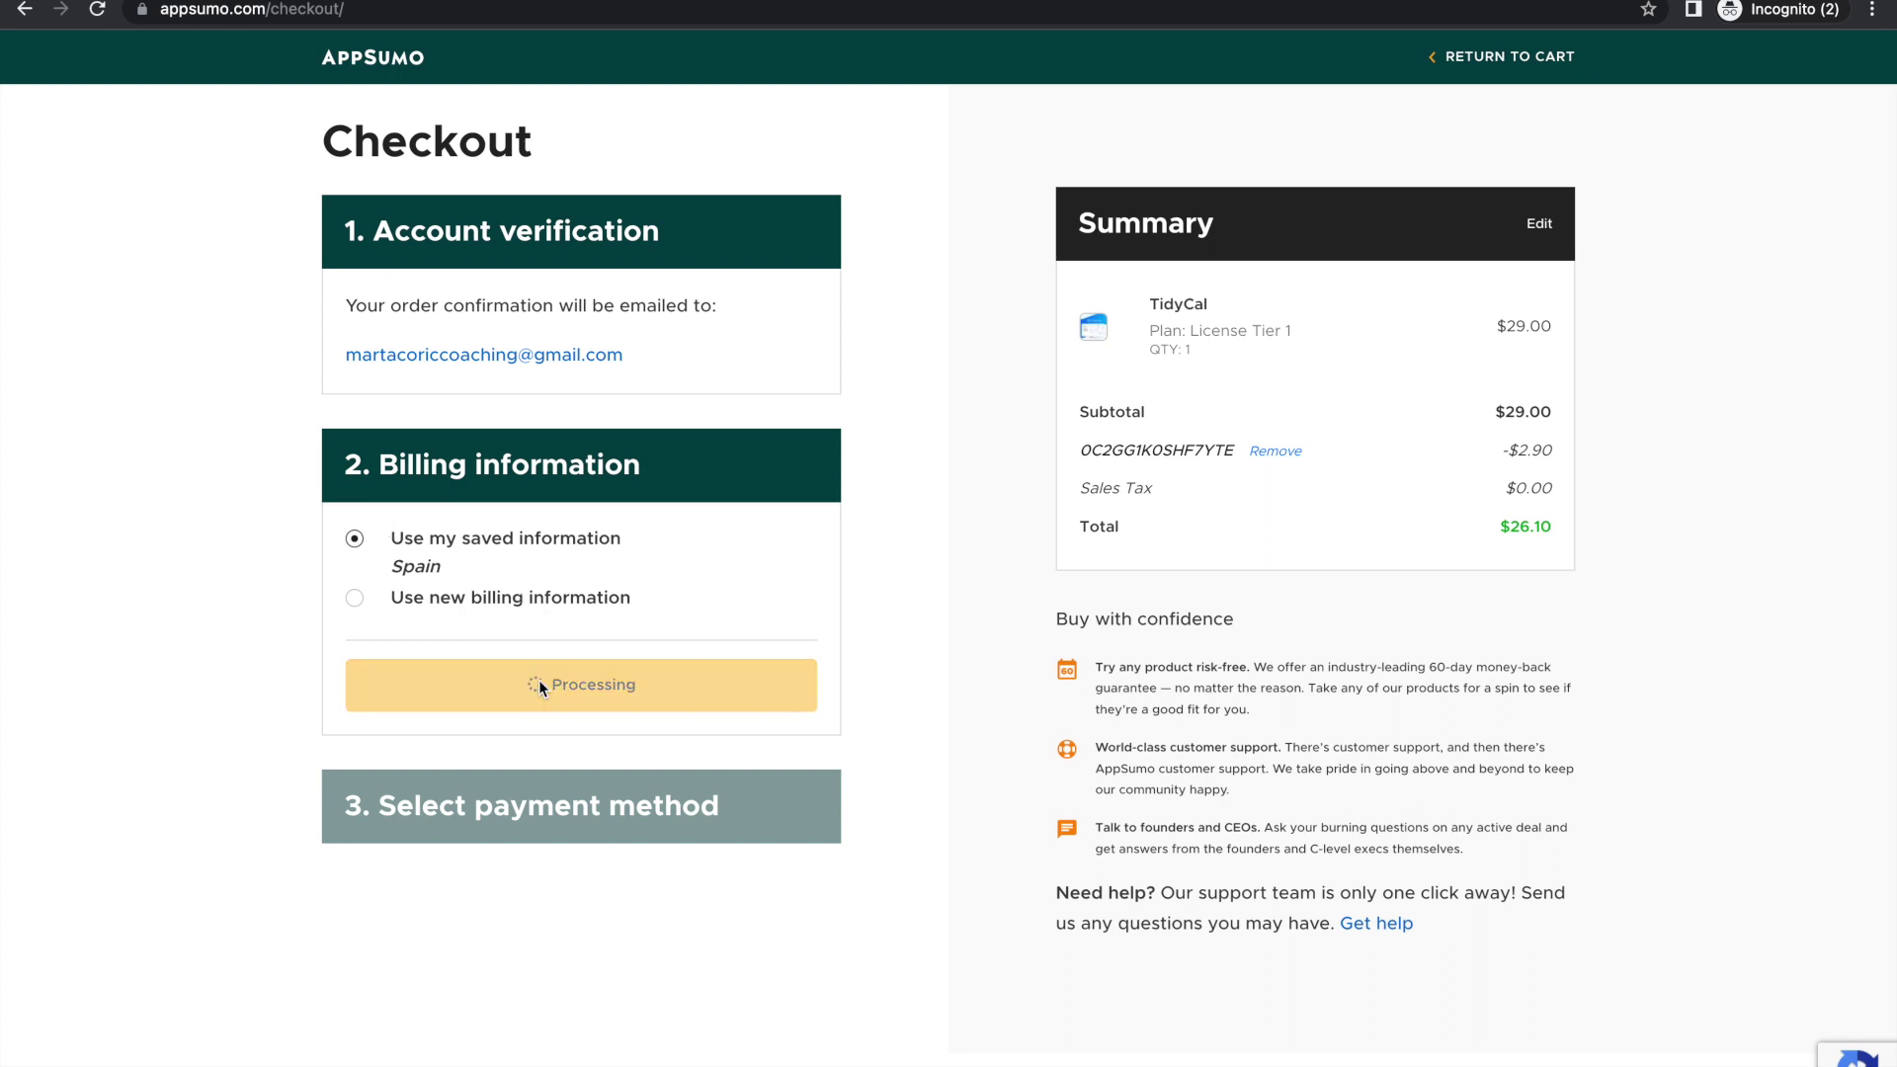
left_click(357, 390)
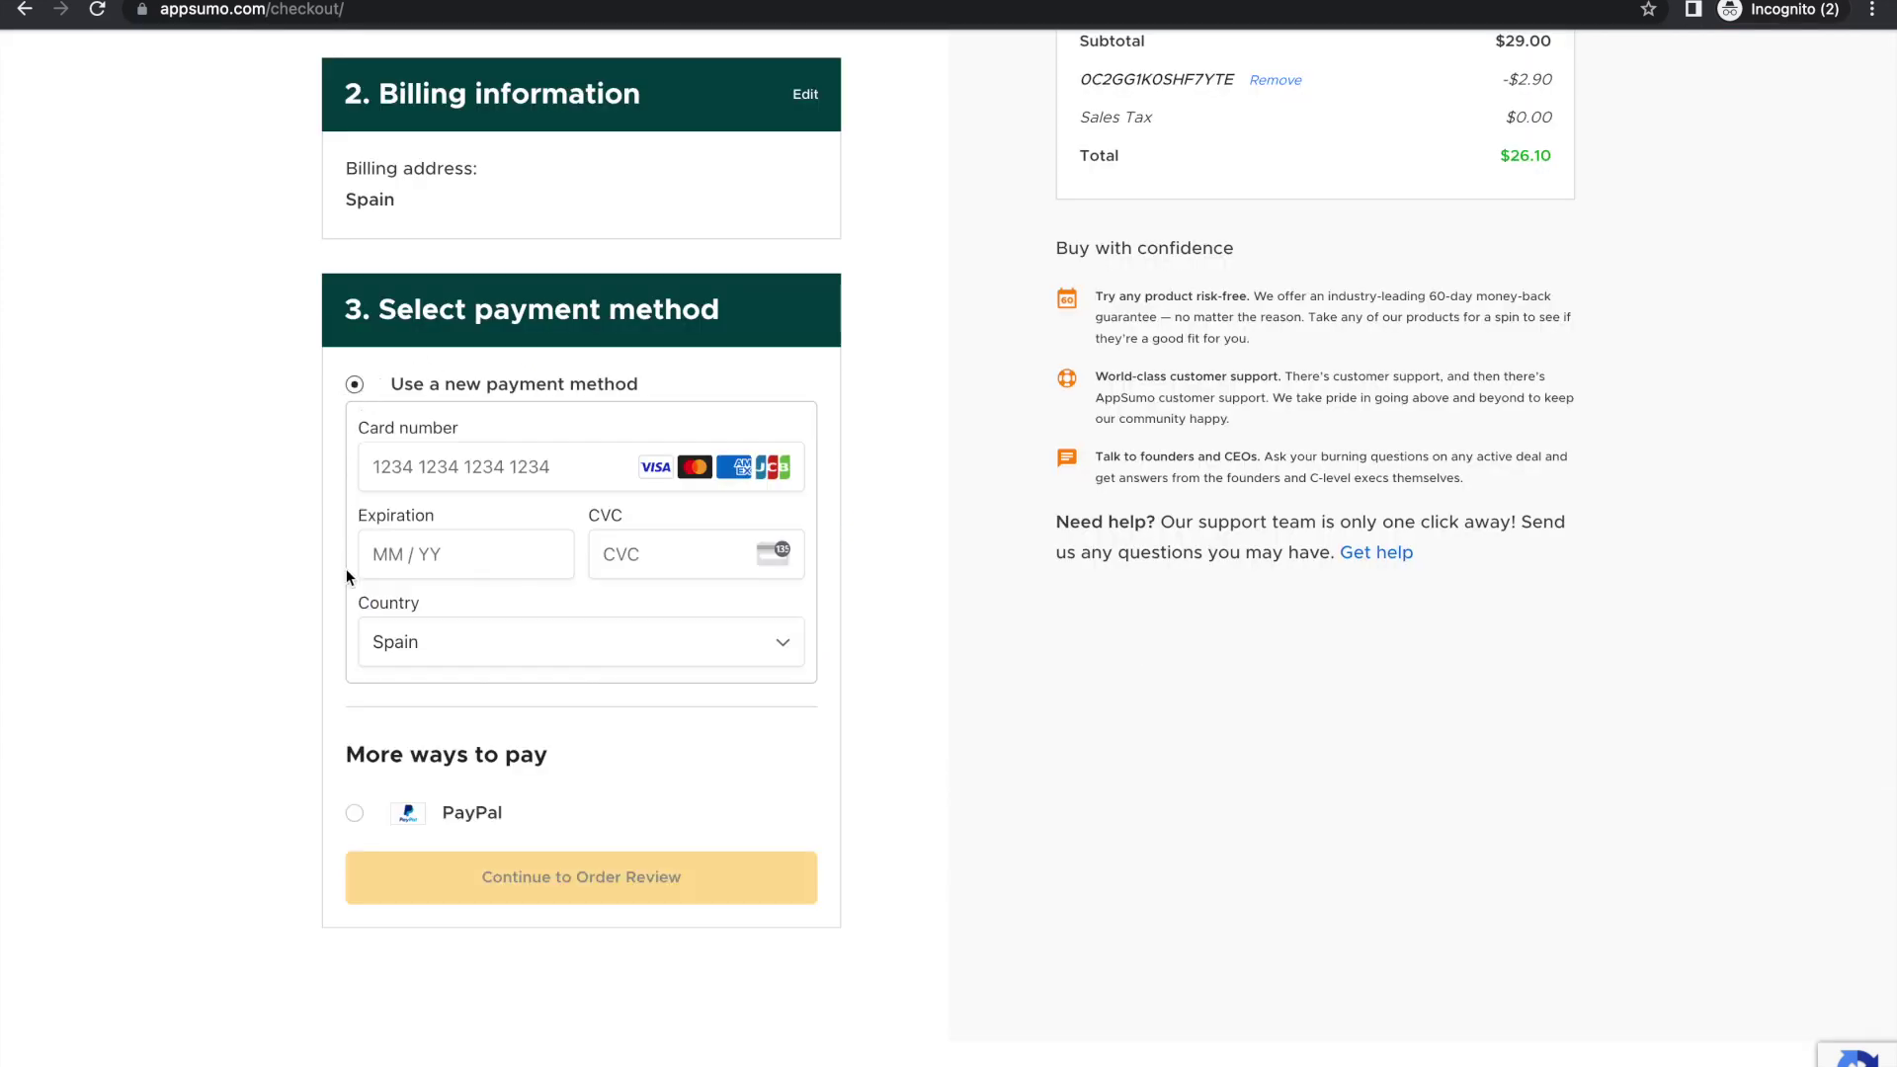
left_click(471, 480)
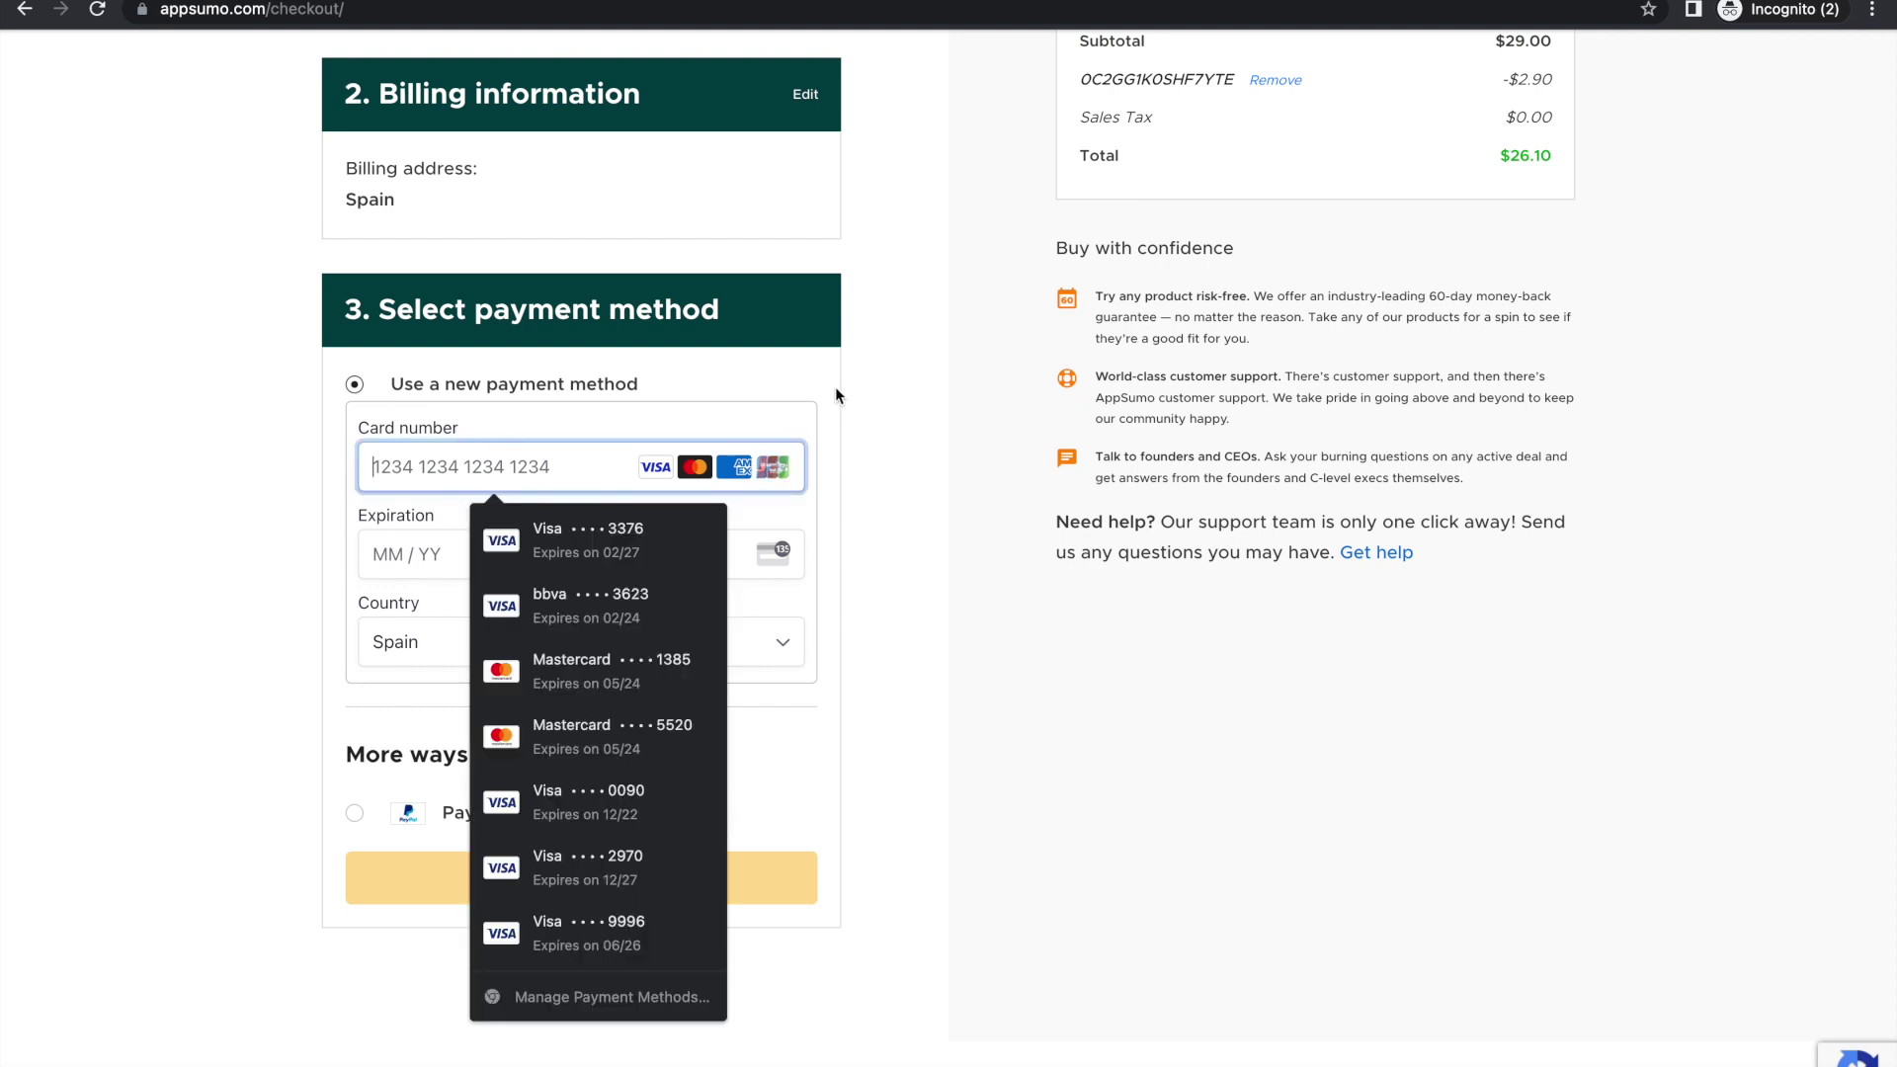
left_click(984, 650)
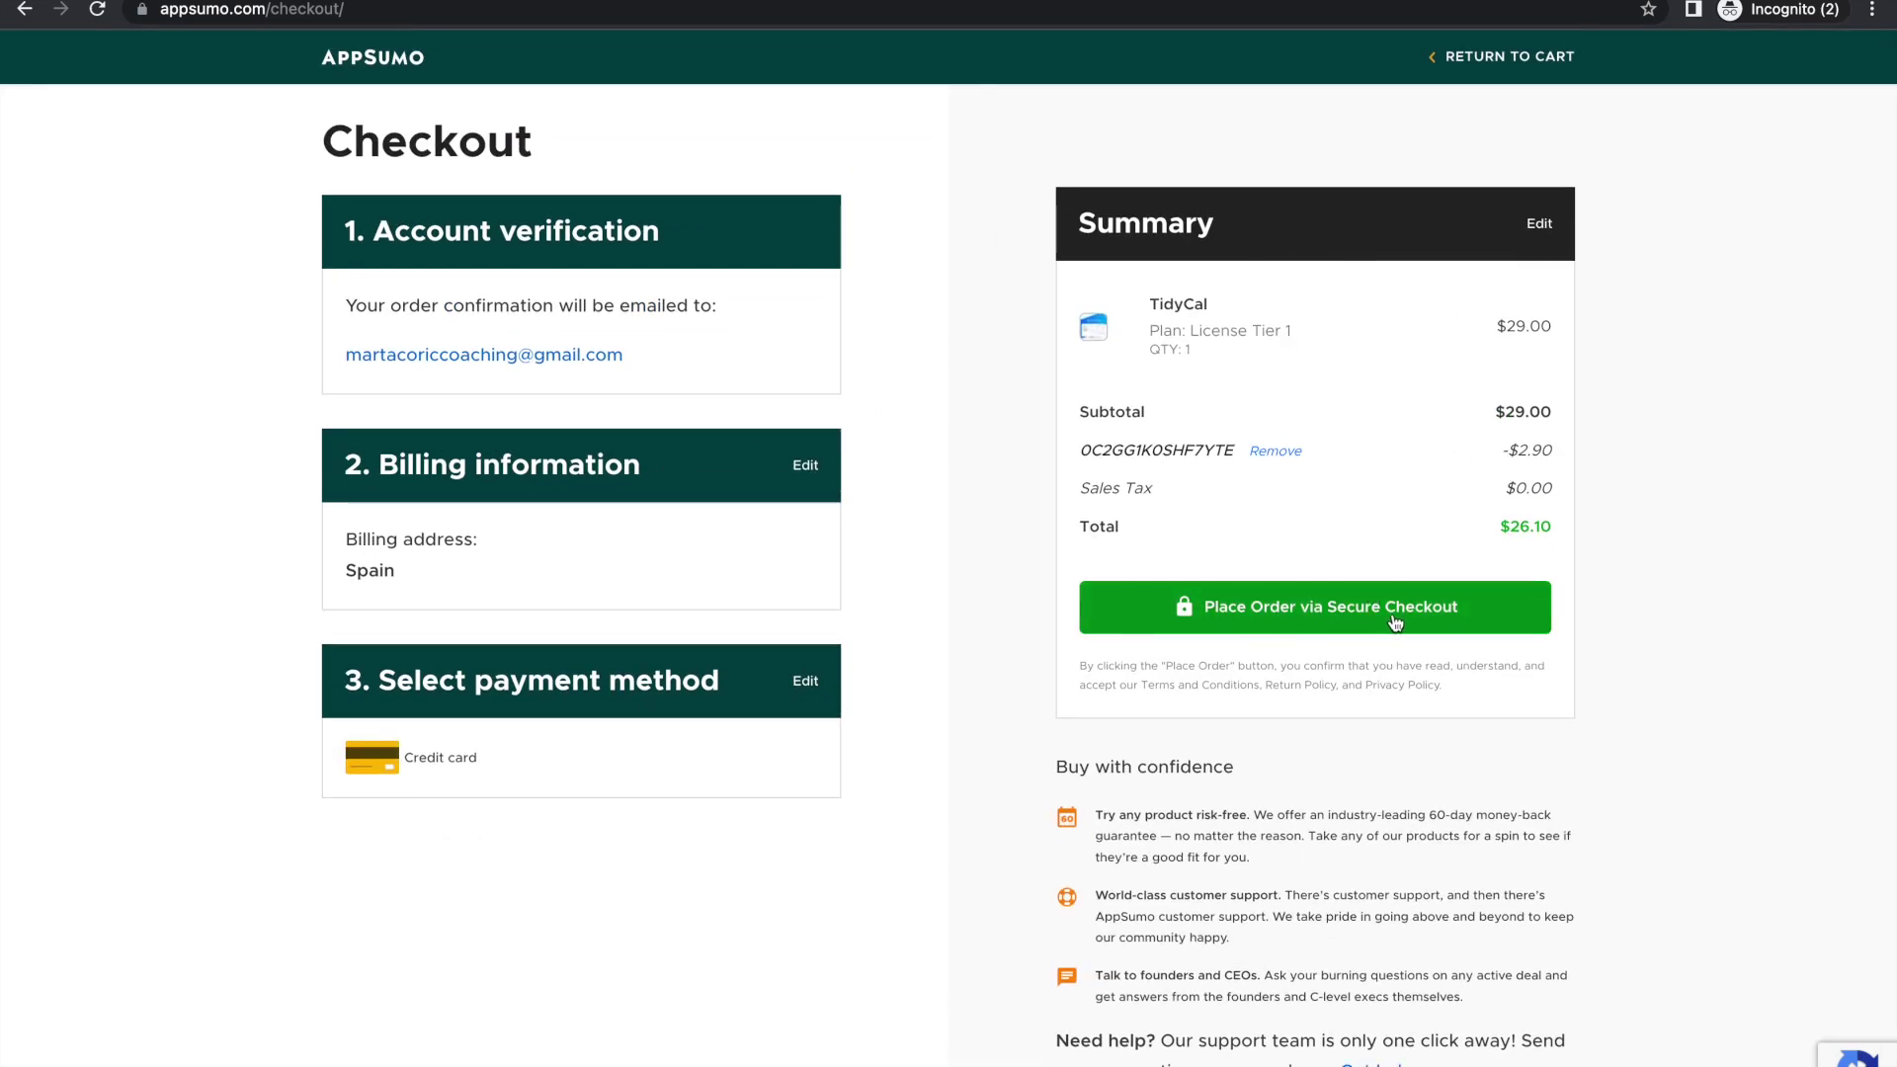
left_click(1316, 618)
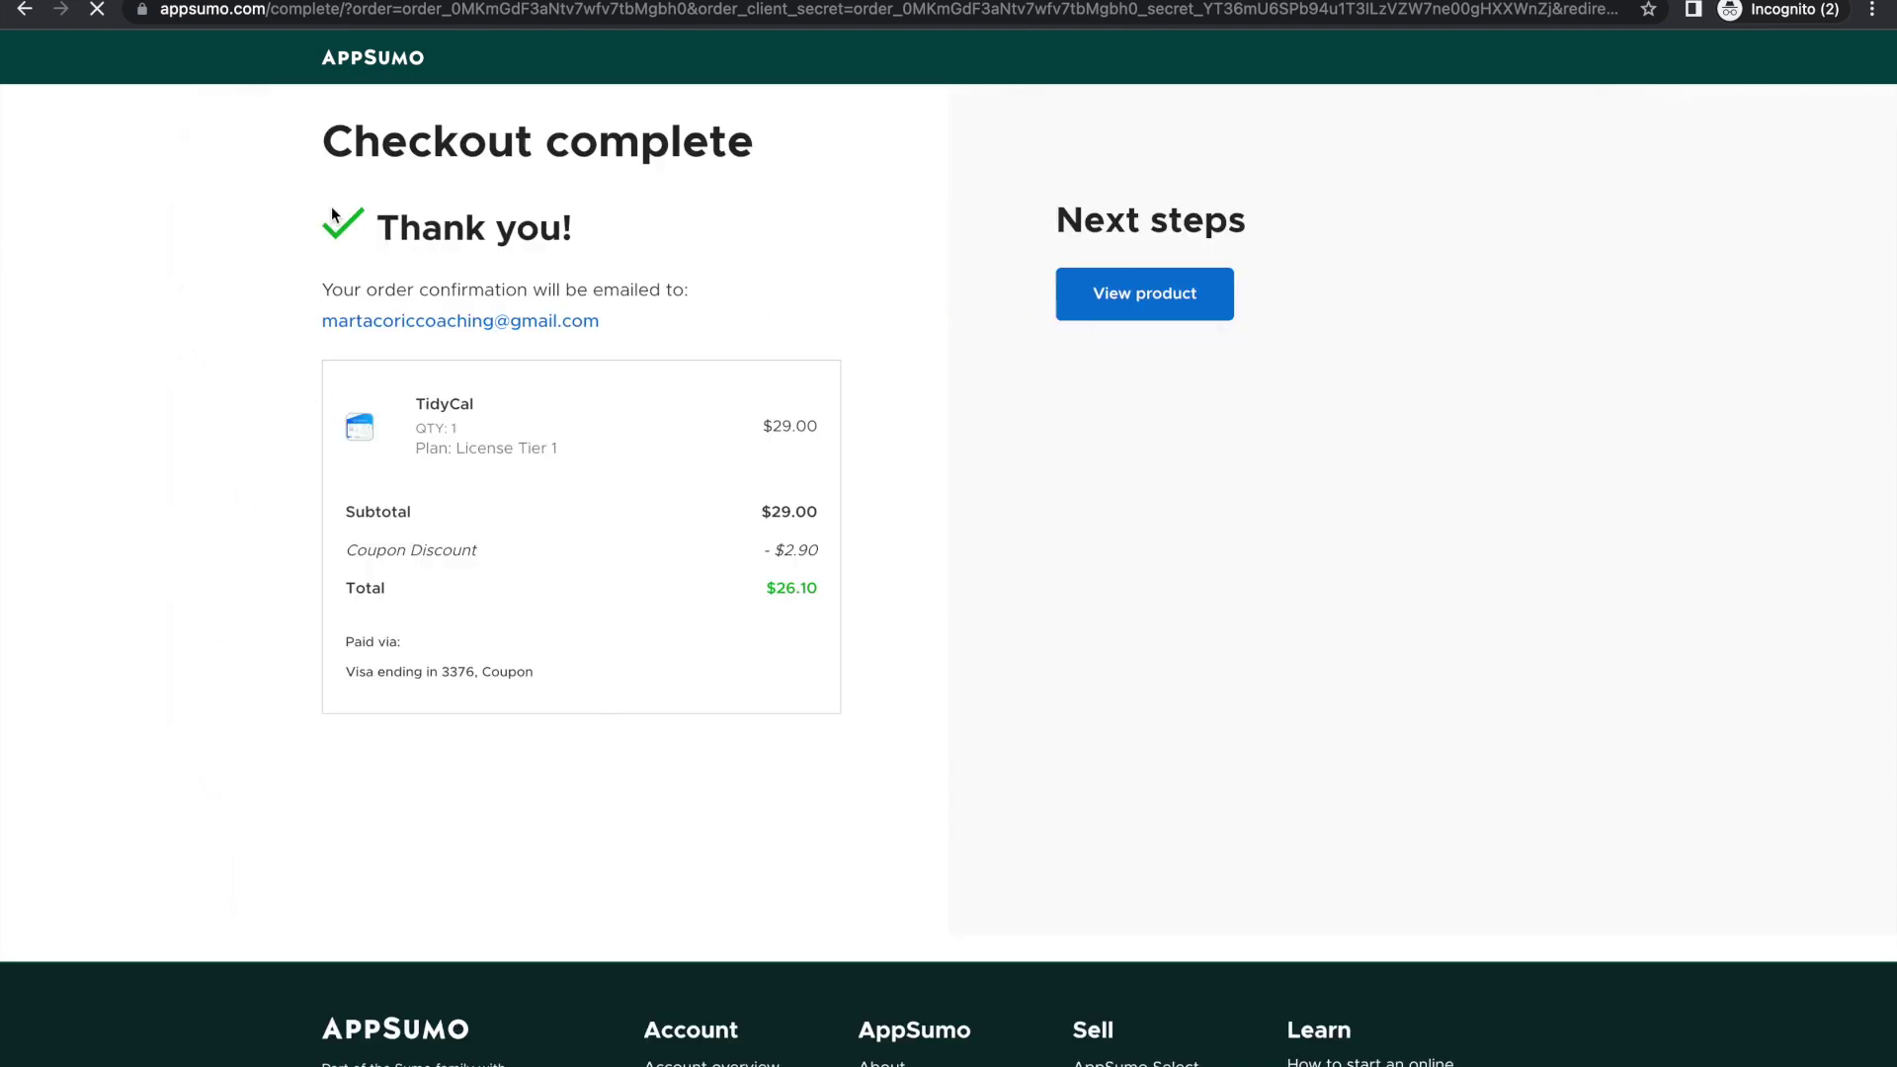
Step: Activate the purchased TidyCal product from its page, confirming the account e-mail
left_click(1139, 305)
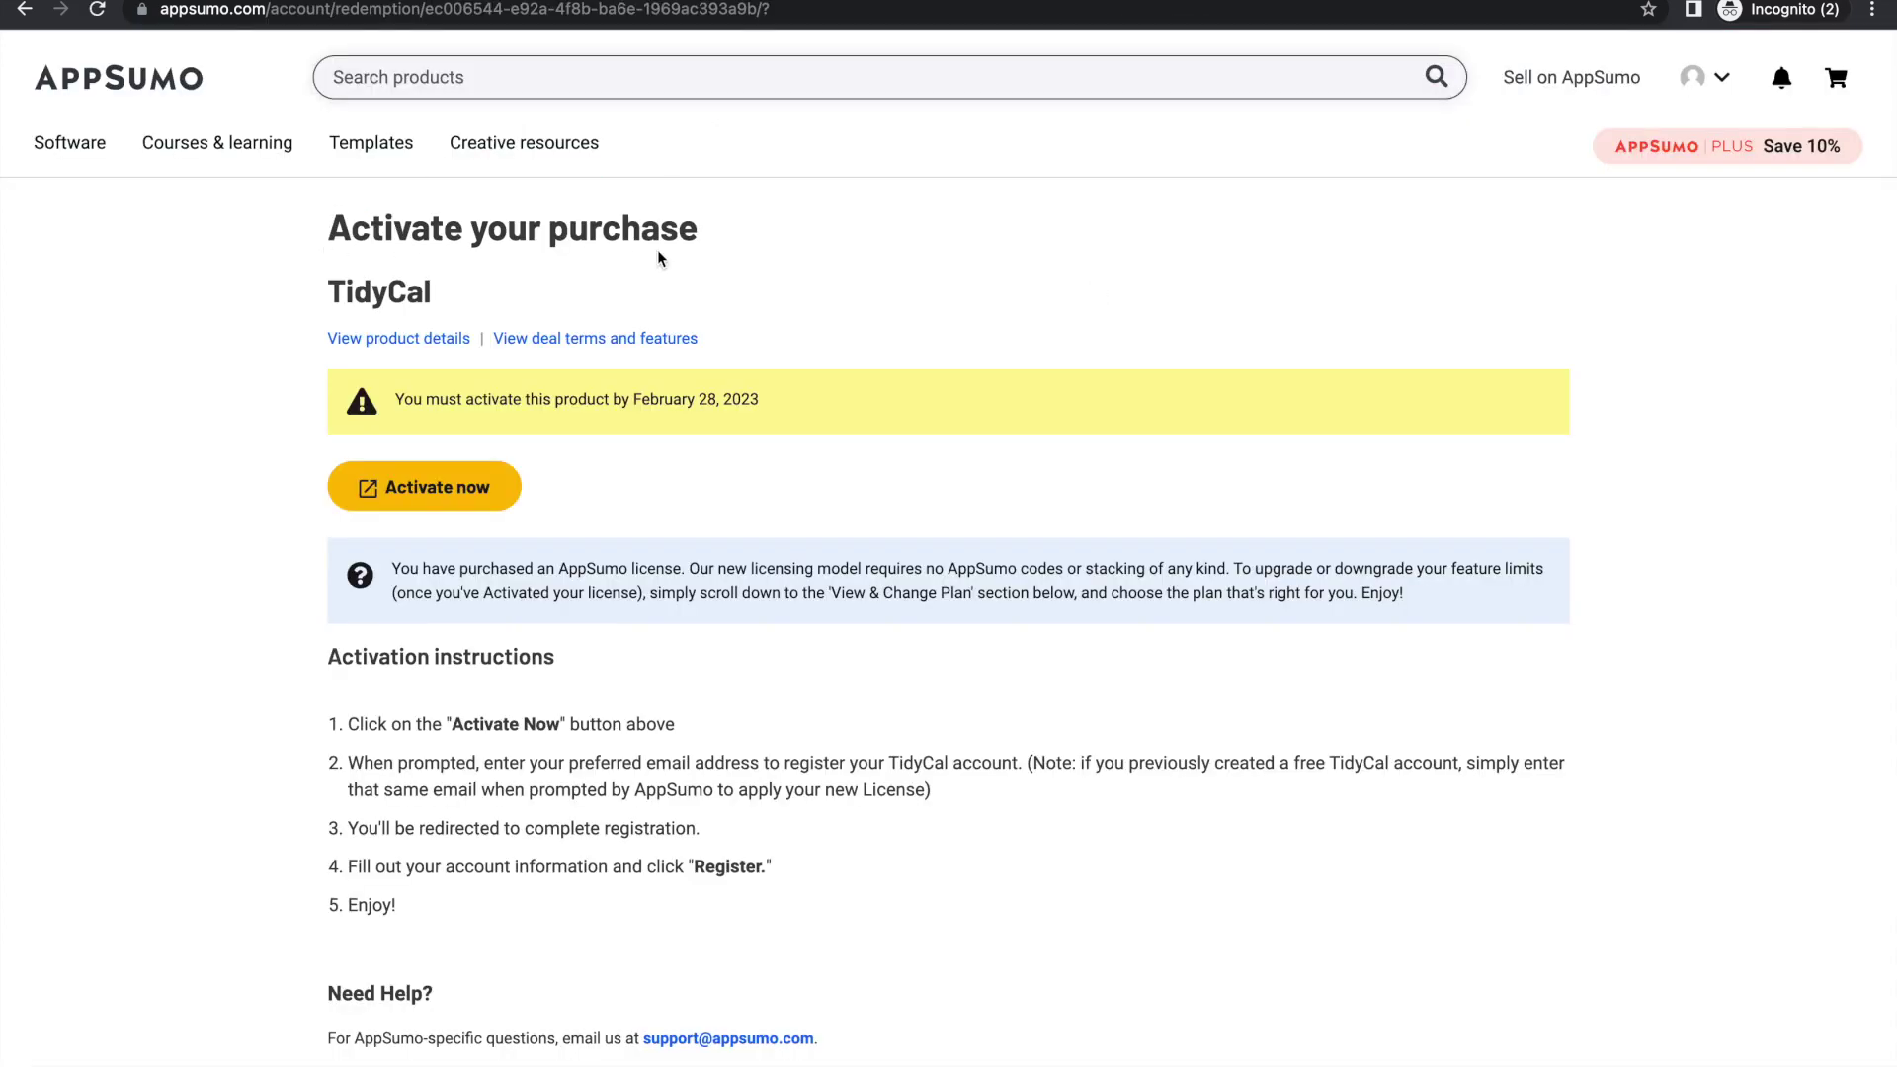
left_click(411, 494)
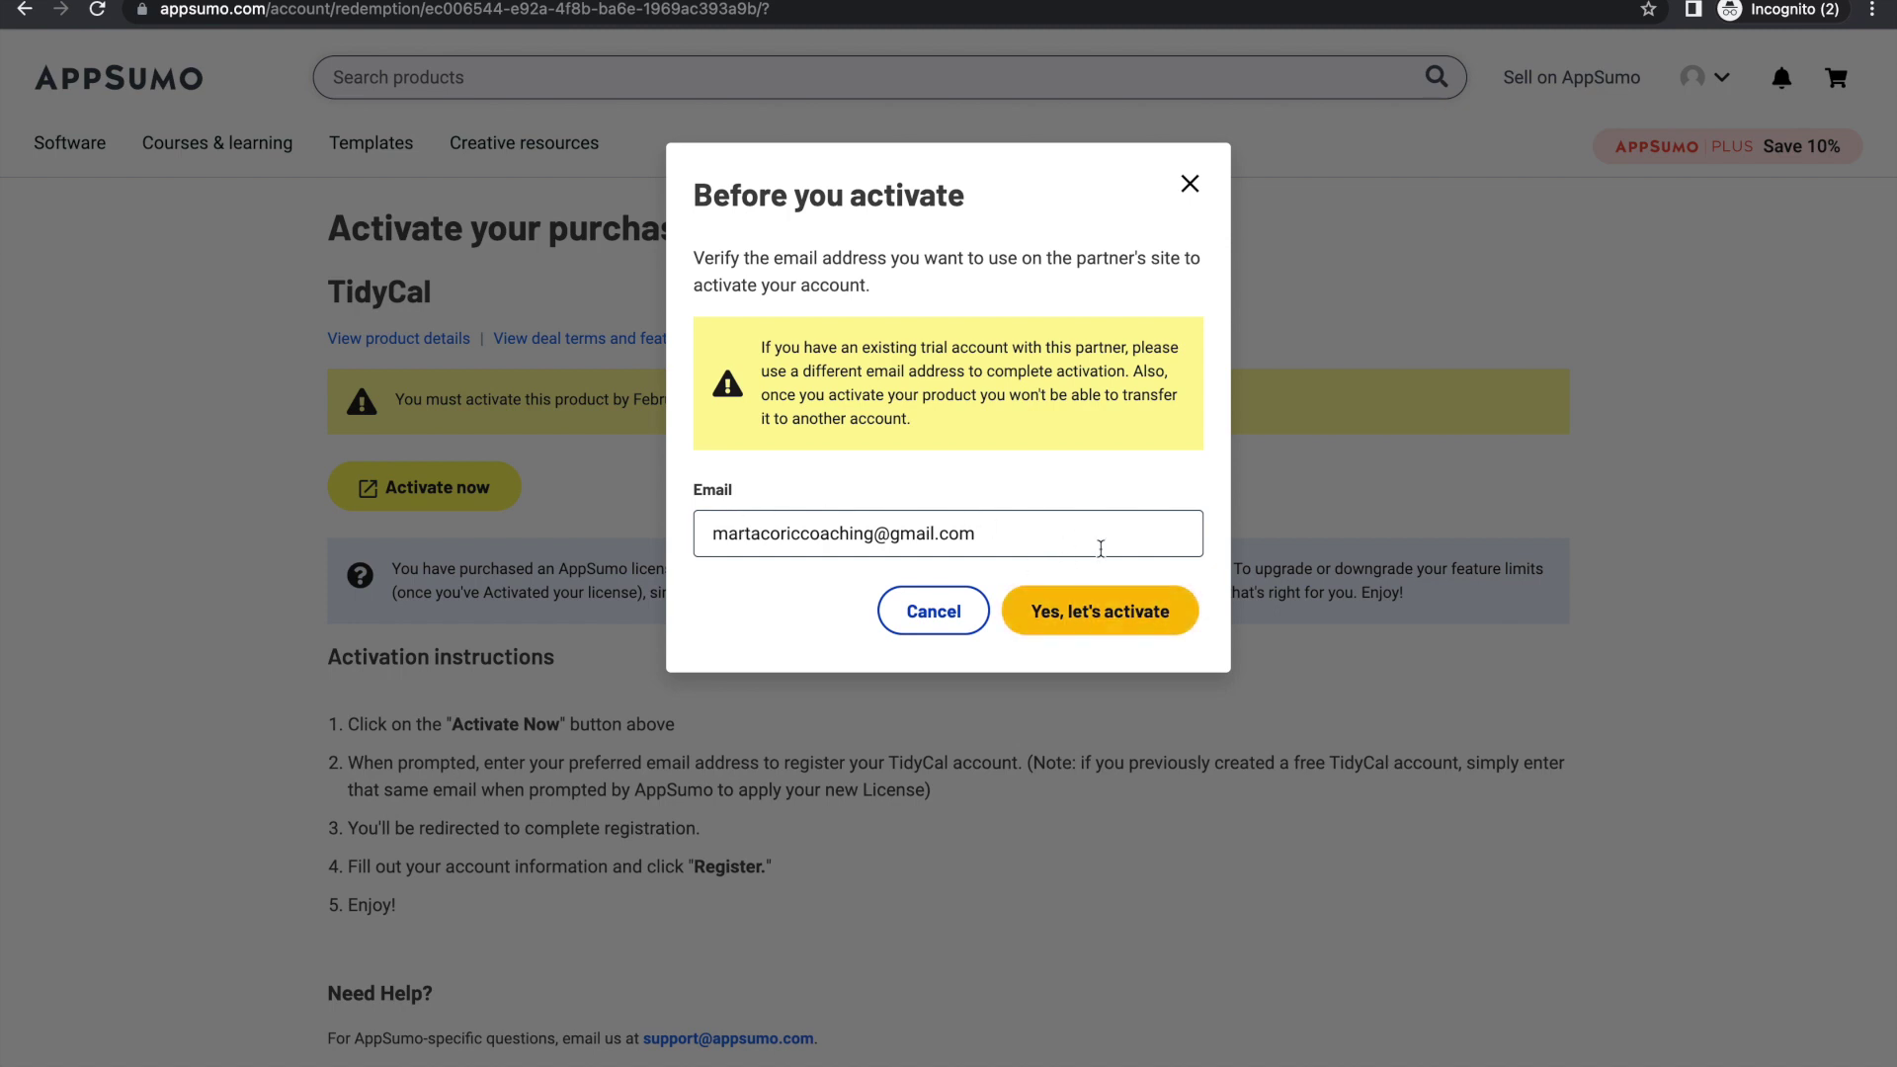
left_click(1132, 628)
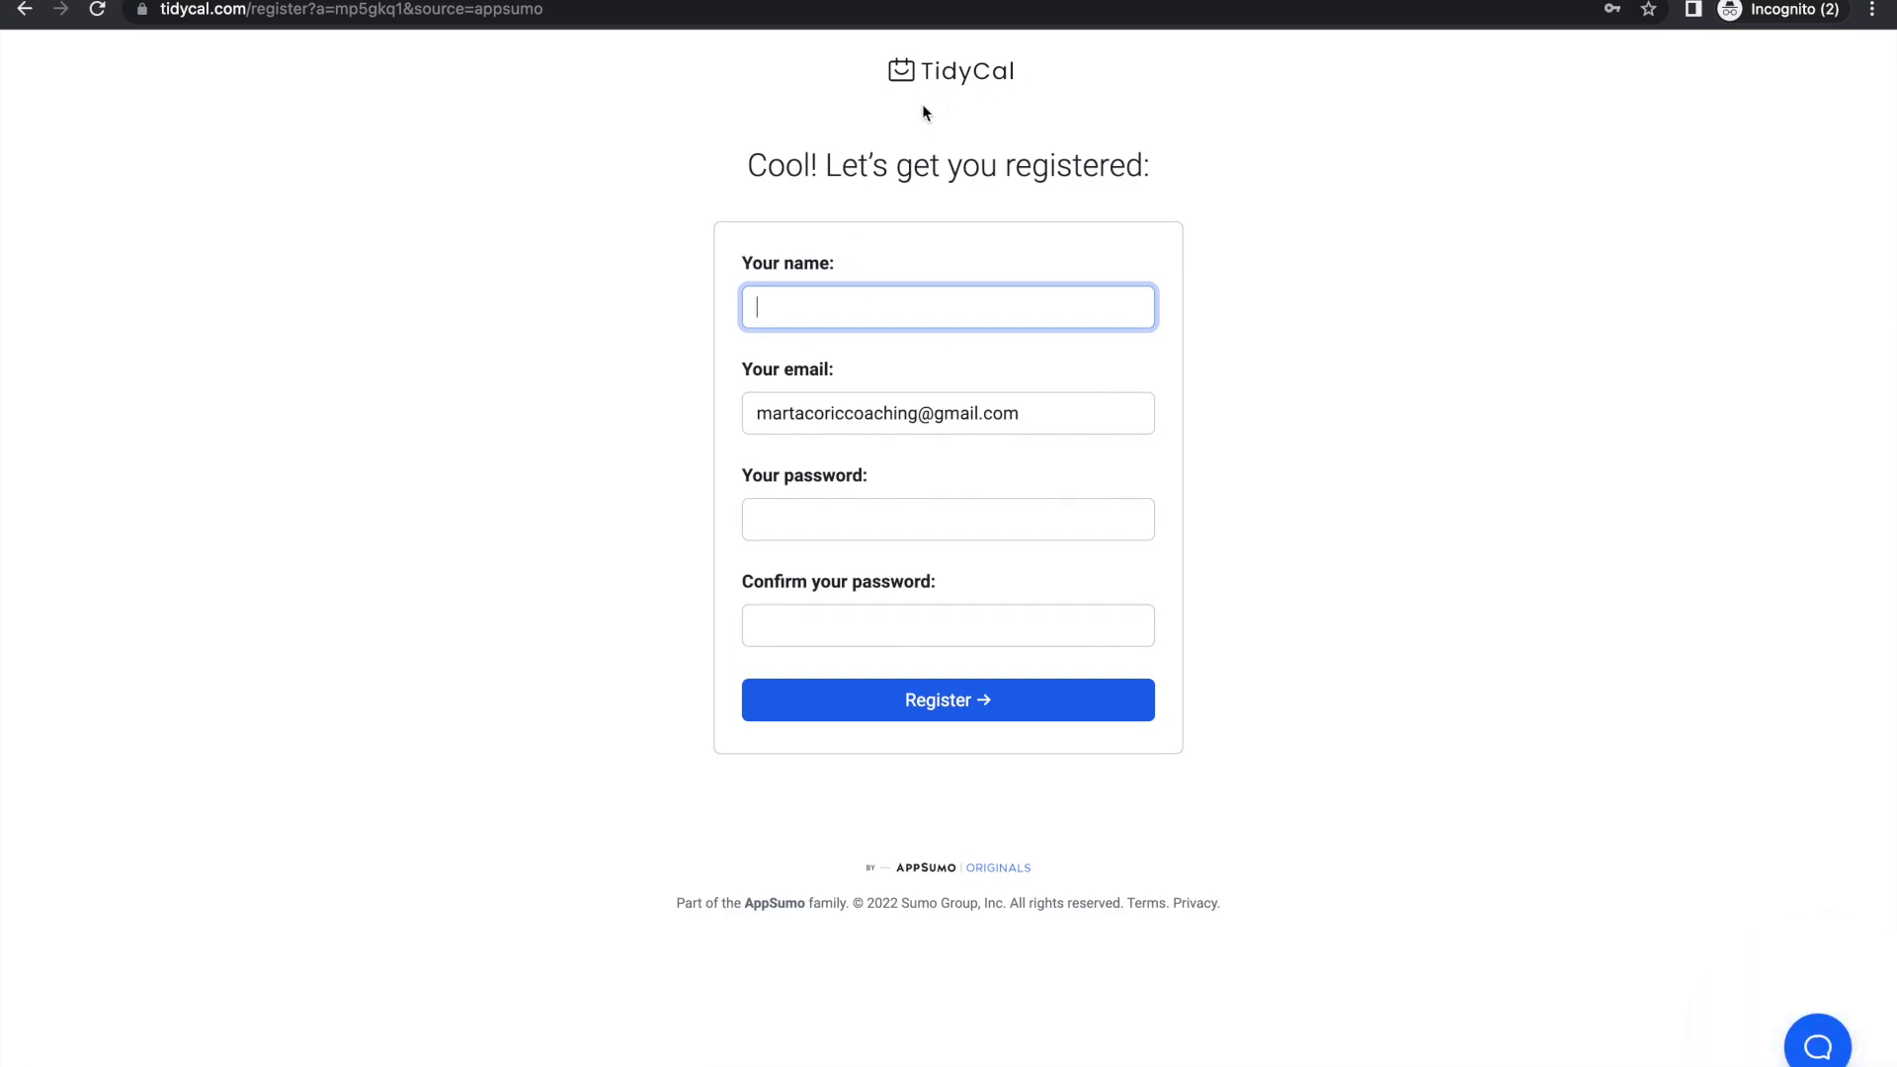
Step: Register the TidyCal account with the saved name and a pasted, confirmed password
left_click(863, 312)
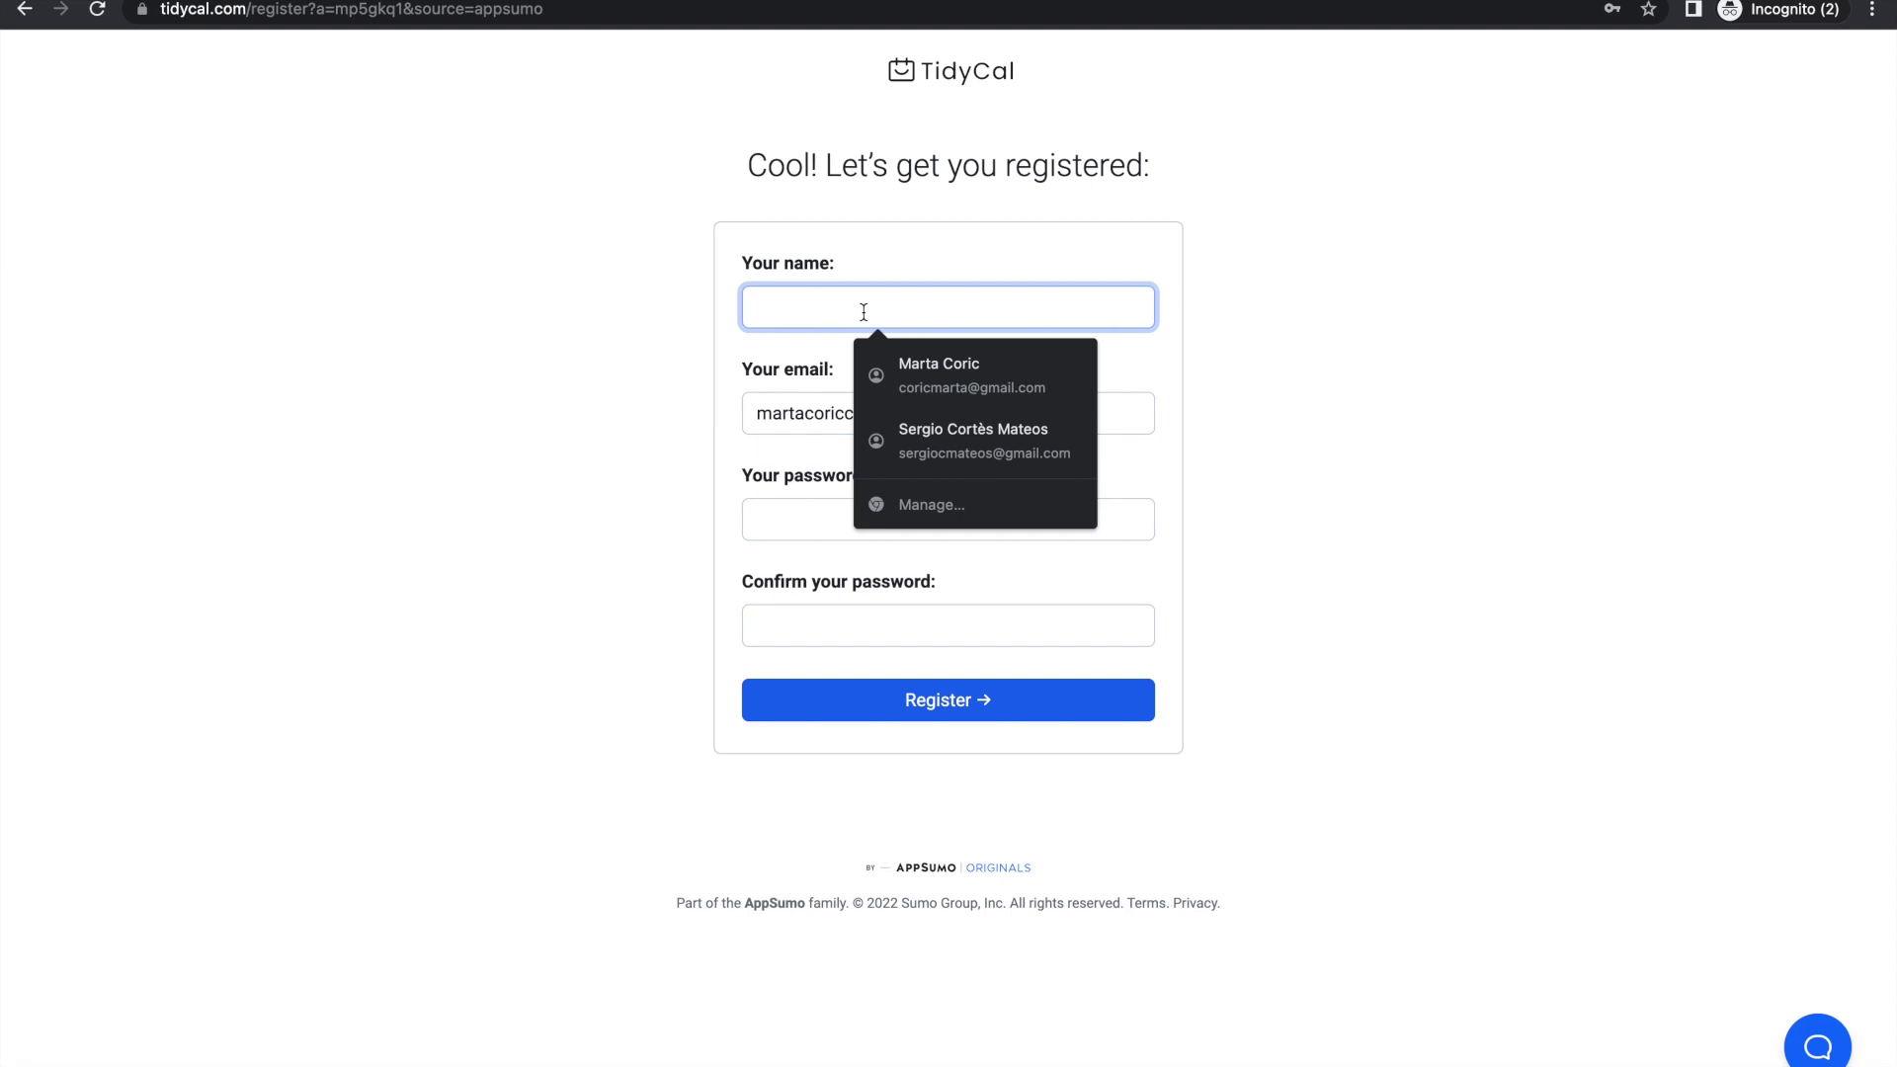
left_click(939, 374)
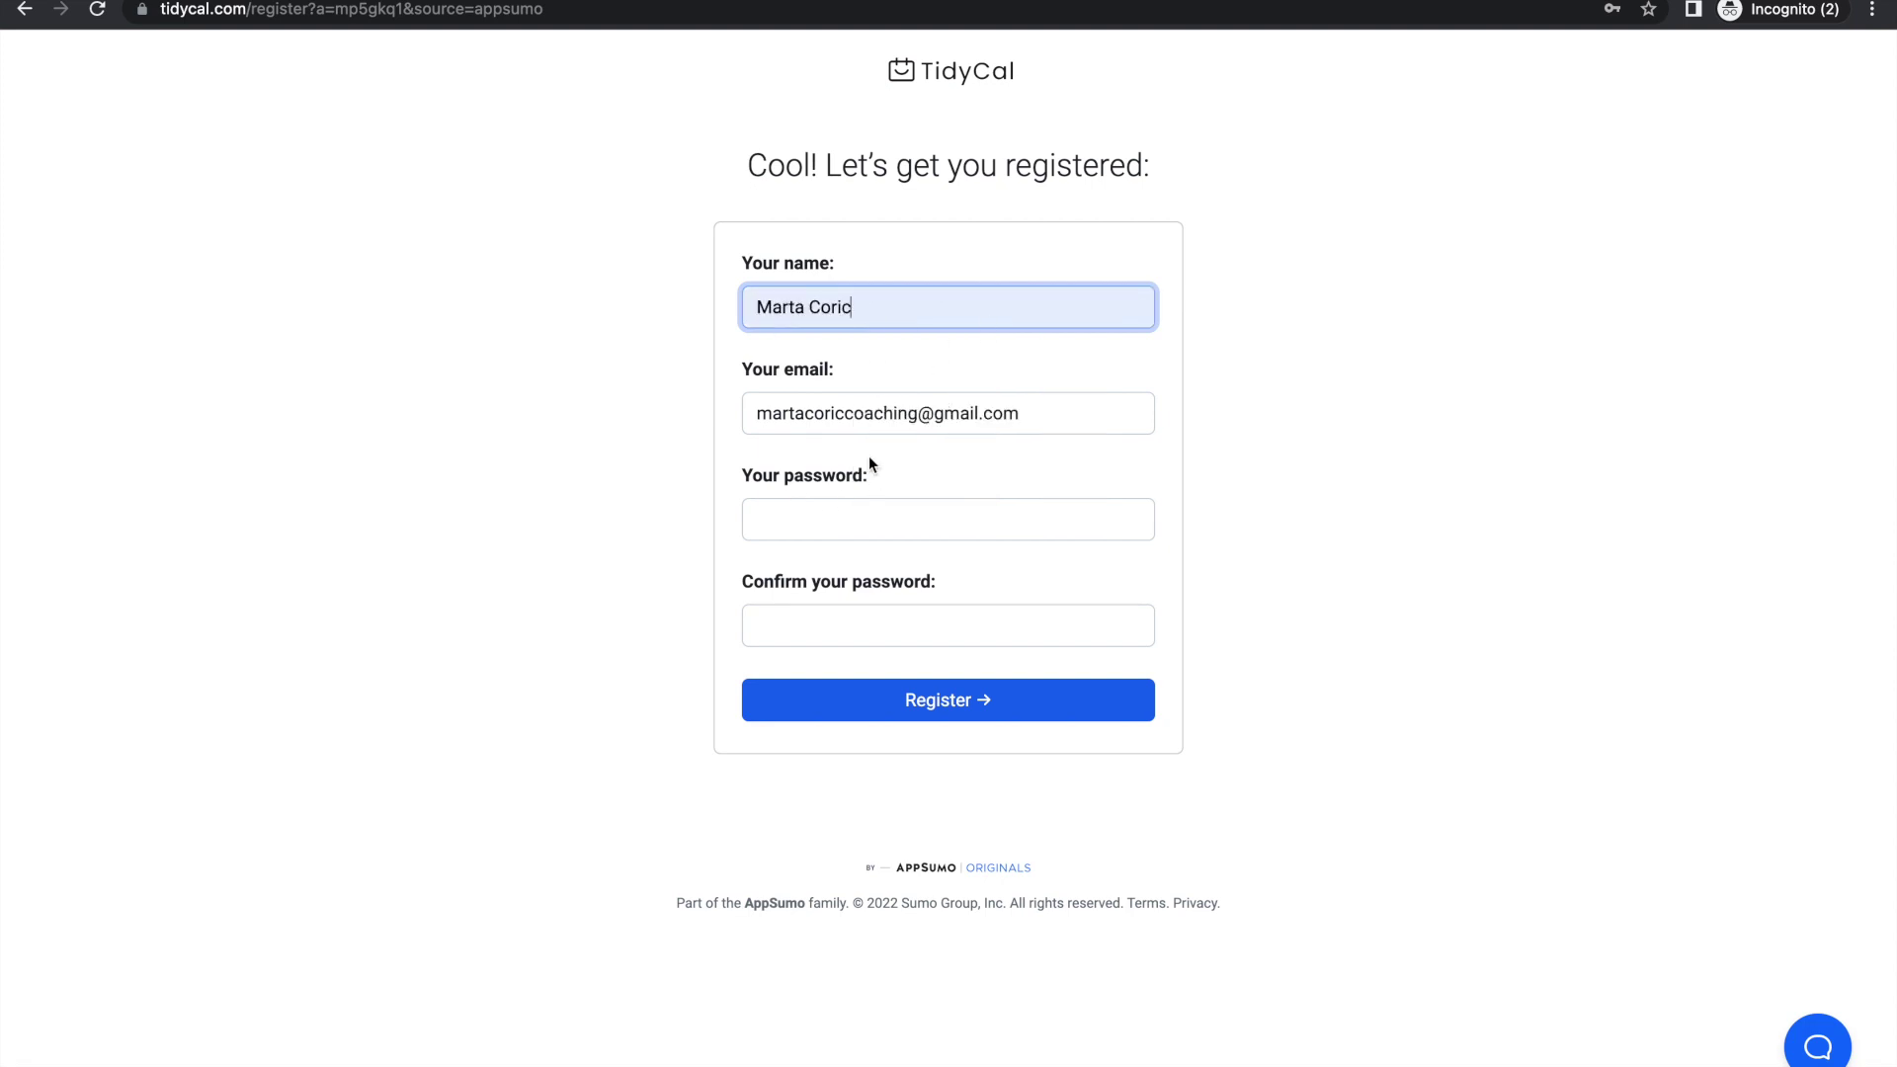
left_click(957, 449)
left_click(806, 525)
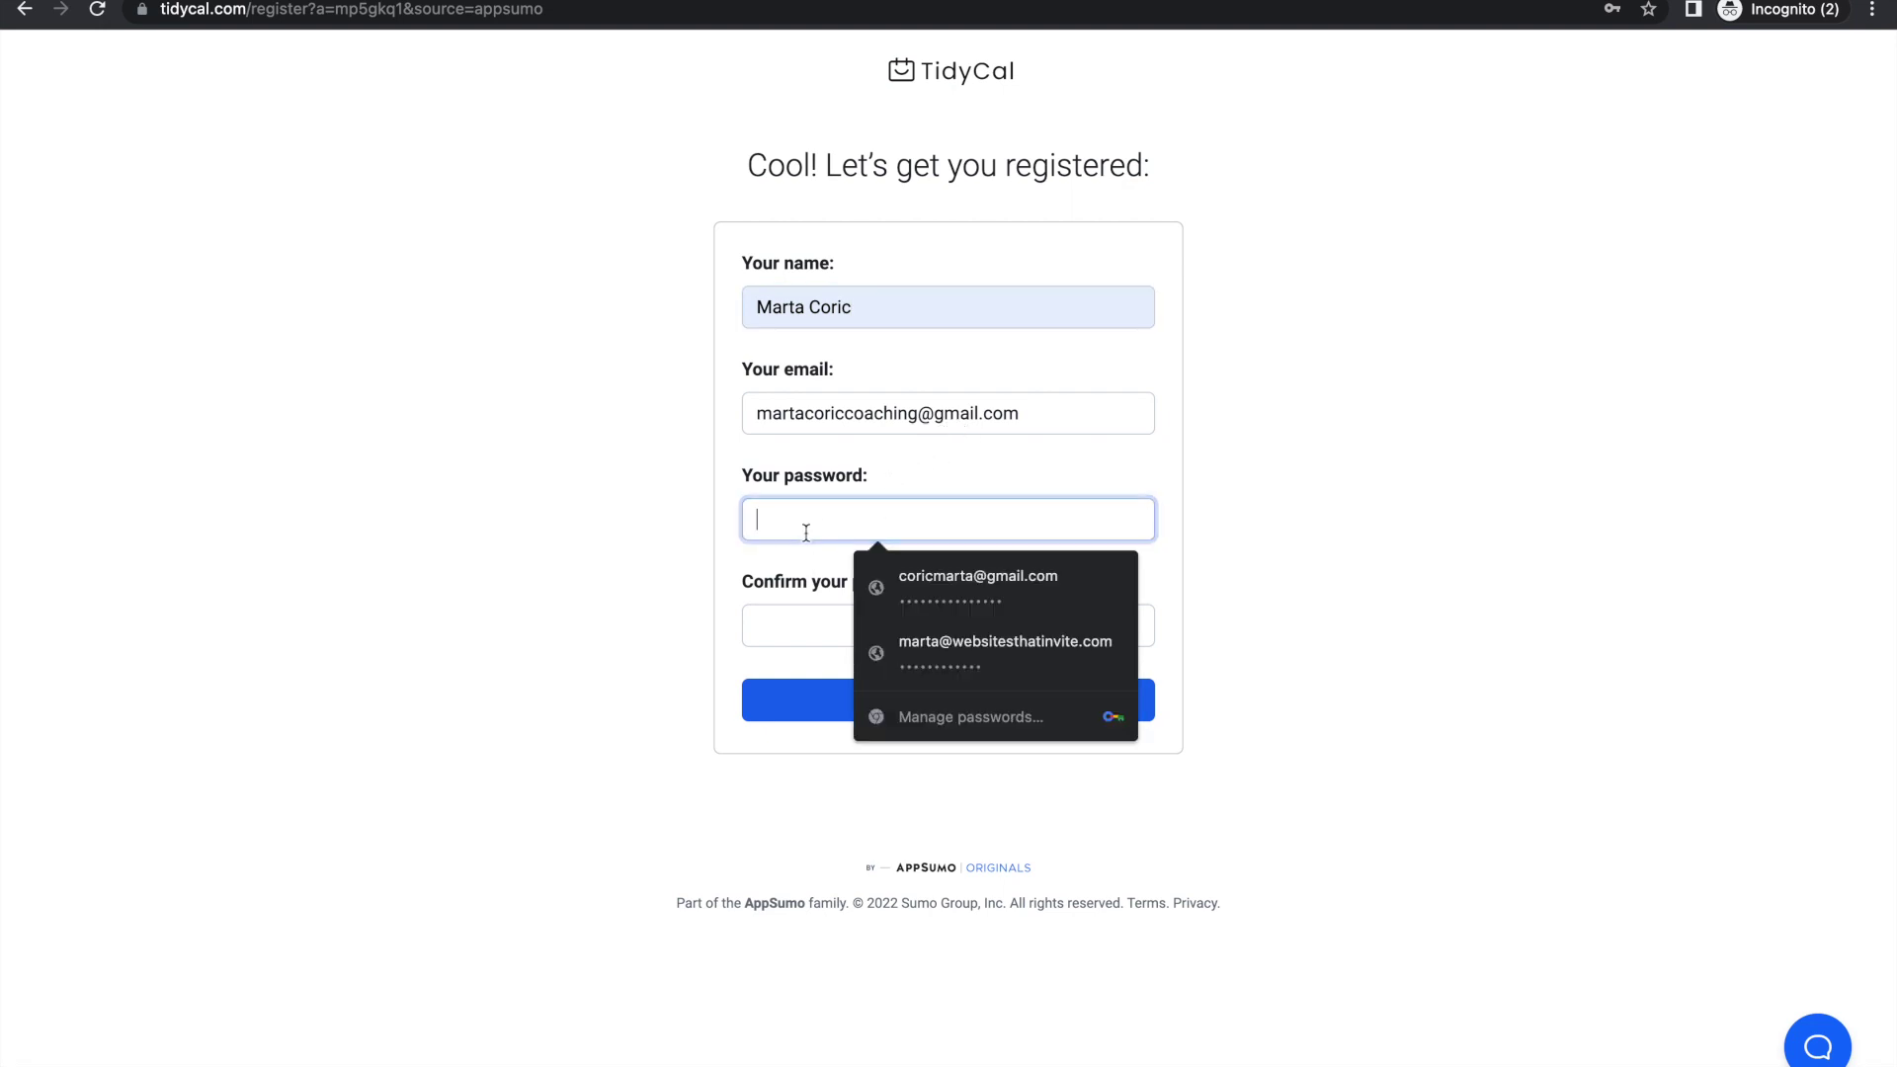
key("ctrl+v")
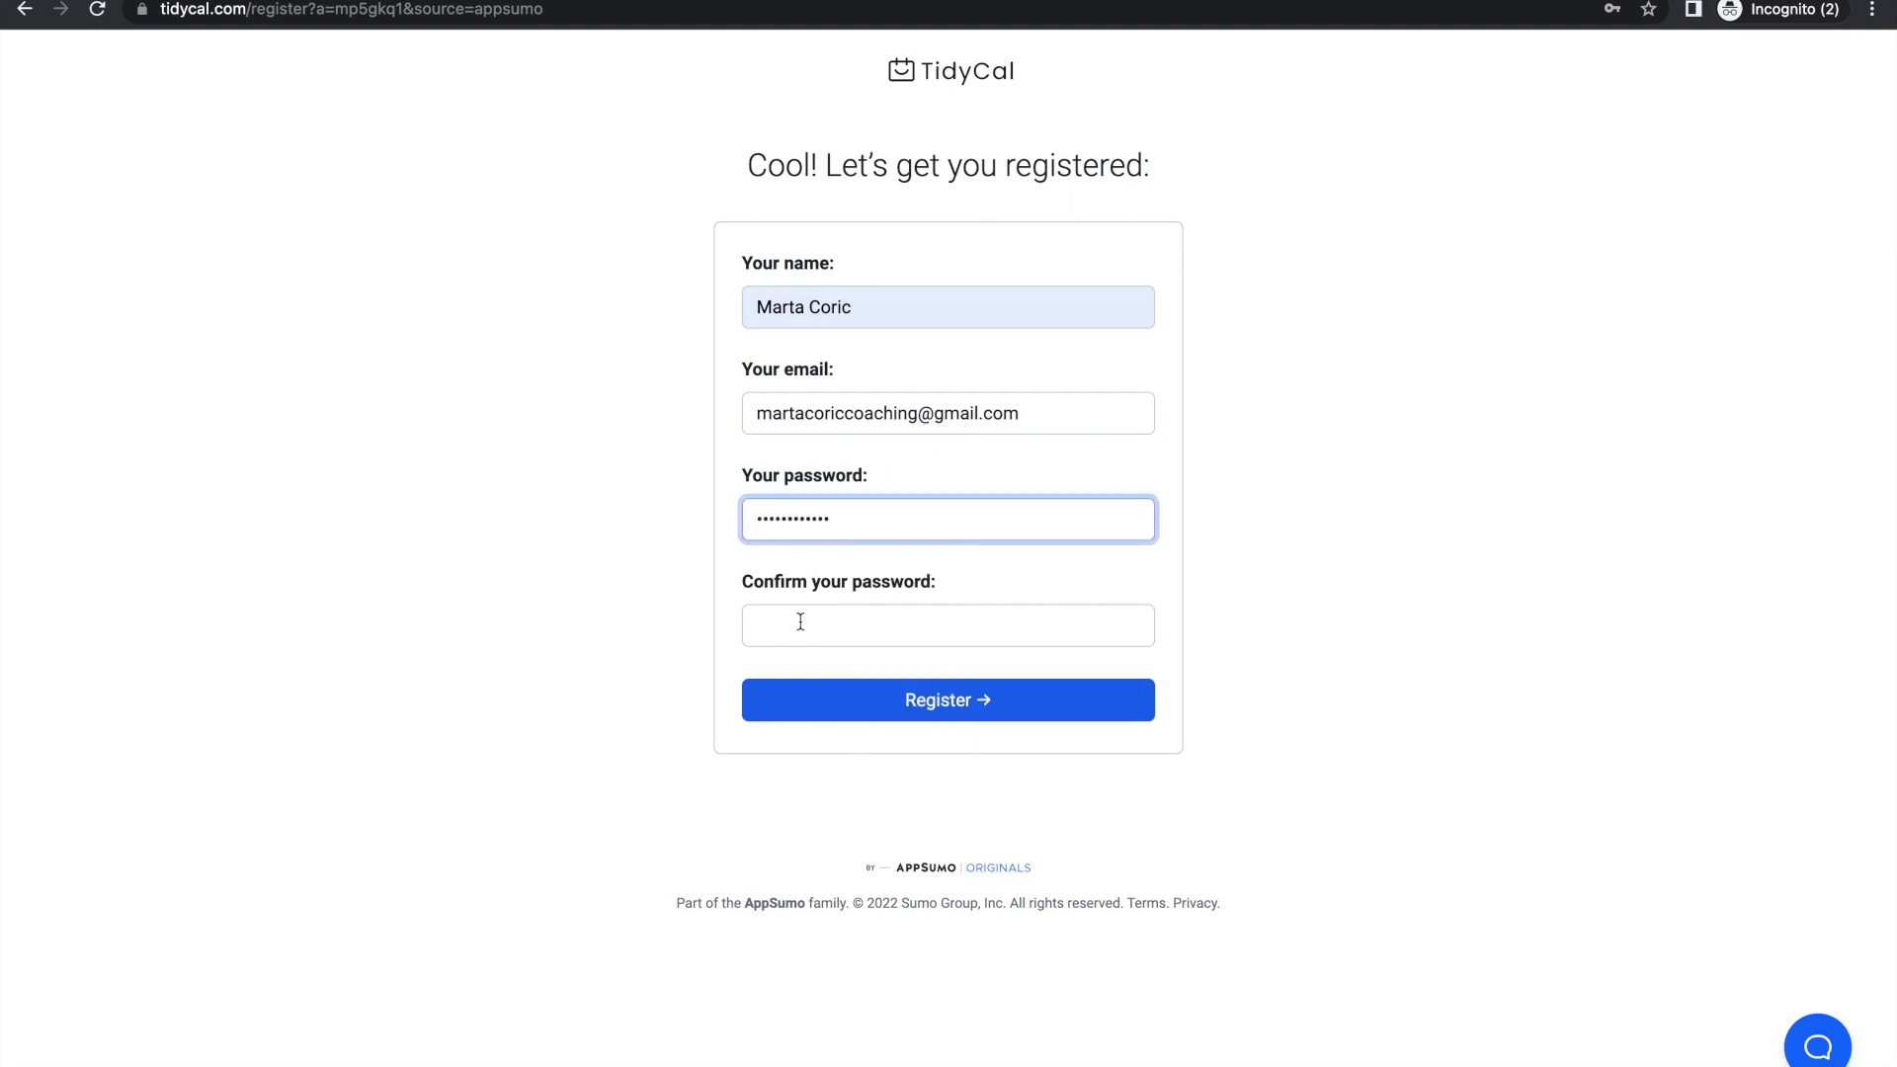
left_click(800, 622)
key("ctrl+v")
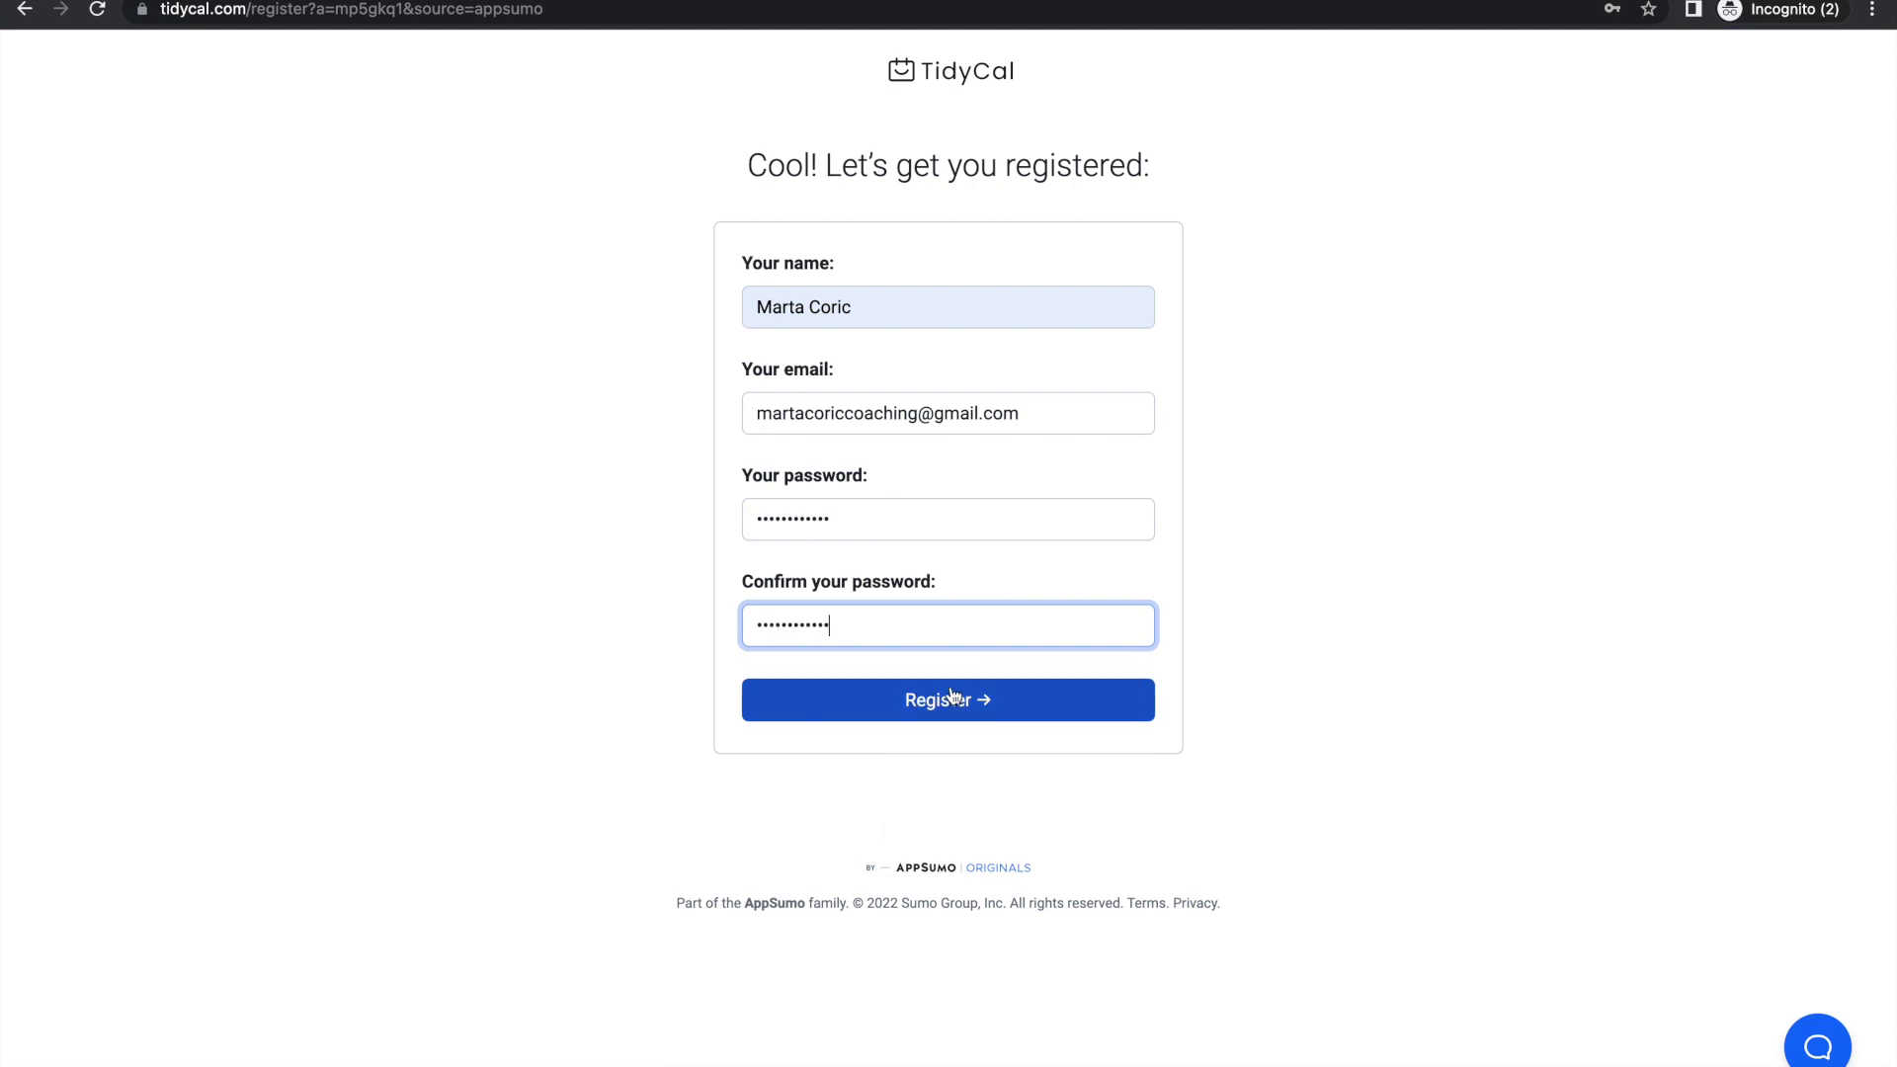
left_click(974, 701)
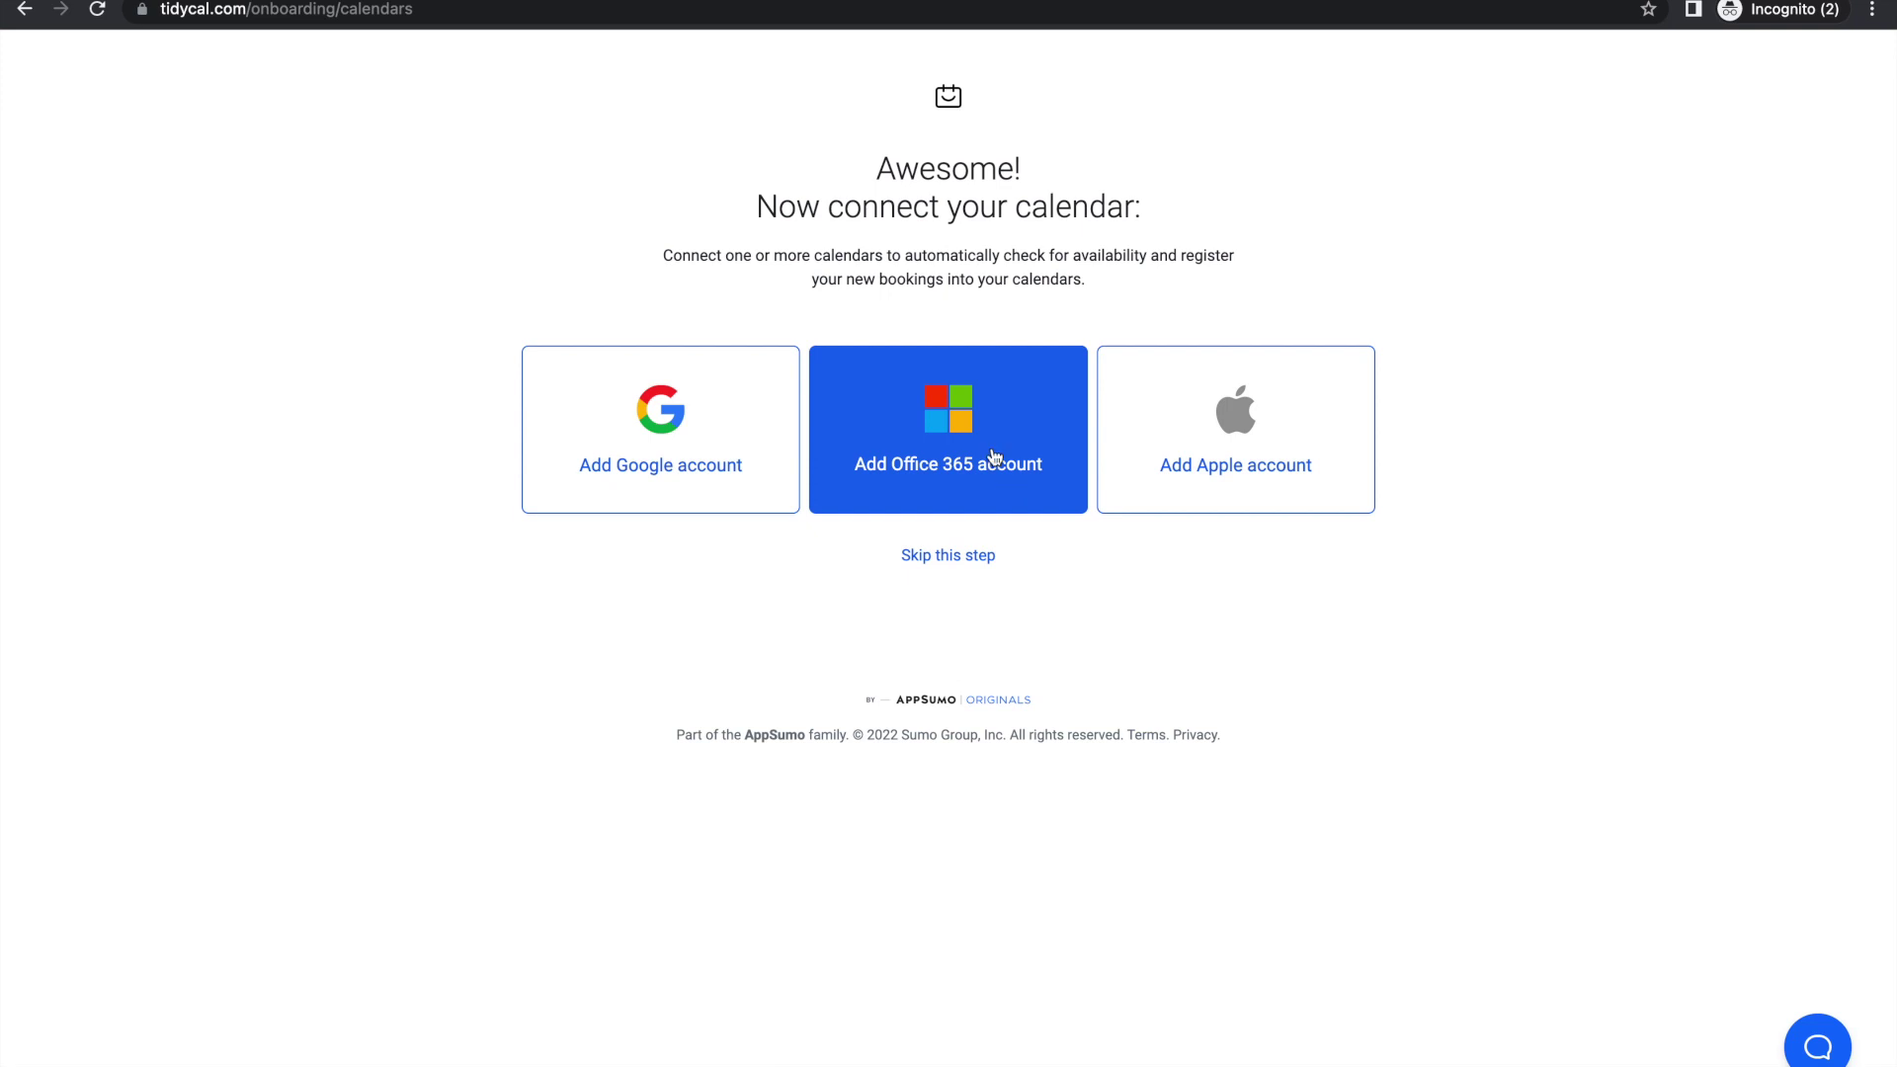
Step: Connect the Google account, granting event editing and manage-all-calendars permissions, then dismiss the welcome message
left_click(659, 398)
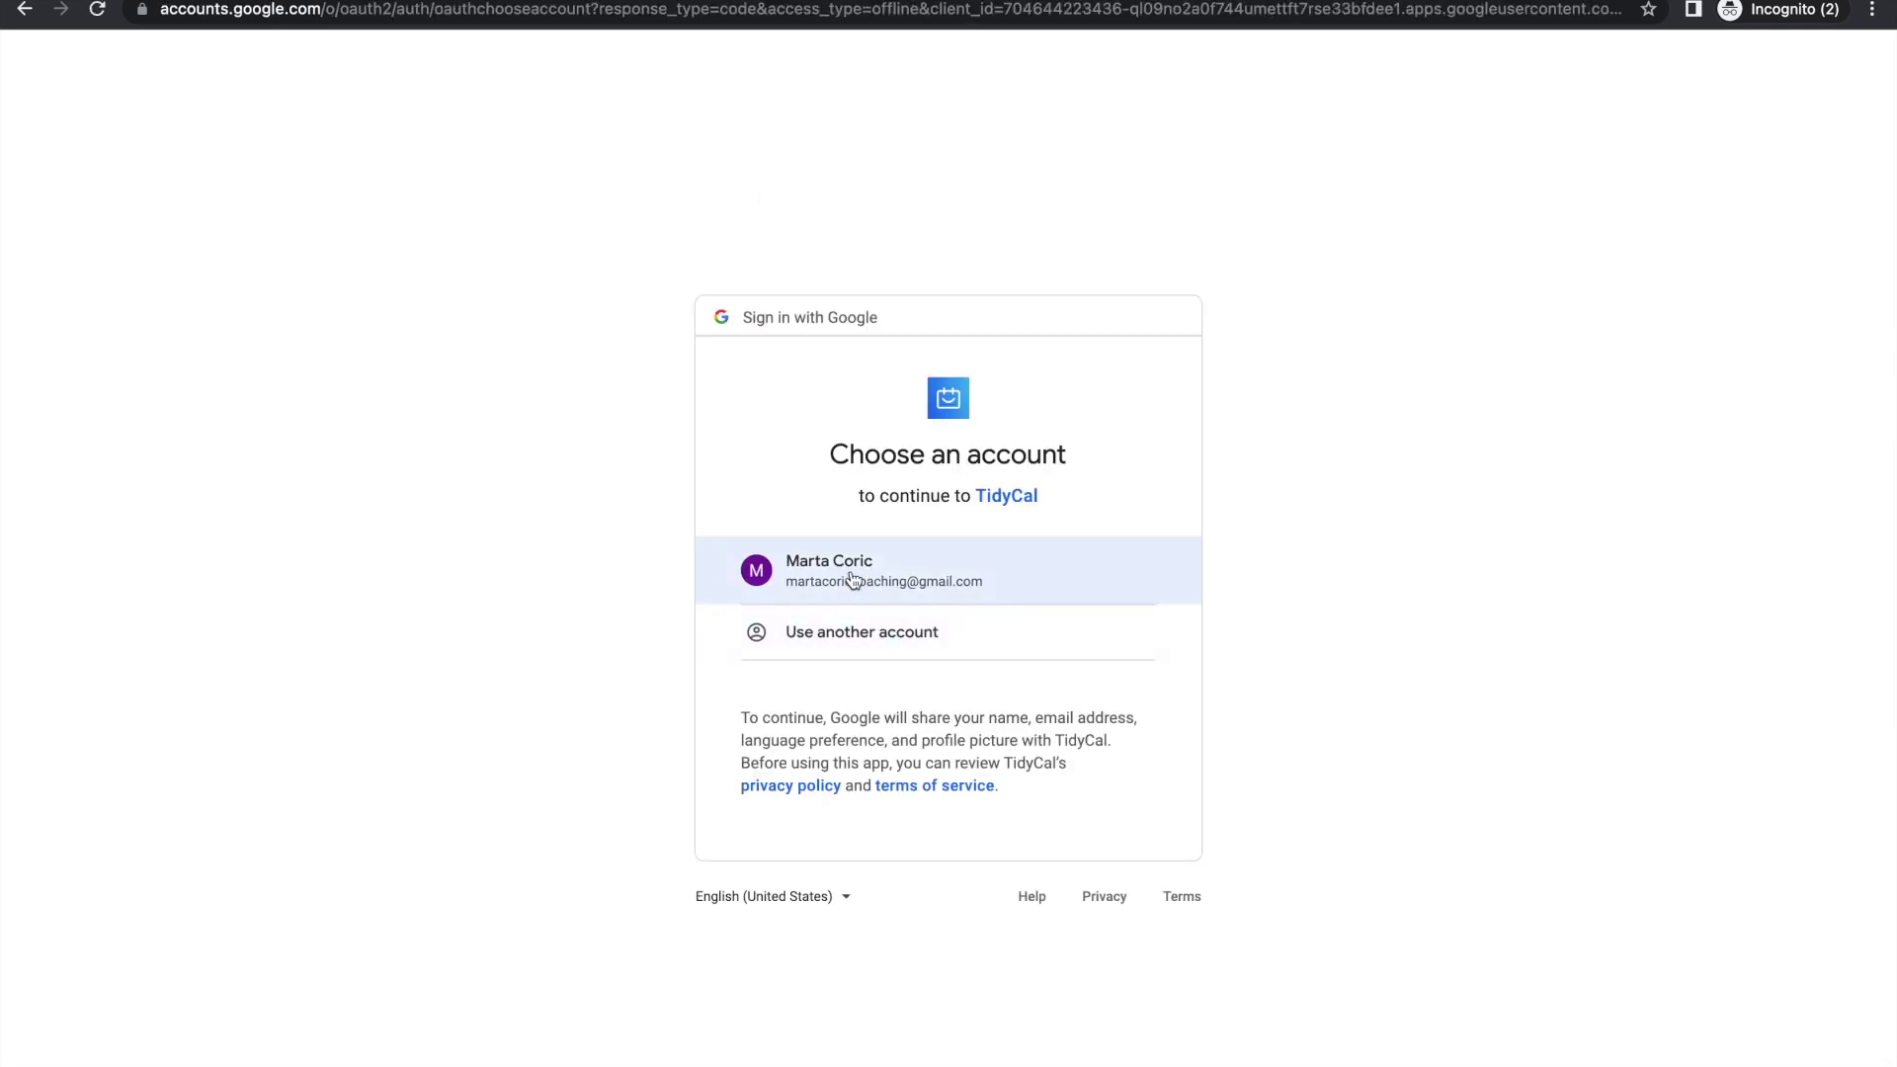
left_click(853, 578)
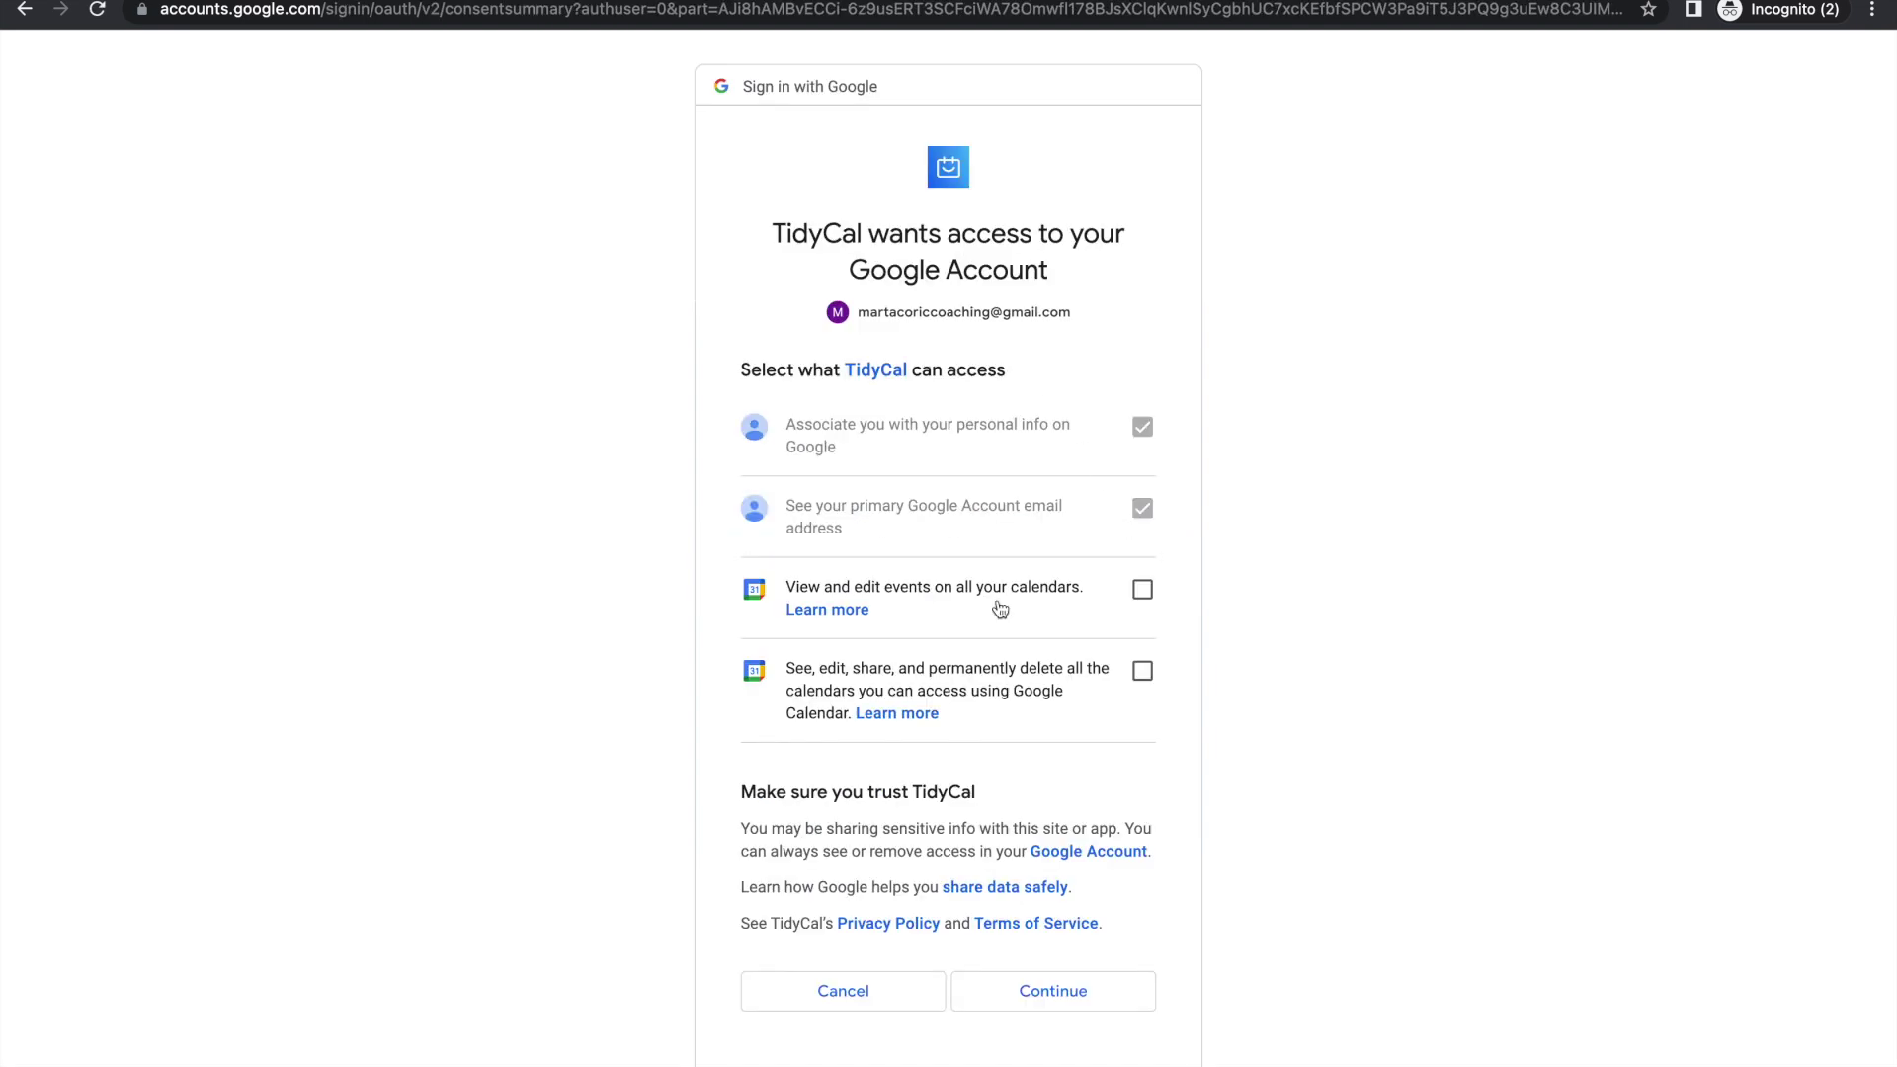
left_click(1146, 597)
left_click(1141, 674)
left_click(1045, 1000)
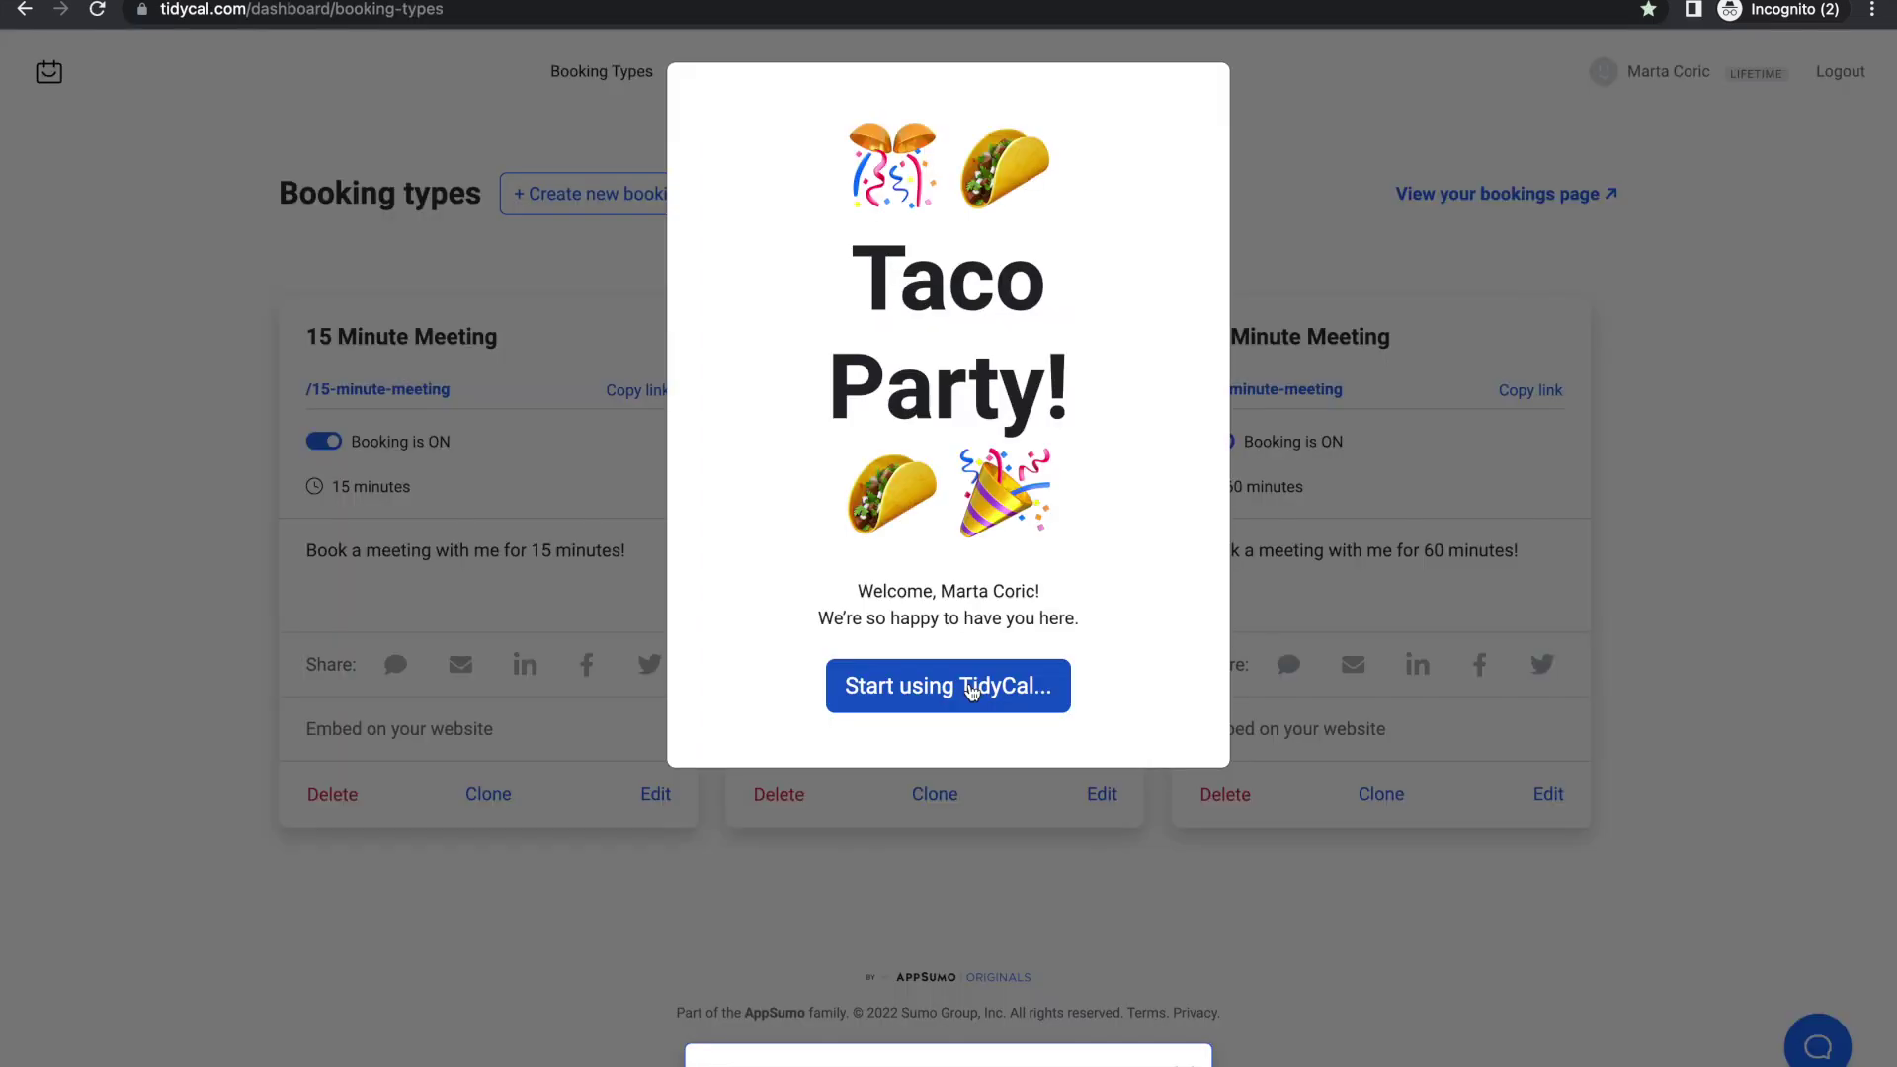
left_click(893, 698)
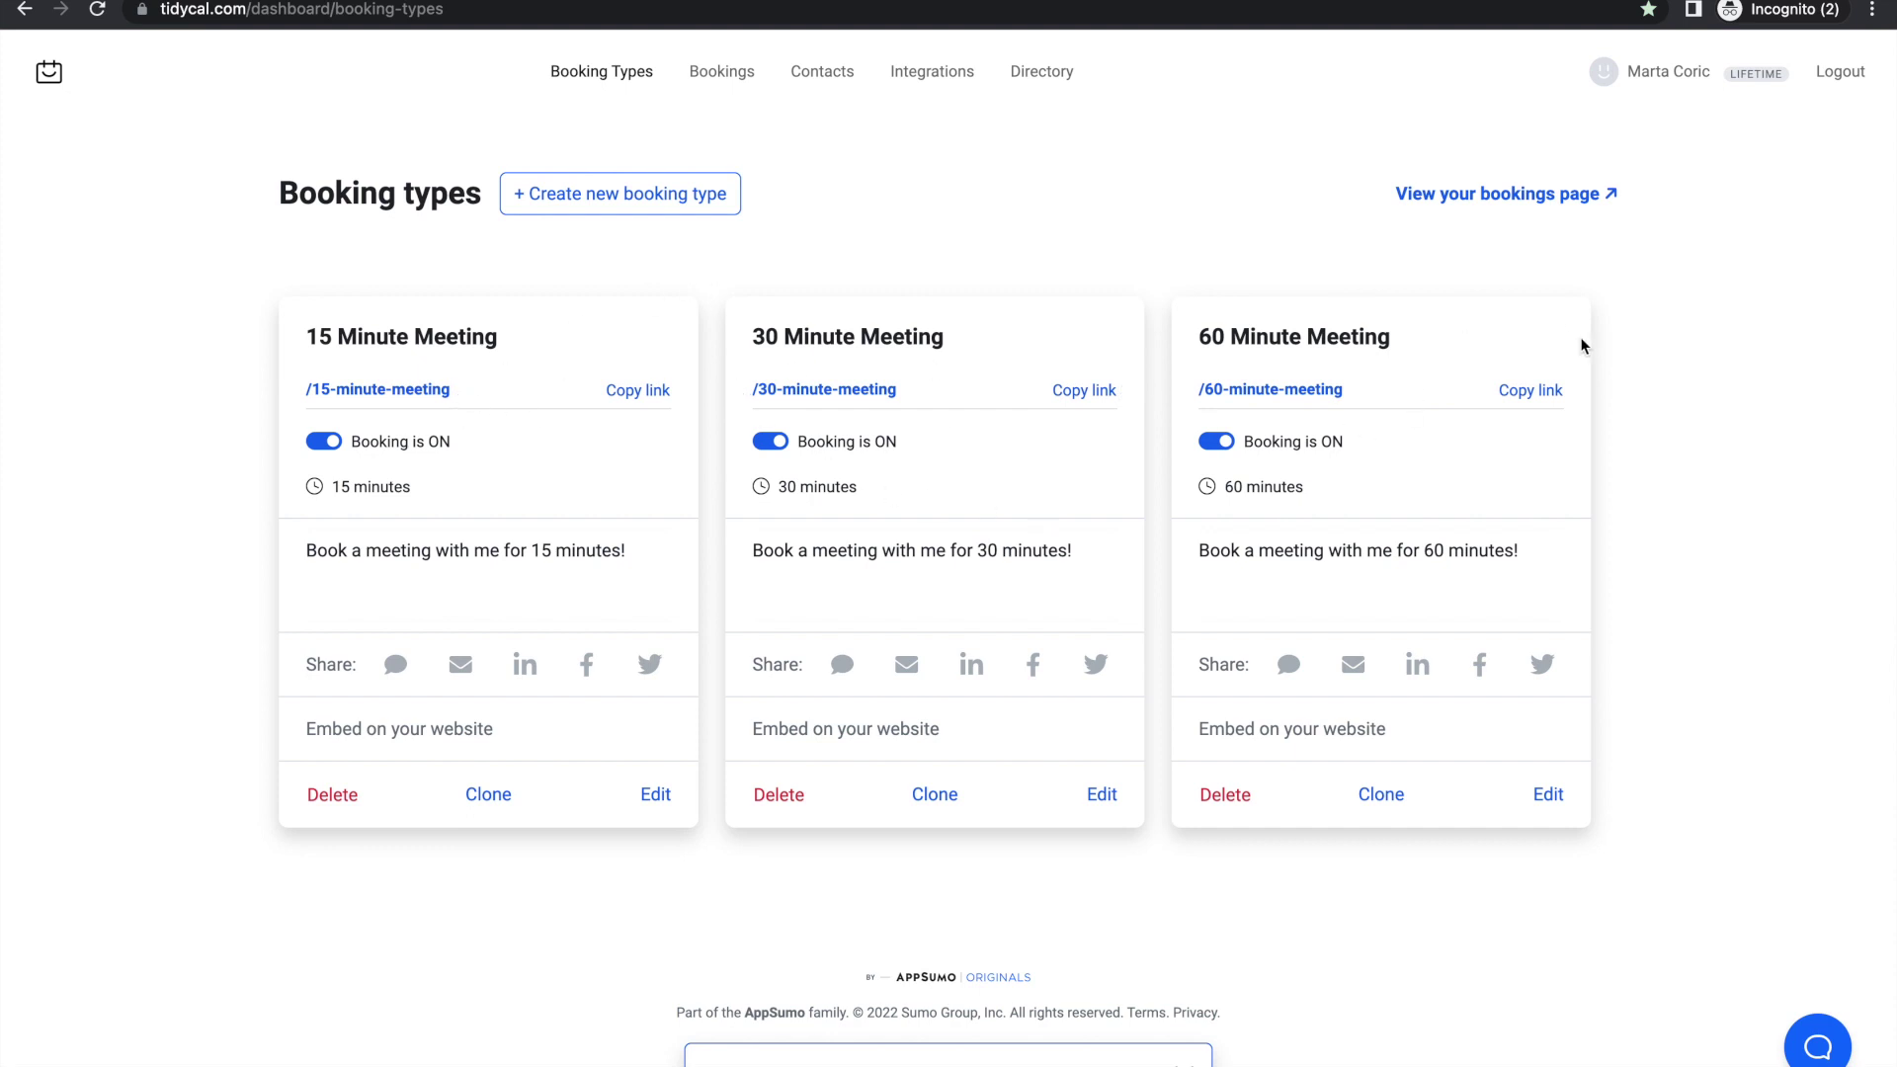
Step: Delete the 60 Minute and 30 Minute Meeting booking types, then open the 15 Minute Meeting
left_click(1236, 792)
left_click(1160, 146)
left_click(780, 795)
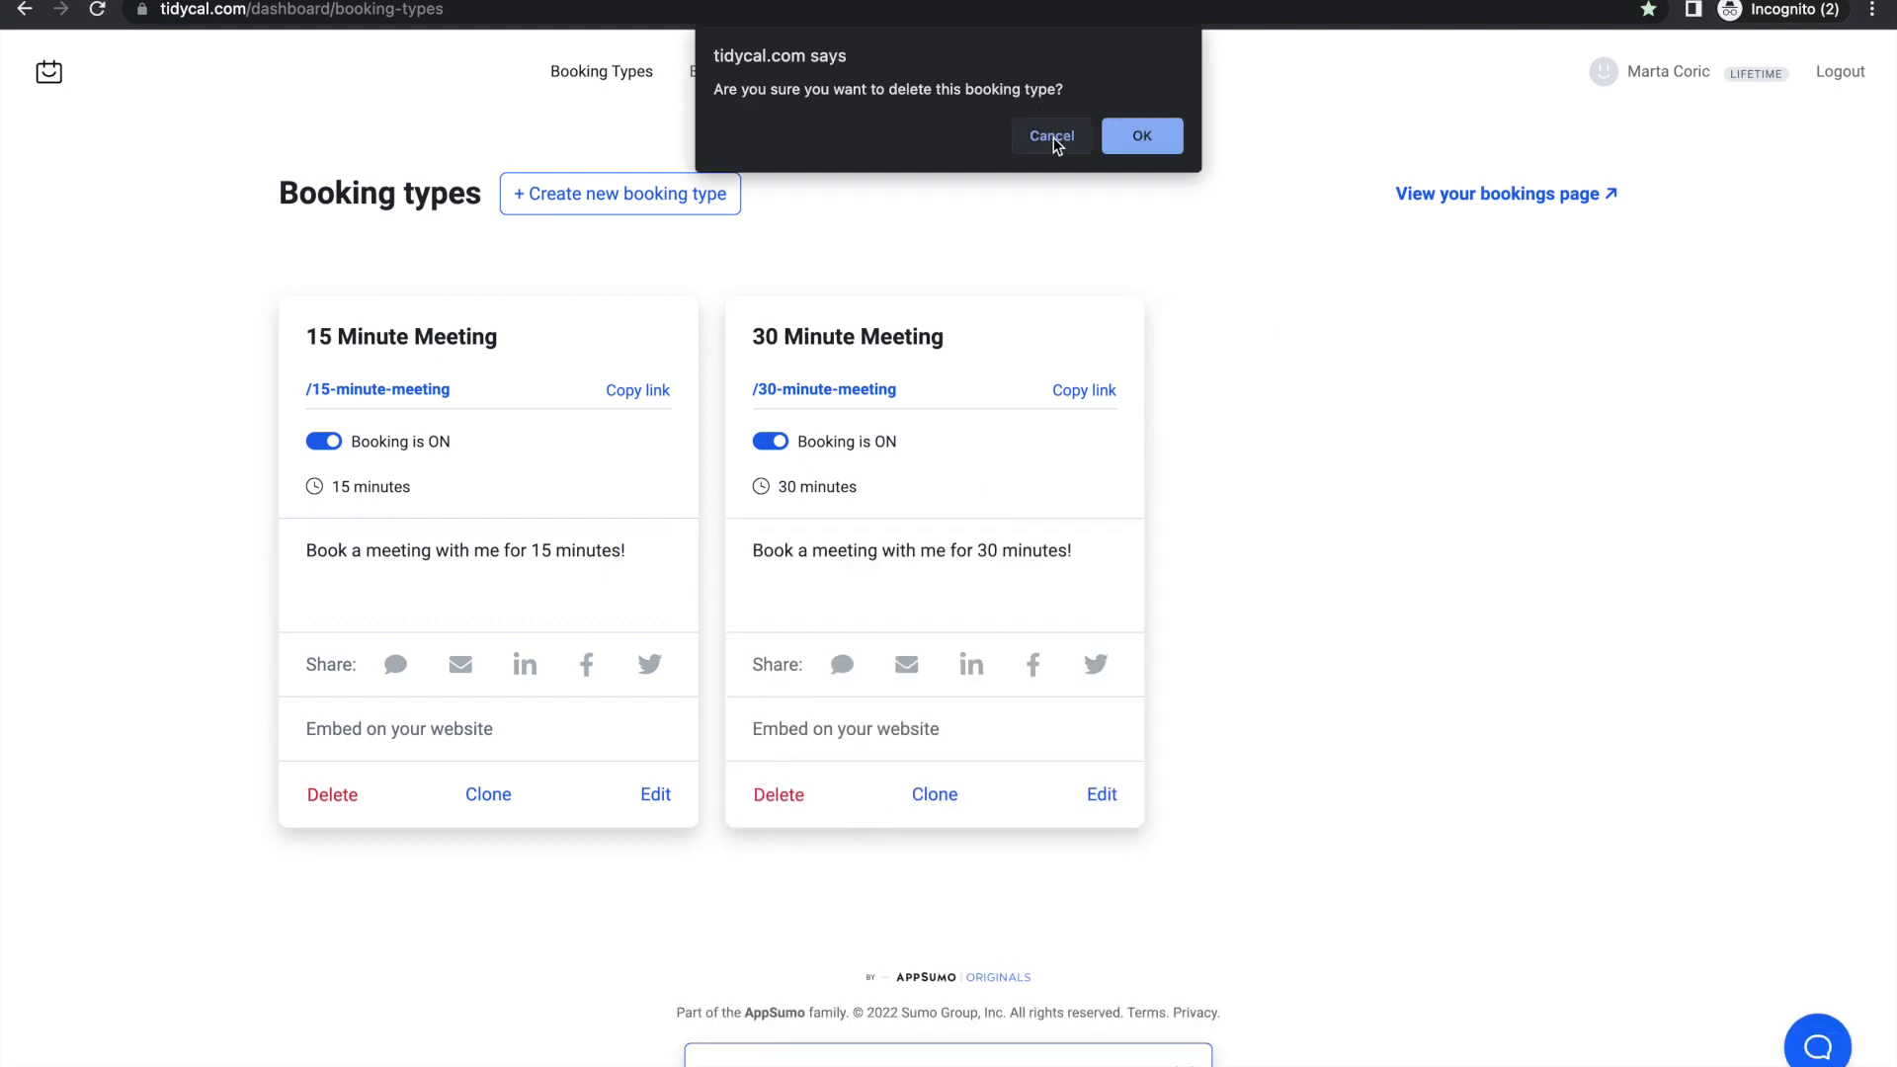
key("Return")
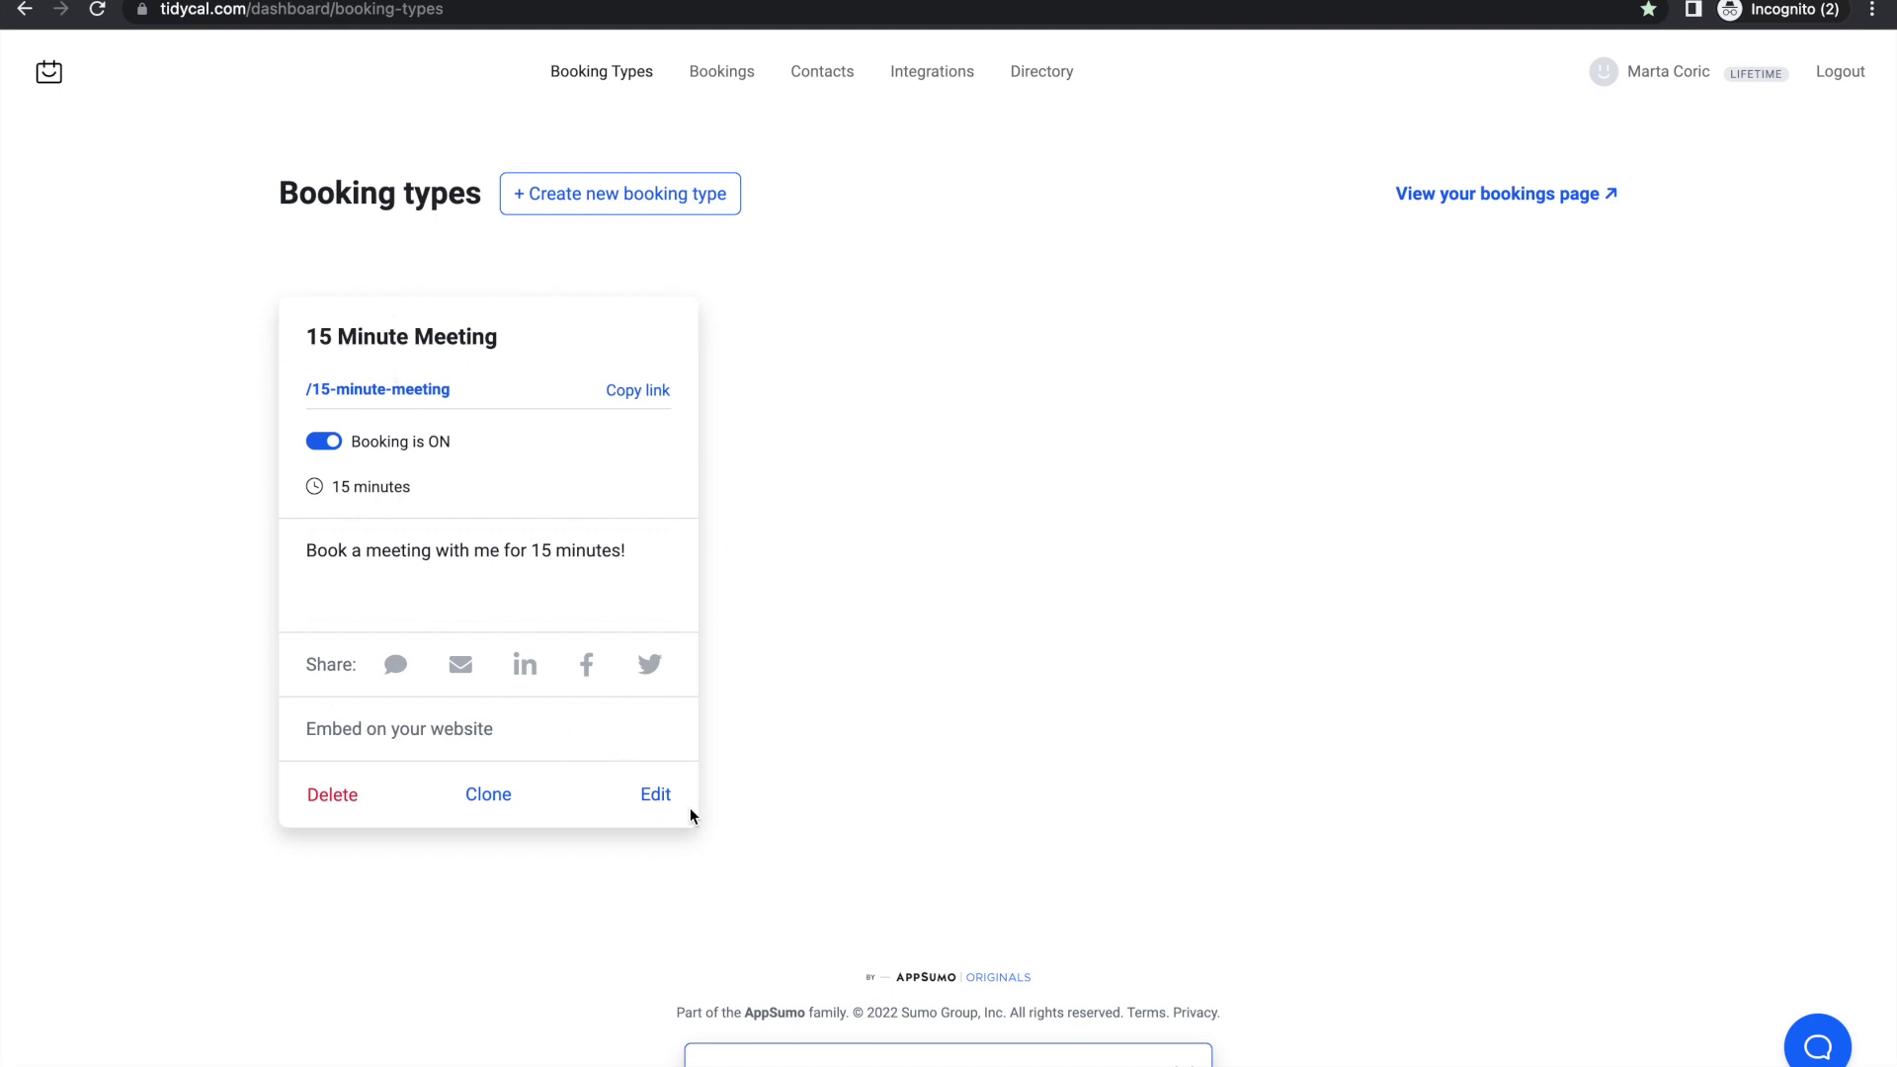
left_click(655, 795)
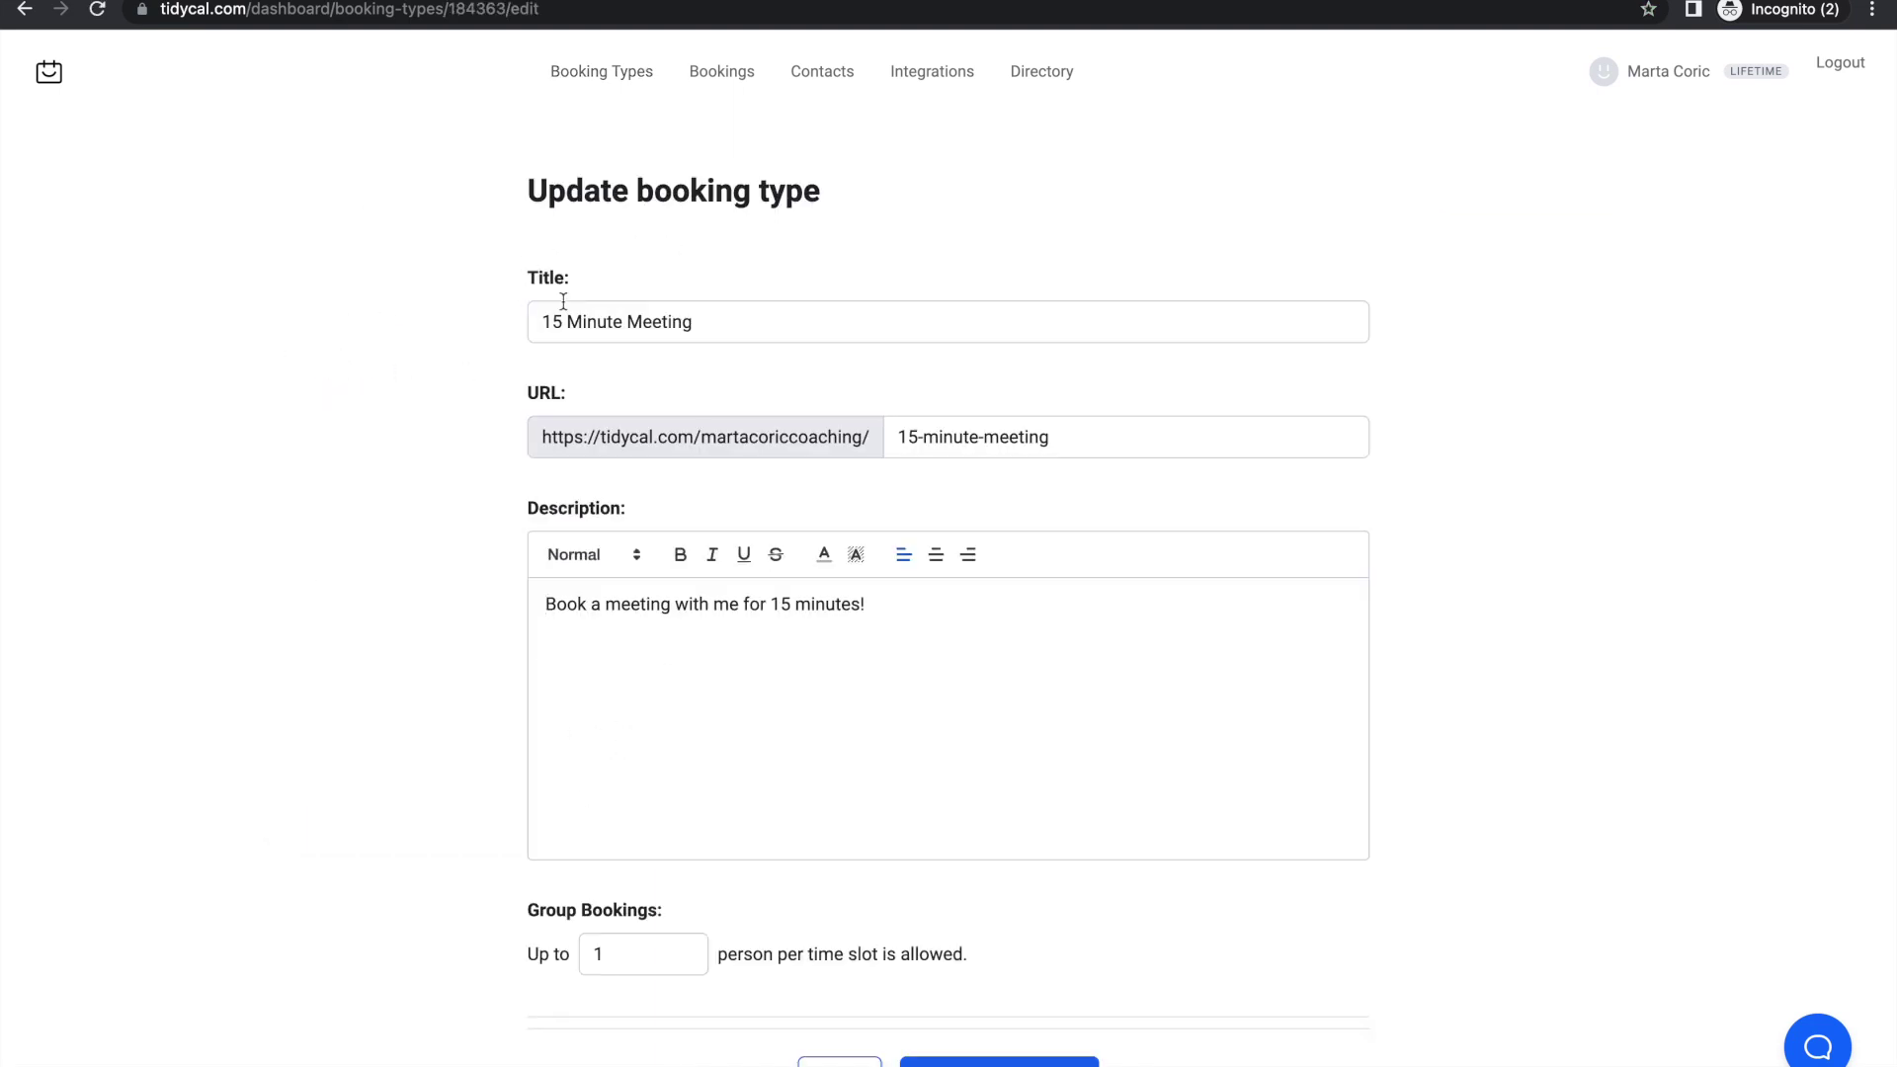
Step: Rename the booking type to 'coaching session' and trim its URL slug to 'coaching'
triple_click(569, 308)
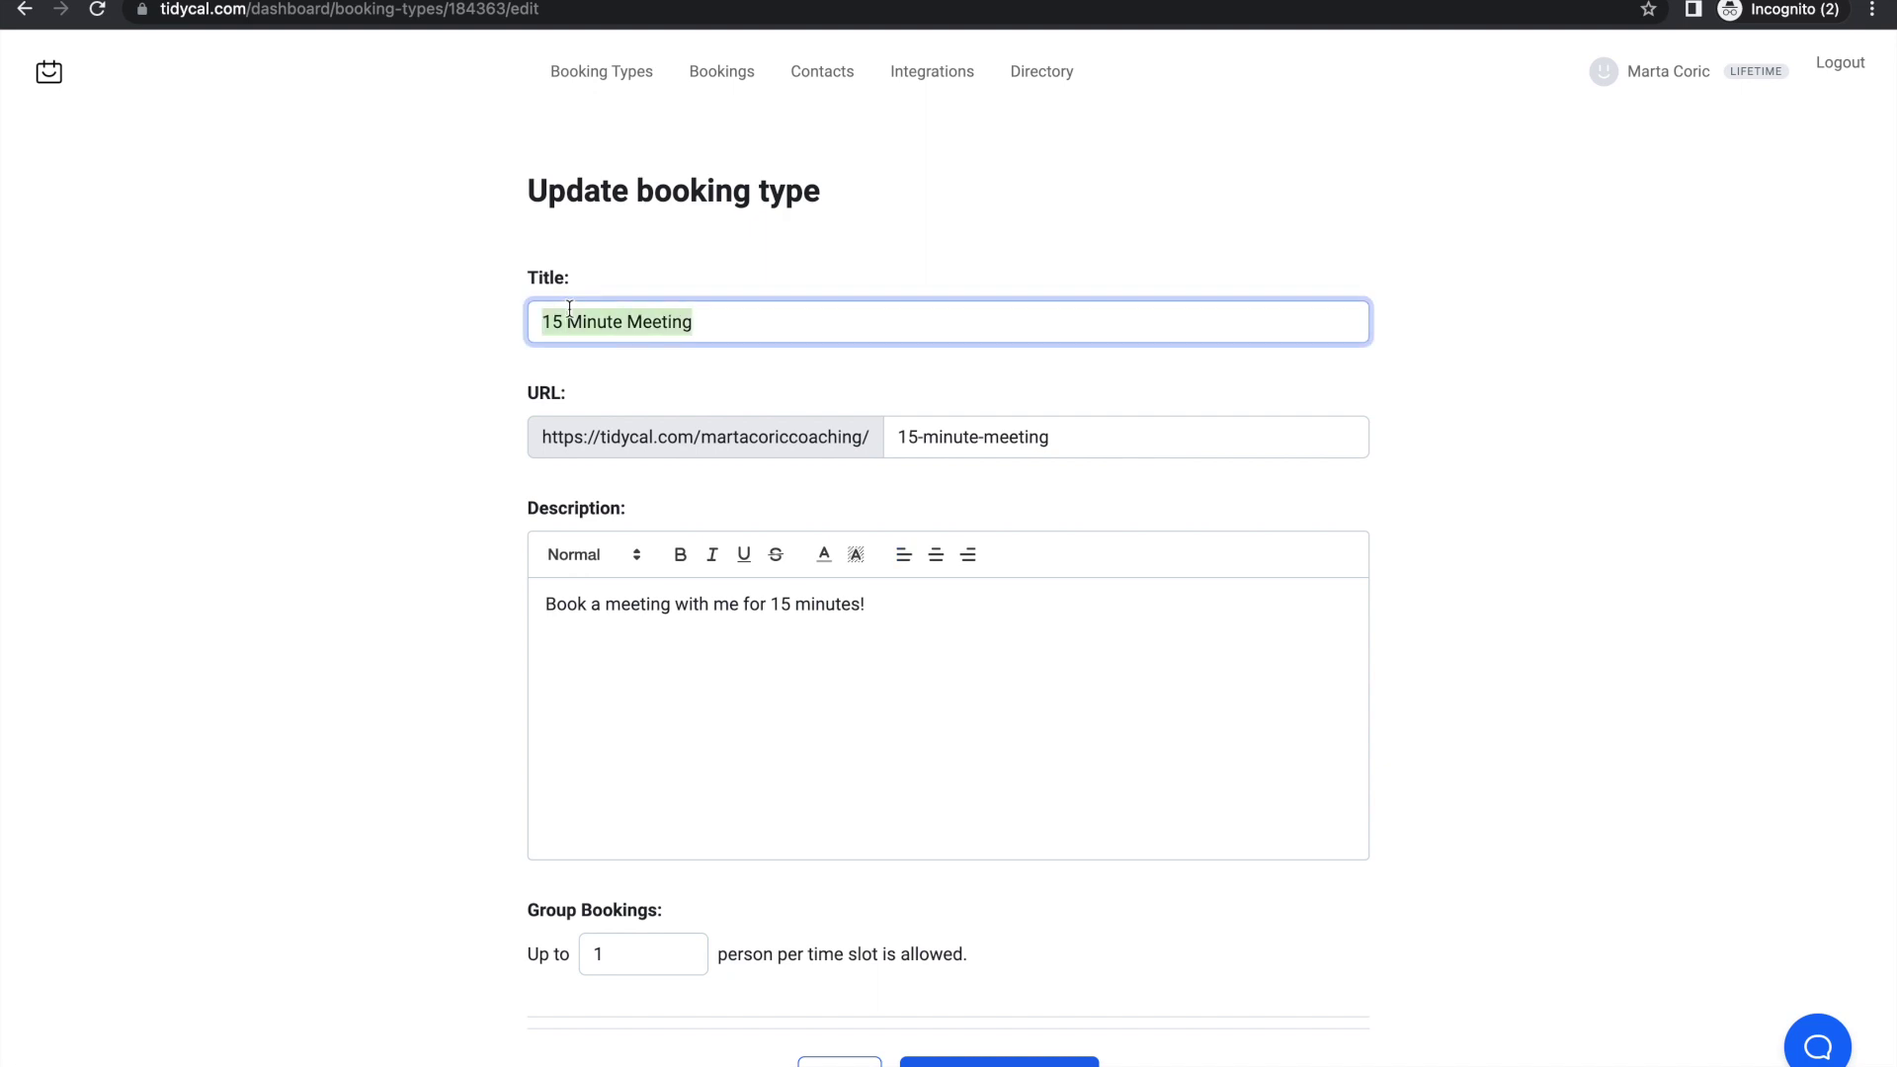
type("coaching session")
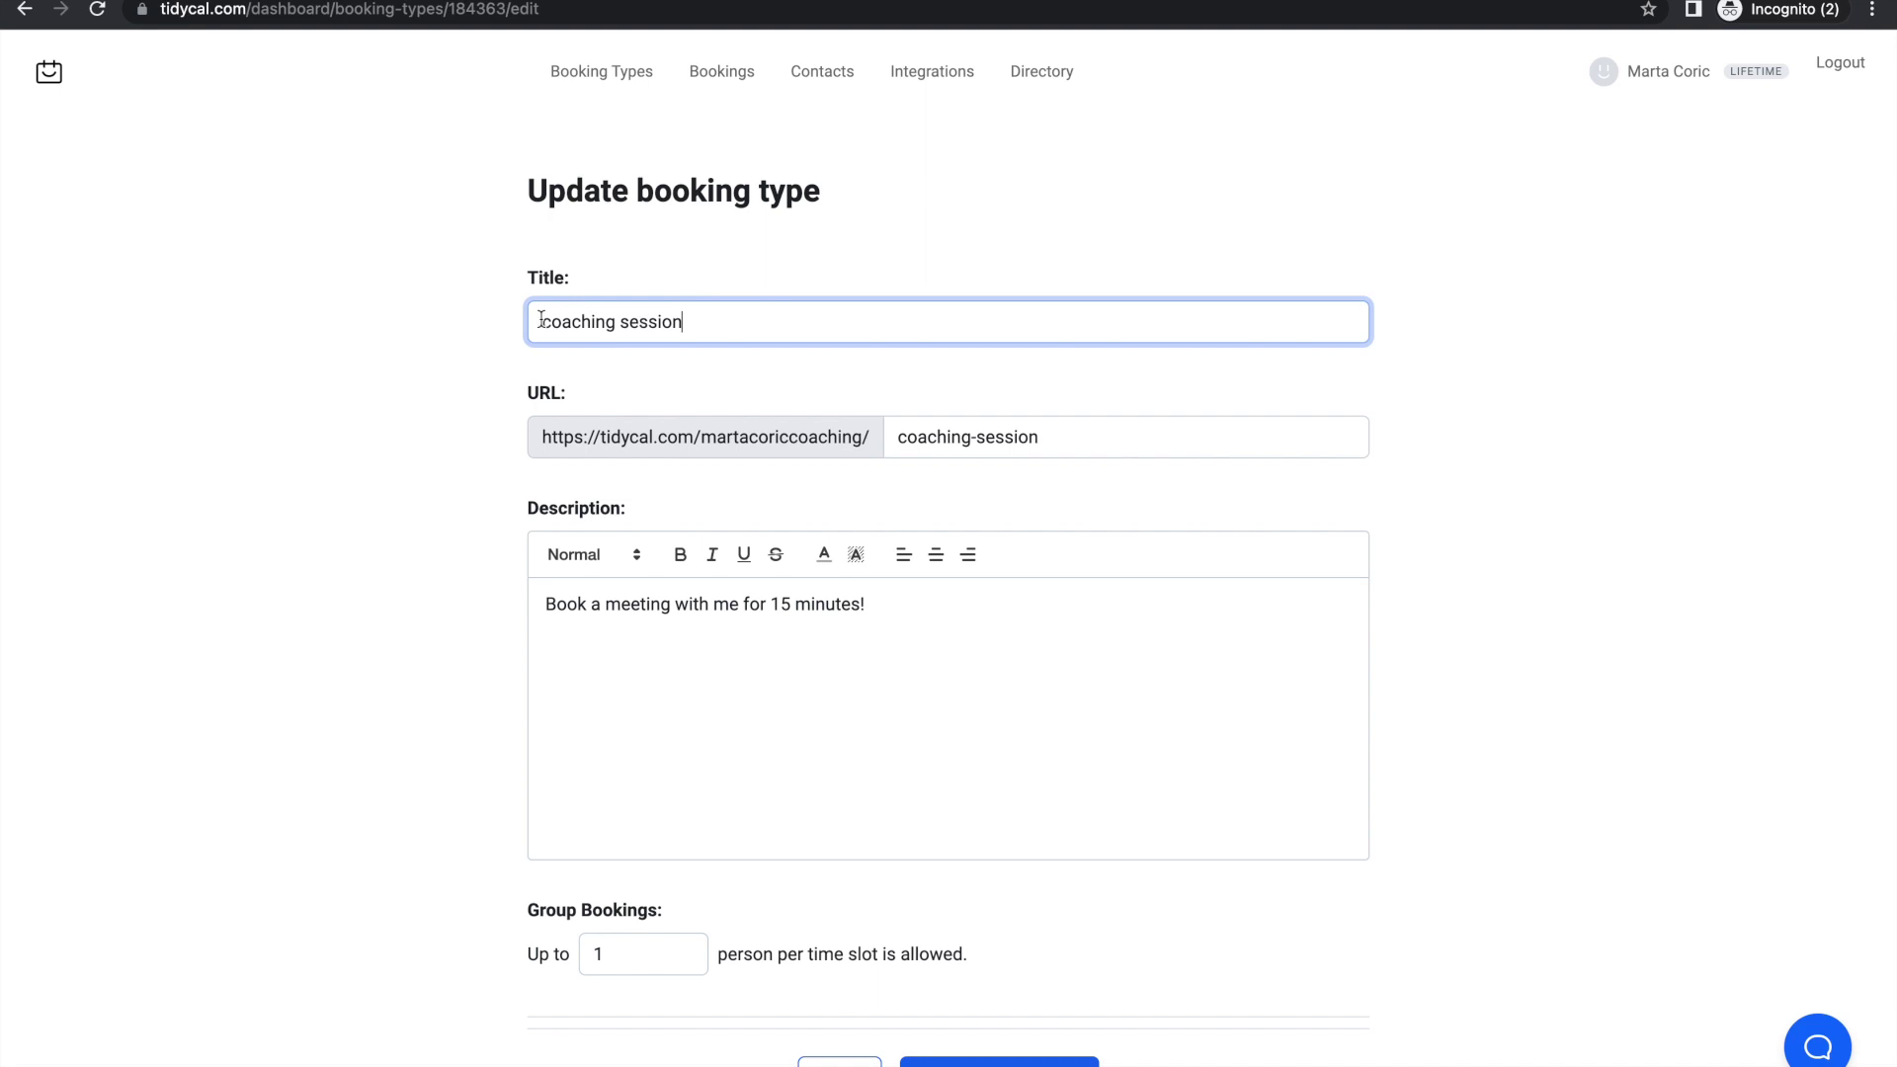
left_click(1018, 435)
double_click(1018, 434)
key("BackSpace")
Step: Replace the description with 'book in your coaching session' and review the remaining settings
scroll(1000, 595, "down", 2)
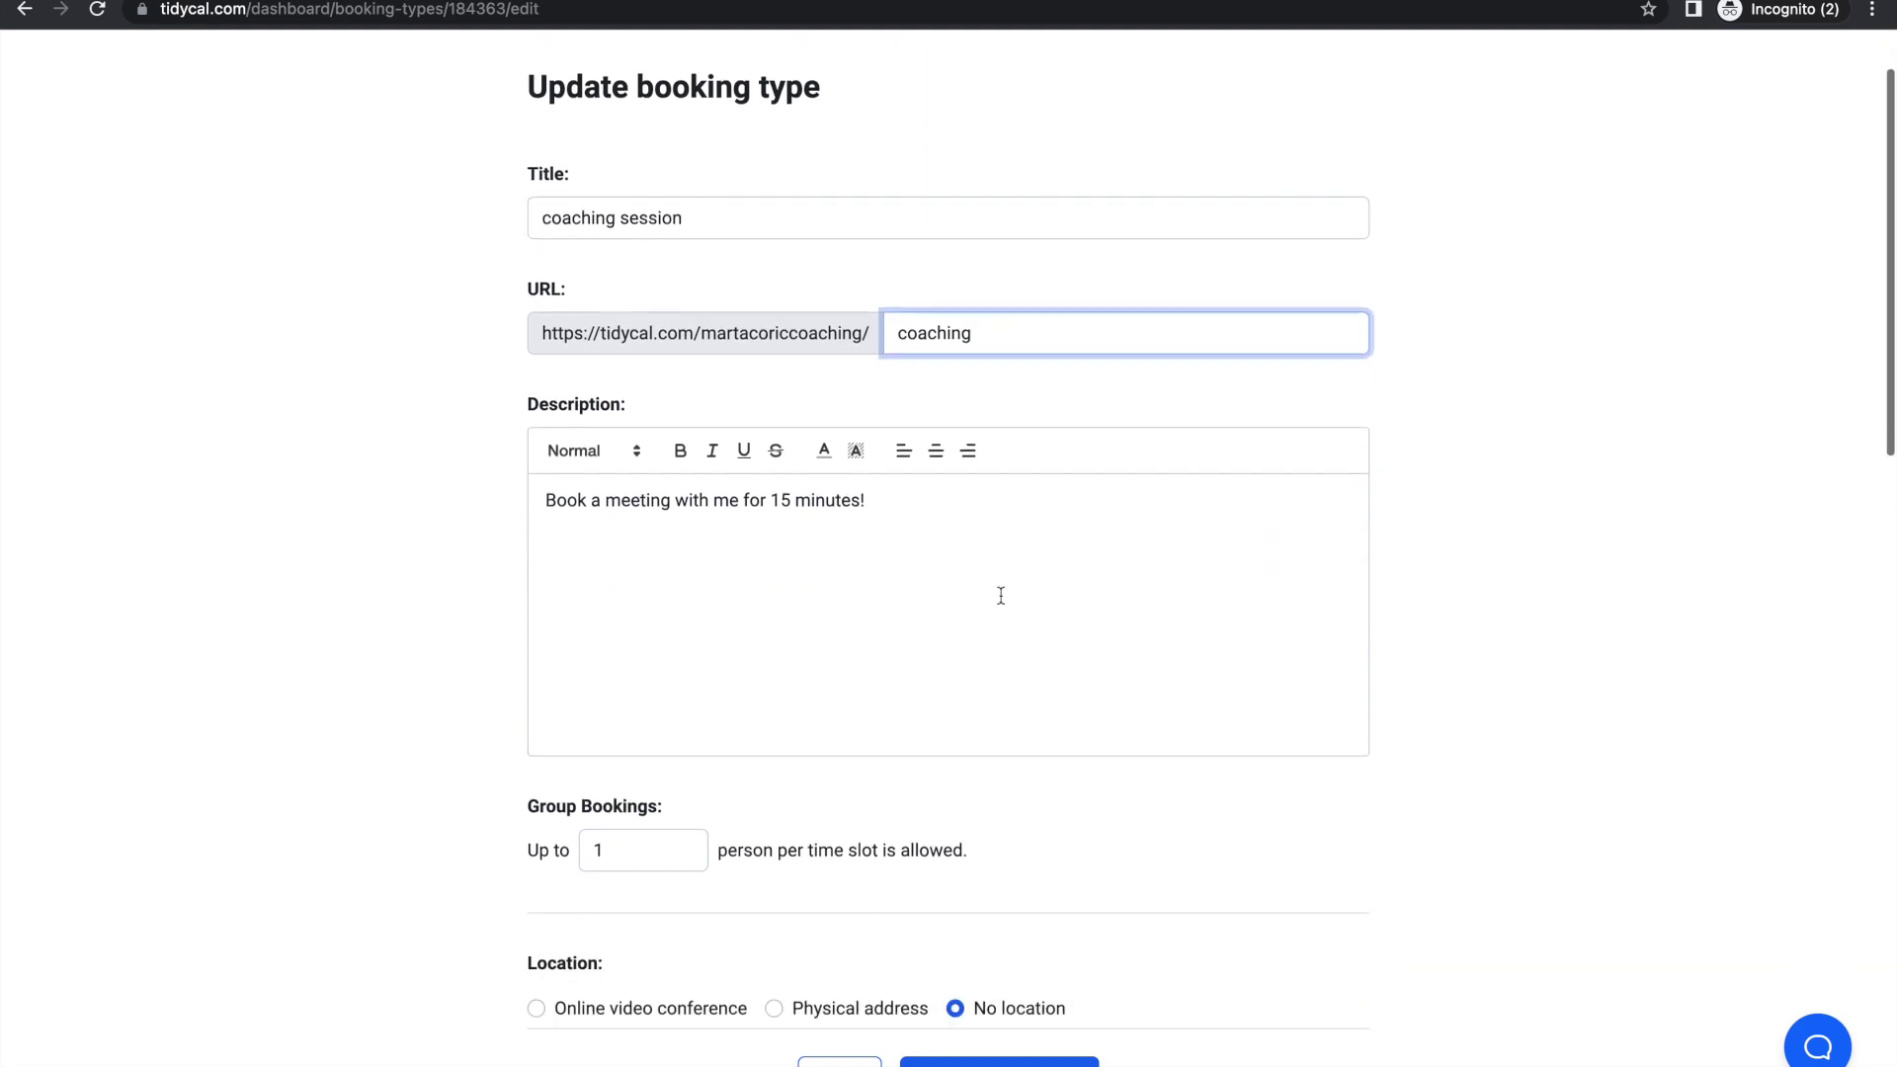
left_click(715, 478)
triple_click(633, 480)
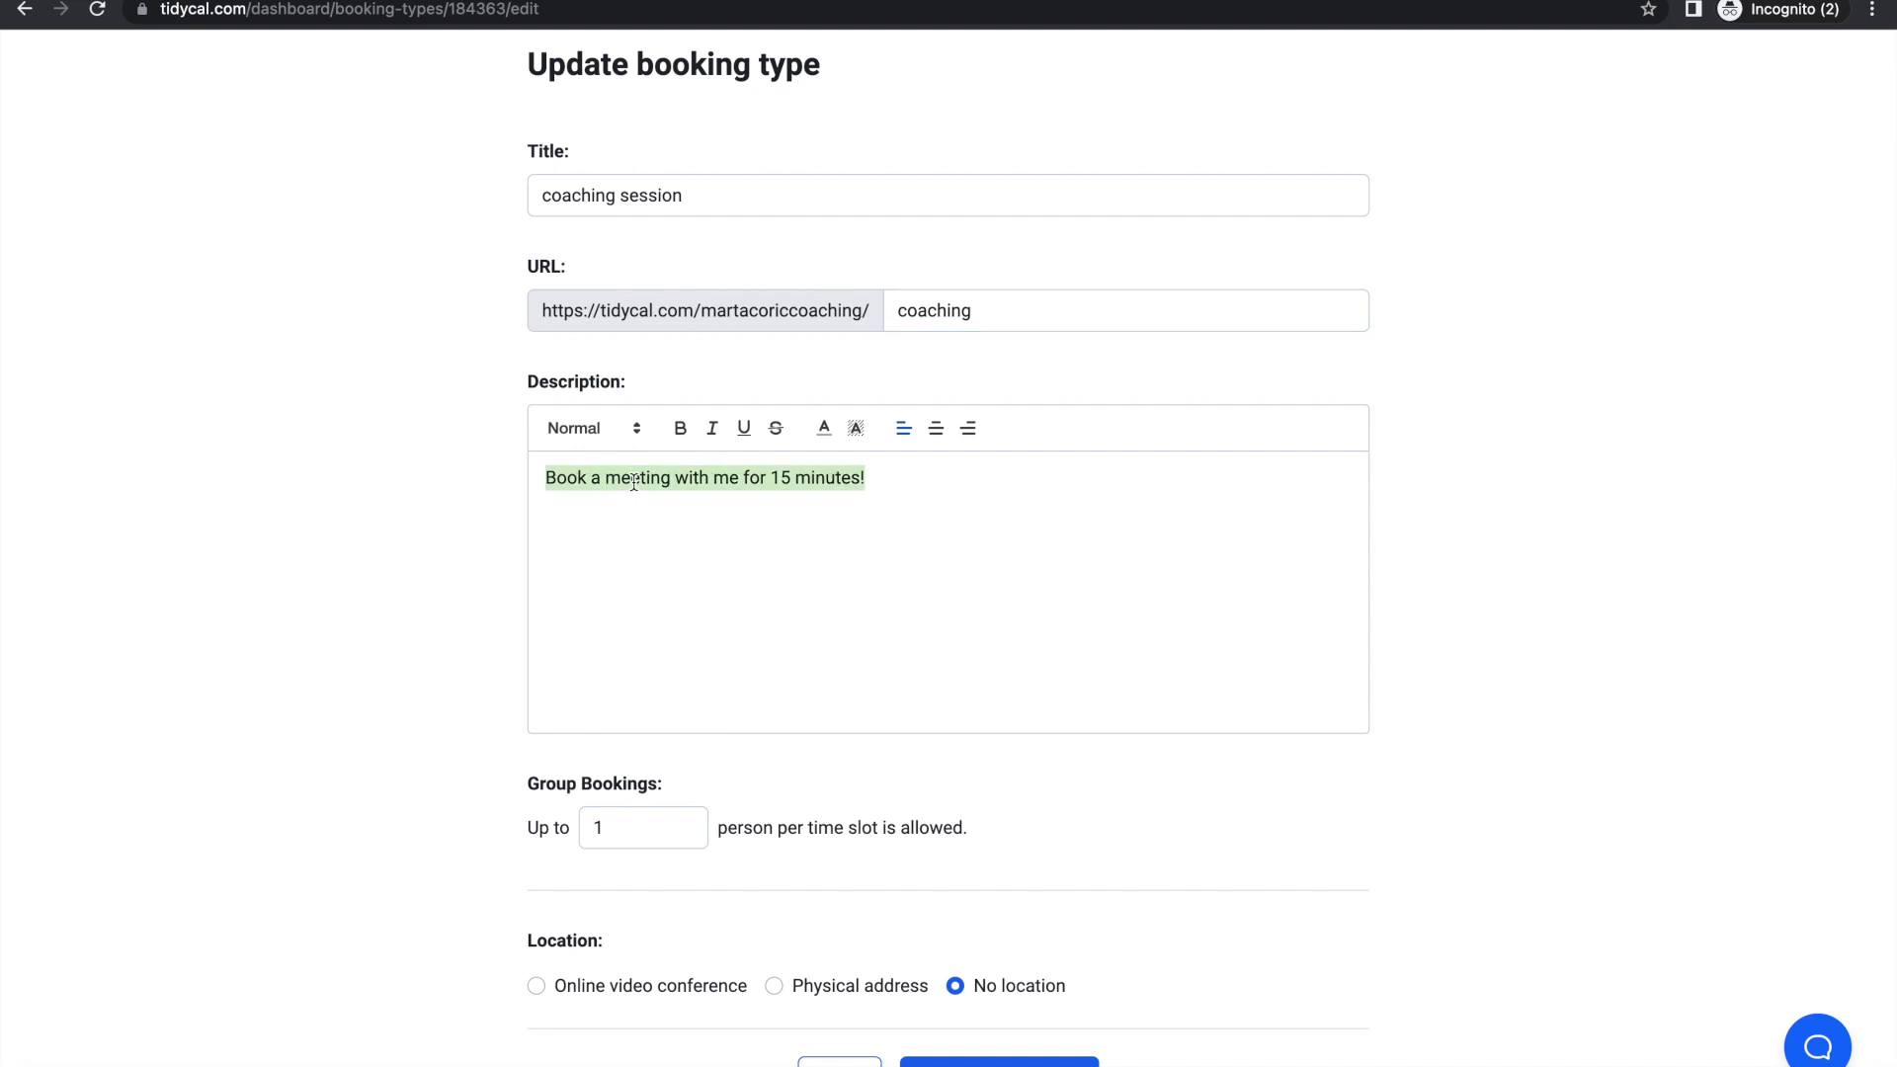
key("BackSpace")
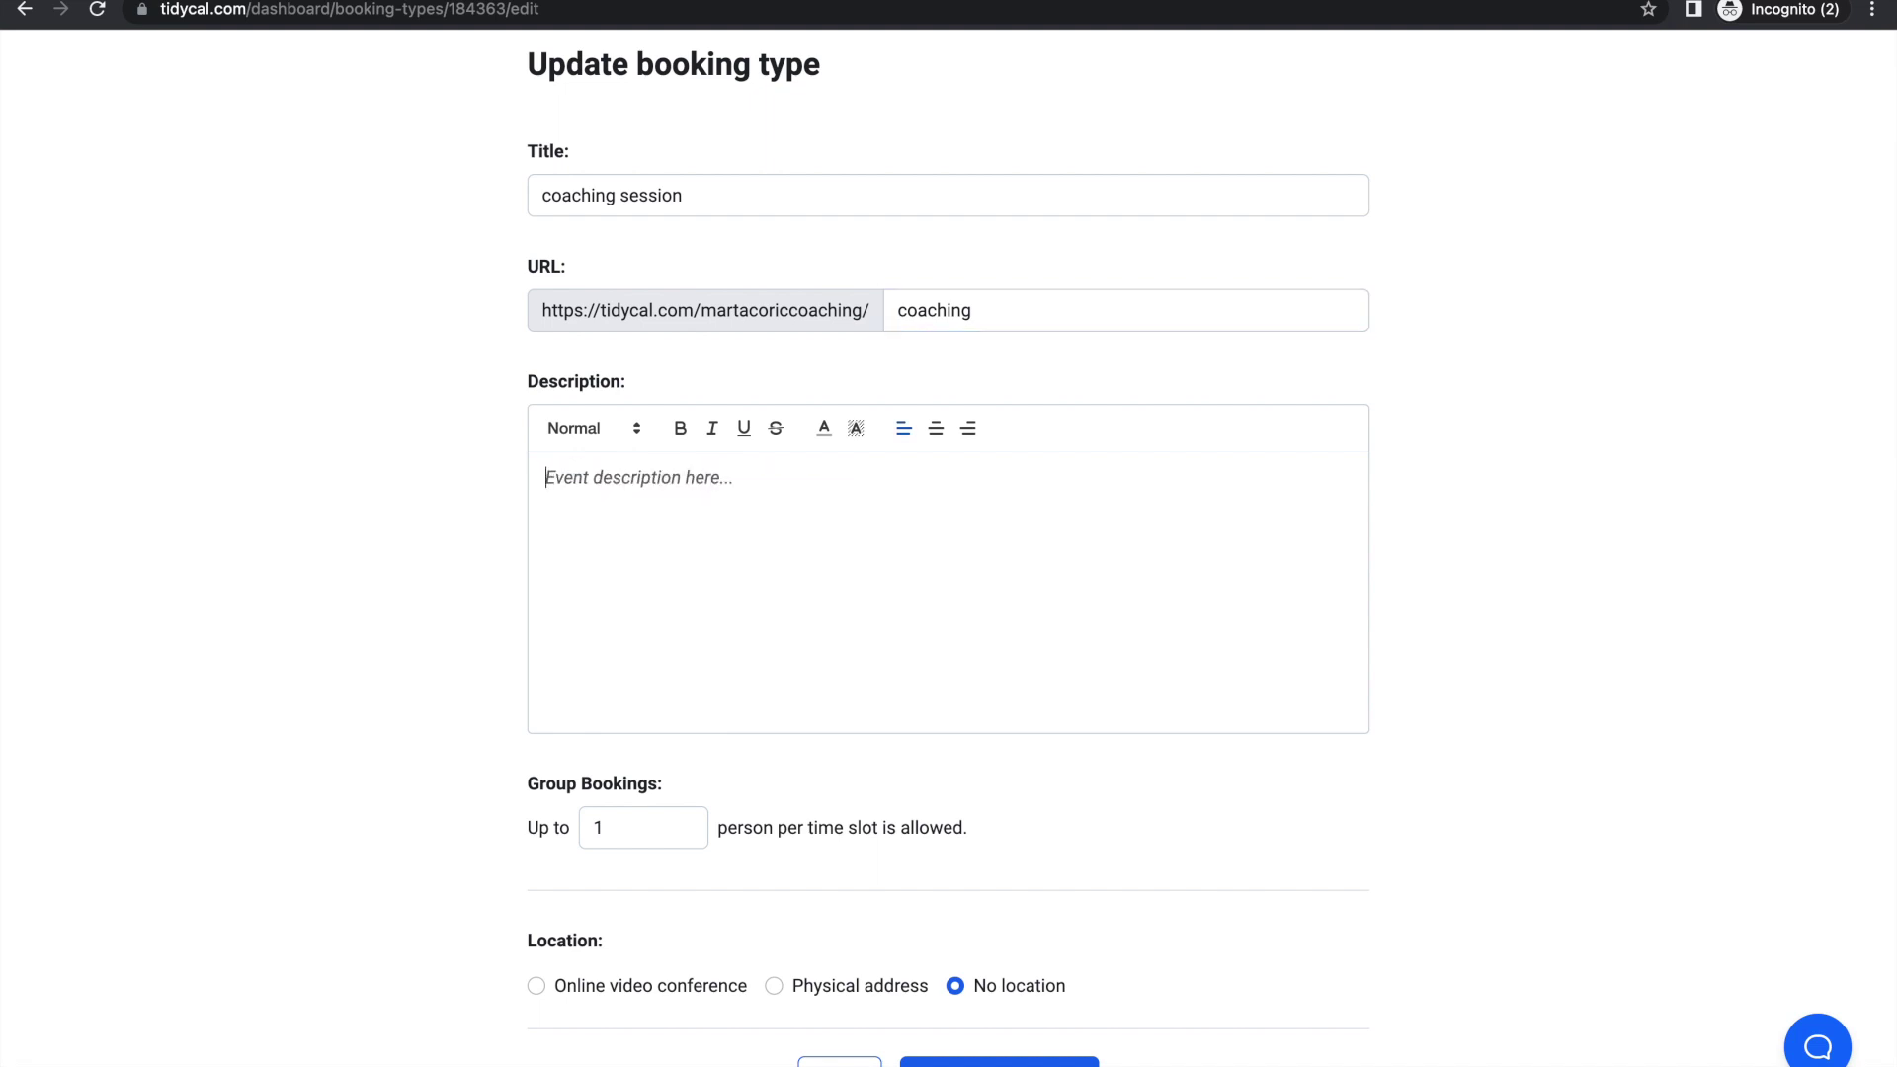
type("book in your coaching session")
scroll(761, 372, "down", 3)
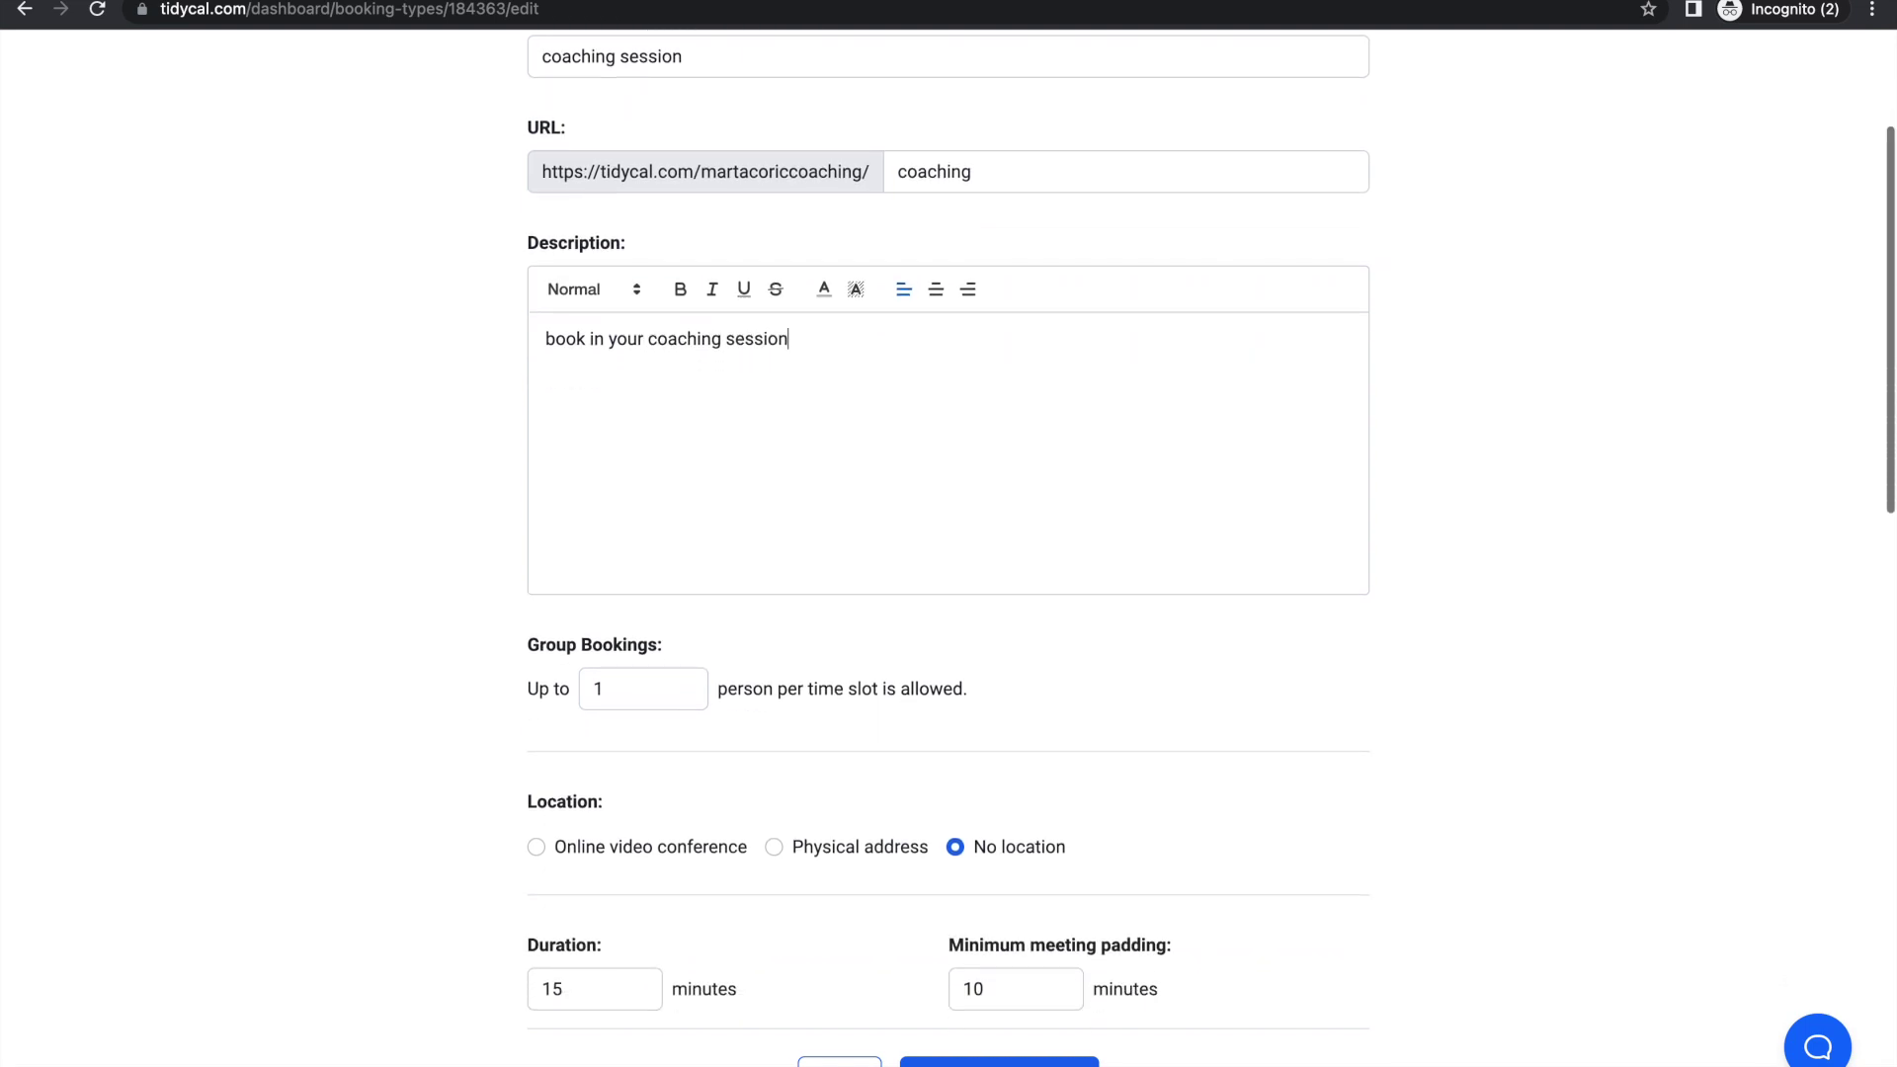
scroll(706, 332, "down", 1)
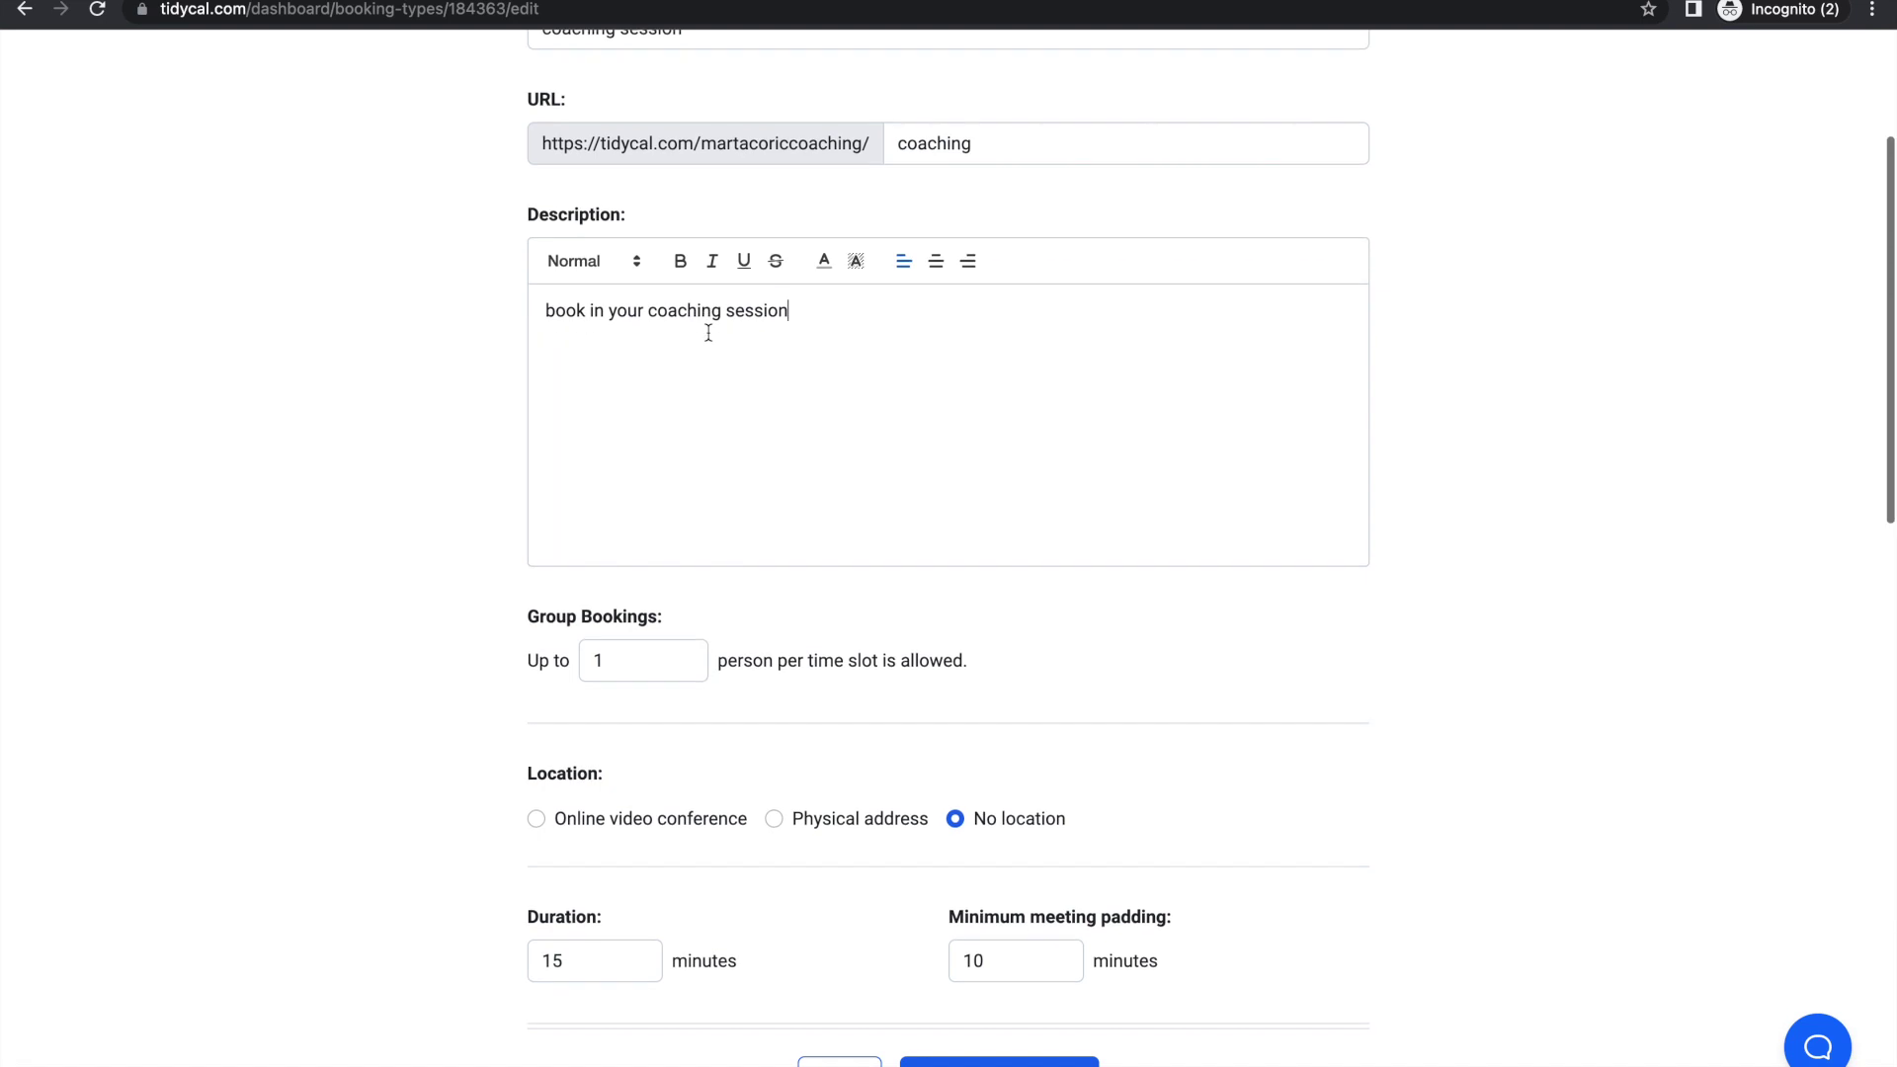
scroll(732, 400, "down", 3)
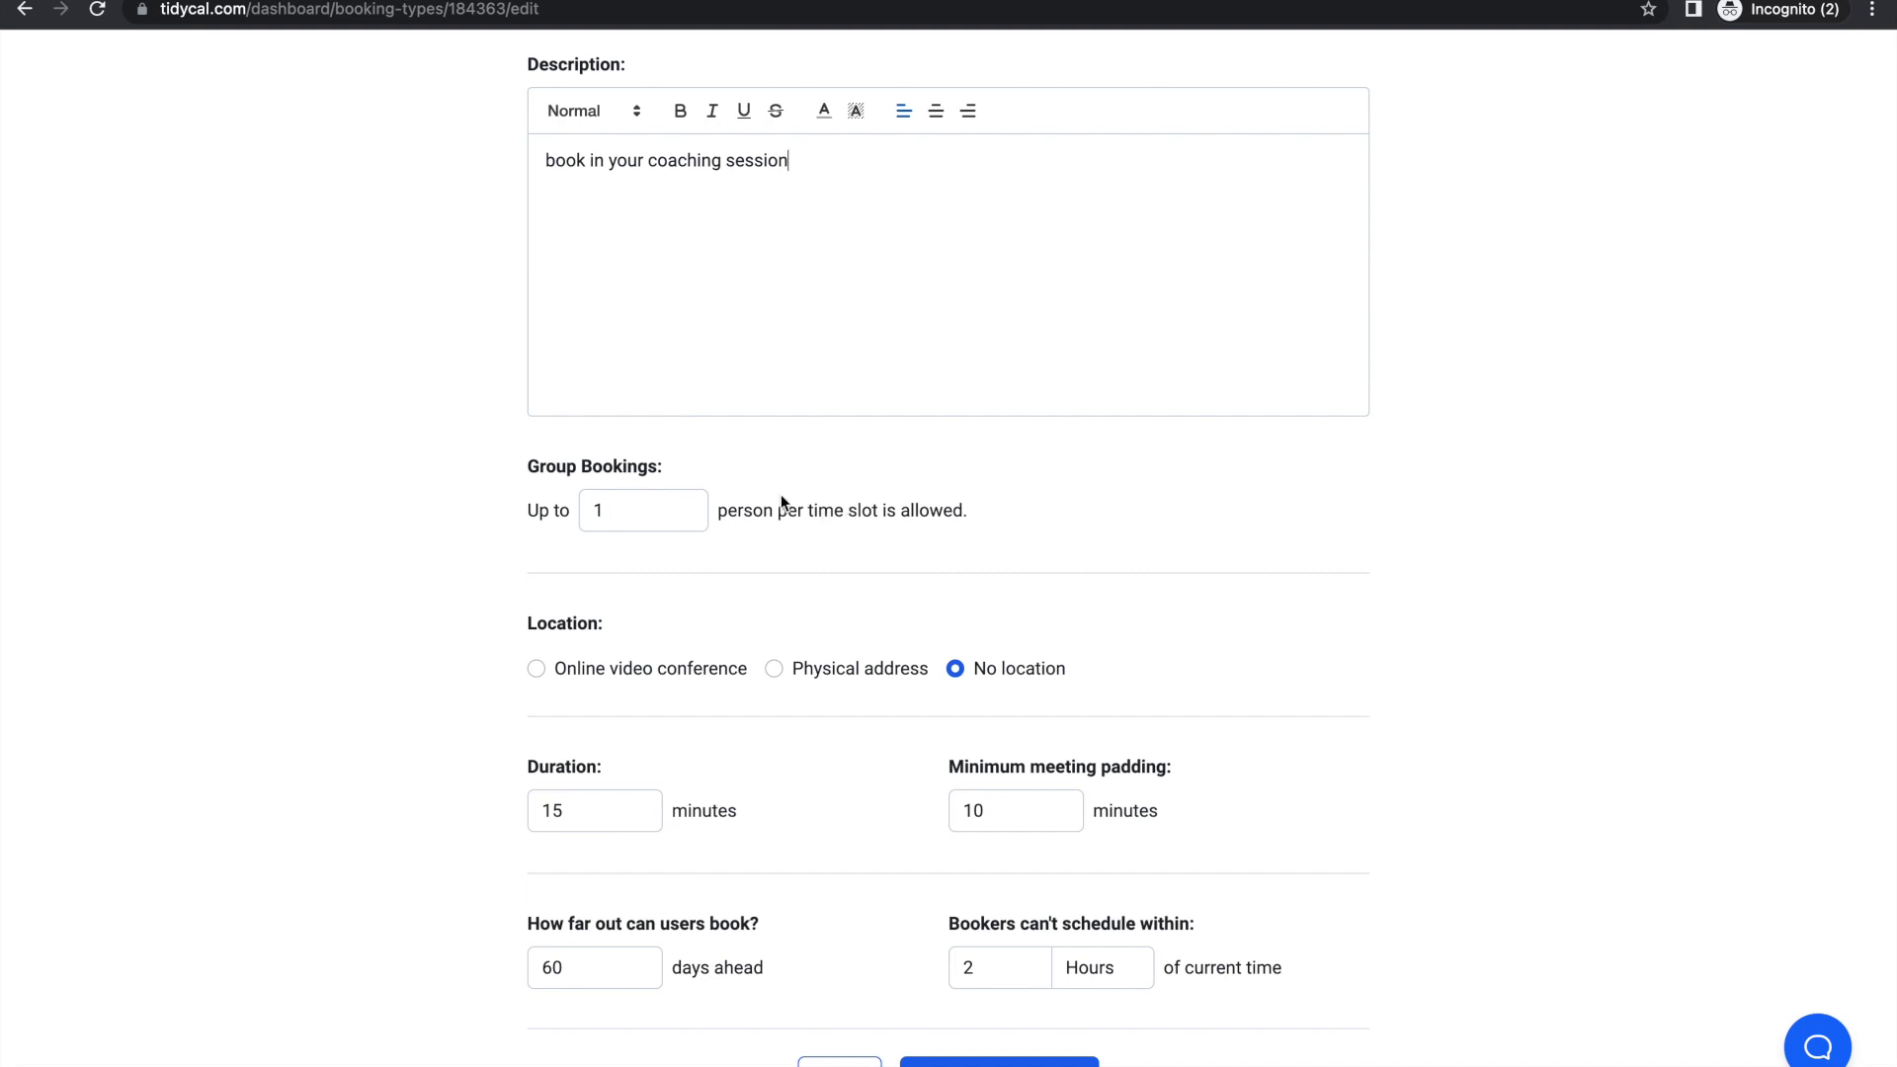
scroll(780, 493, "up", 3)
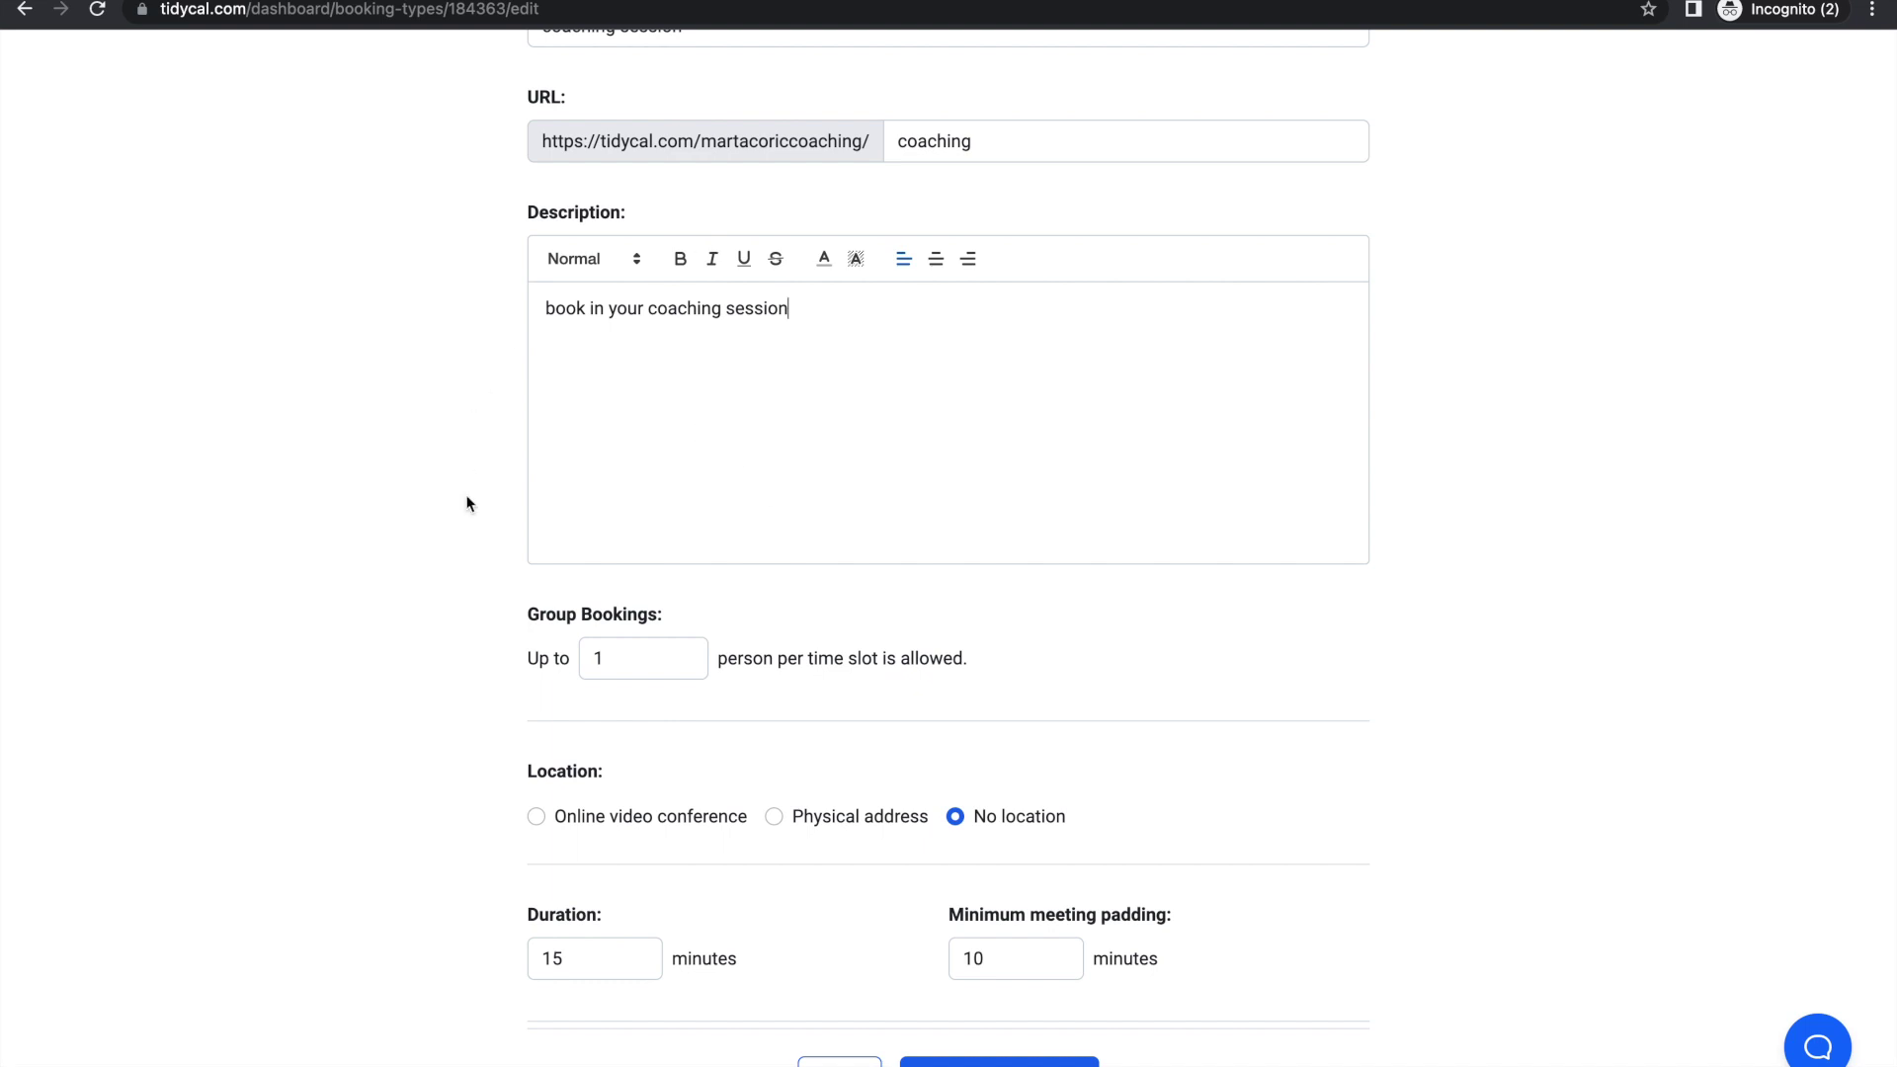
Step: Try a group bookings limit of 5, then set it back to 1
left_click(606, 657)
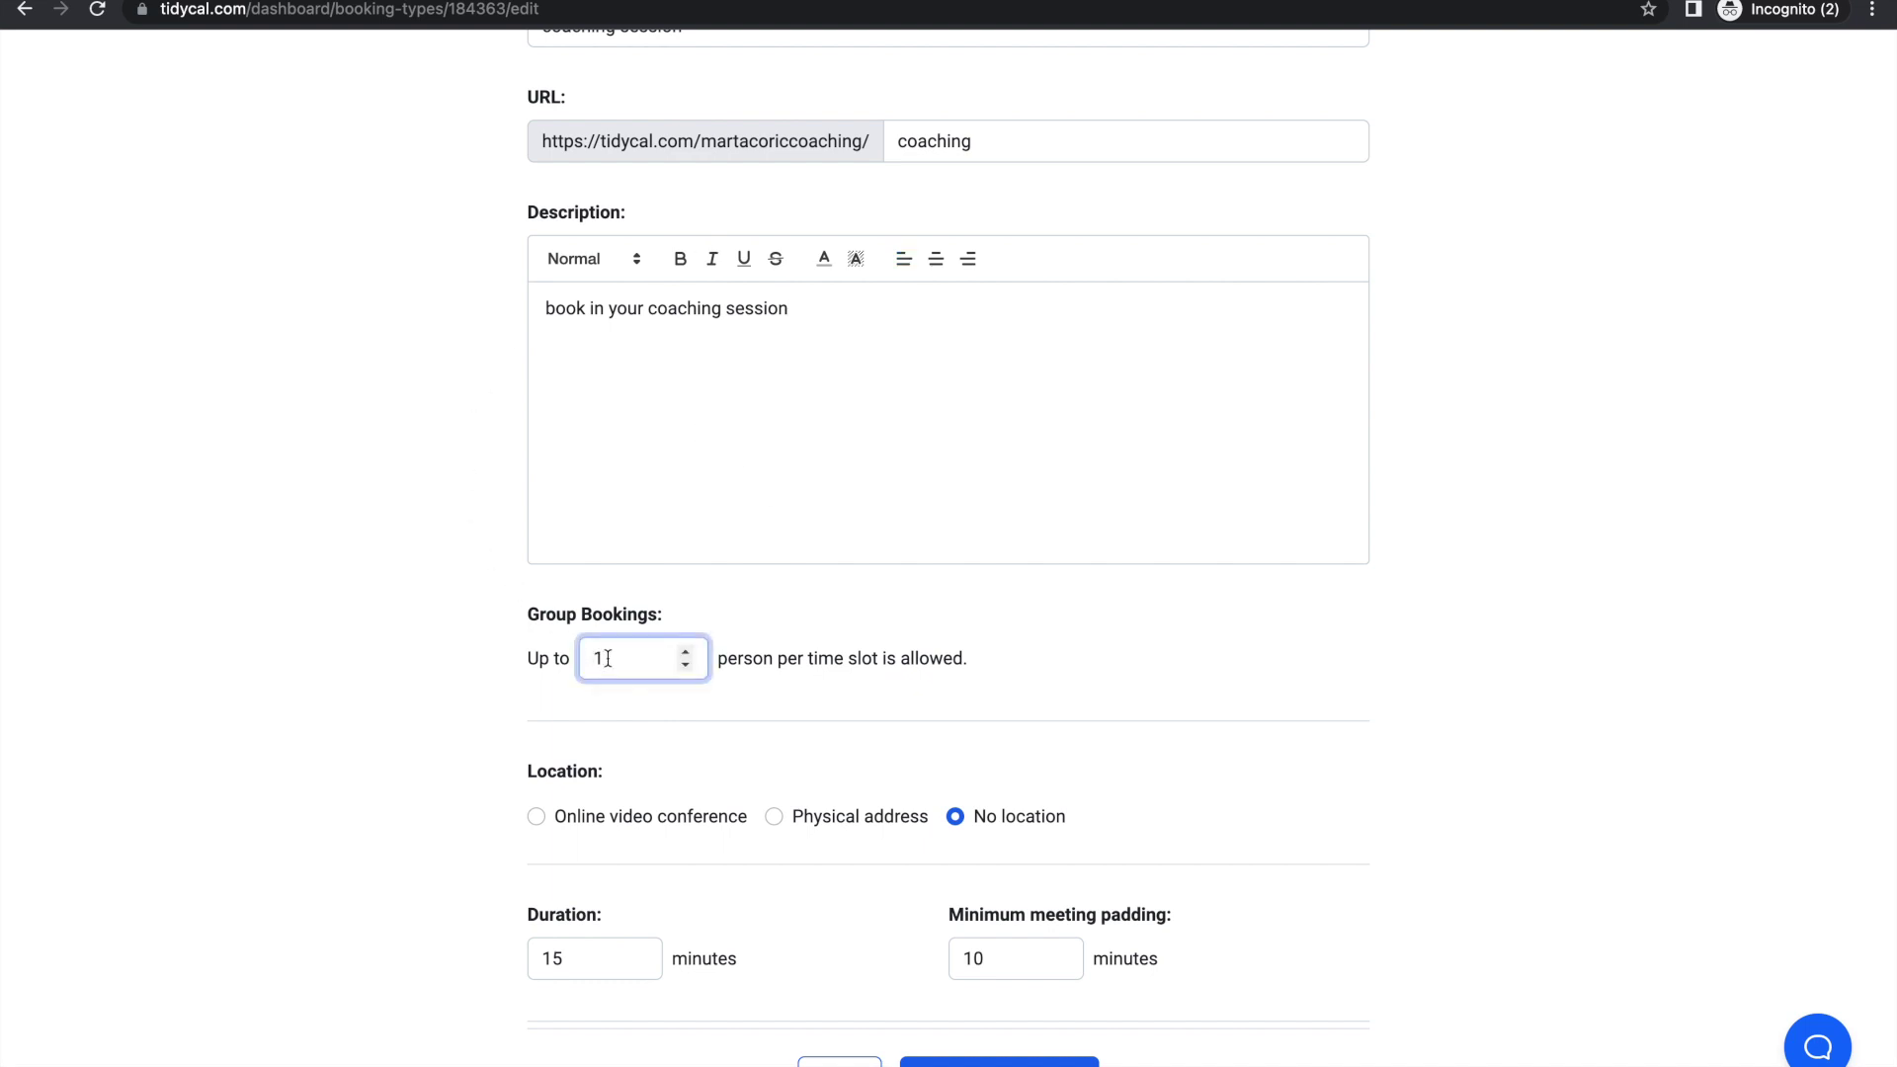
key("BackSpace")
type("5")
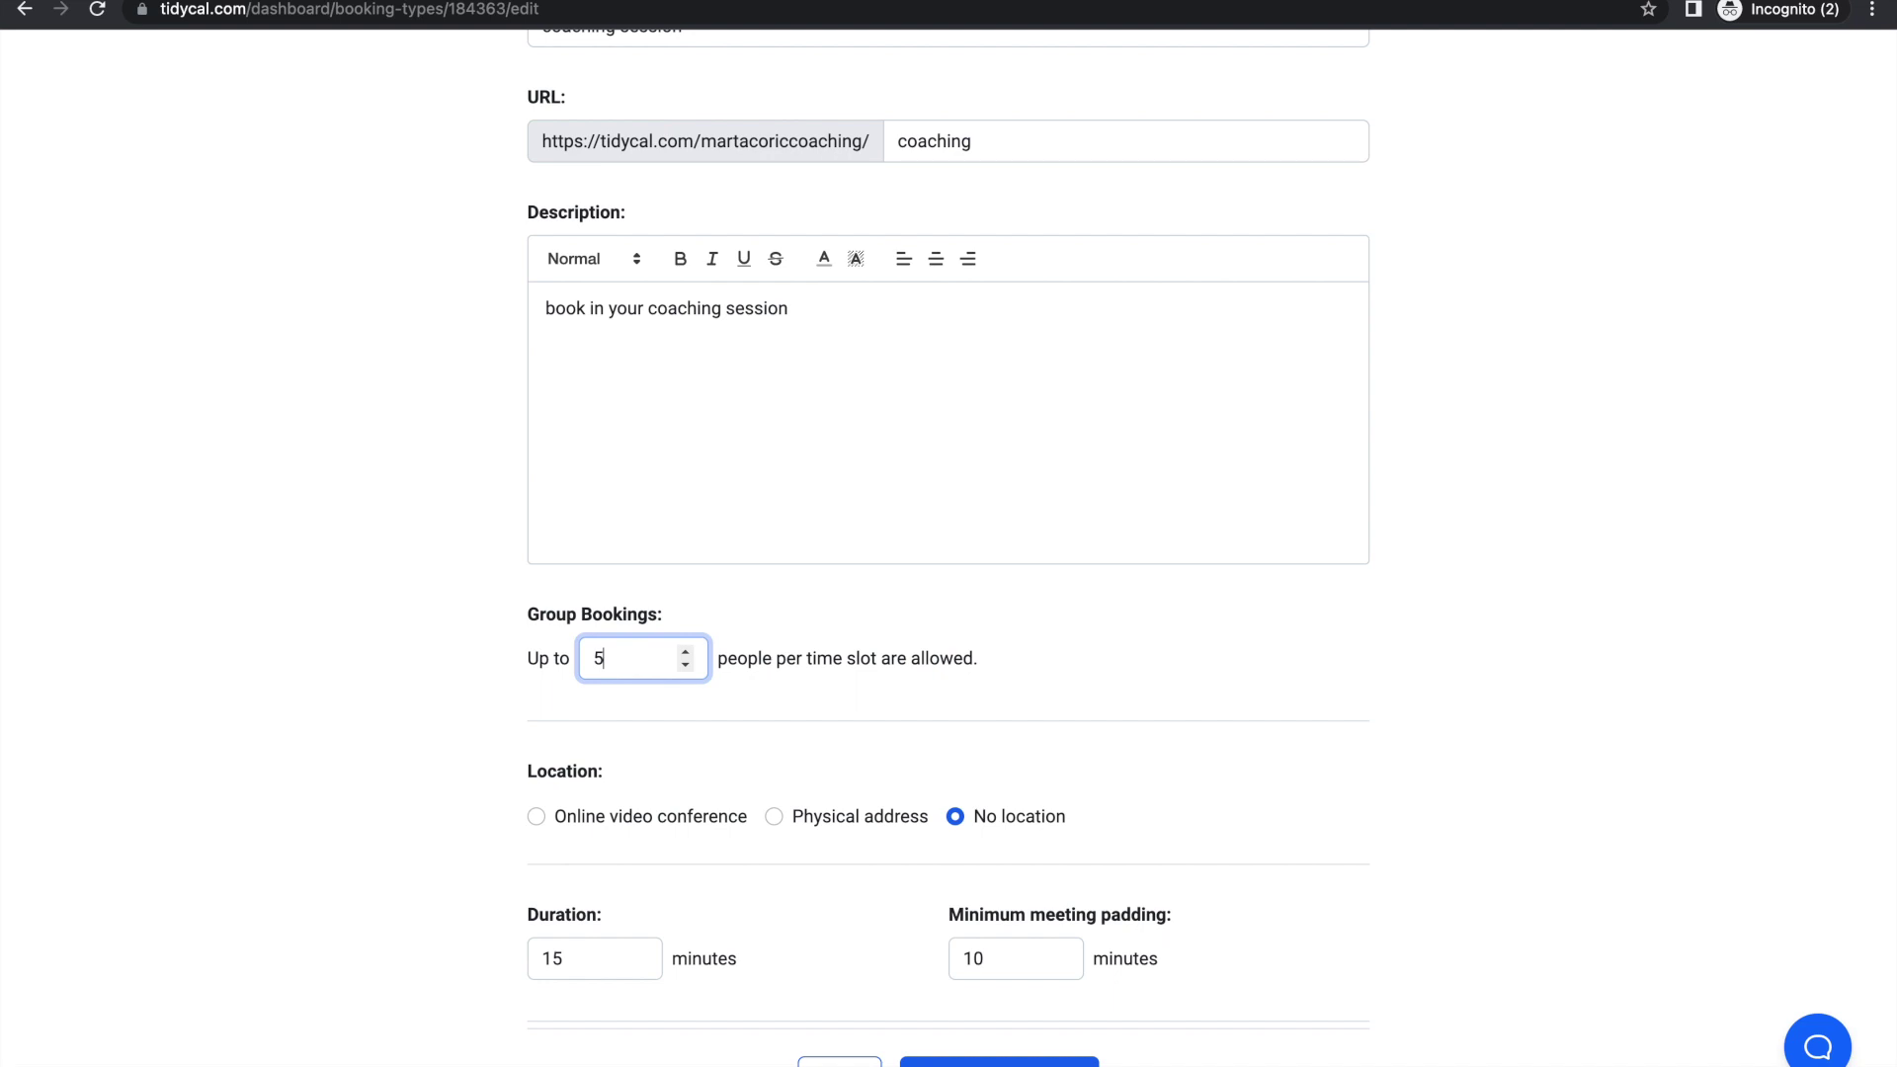
left_click(686, 667)
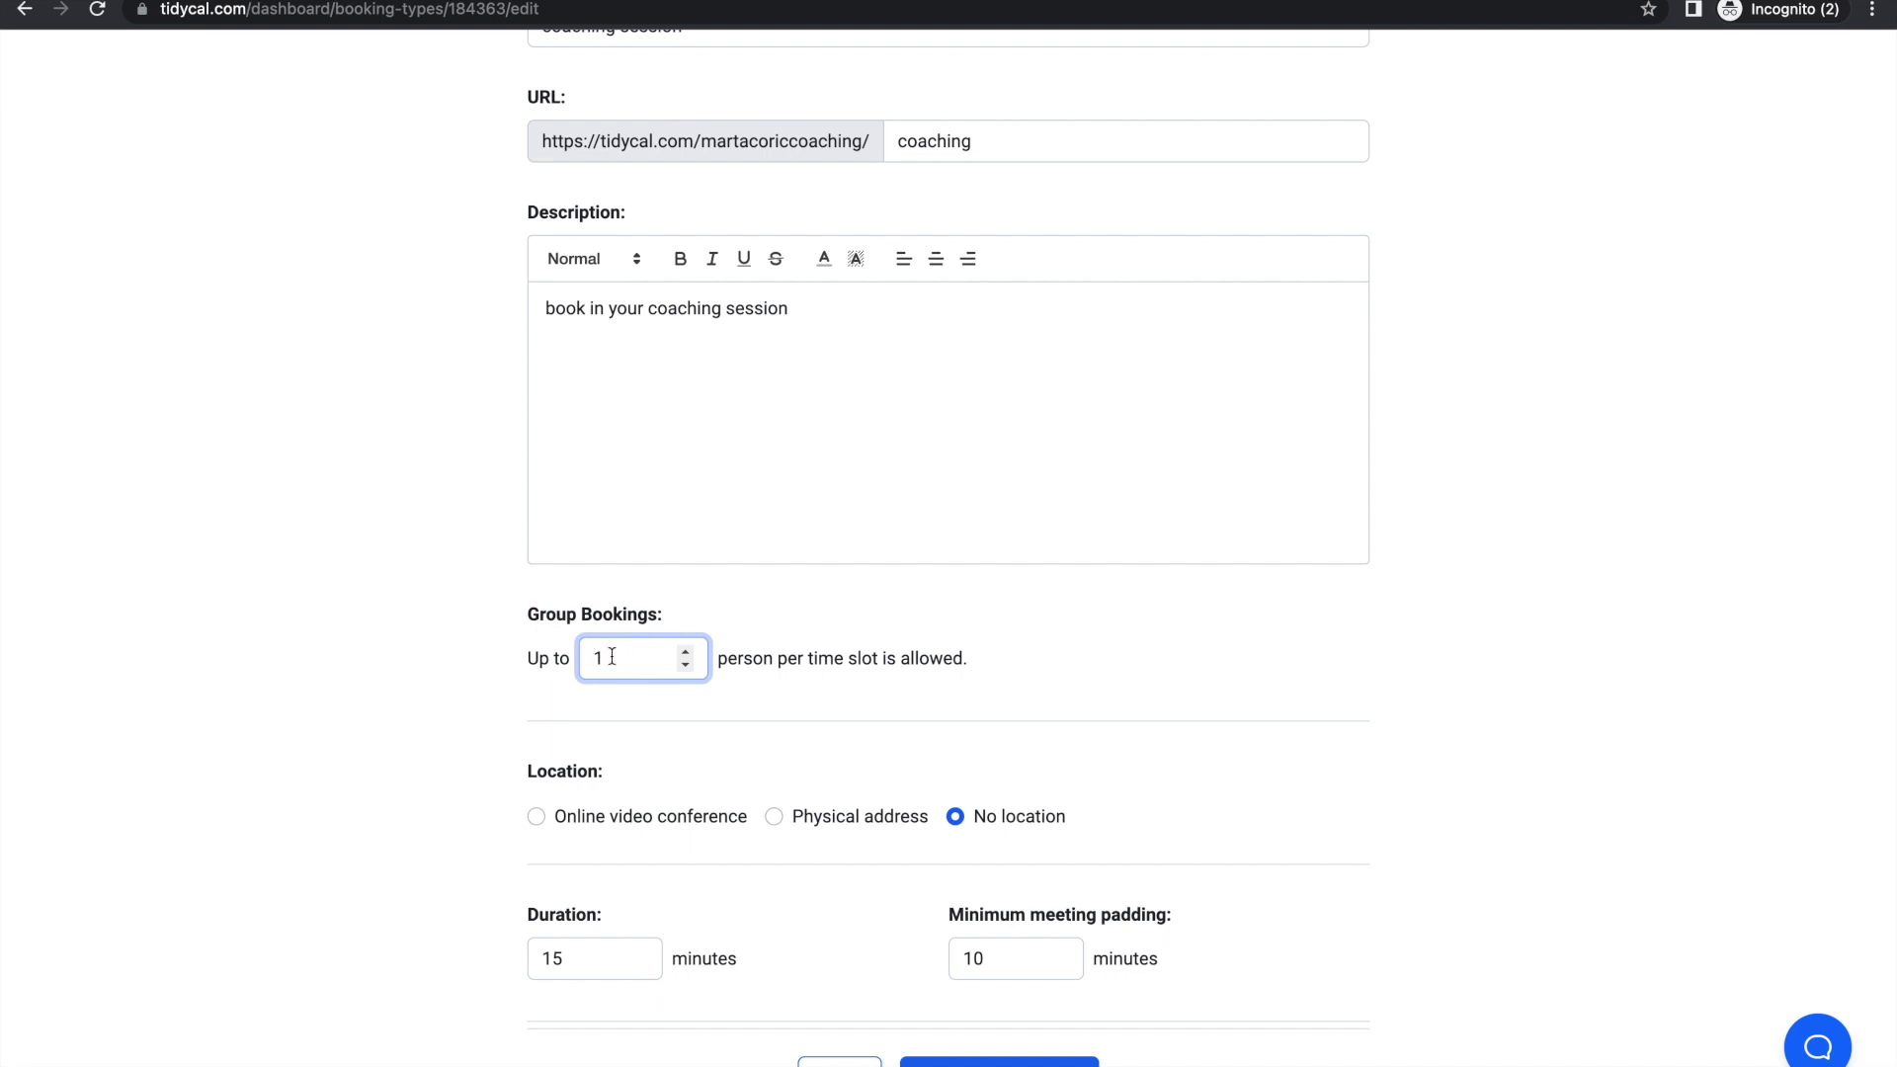
scroll(806, 263, "up", 1)
scroll(807, 263, "down", 4)
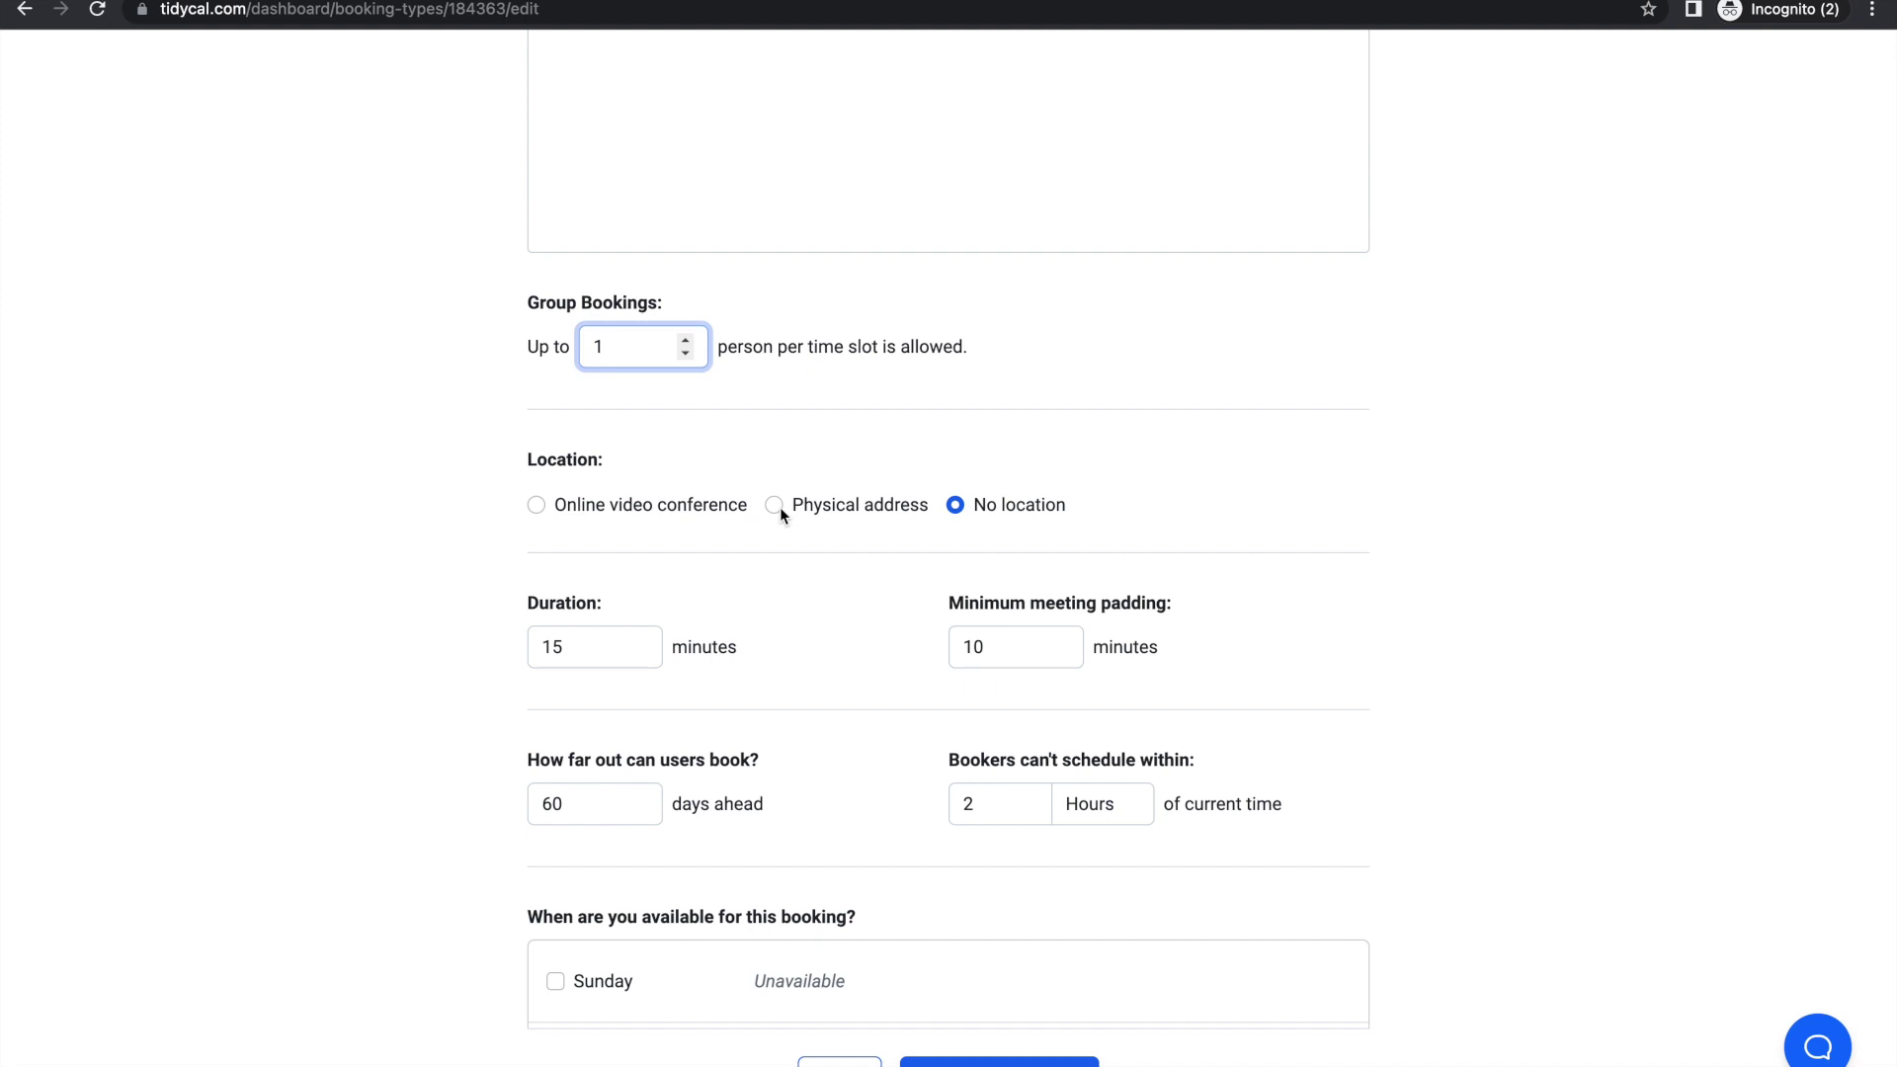
Step: Set the meeting location to an online video conference
left_click(536, 506)
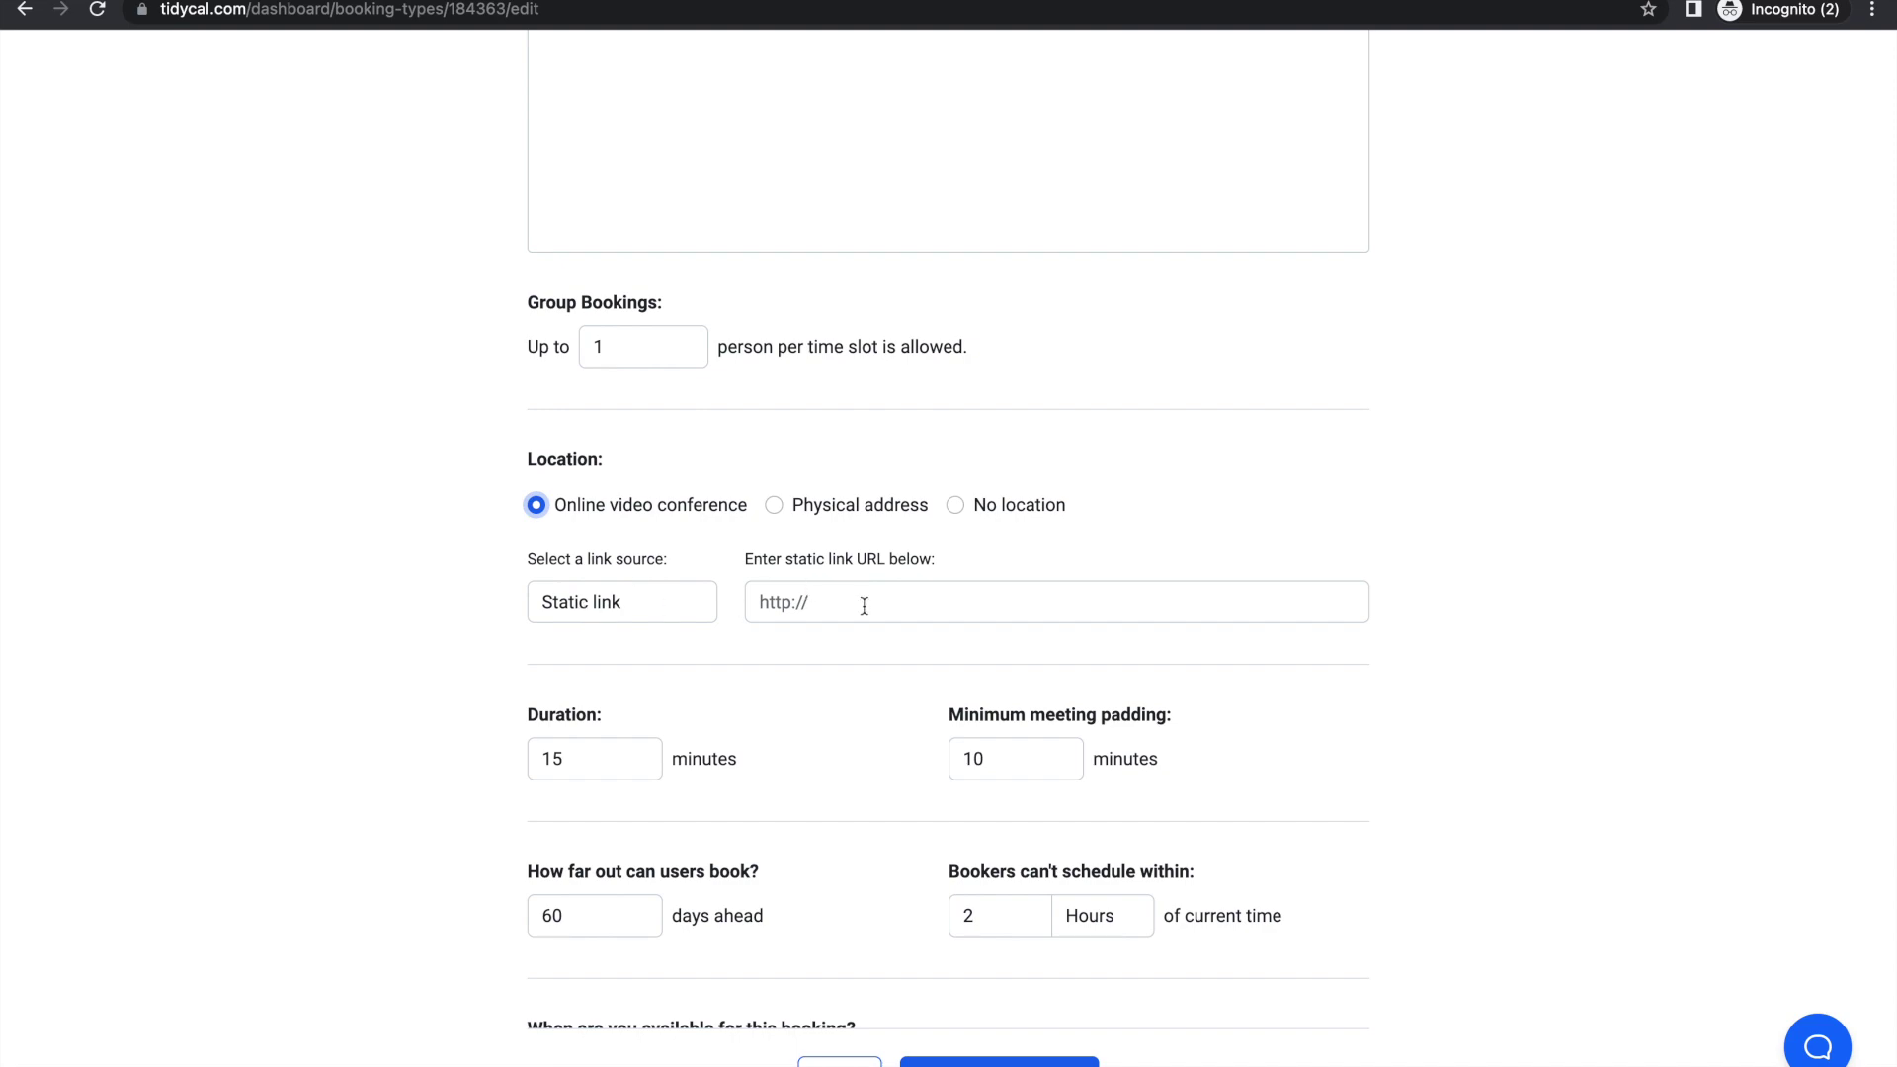
key("ctrl+Left")
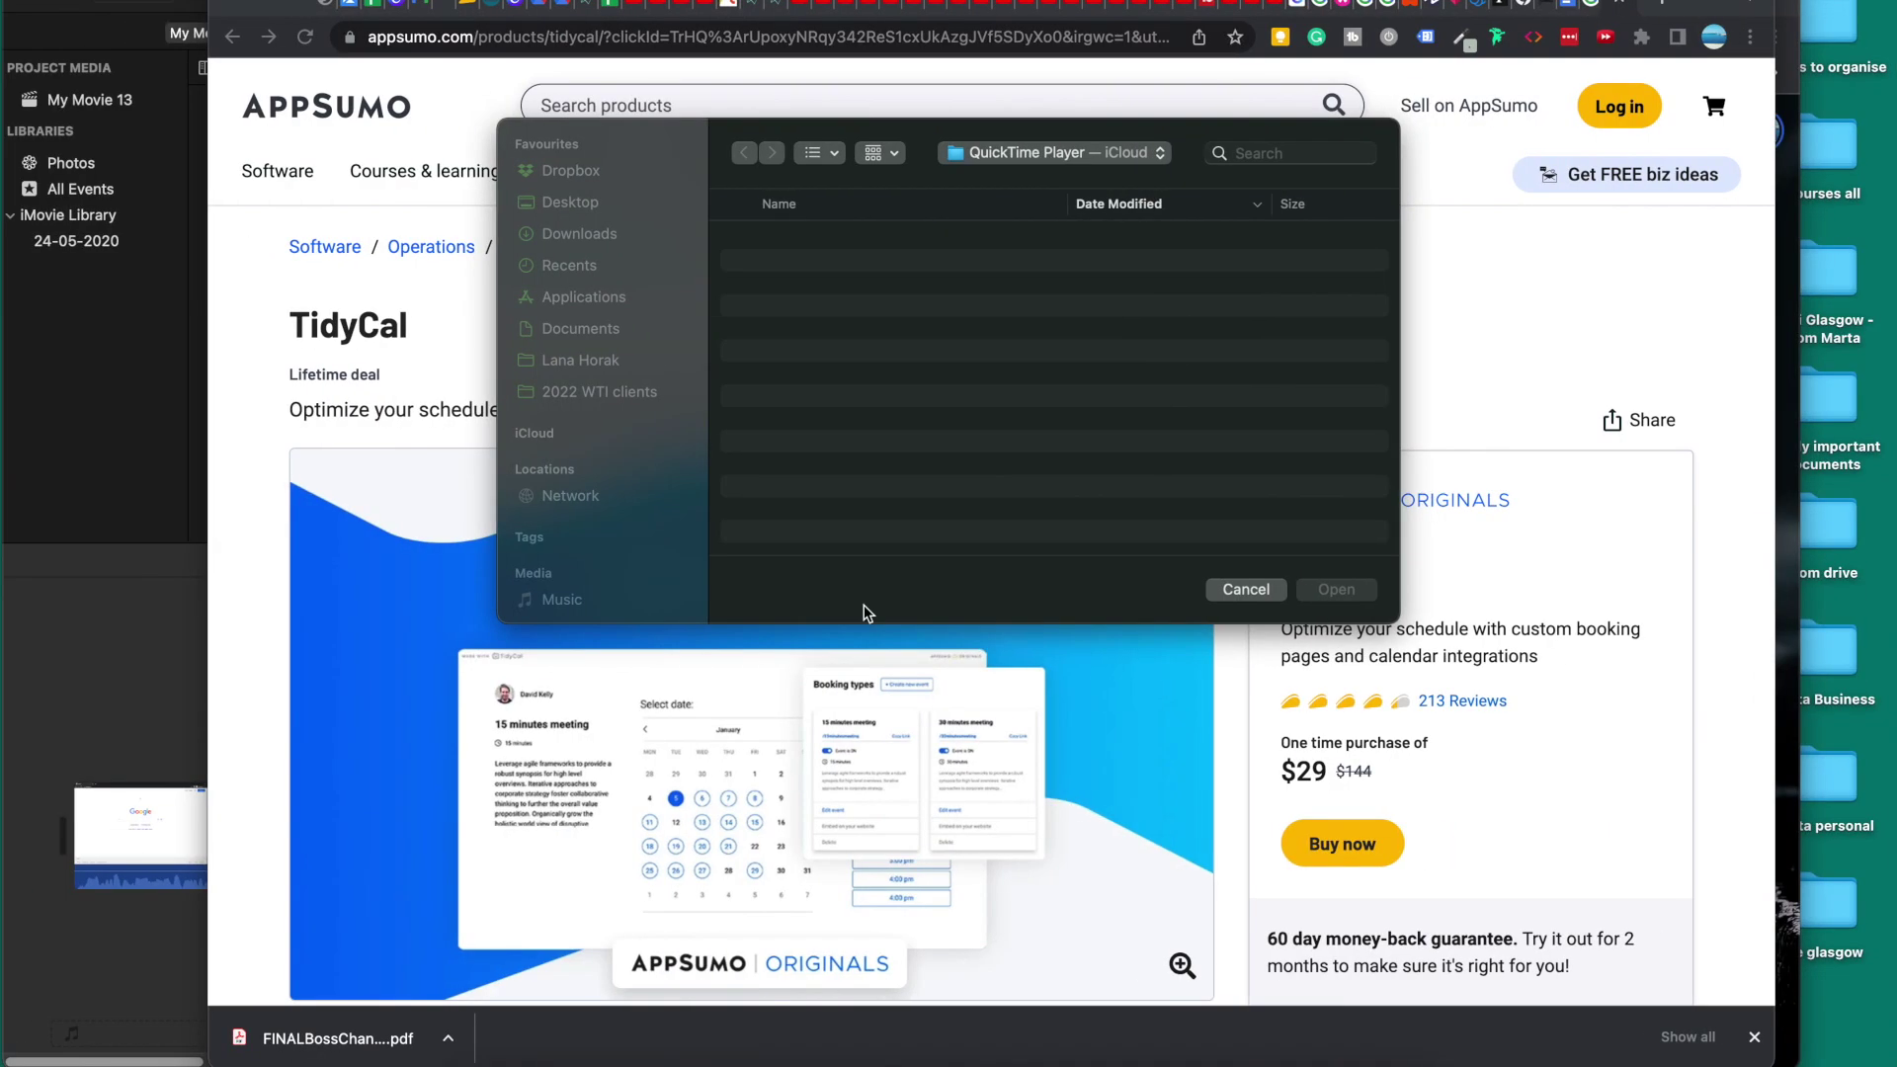
key("ctrl+Right")
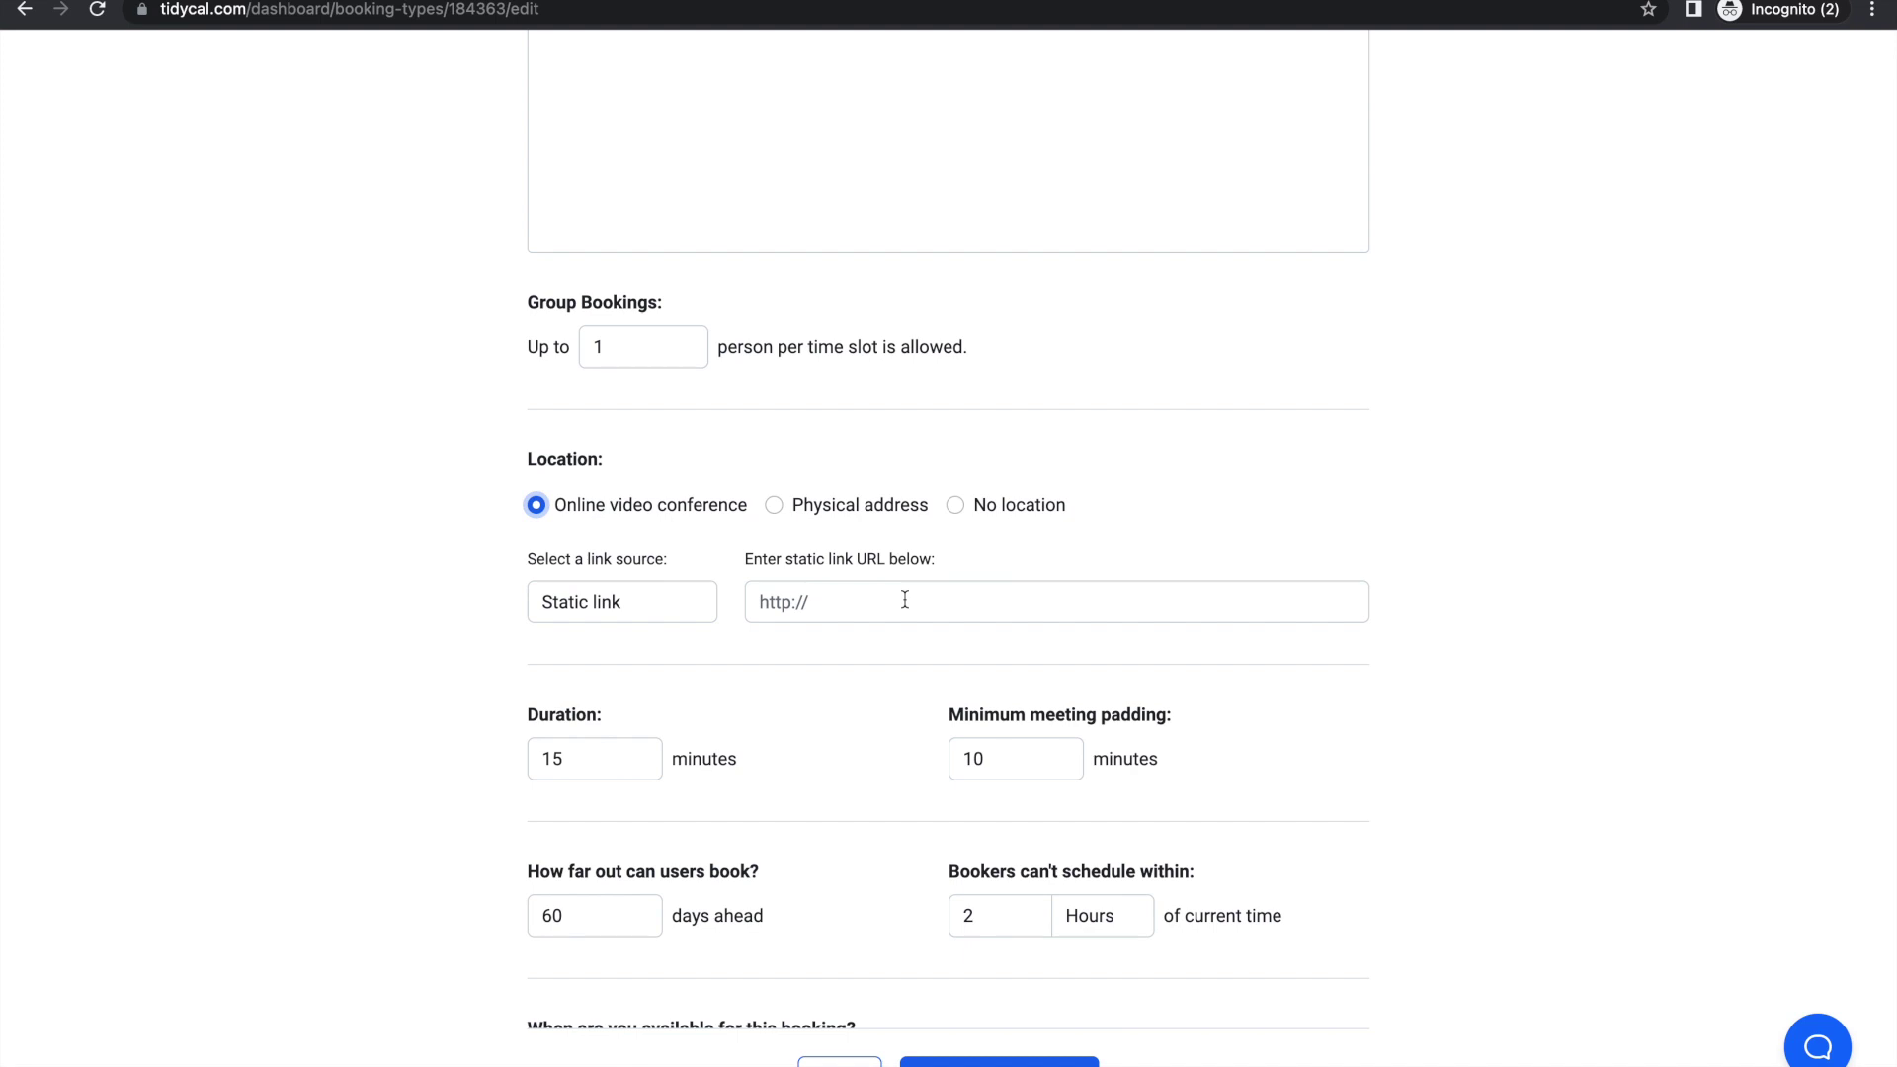
scroll(600, 623, "down", 2)
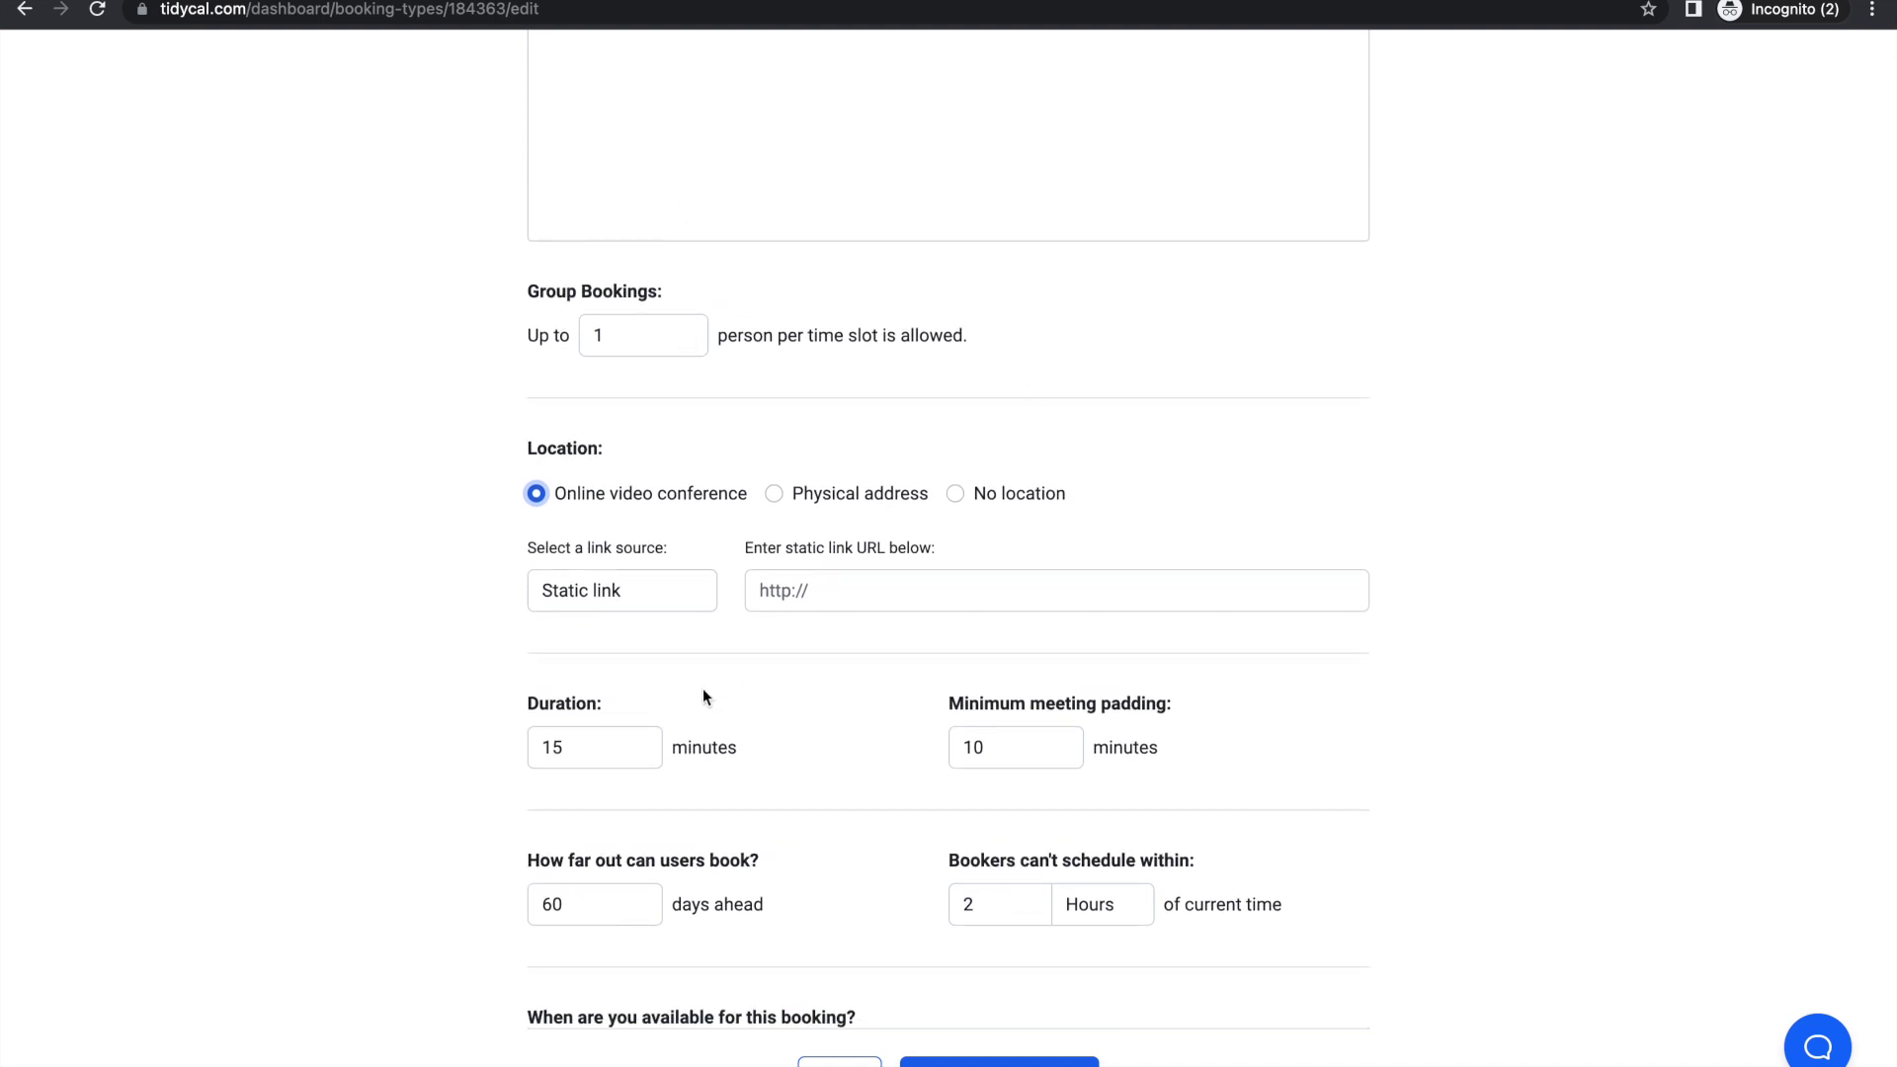
Step: Choose Zoom as the link source and start connecting a Zoom account from Integrations
left_click(602, 597)
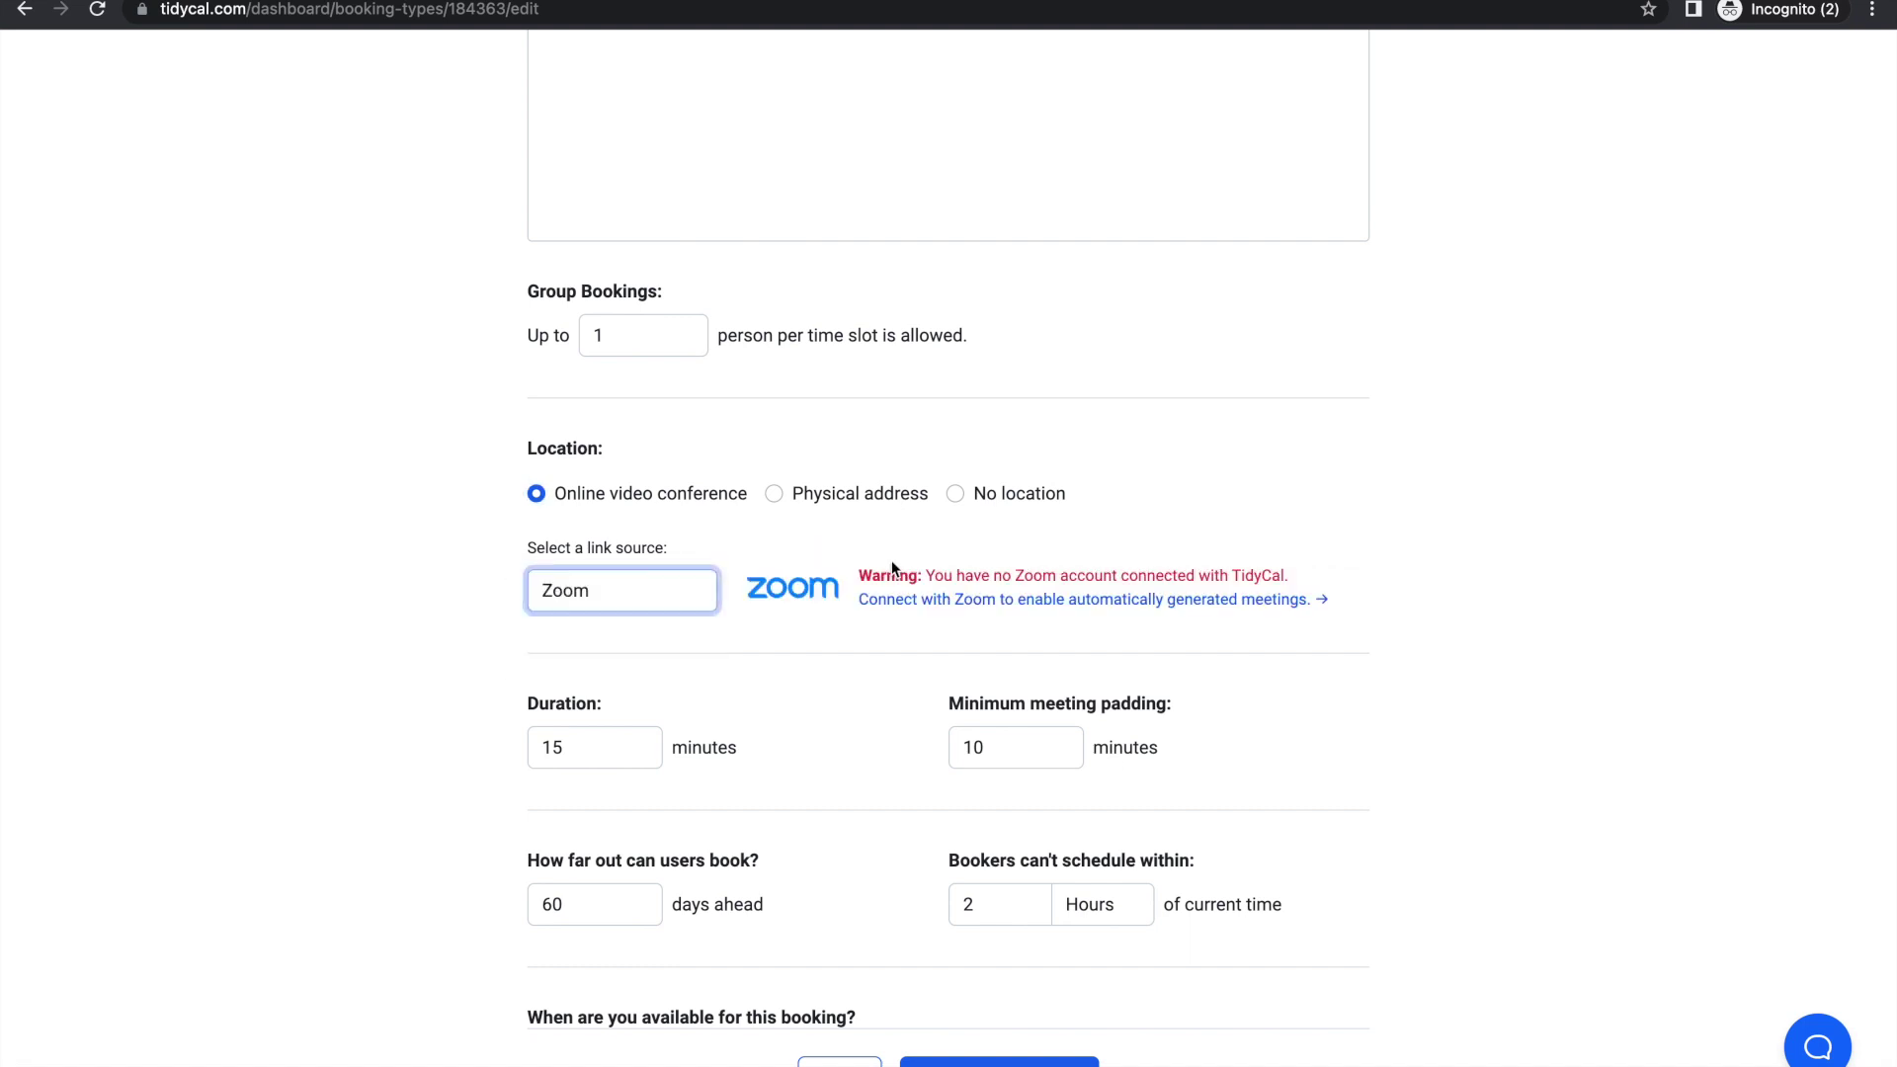
left_click(1088, 600)
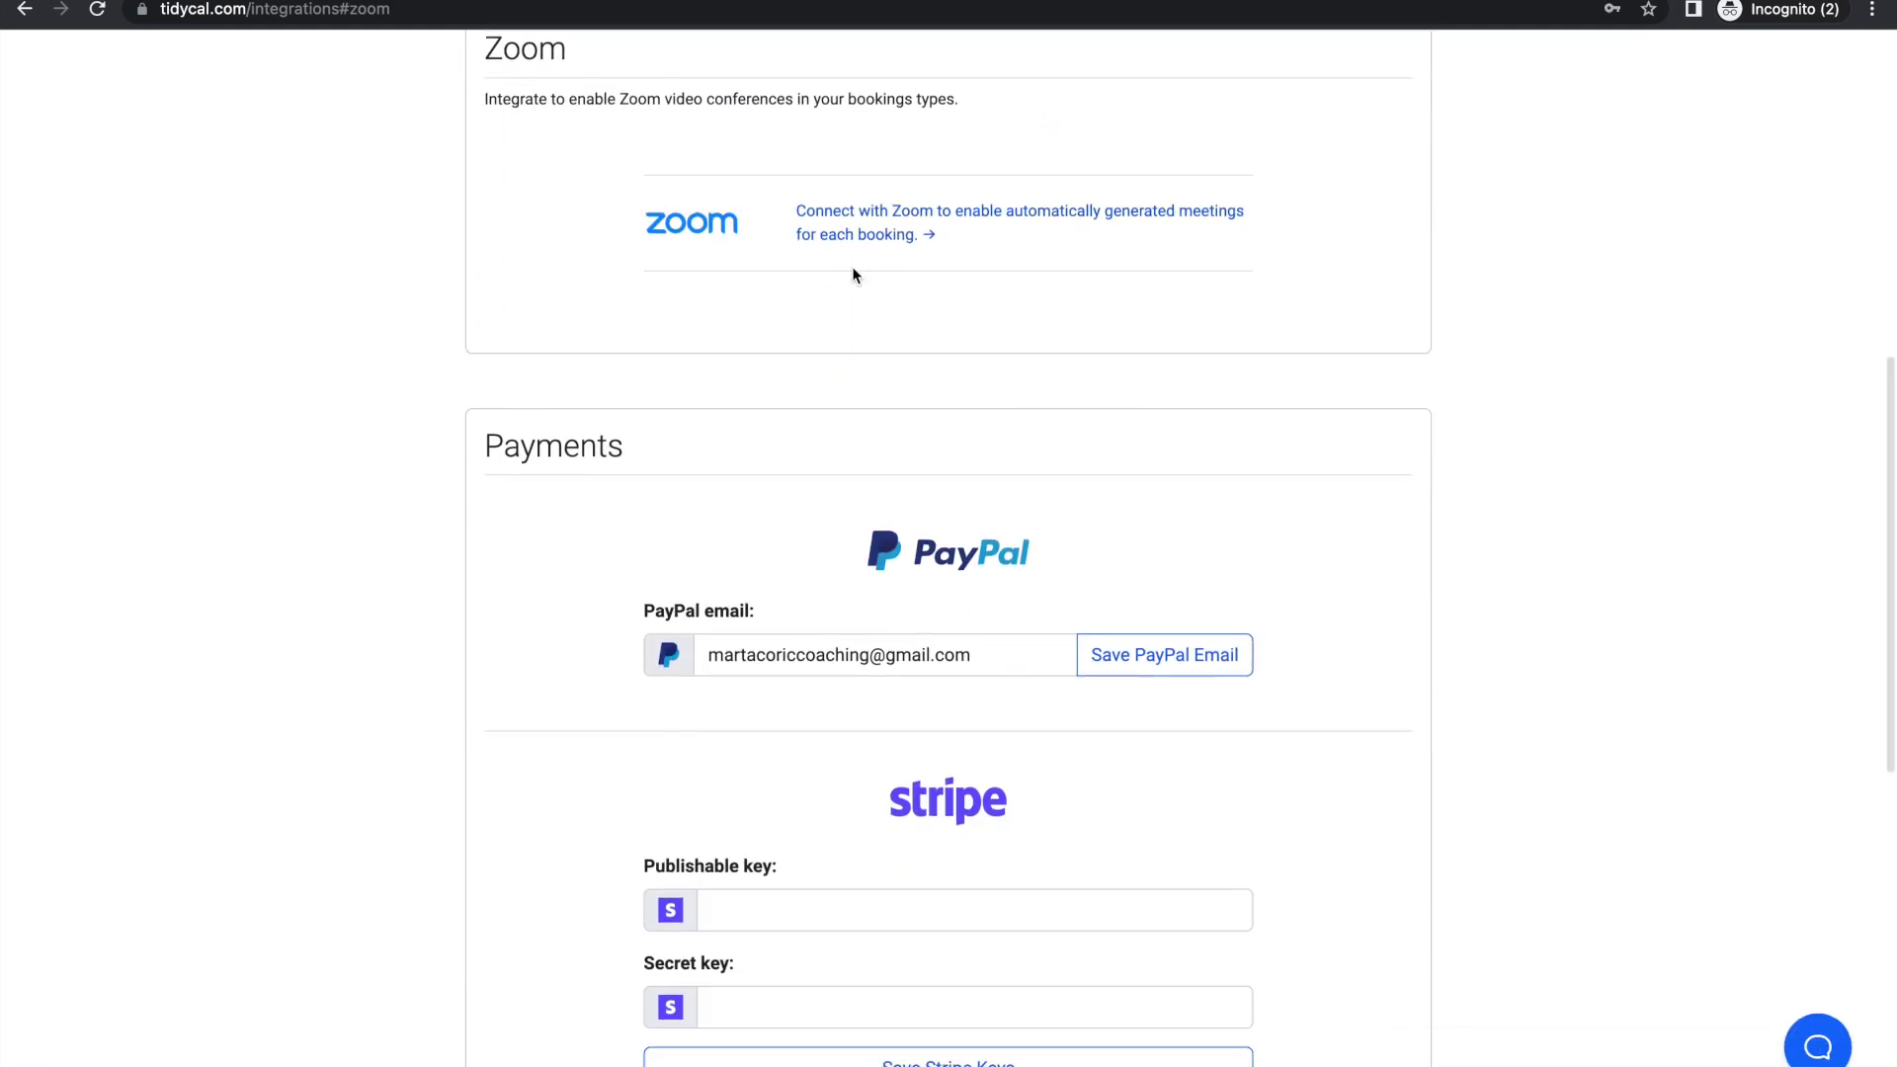
left_click(860, 225)
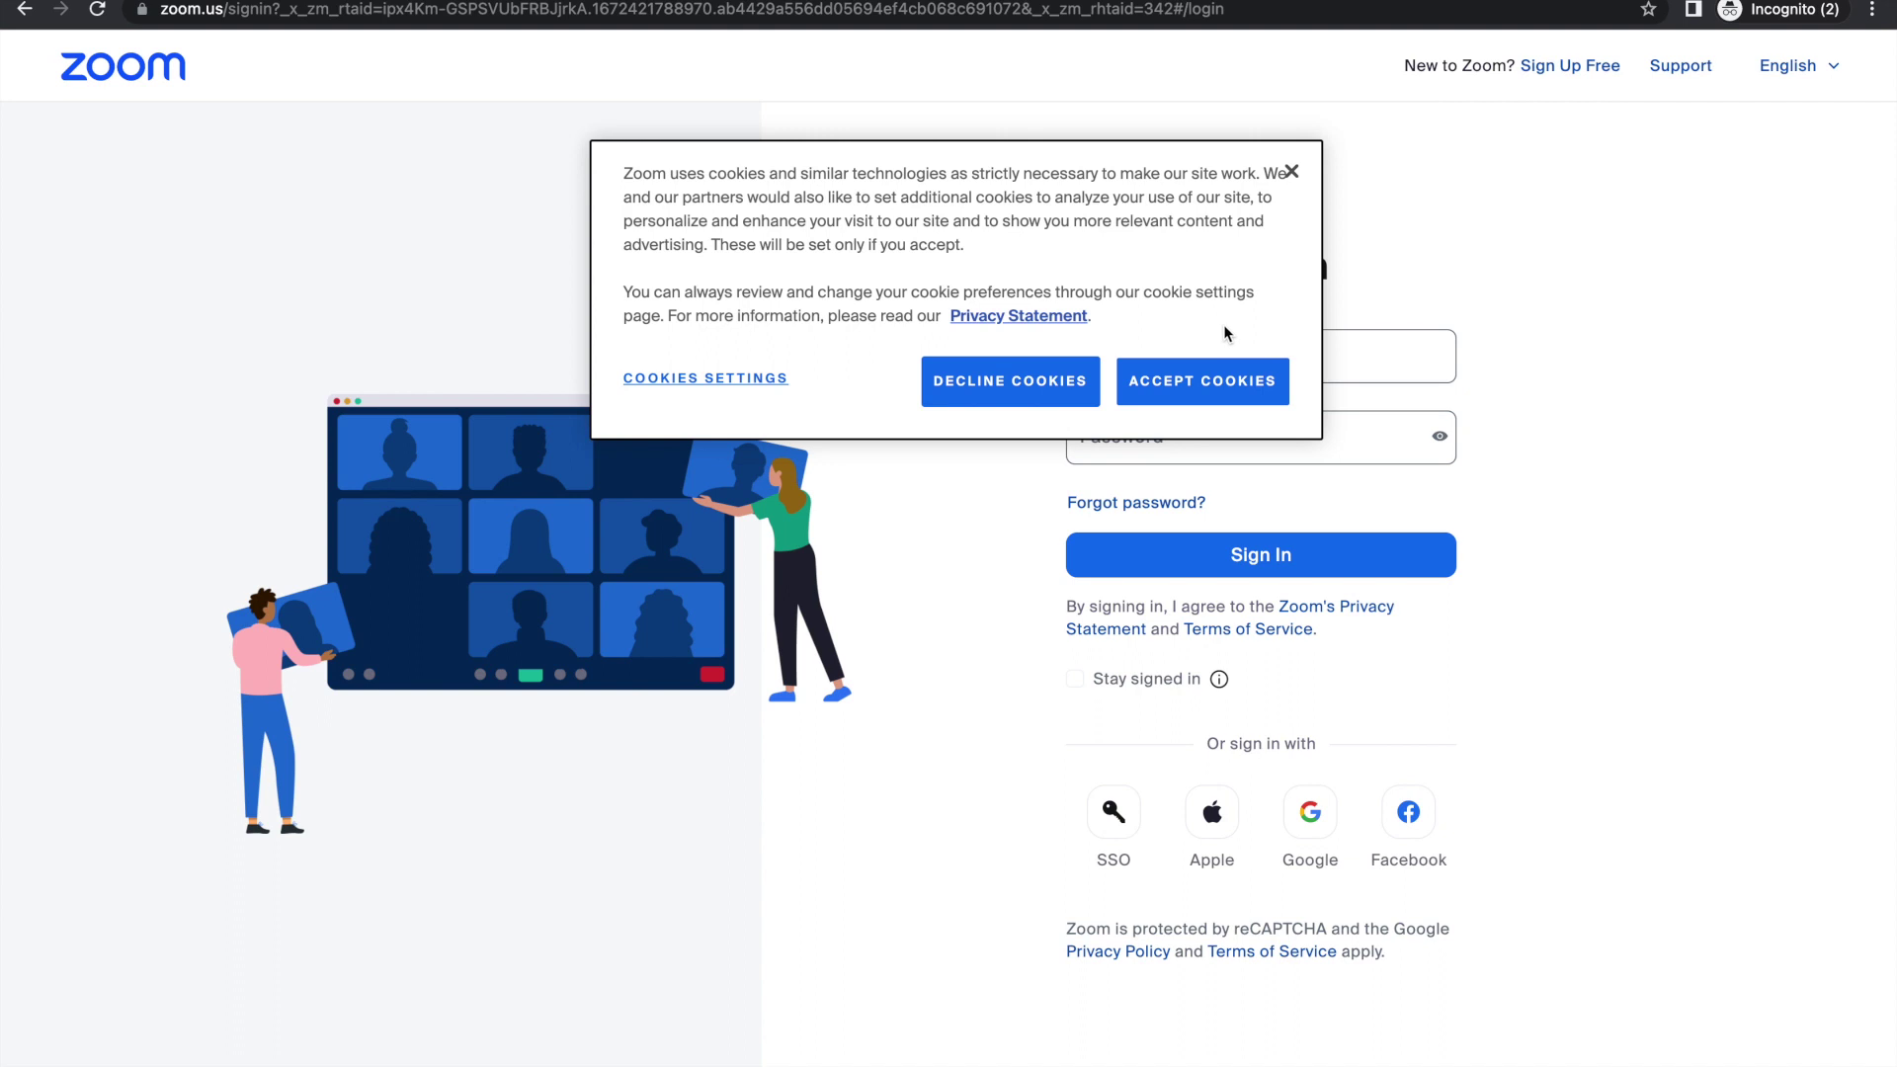
Step: Accept Zoom's cookies and sign in with the Zoom account e-mail
left_click(1203, 377)
left_click(1172, 355)
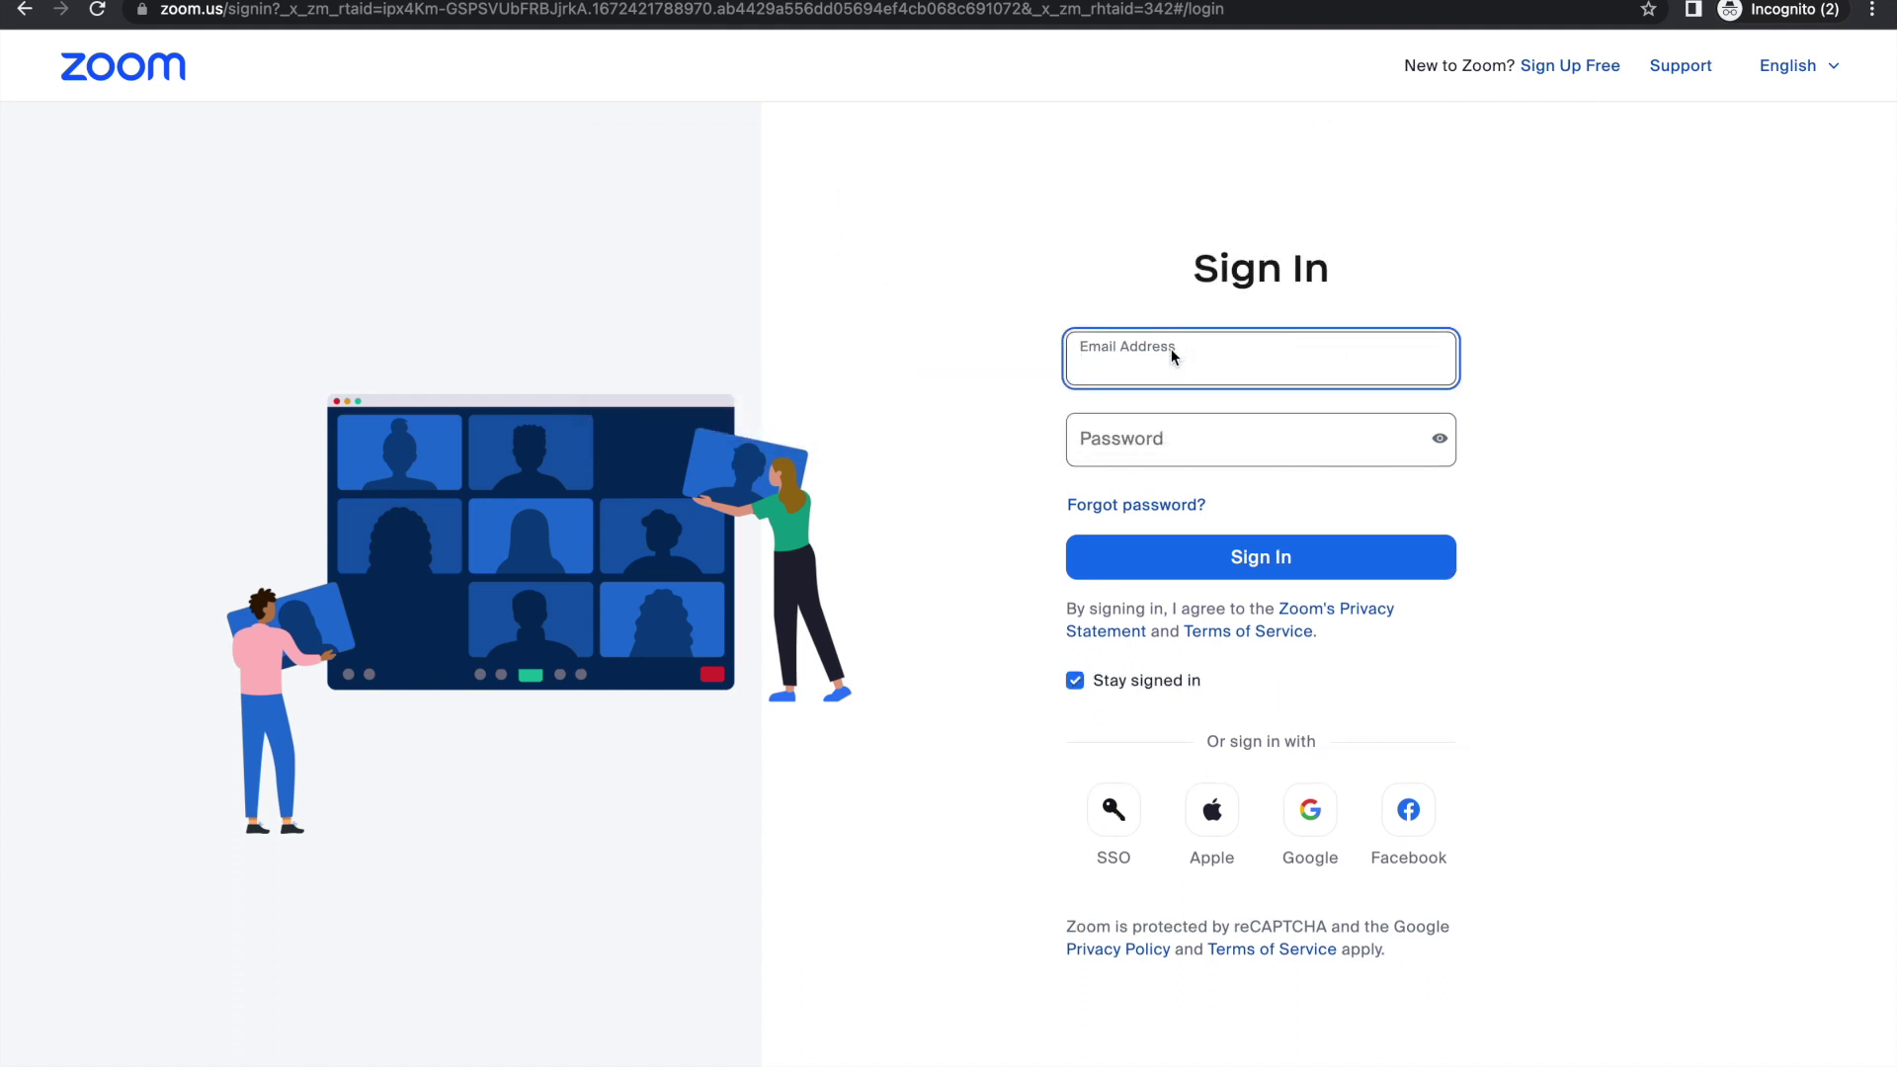
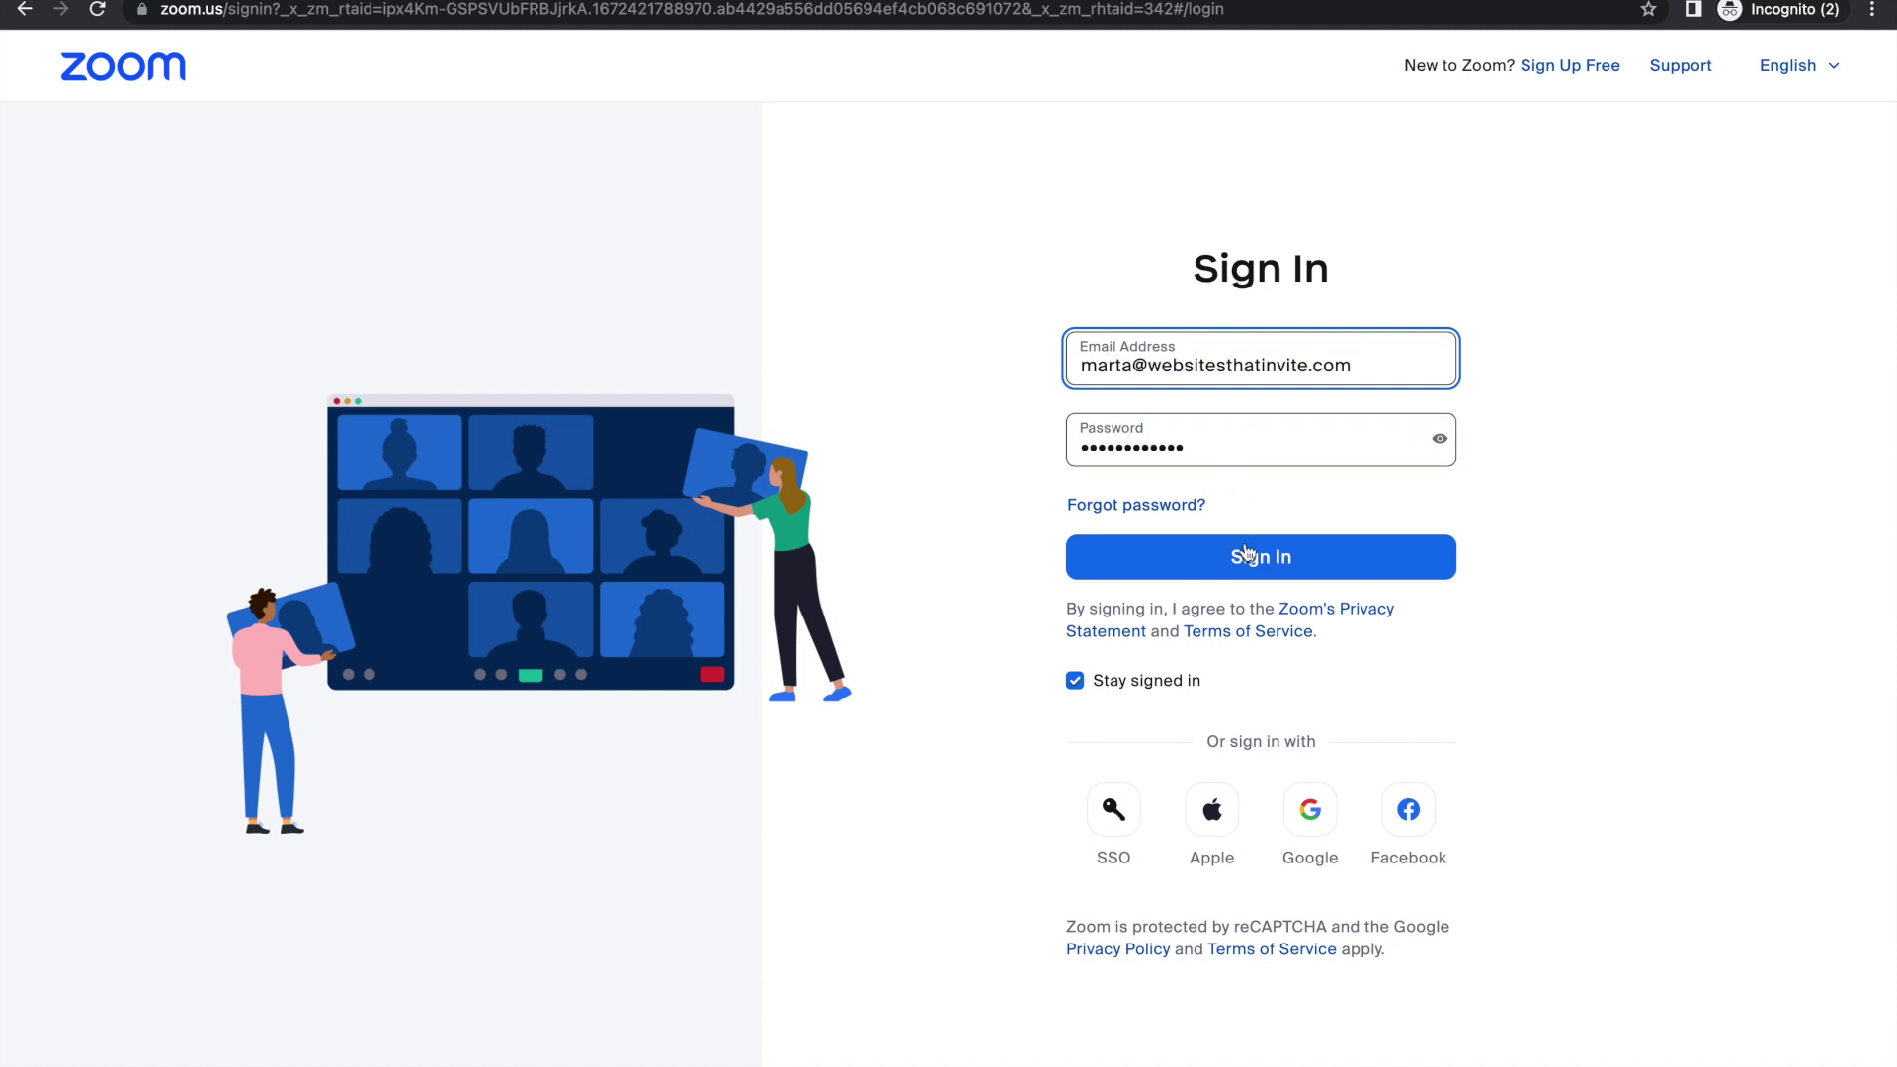
left_click(1248, 561)
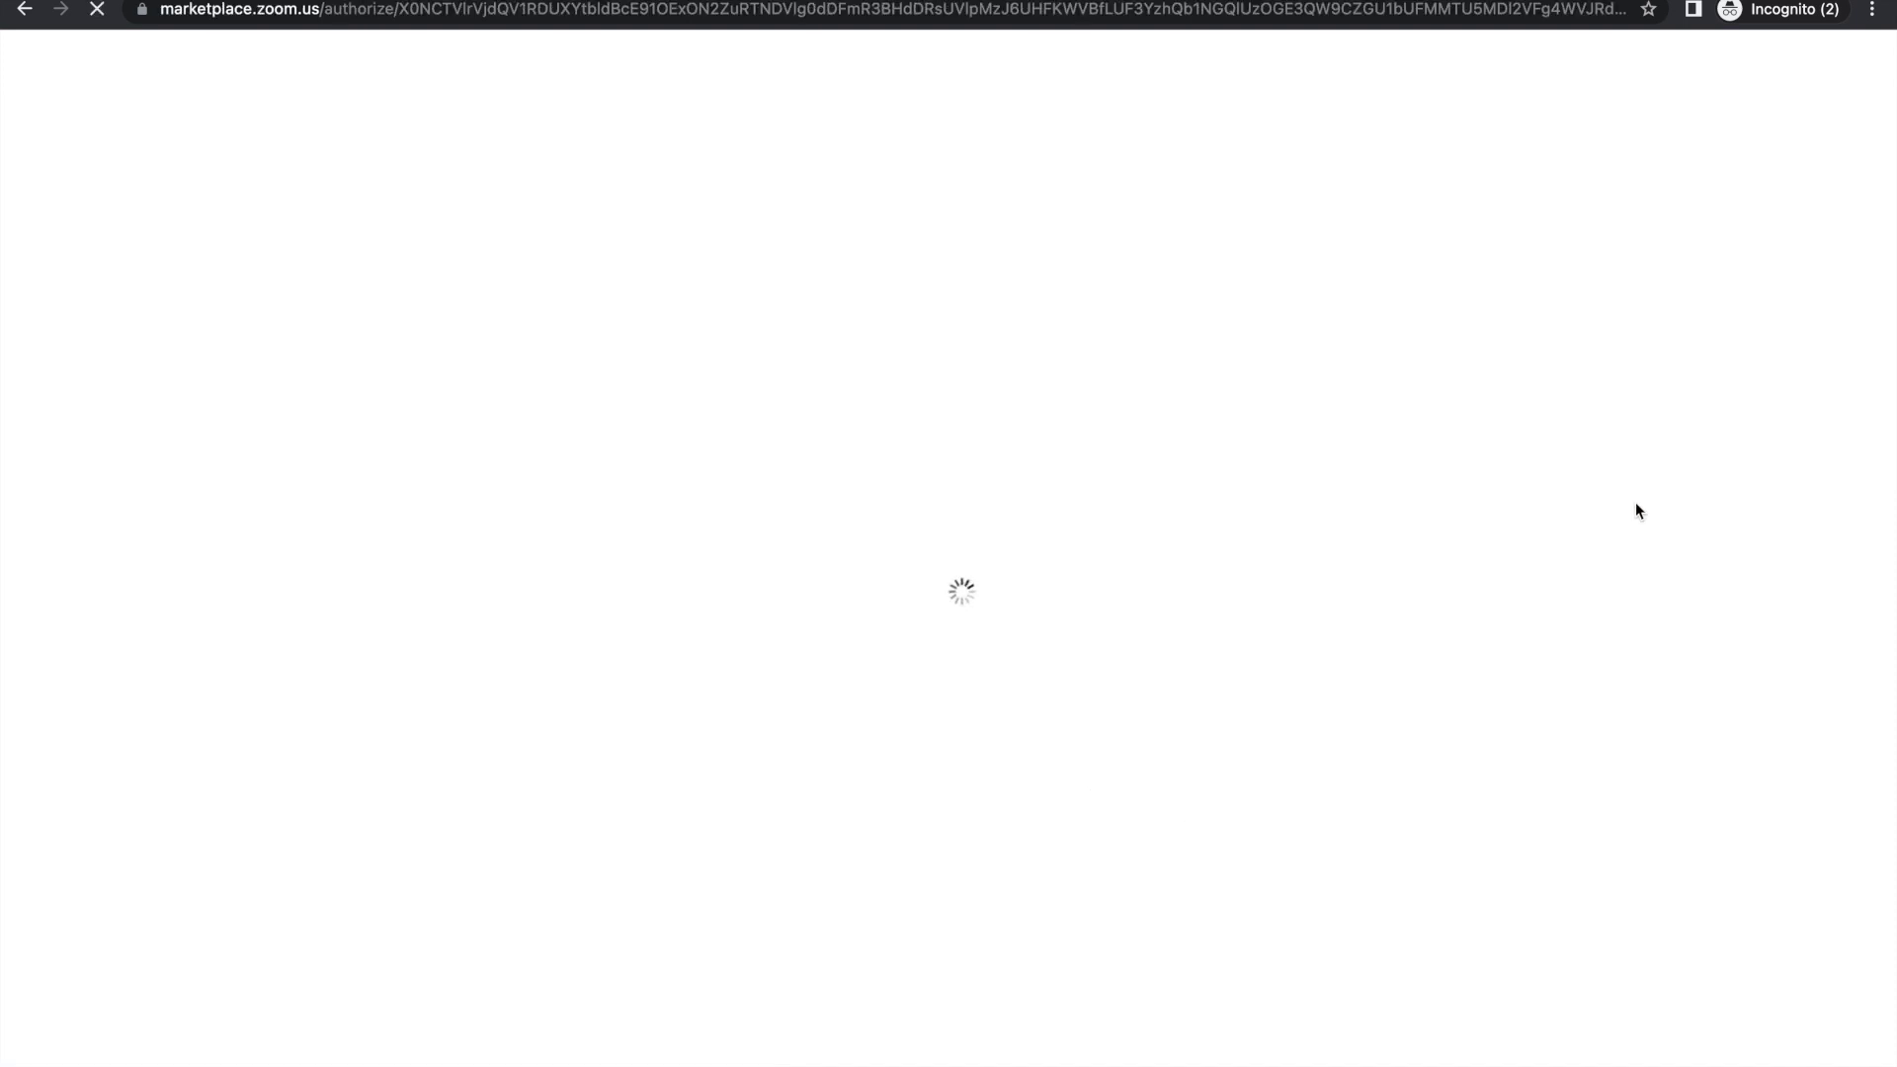
Step: Allow TidyCal to use the Zoom account's shared access permissions
scroll(932, 309, "down", 1)
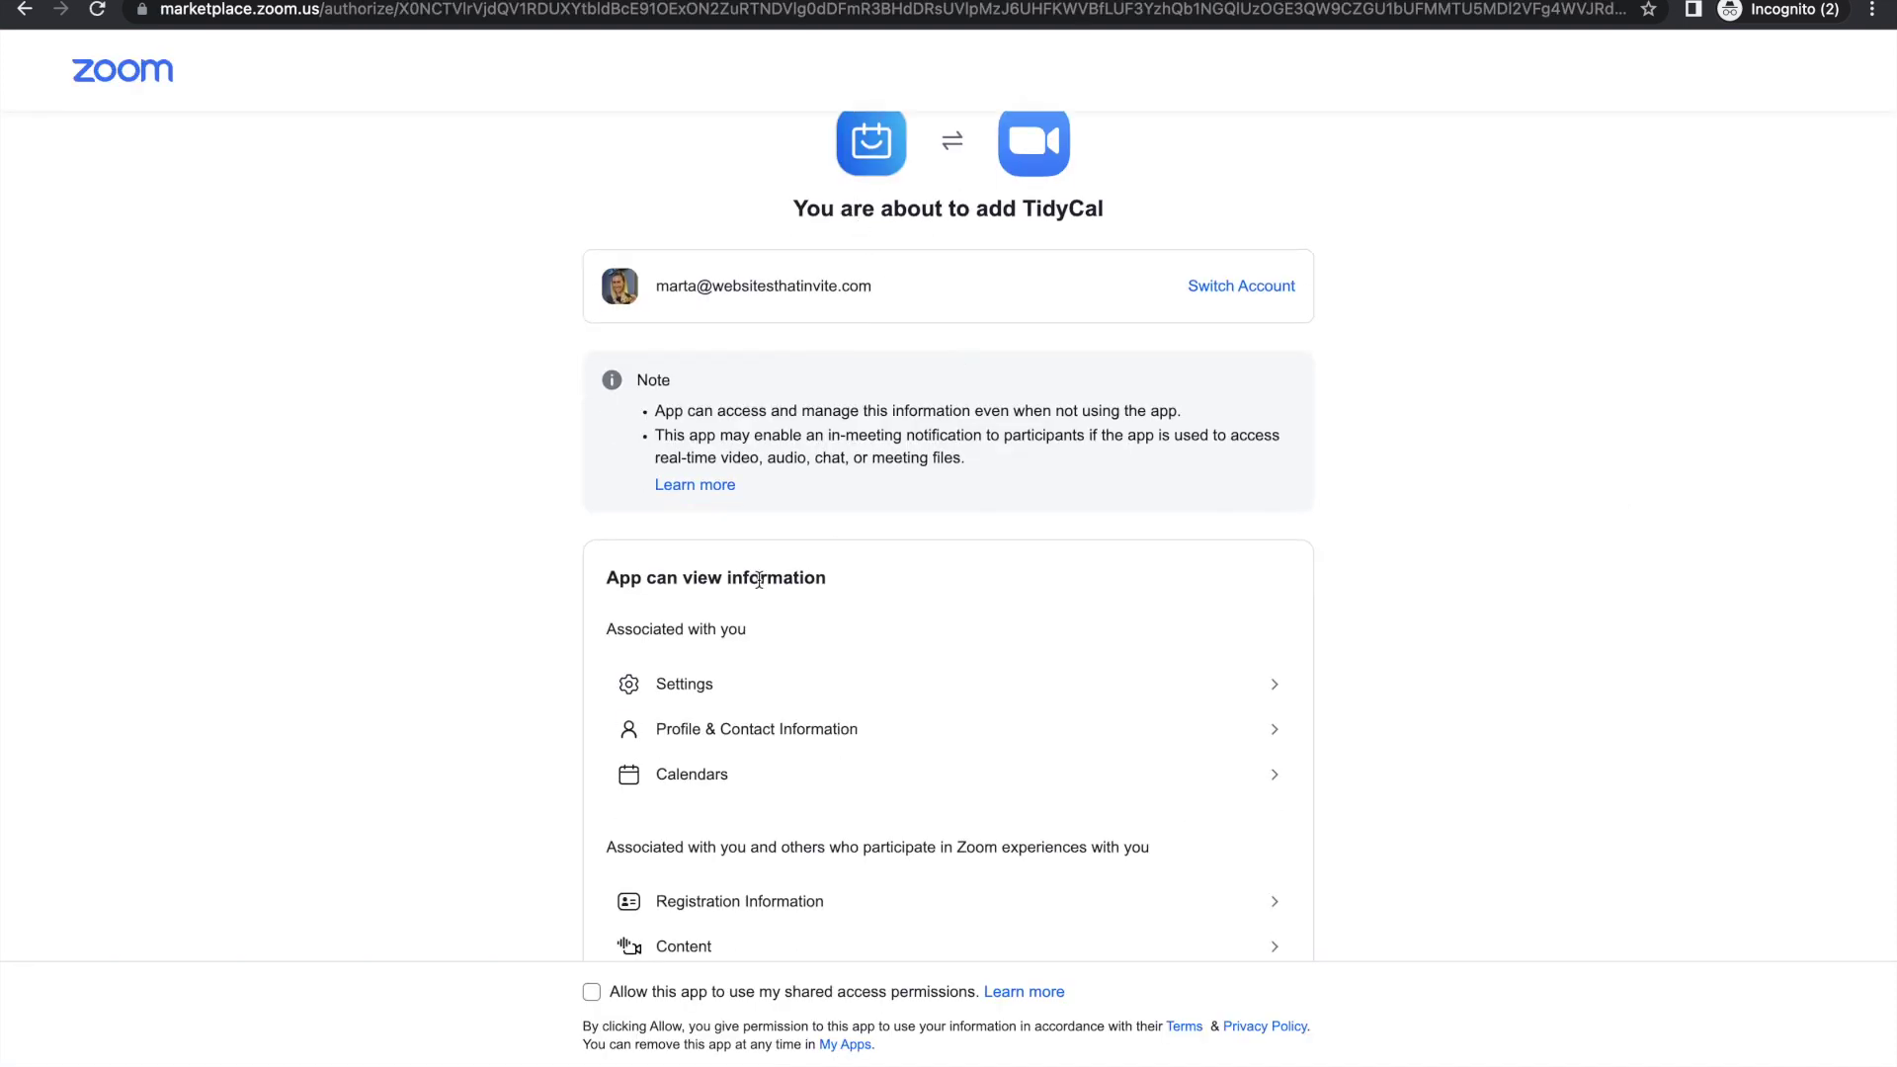
scroll(762, 576, "down", 5)
scroll(759, 580, "down", 1)
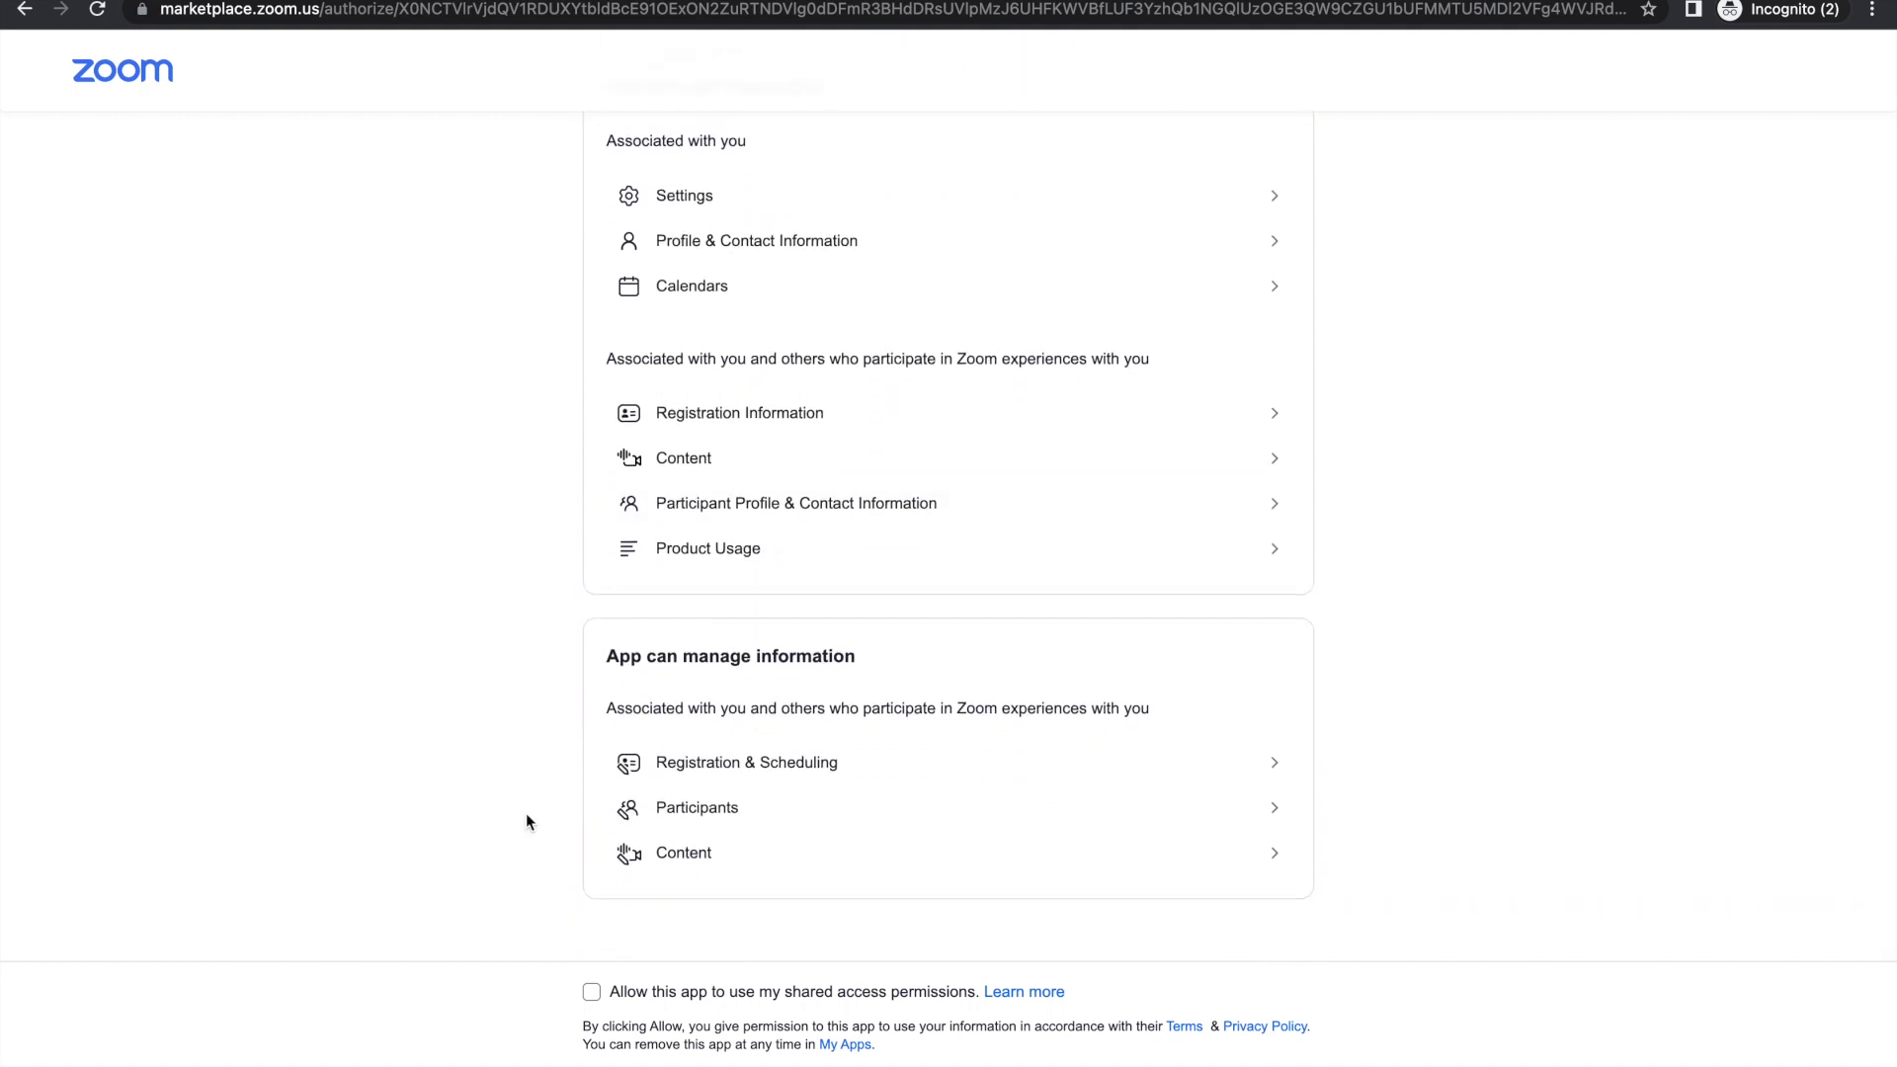
left_click(593, 993)
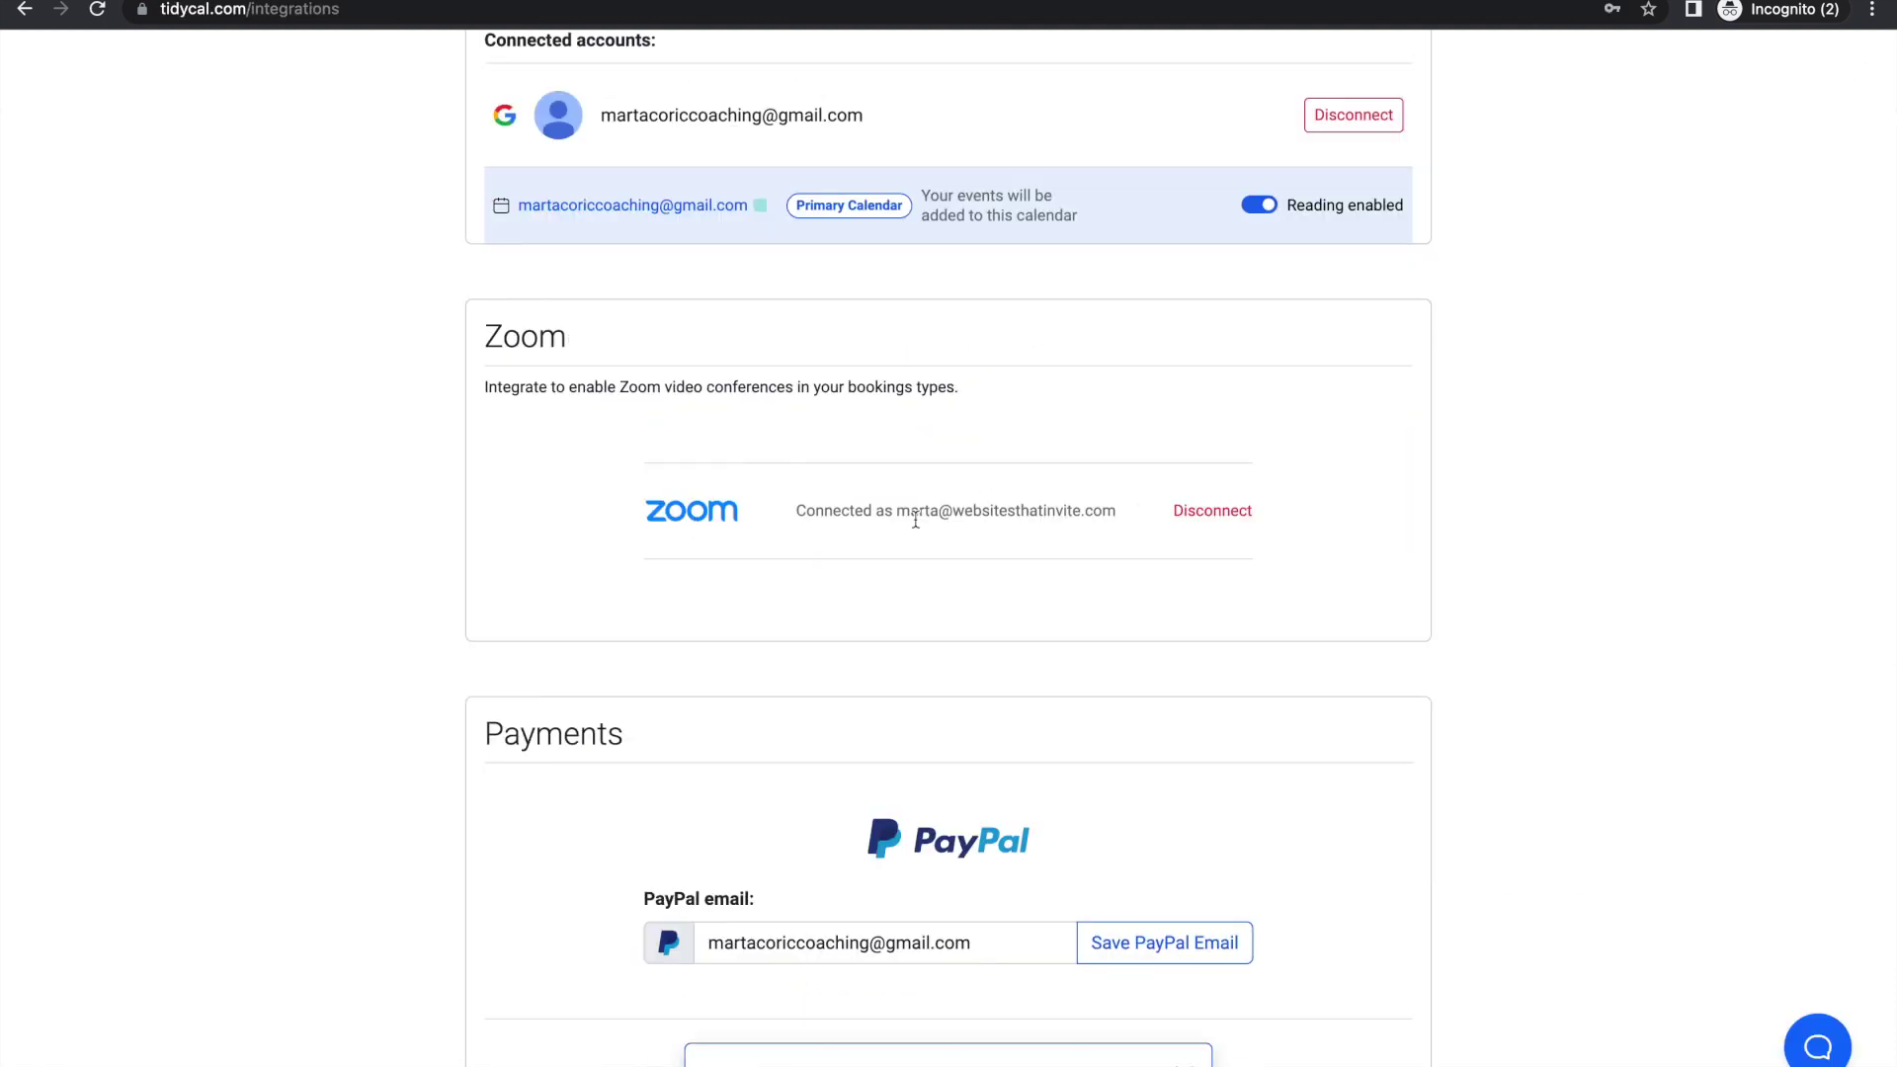
Step: Review the Integrations page showing Google calendar and Zoom connected, plus Stripe and PayPal payment settings
scroll(884, 603, "down", 5)
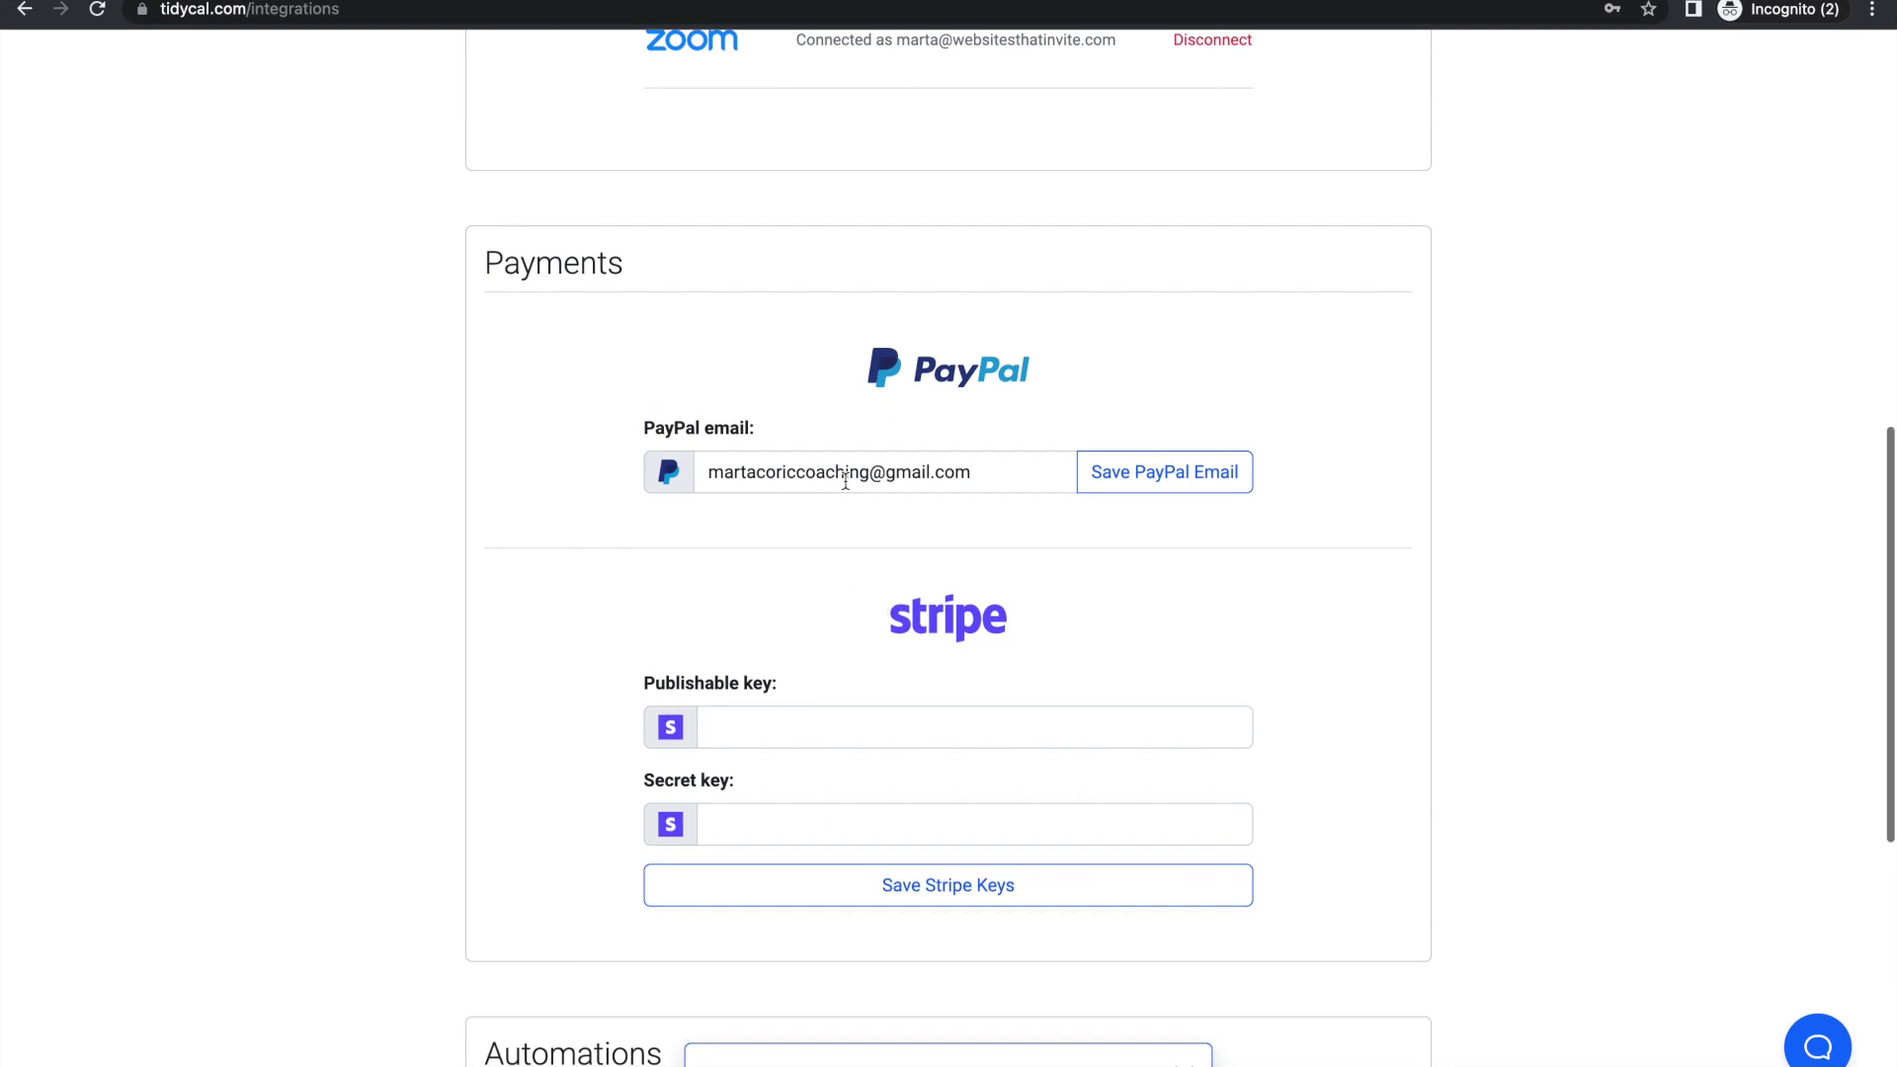
scroll(1027, 642, "down", 8)
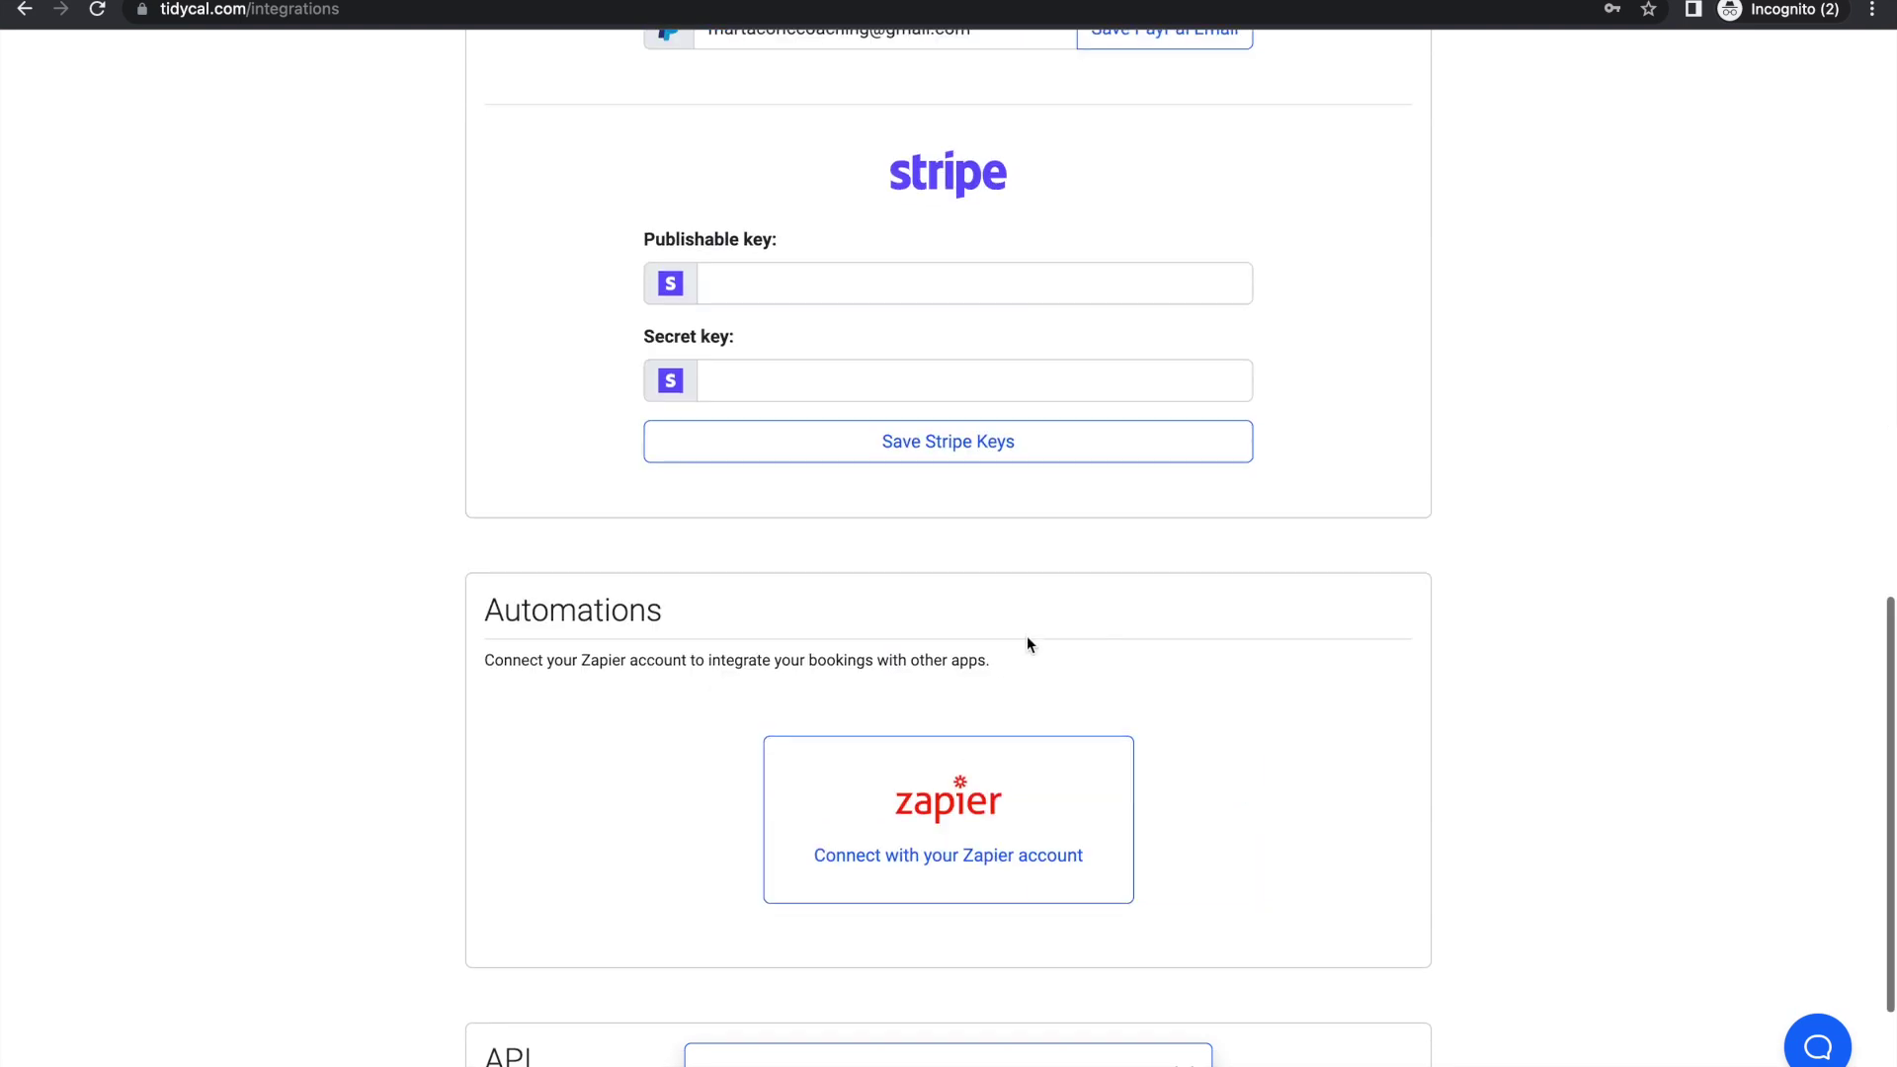
scroll(1028, 644, "up", 5)
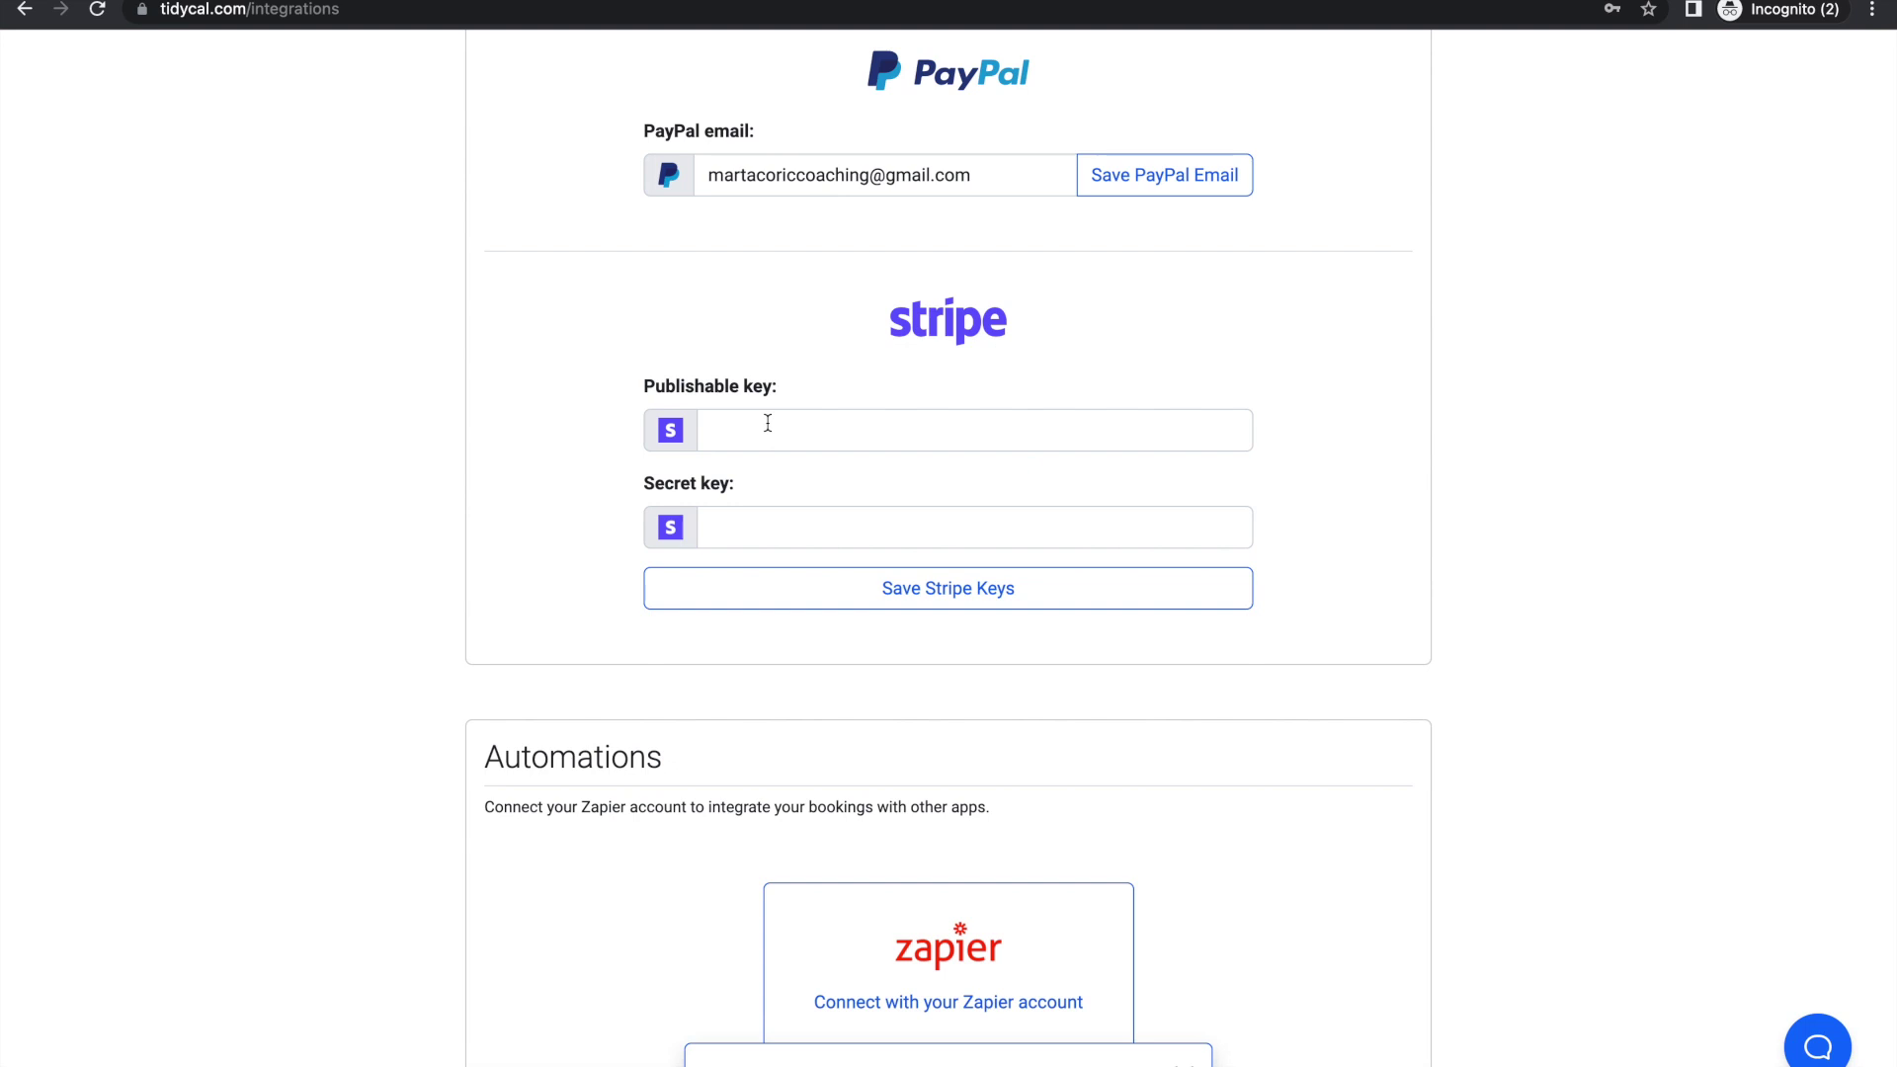
left_click(767, 423)
key("Escape")
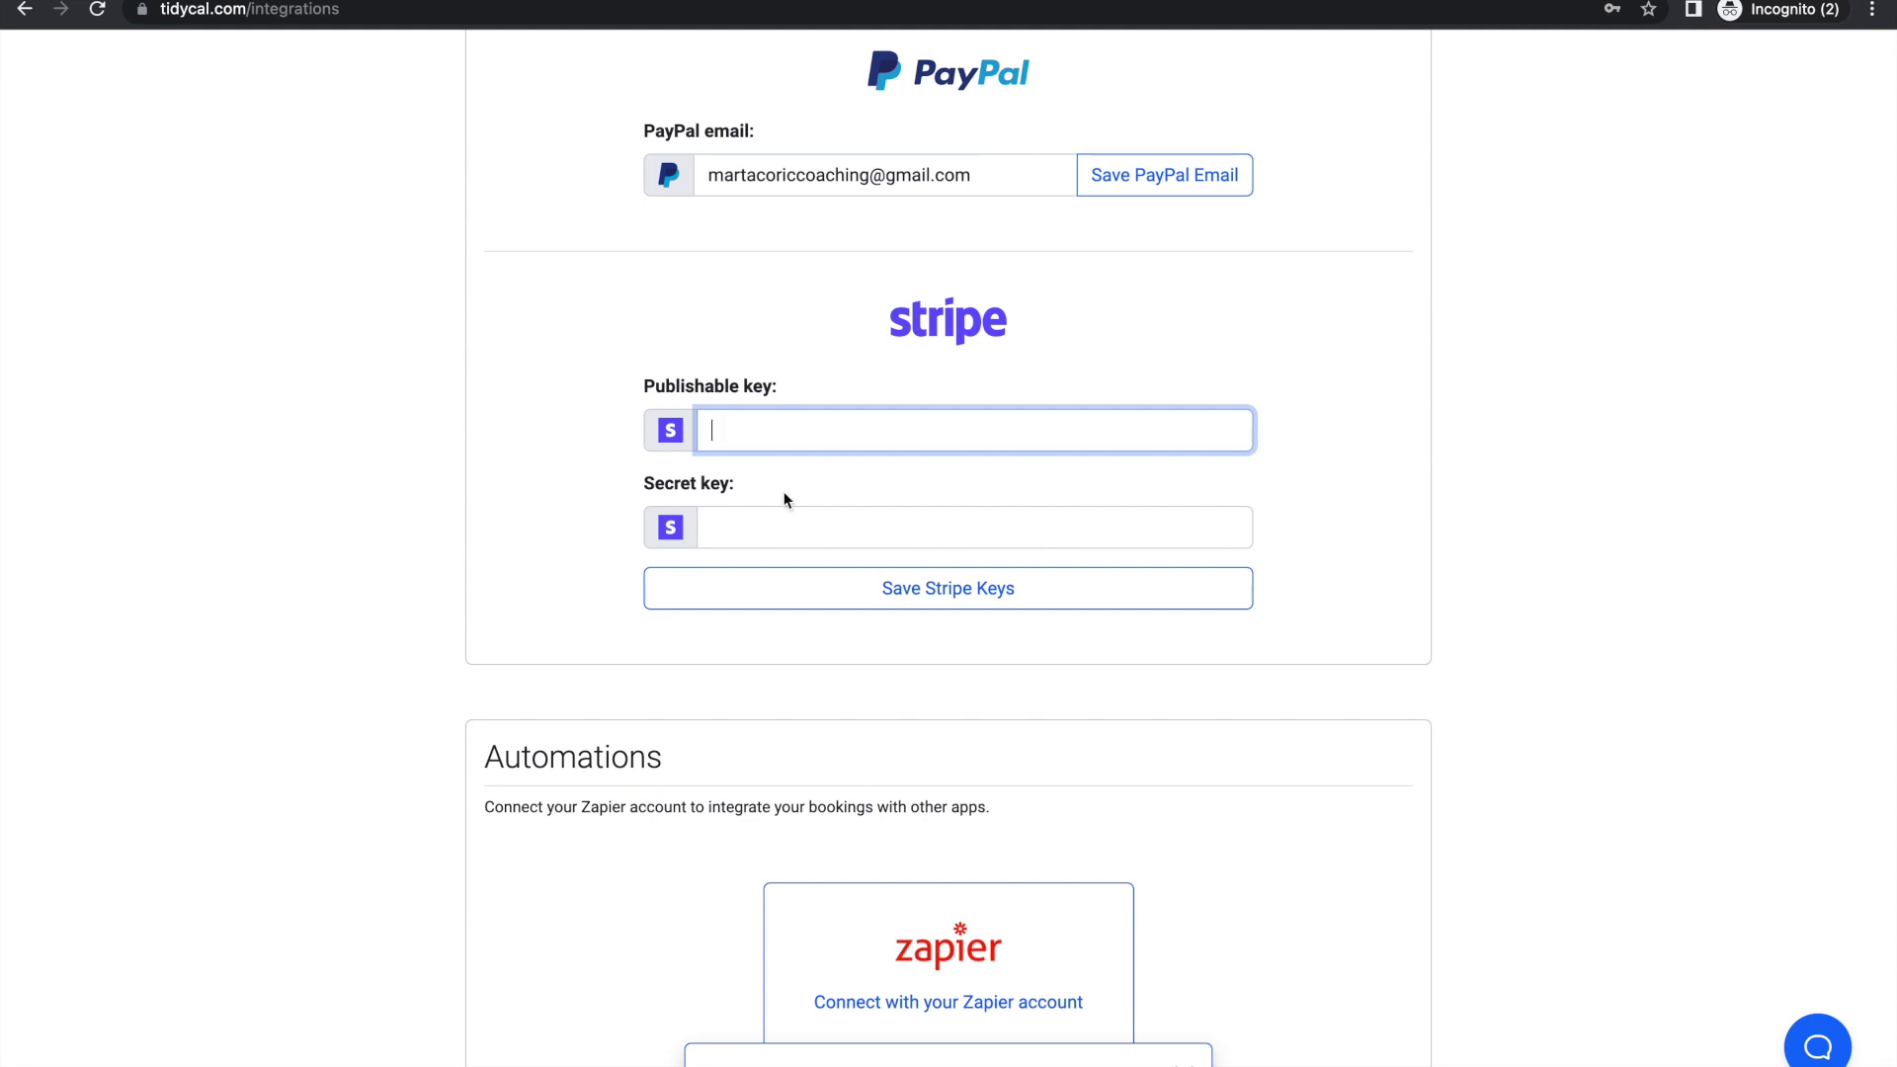
scroll(1091, 620, "up", 2)
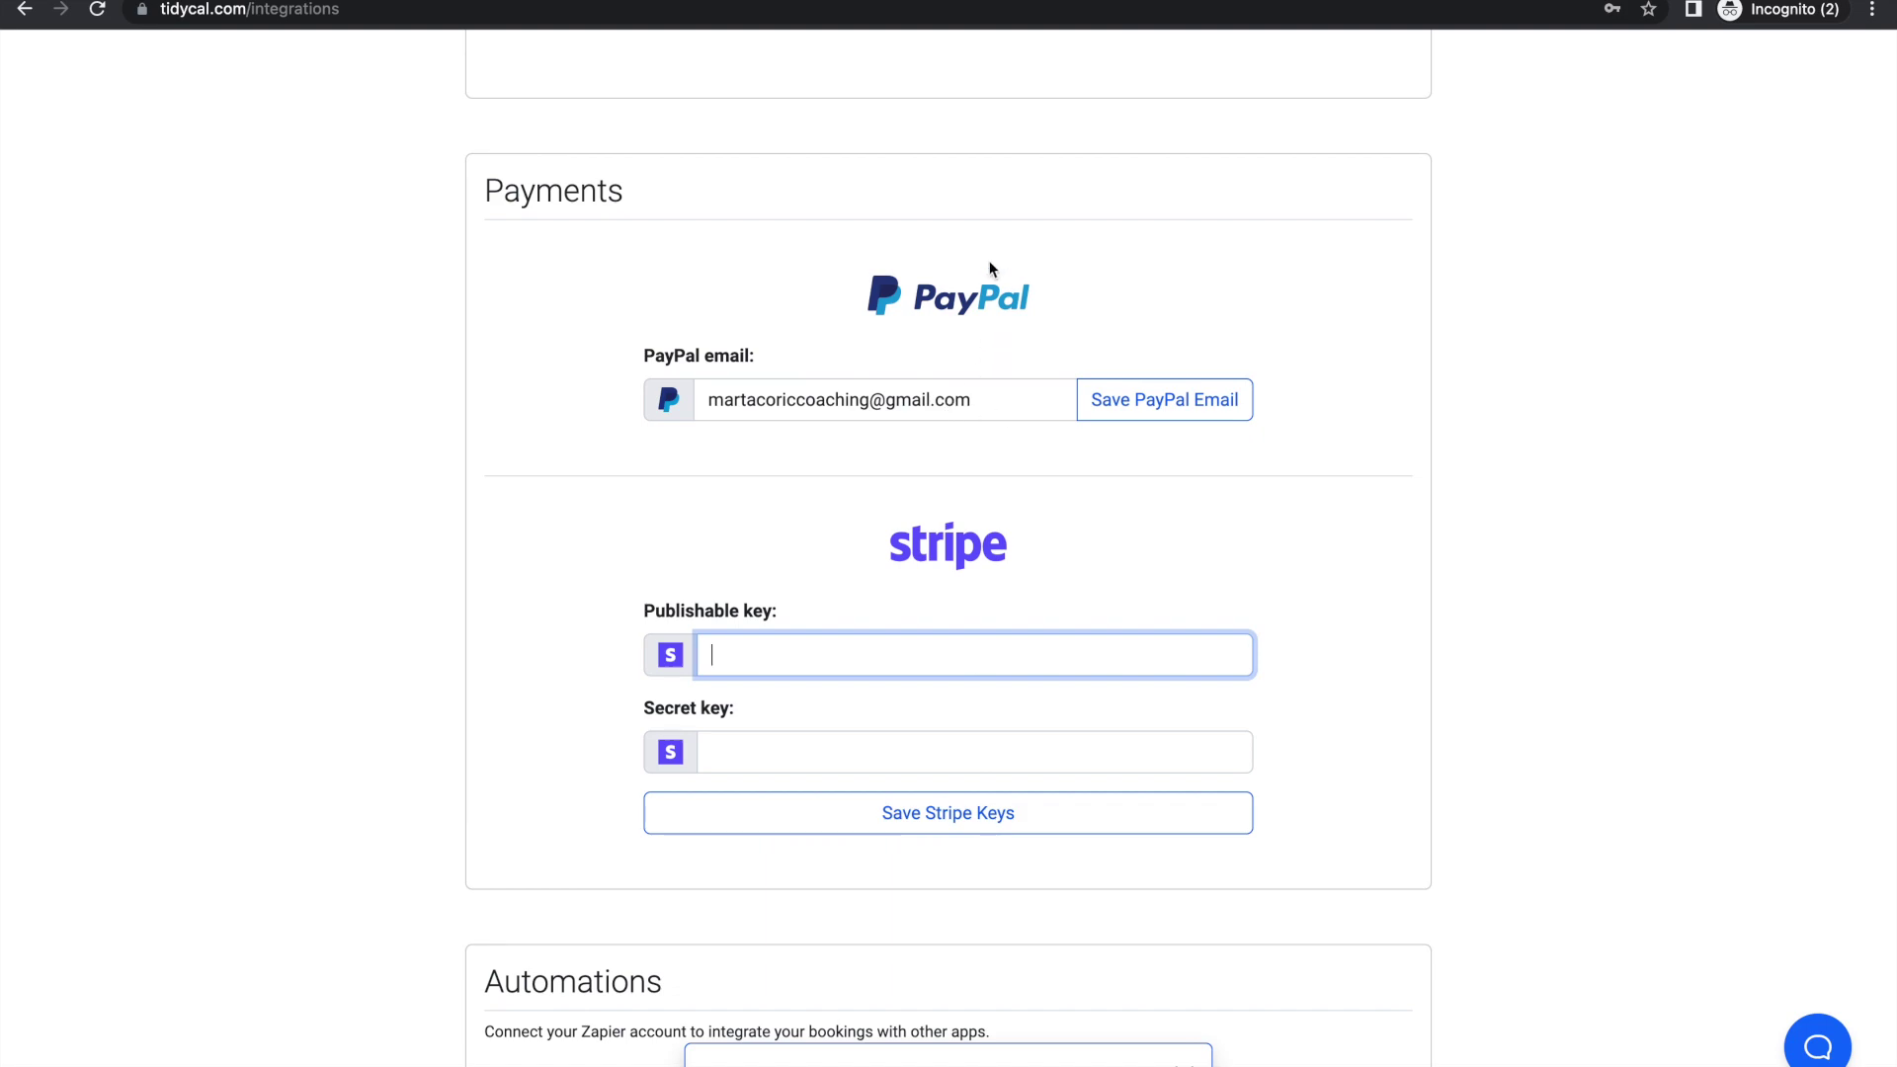
scroll(991, 267, "up", 1)
scroll(991, 267, "up", 6)
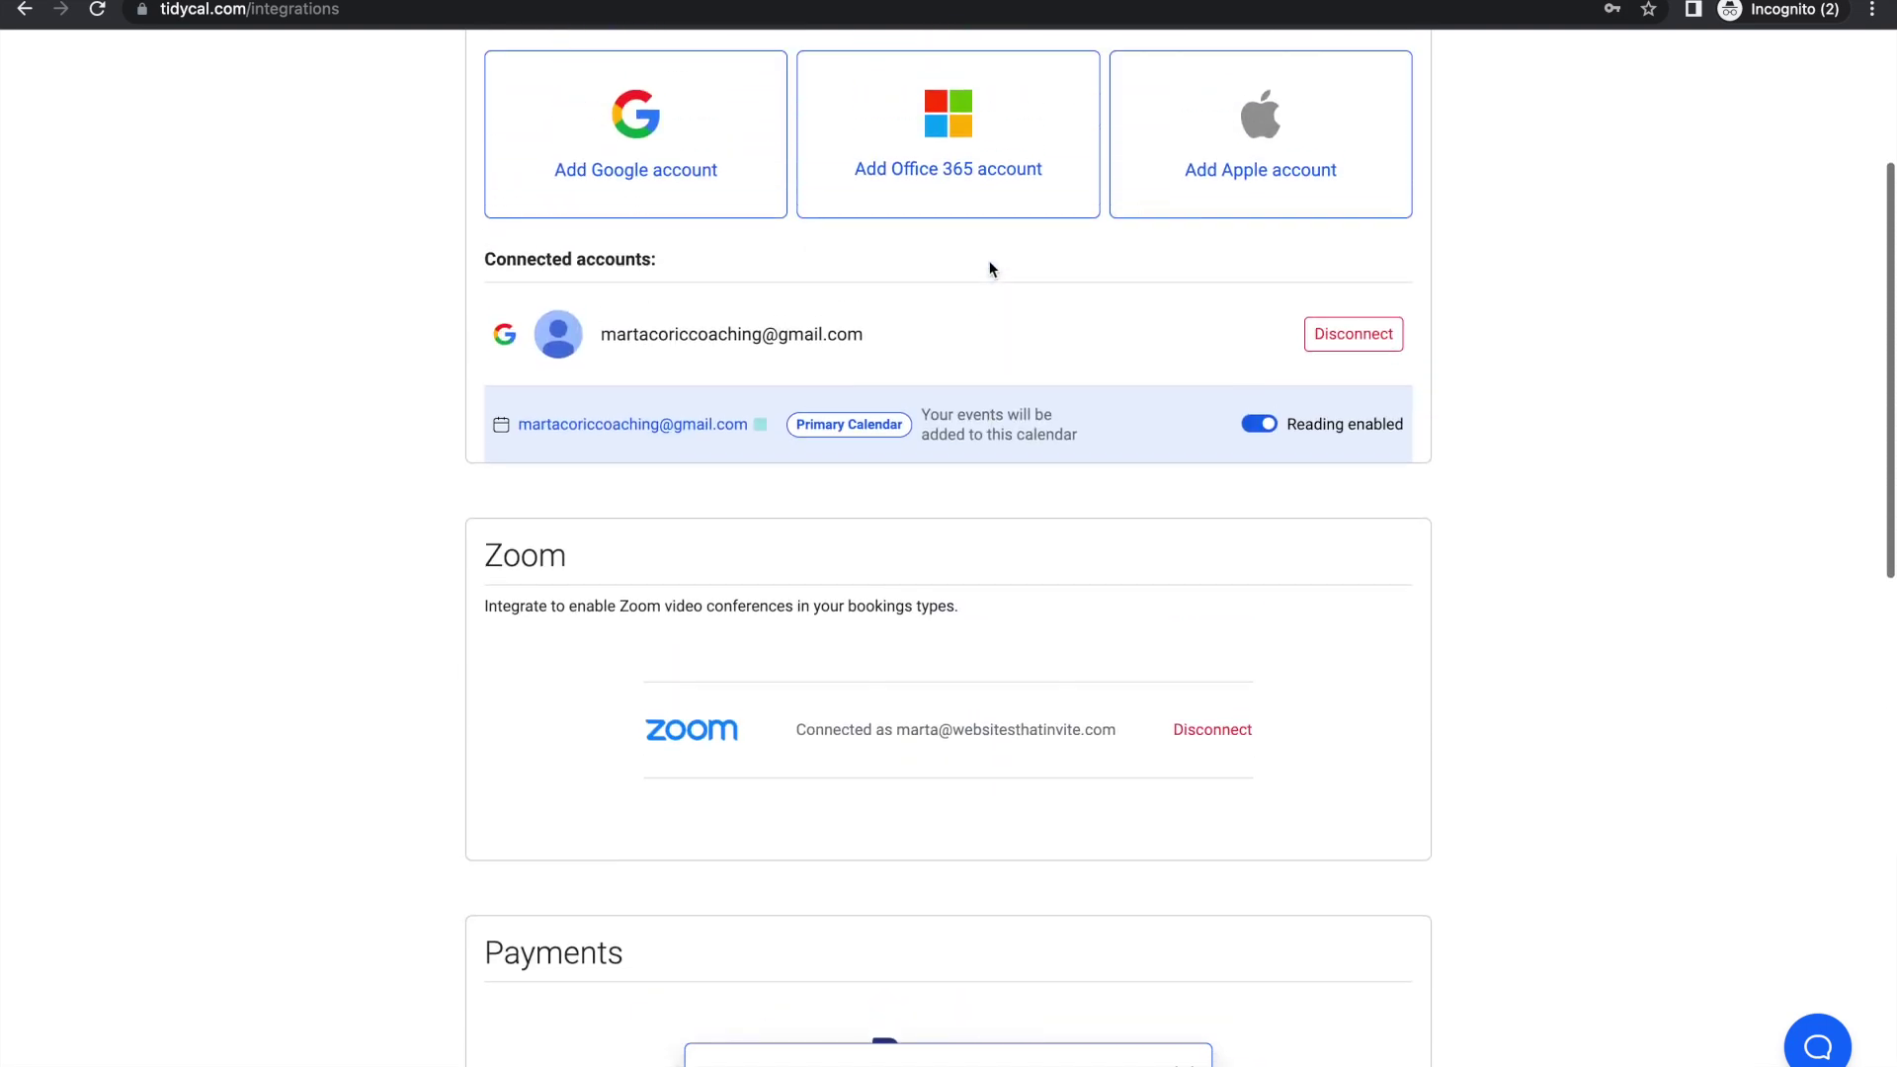
scroll(991, 268, "up", 4)
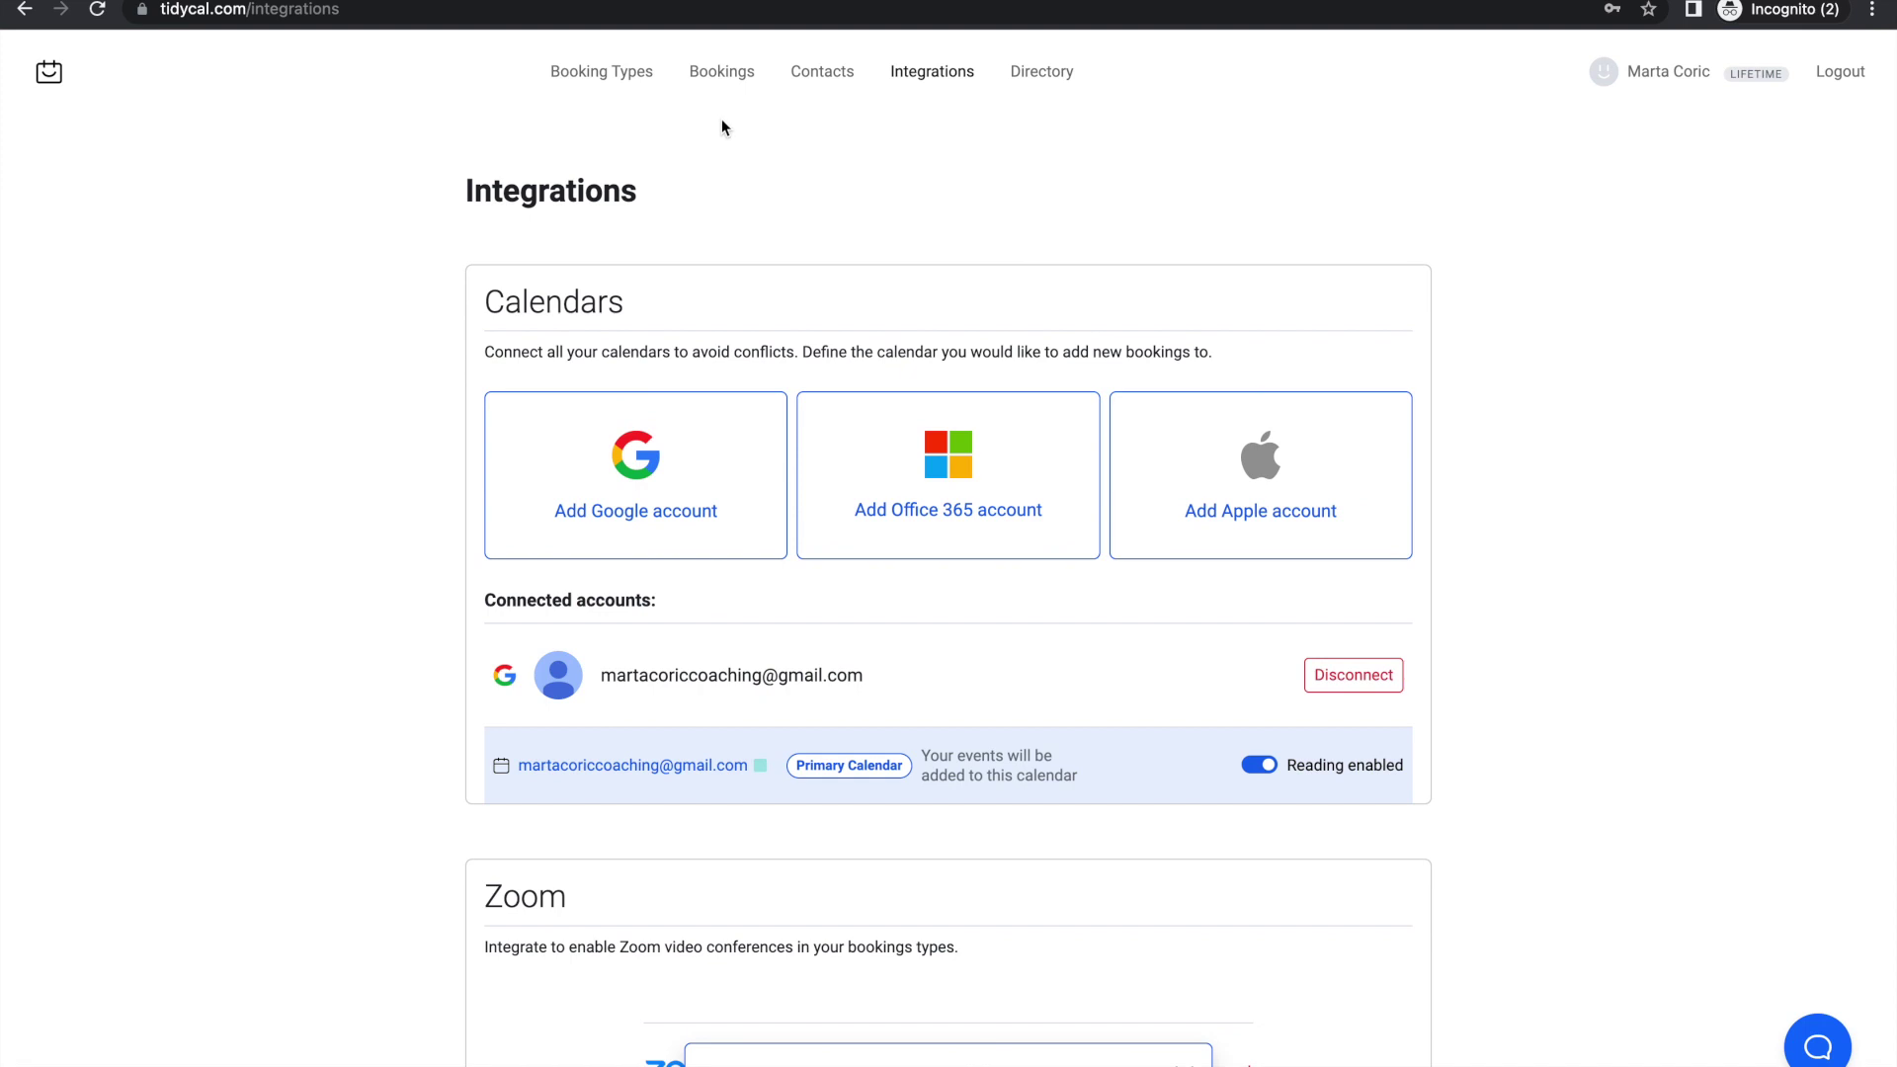
Step: Reopen the coaching booking type and switch its video link source from Static link to Zoom
left_click(601, 75)
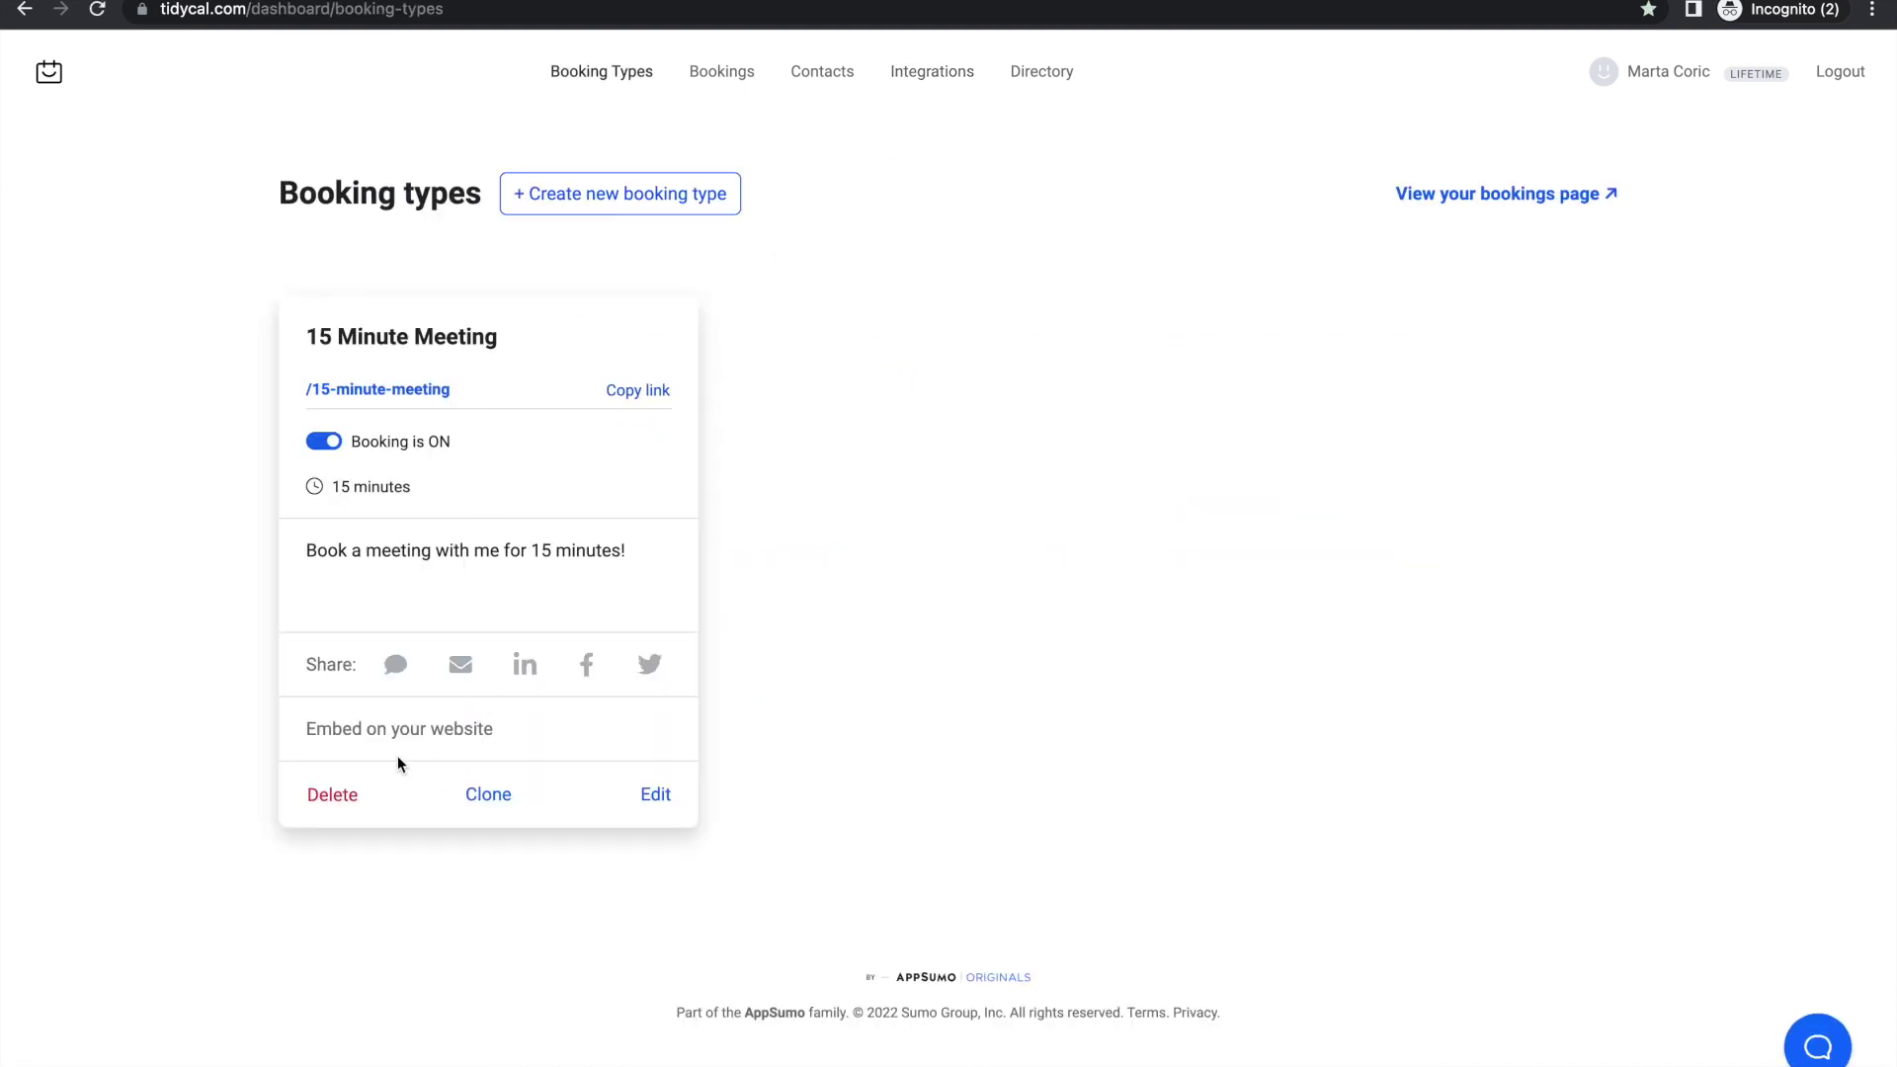
left_click(660, 797)
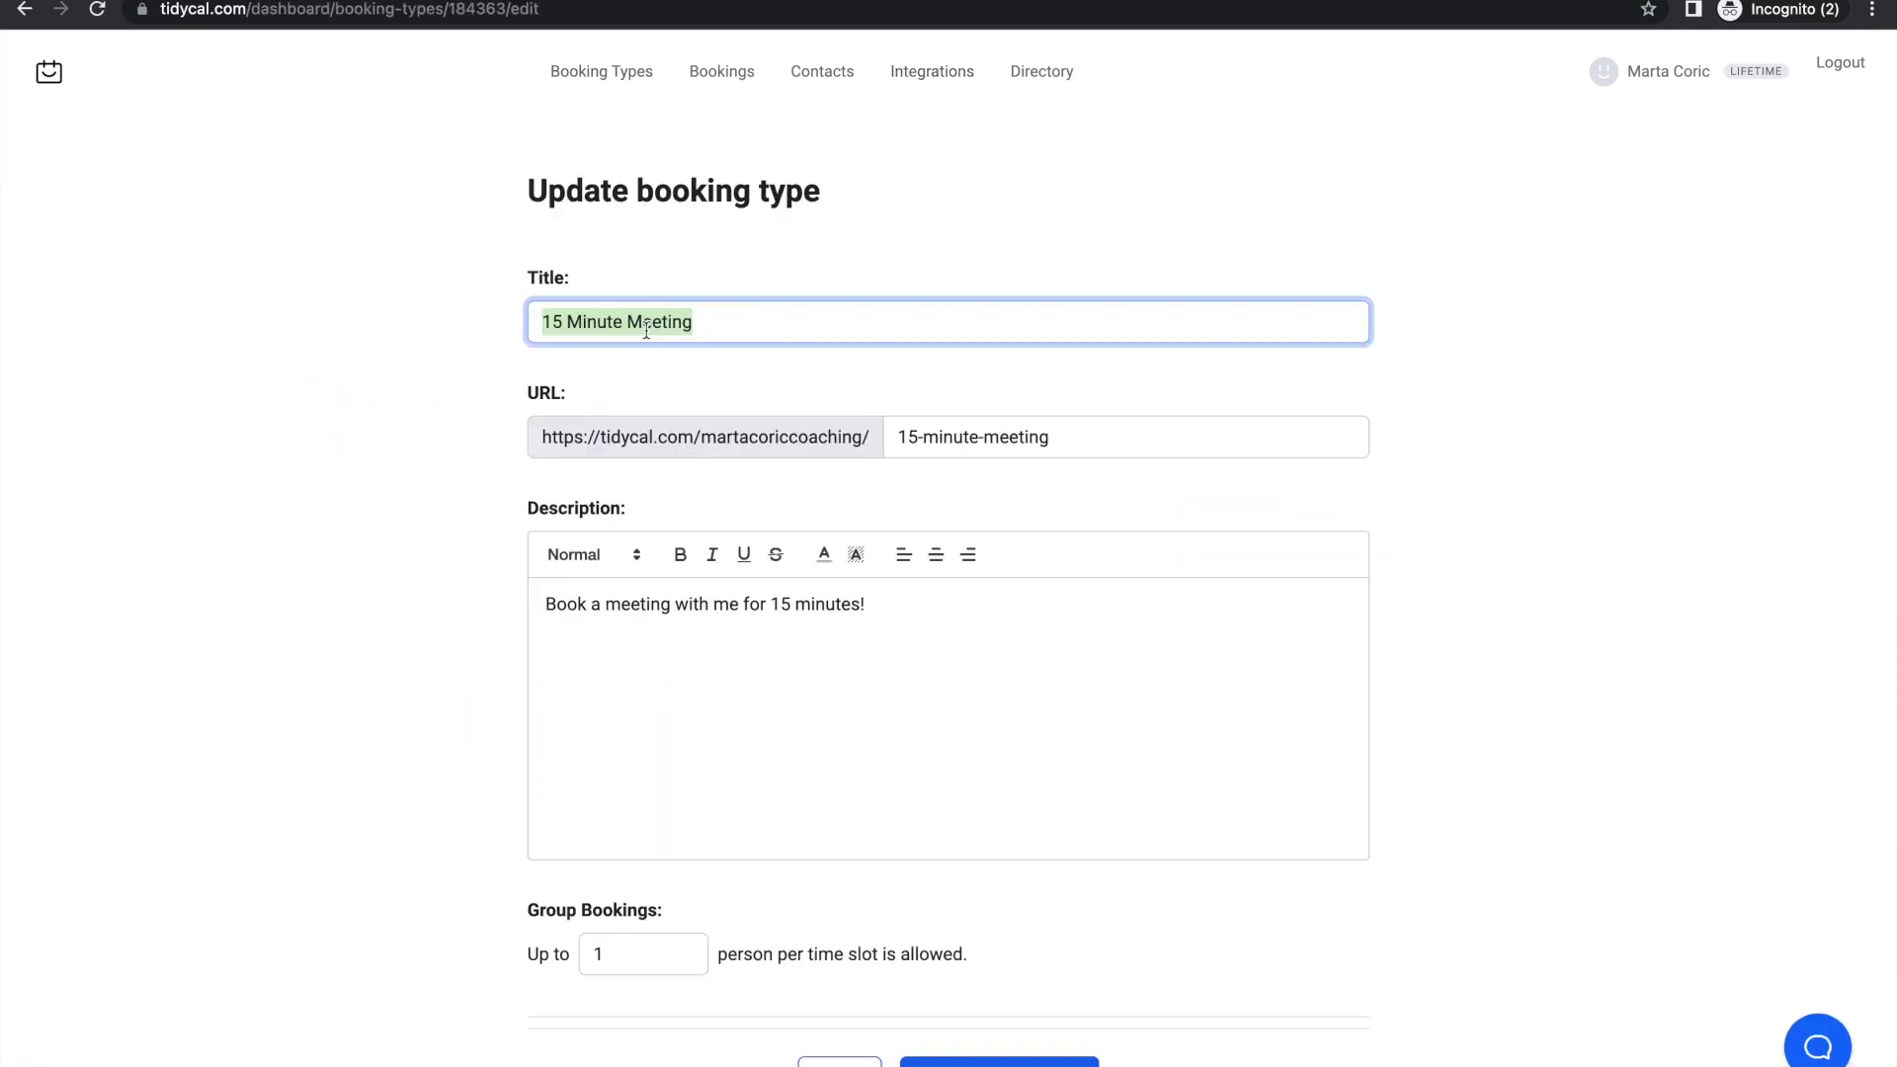
type("coachi")
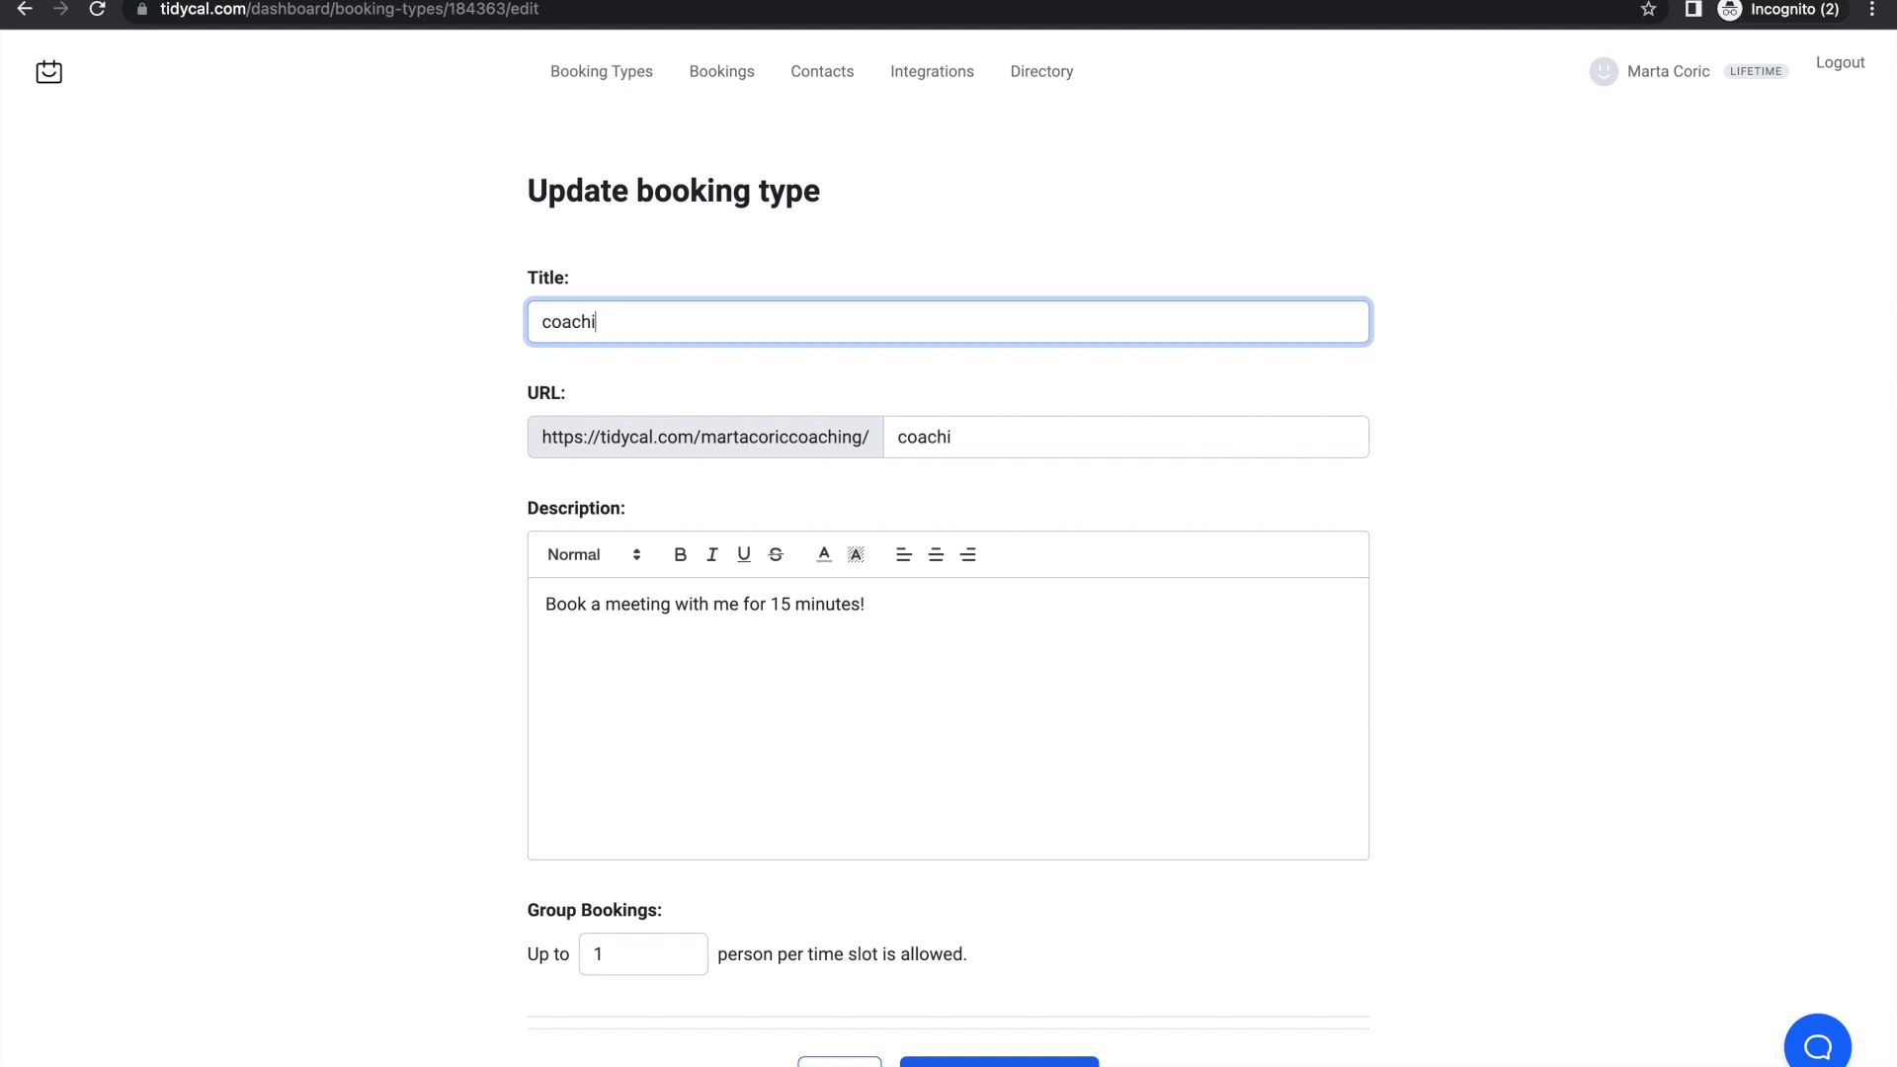
scroll(579, 721, "down", 5)
left_click(579, 725)
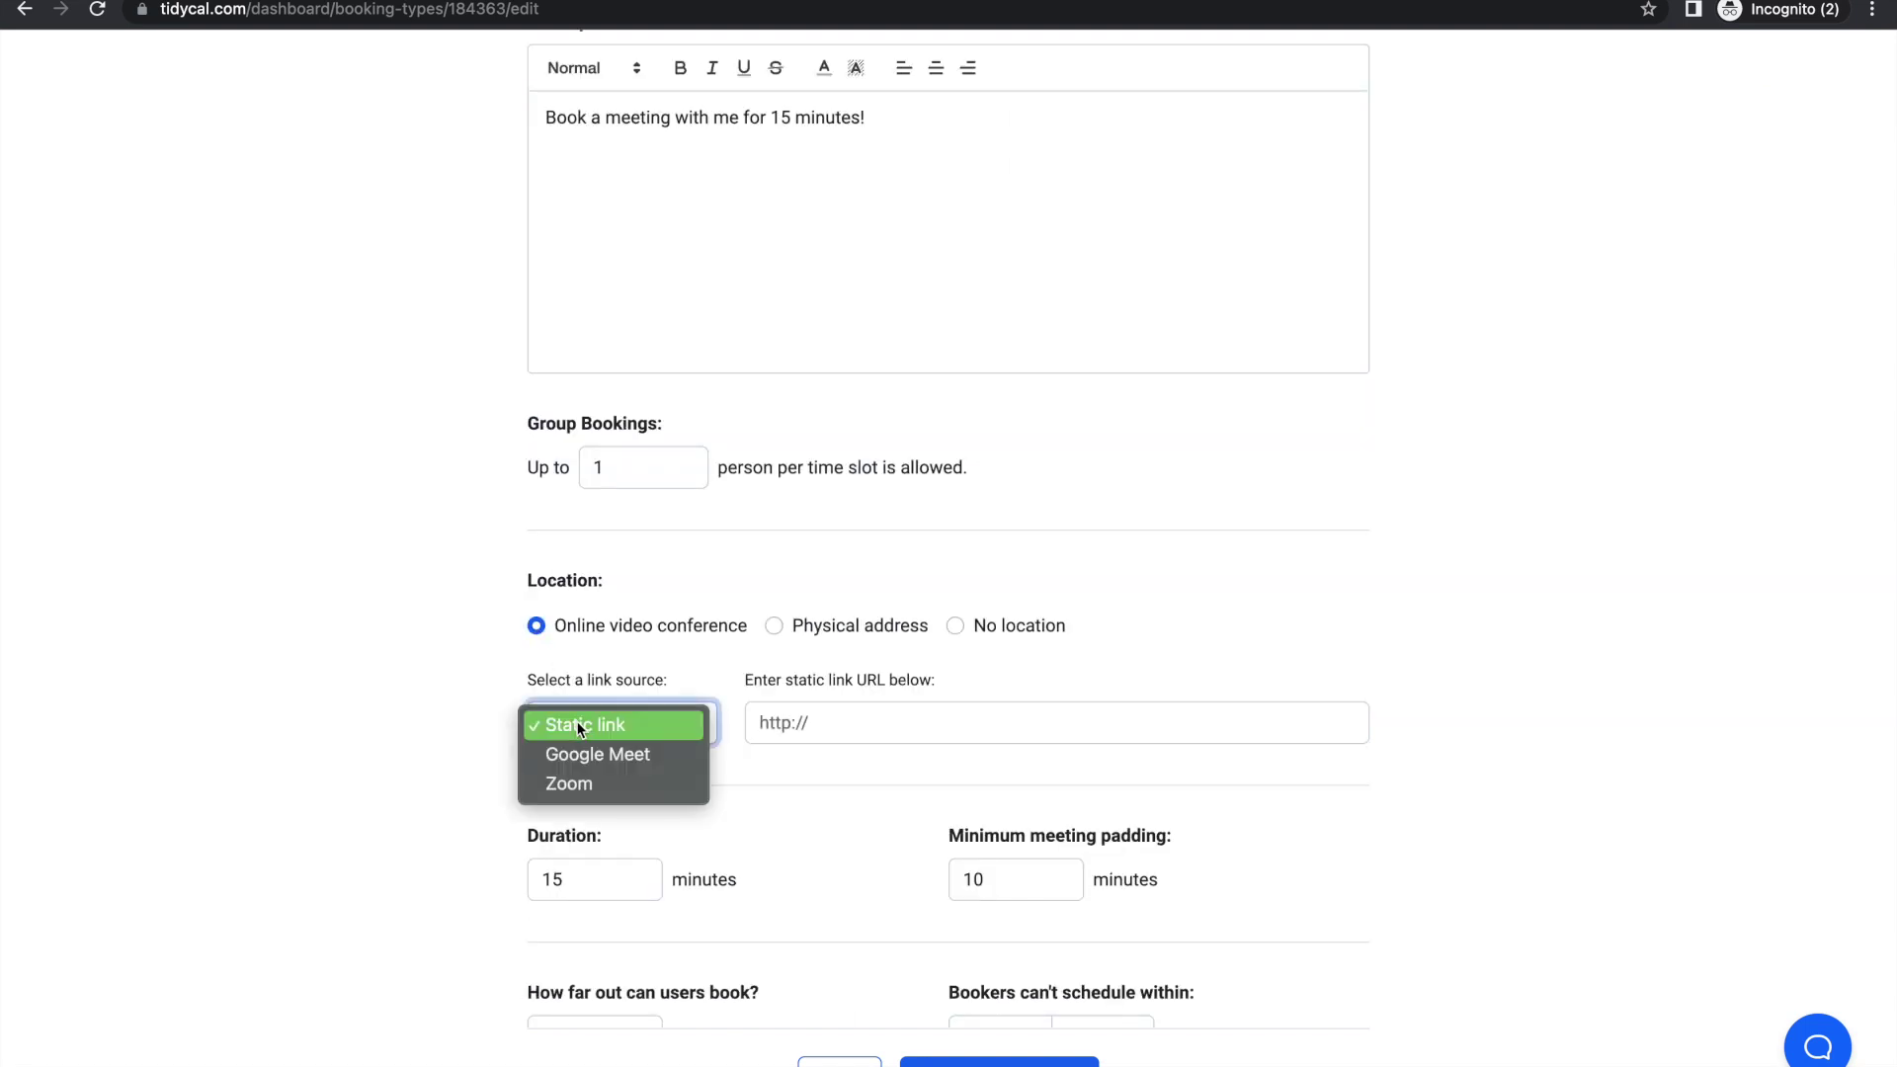
left_click(569, 784)
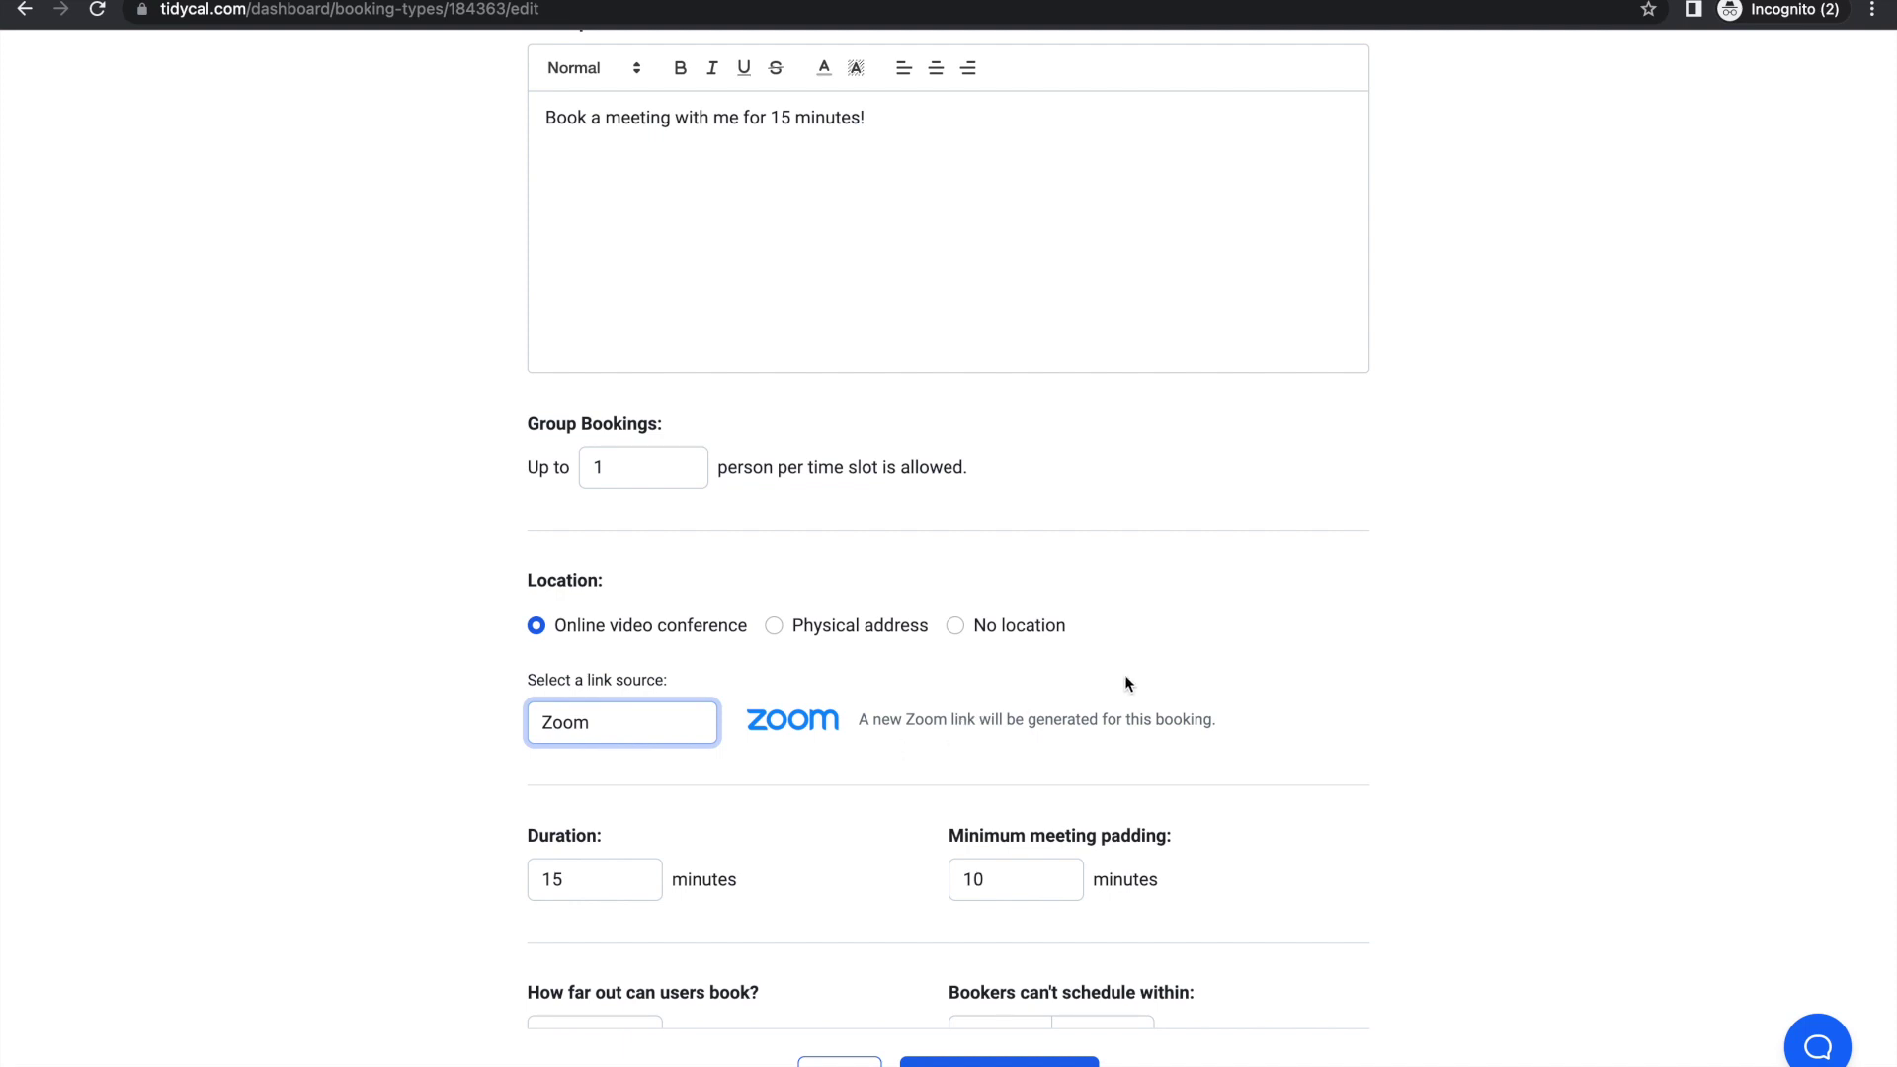
scroll(772, 867, "down", 1)
scroll(772, 869, "down", 1)
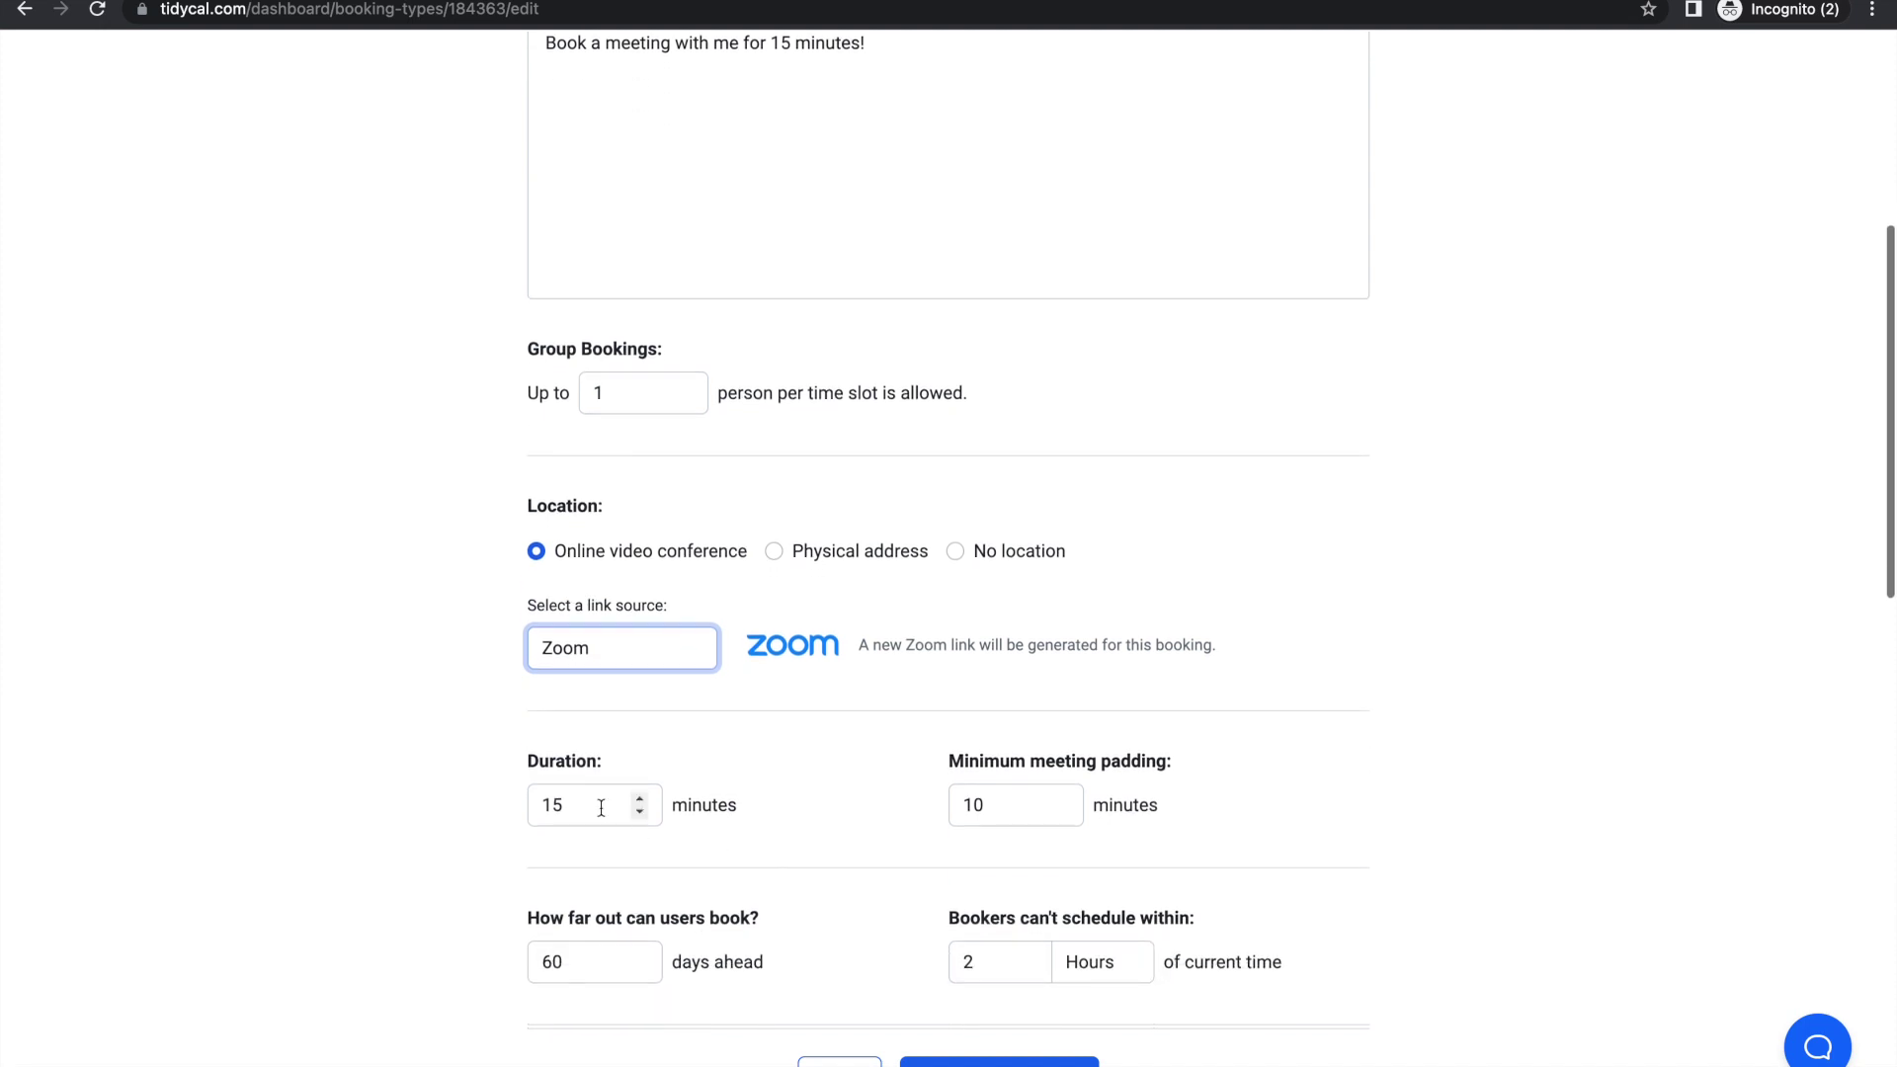
Step: Set the duration to 60 minutes and the minimum meeting padding to 30
double_click(539, 806)
type("60")
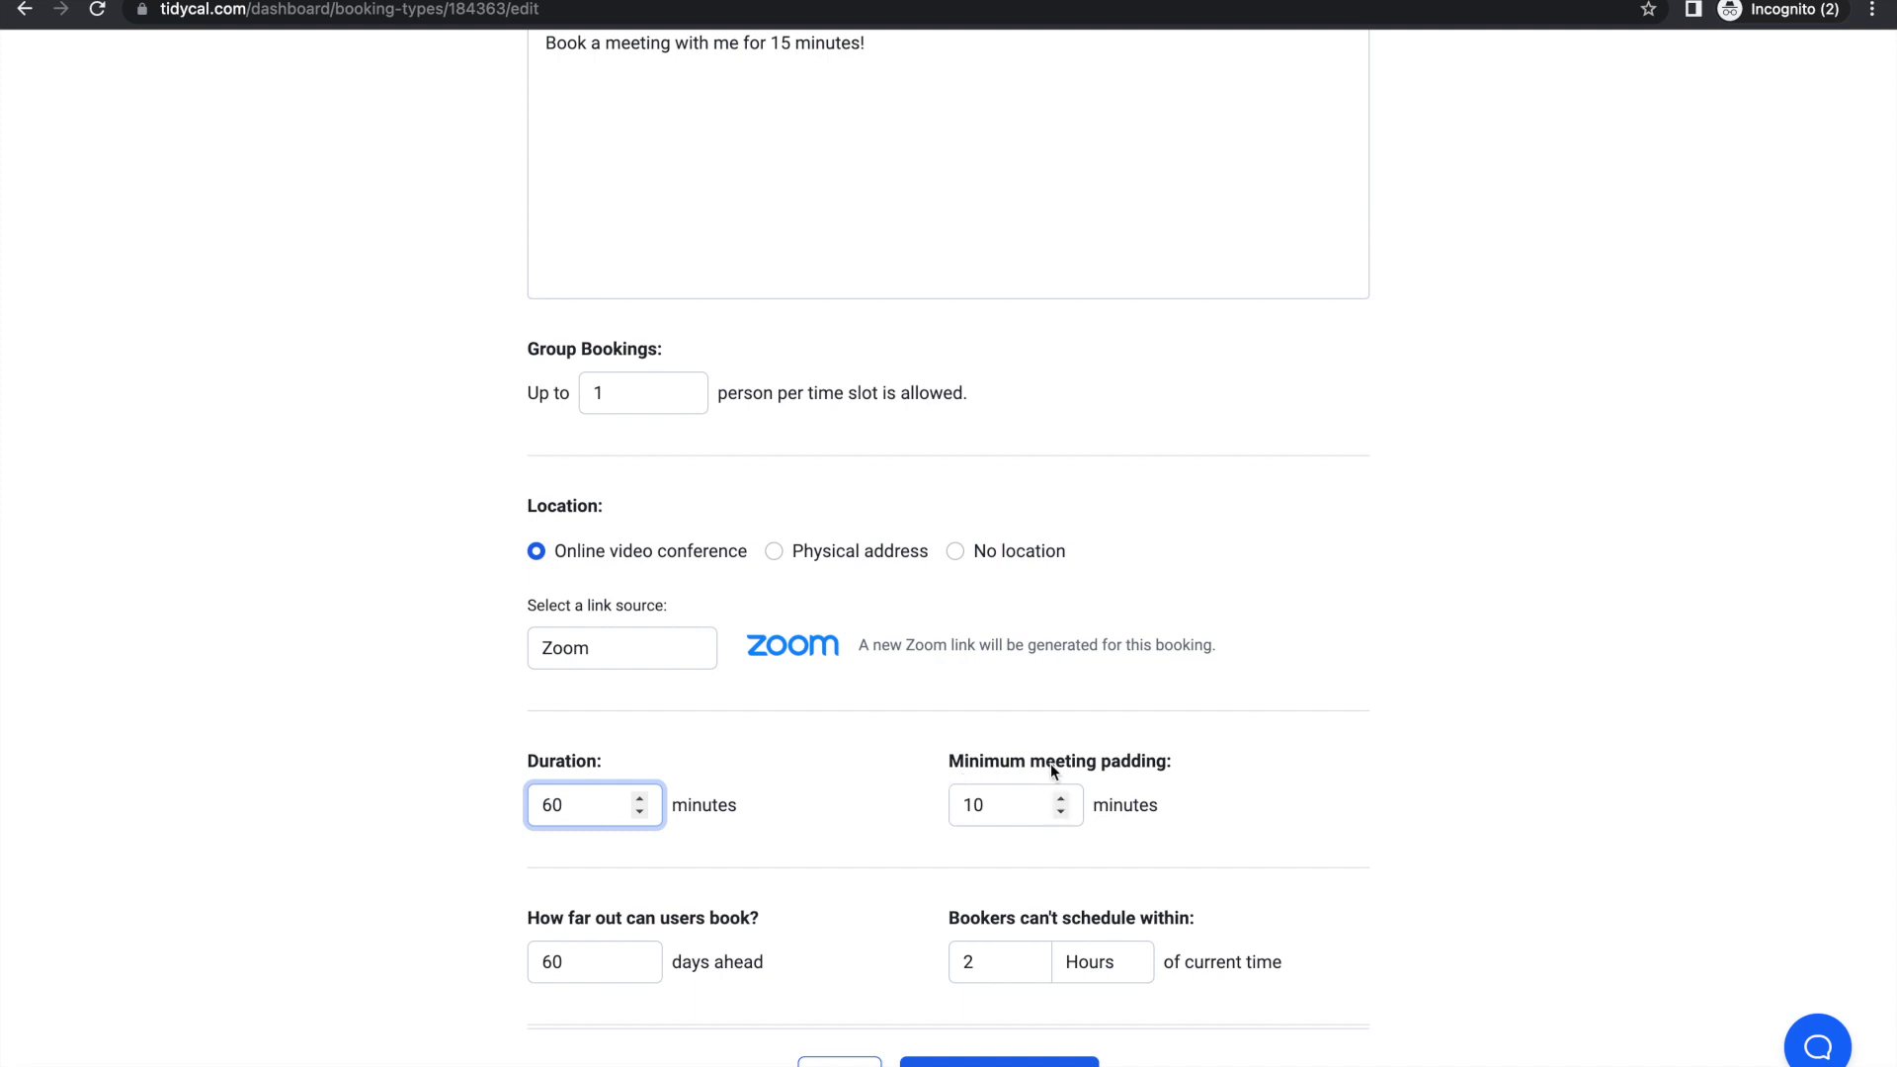
double_click(977, 798)
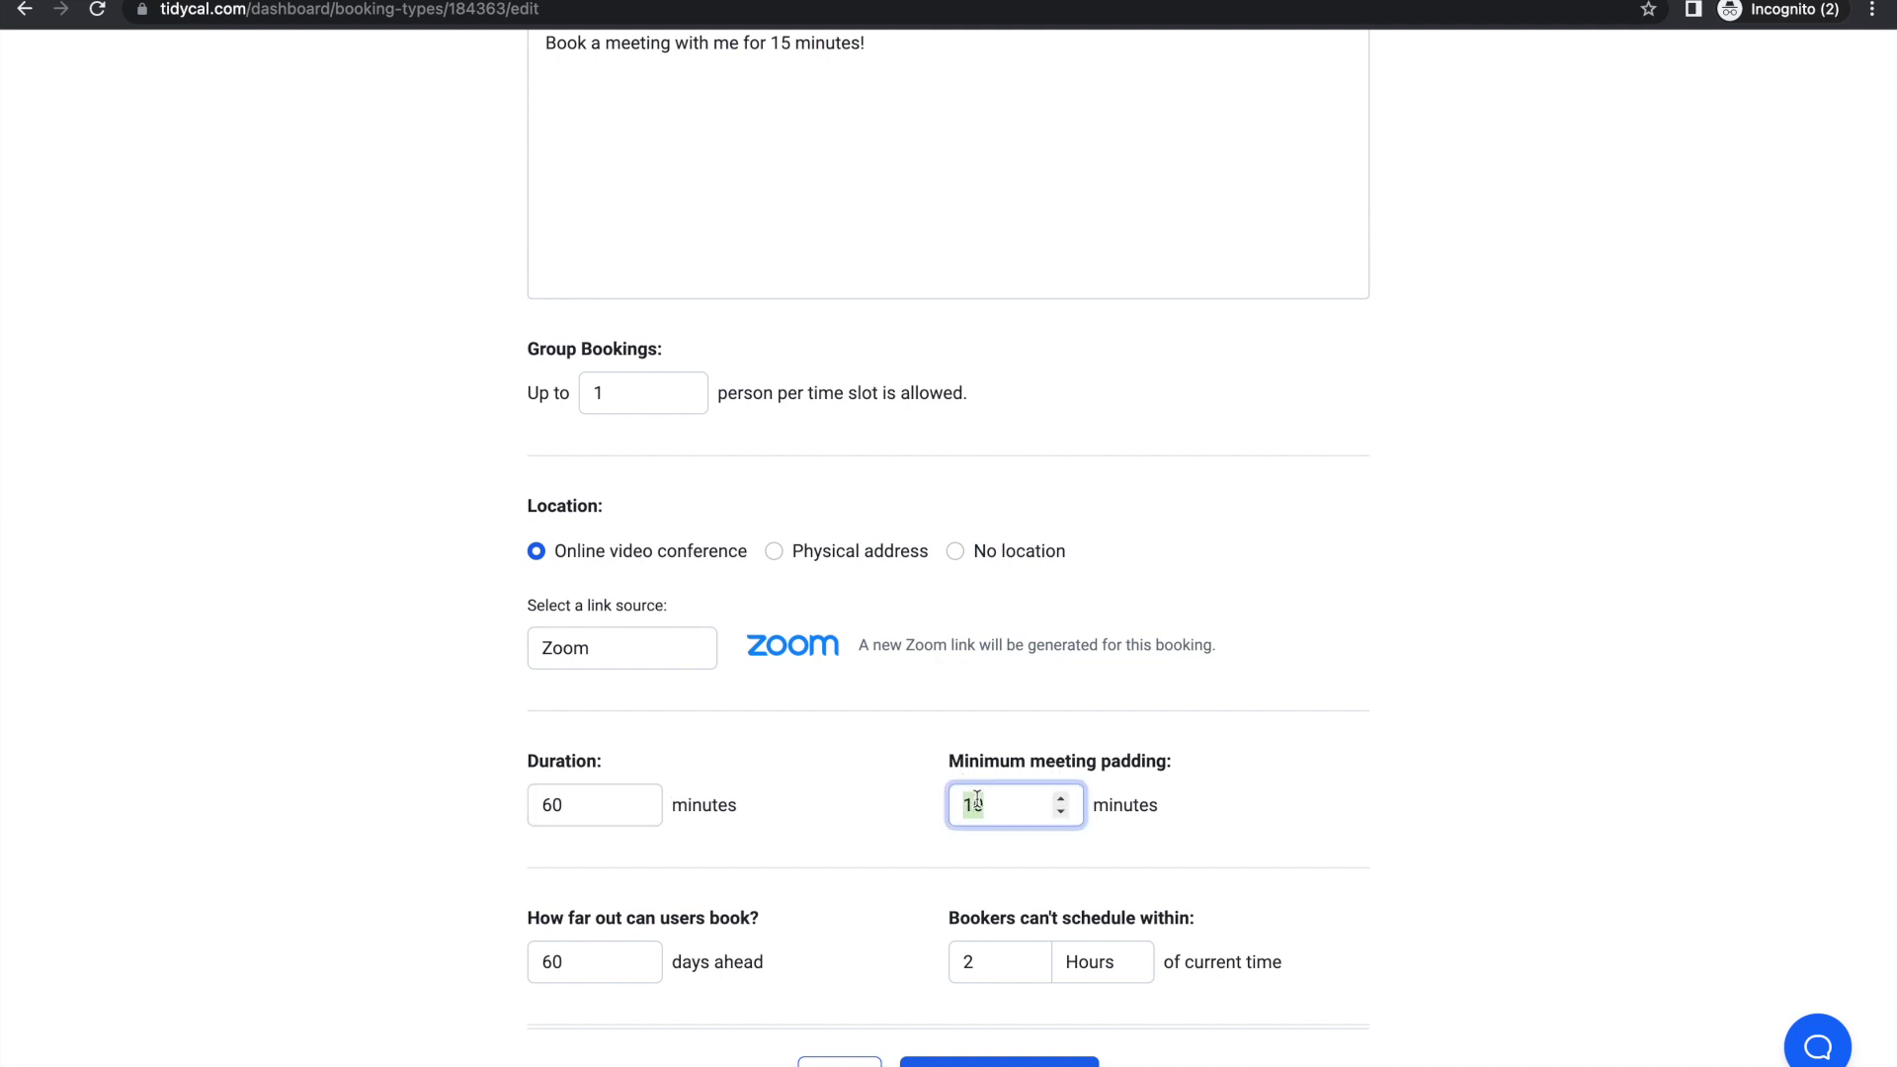
type("30")
left_click(1215, 813)
scroll(708, 805, "down", 2)
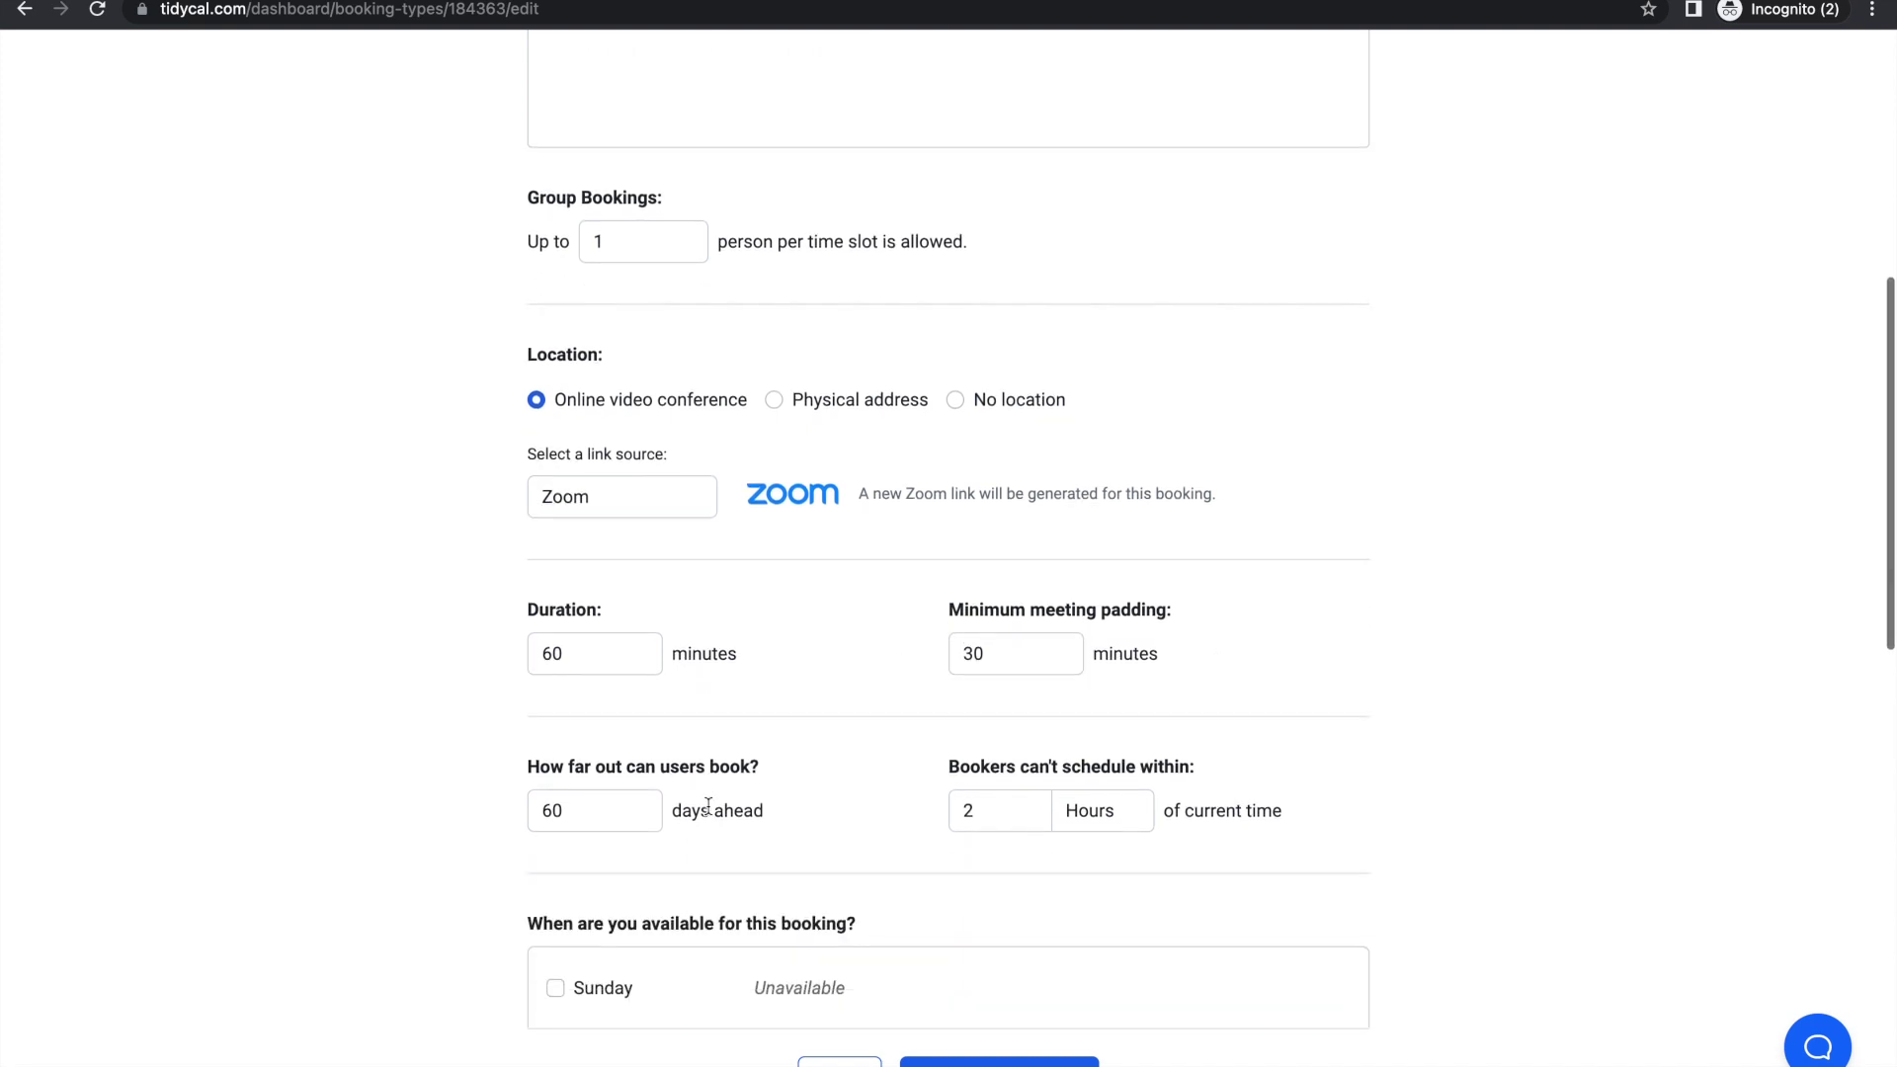
scroll(820, 719, "up", 2)
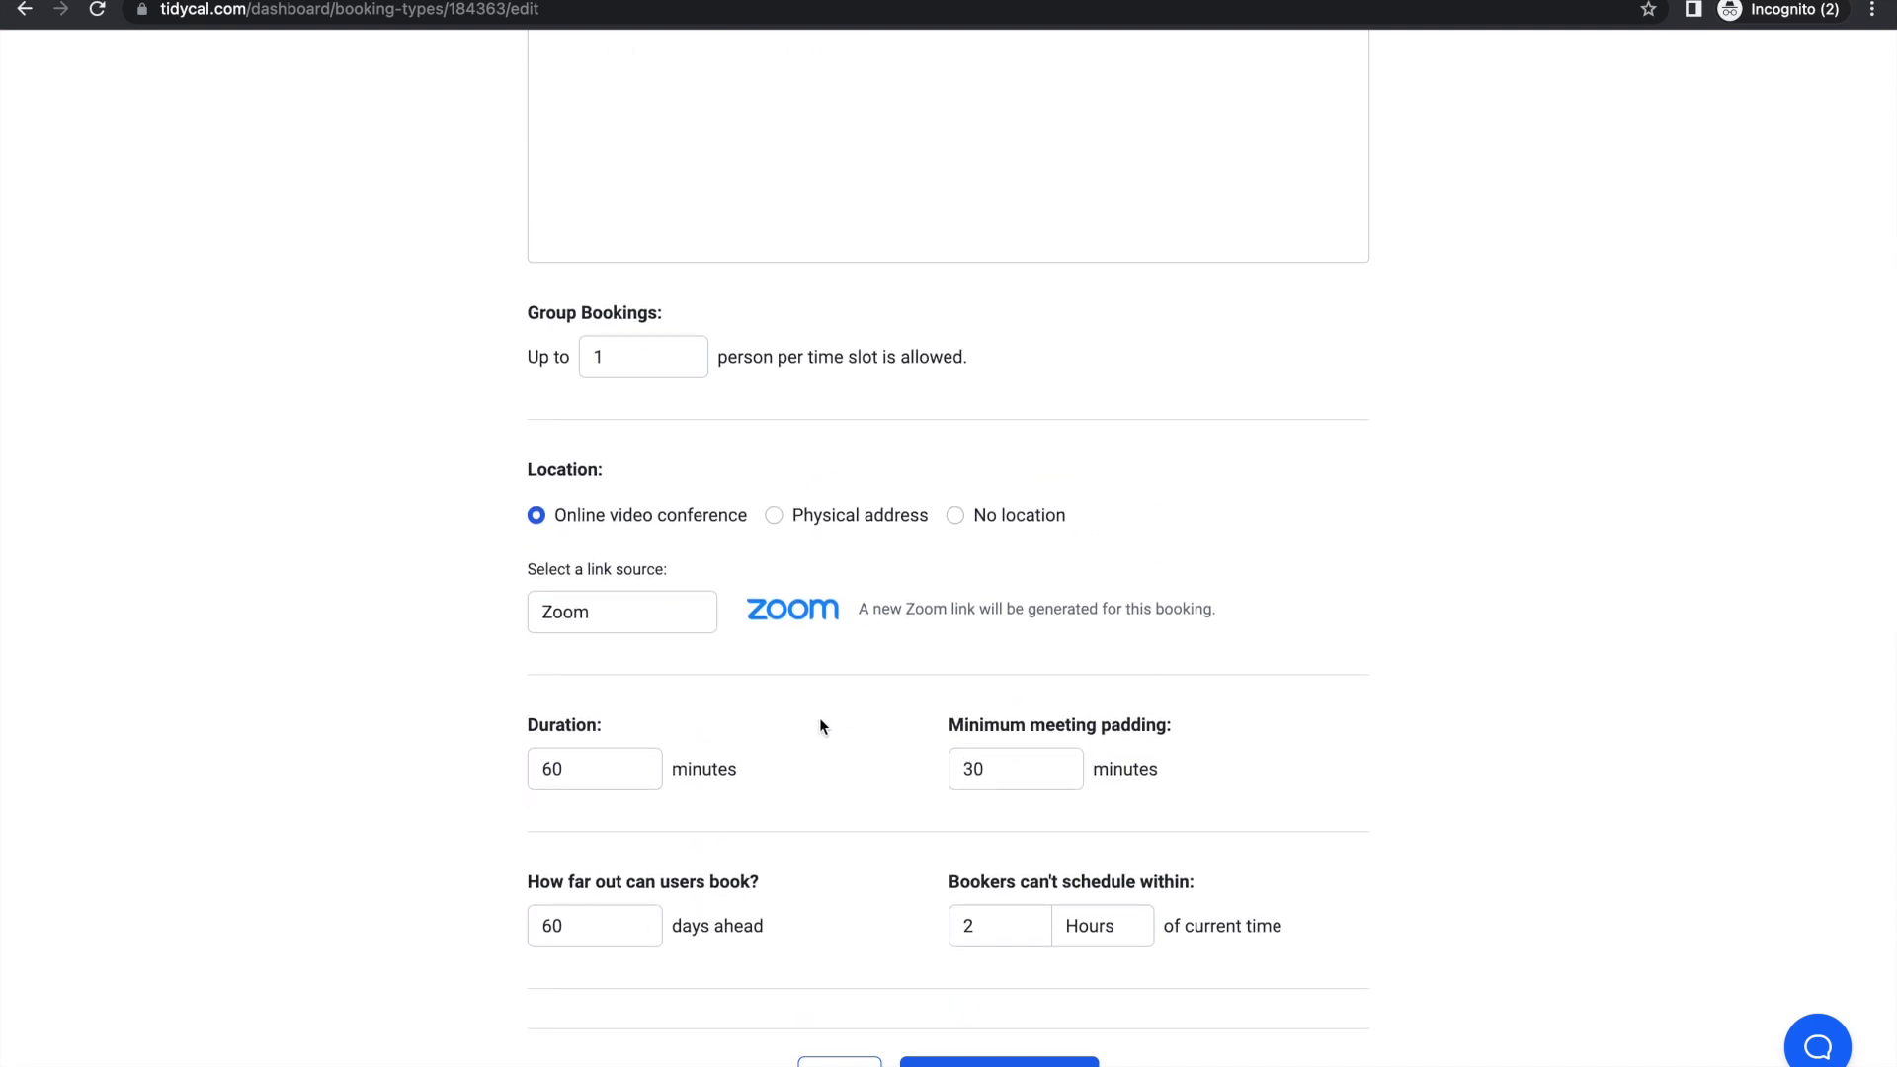
scroll(820, 727, "down", 4)
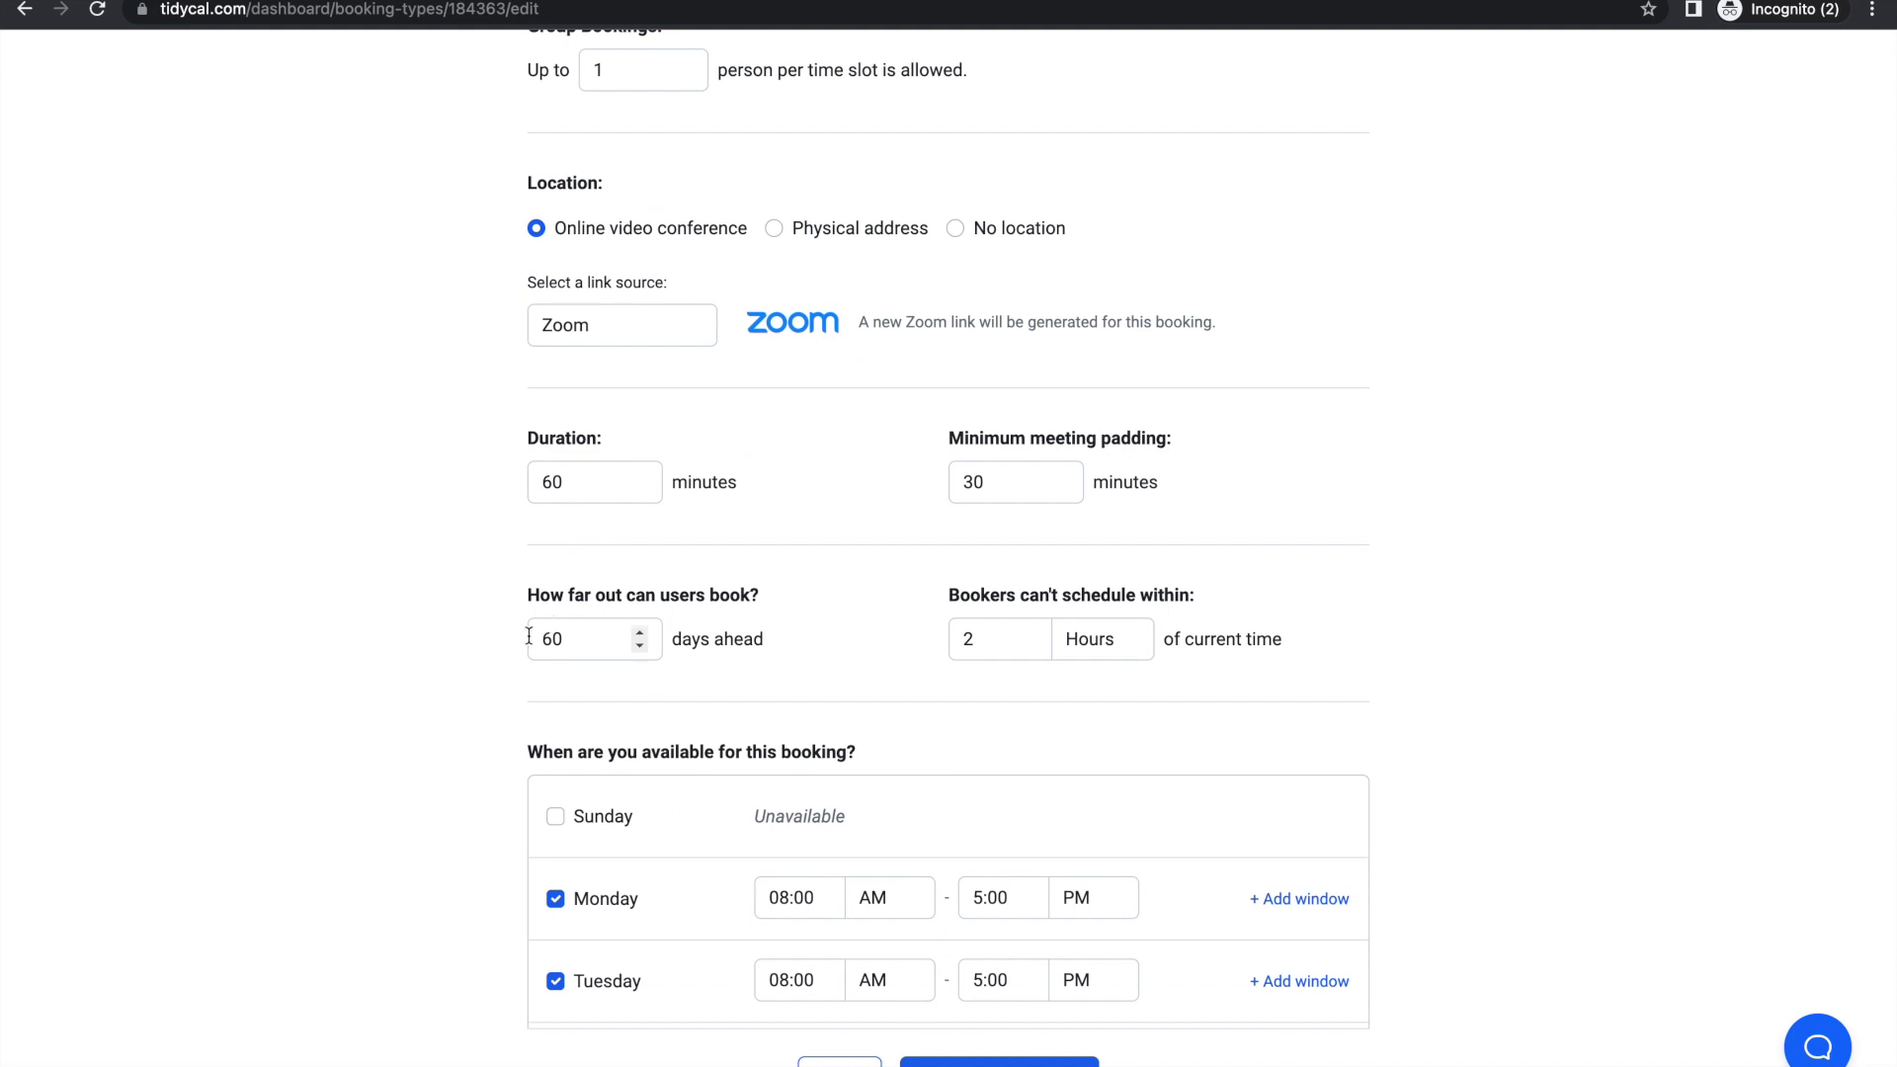
Step: Limit bookings to 20 days ahead and require 24 hours' minimum notice
double_click(554, 635)
type("20")
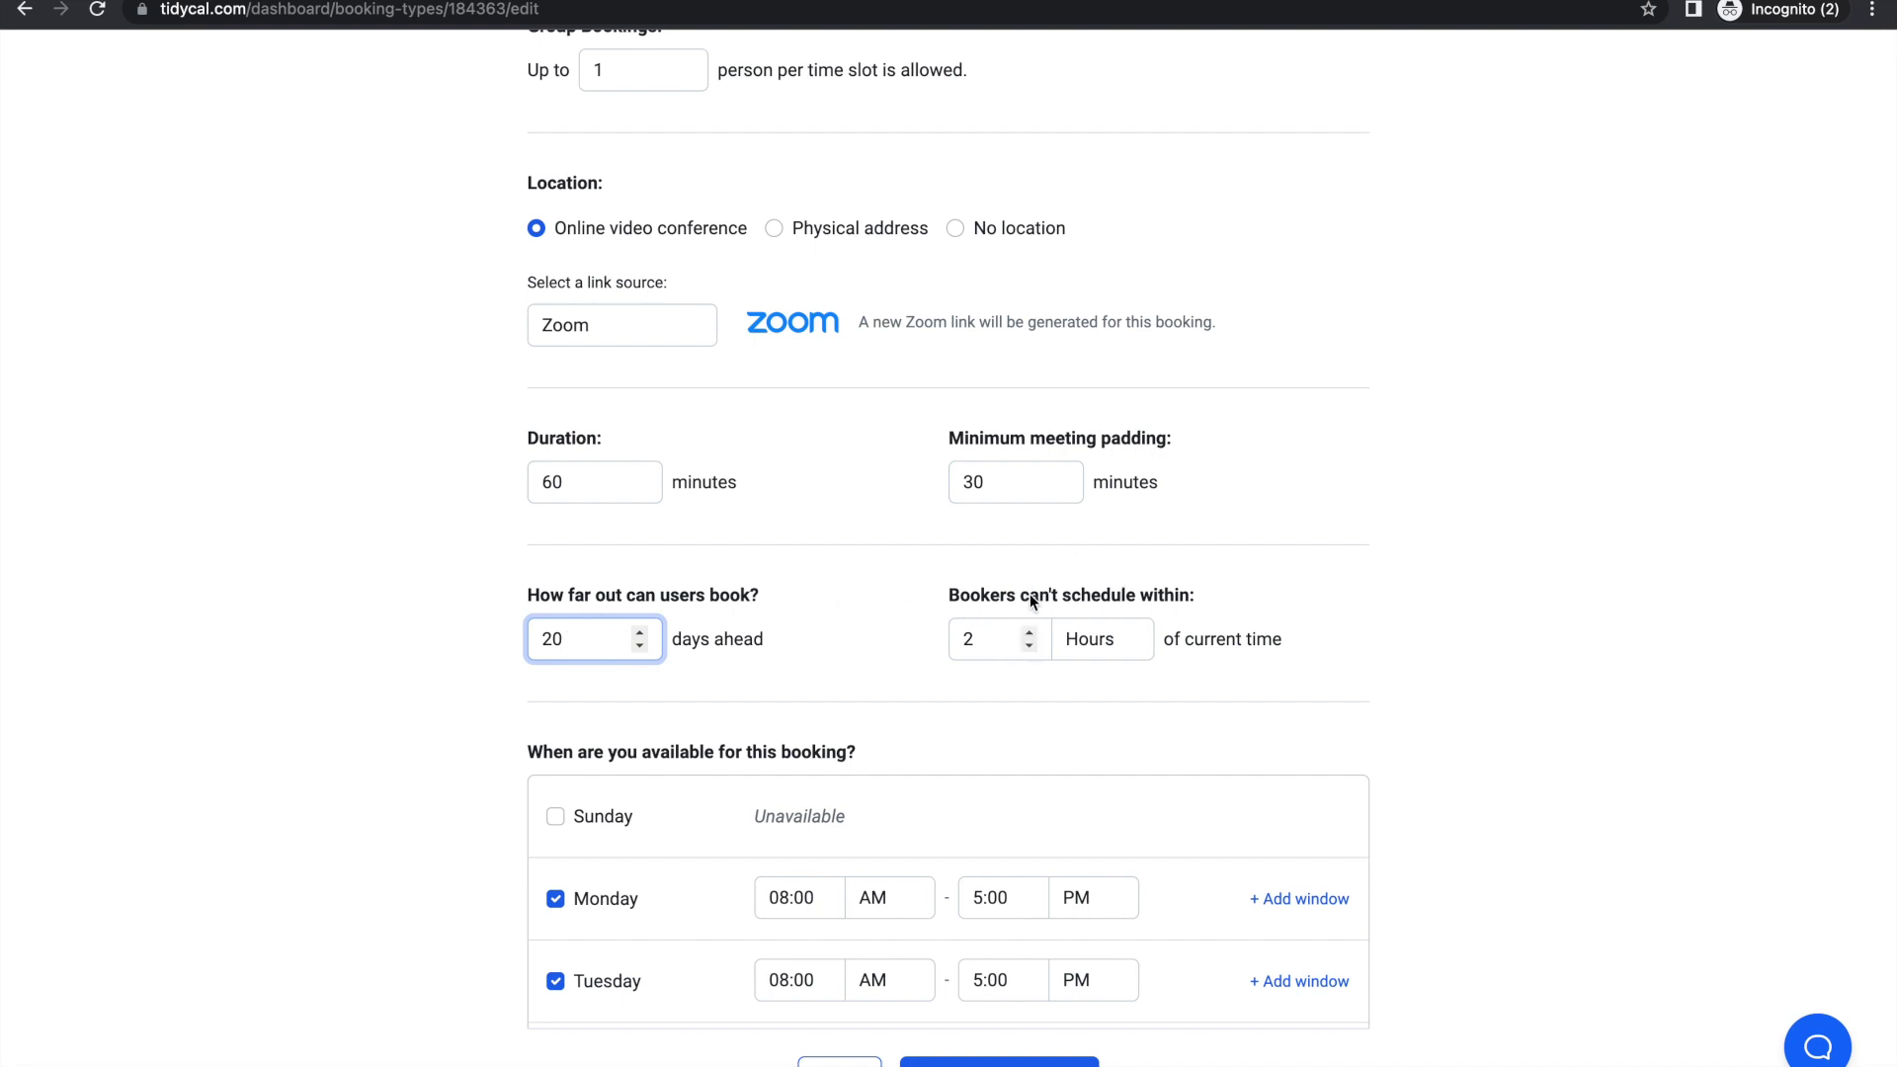
left_click(1093, 639)
left_click(992, 644)
left_click(982, 638)
type("2")
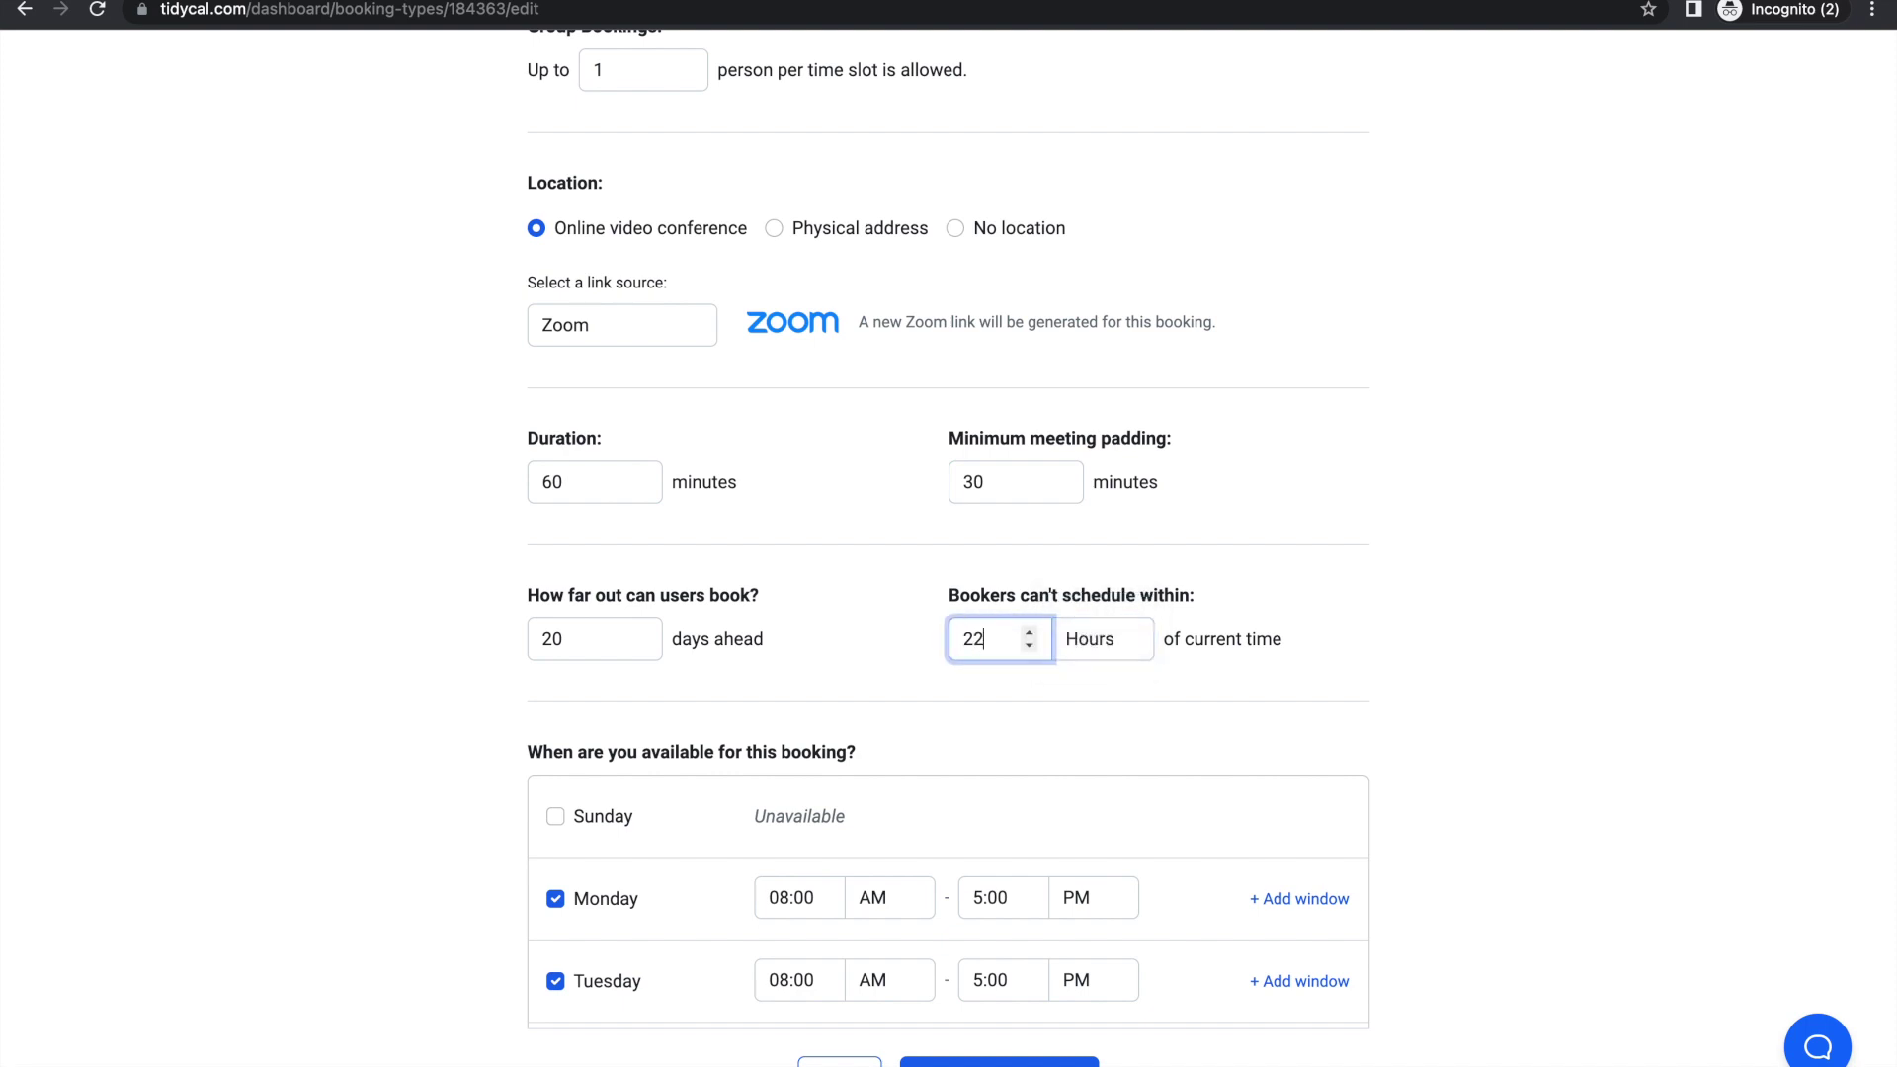
key("BackSpace")
type("4")
scroll(1393, 648, "down", 2)
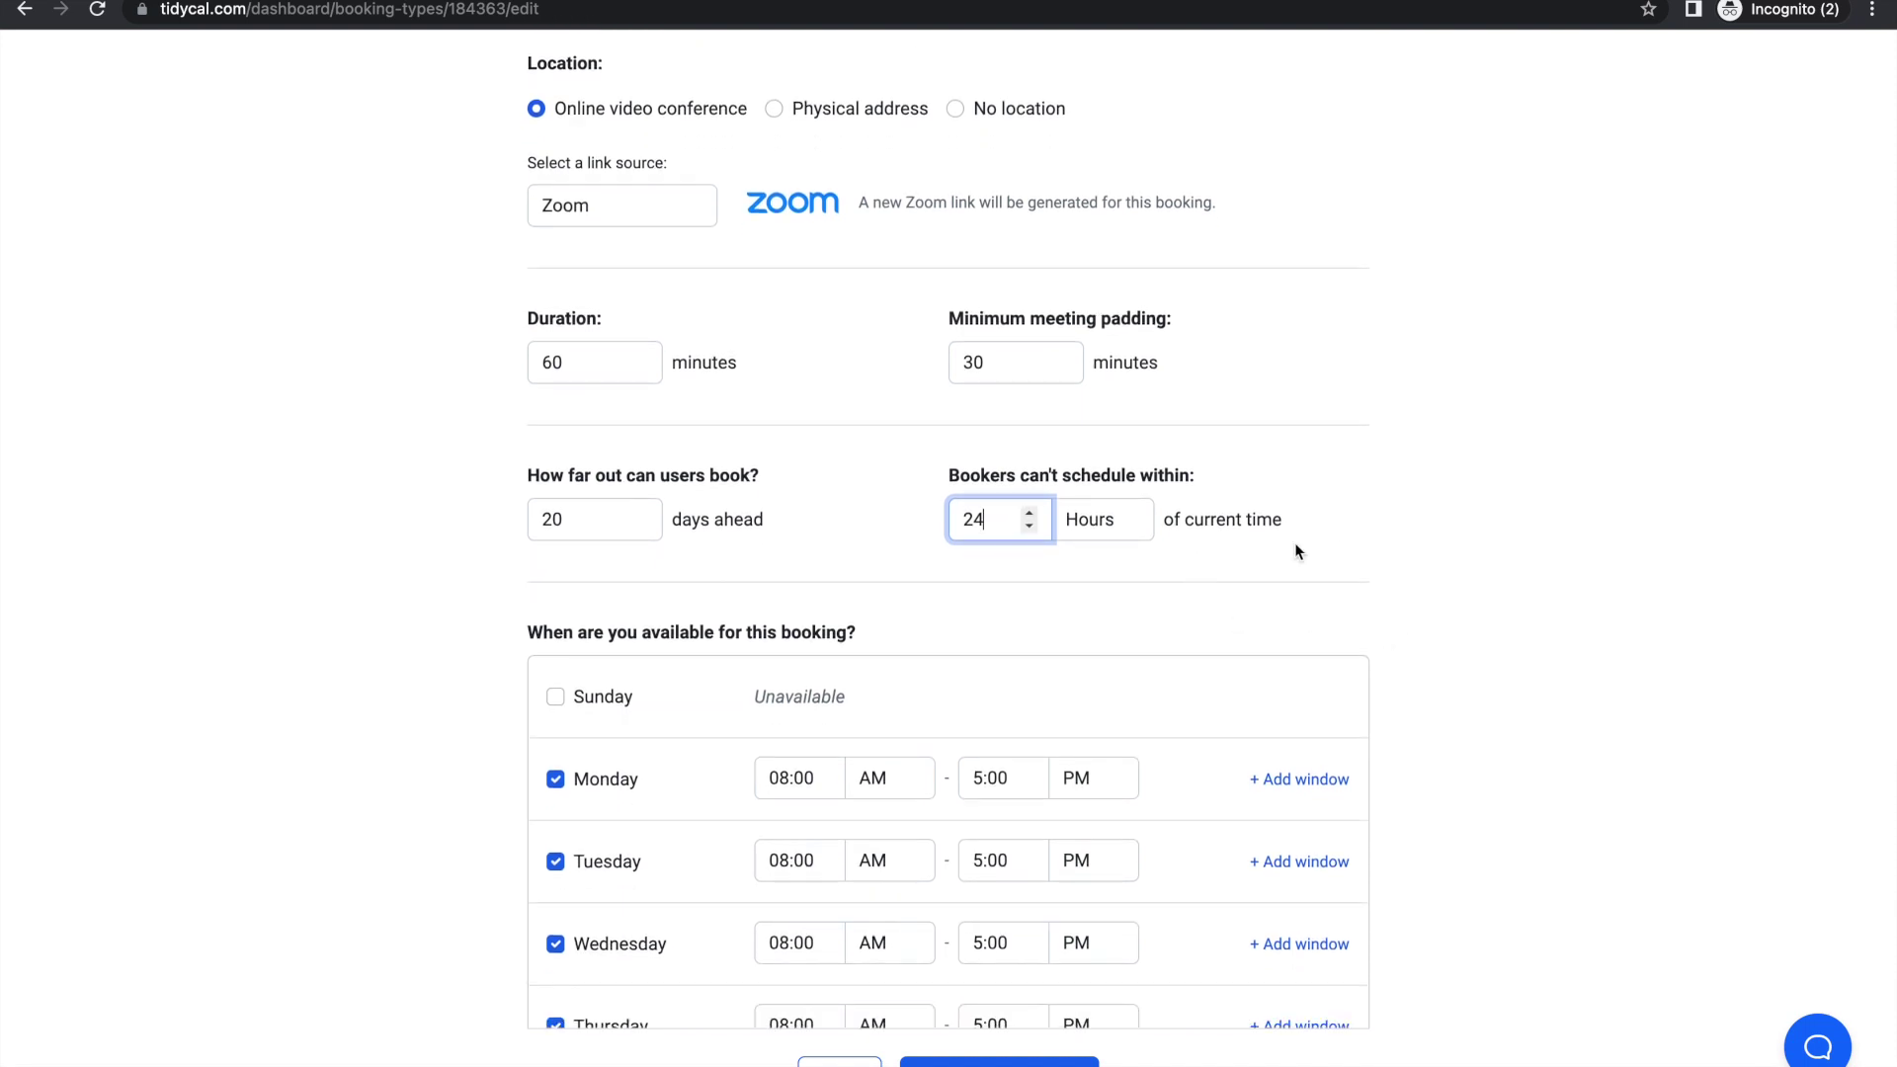
scroll(986, 606, "down", 2)
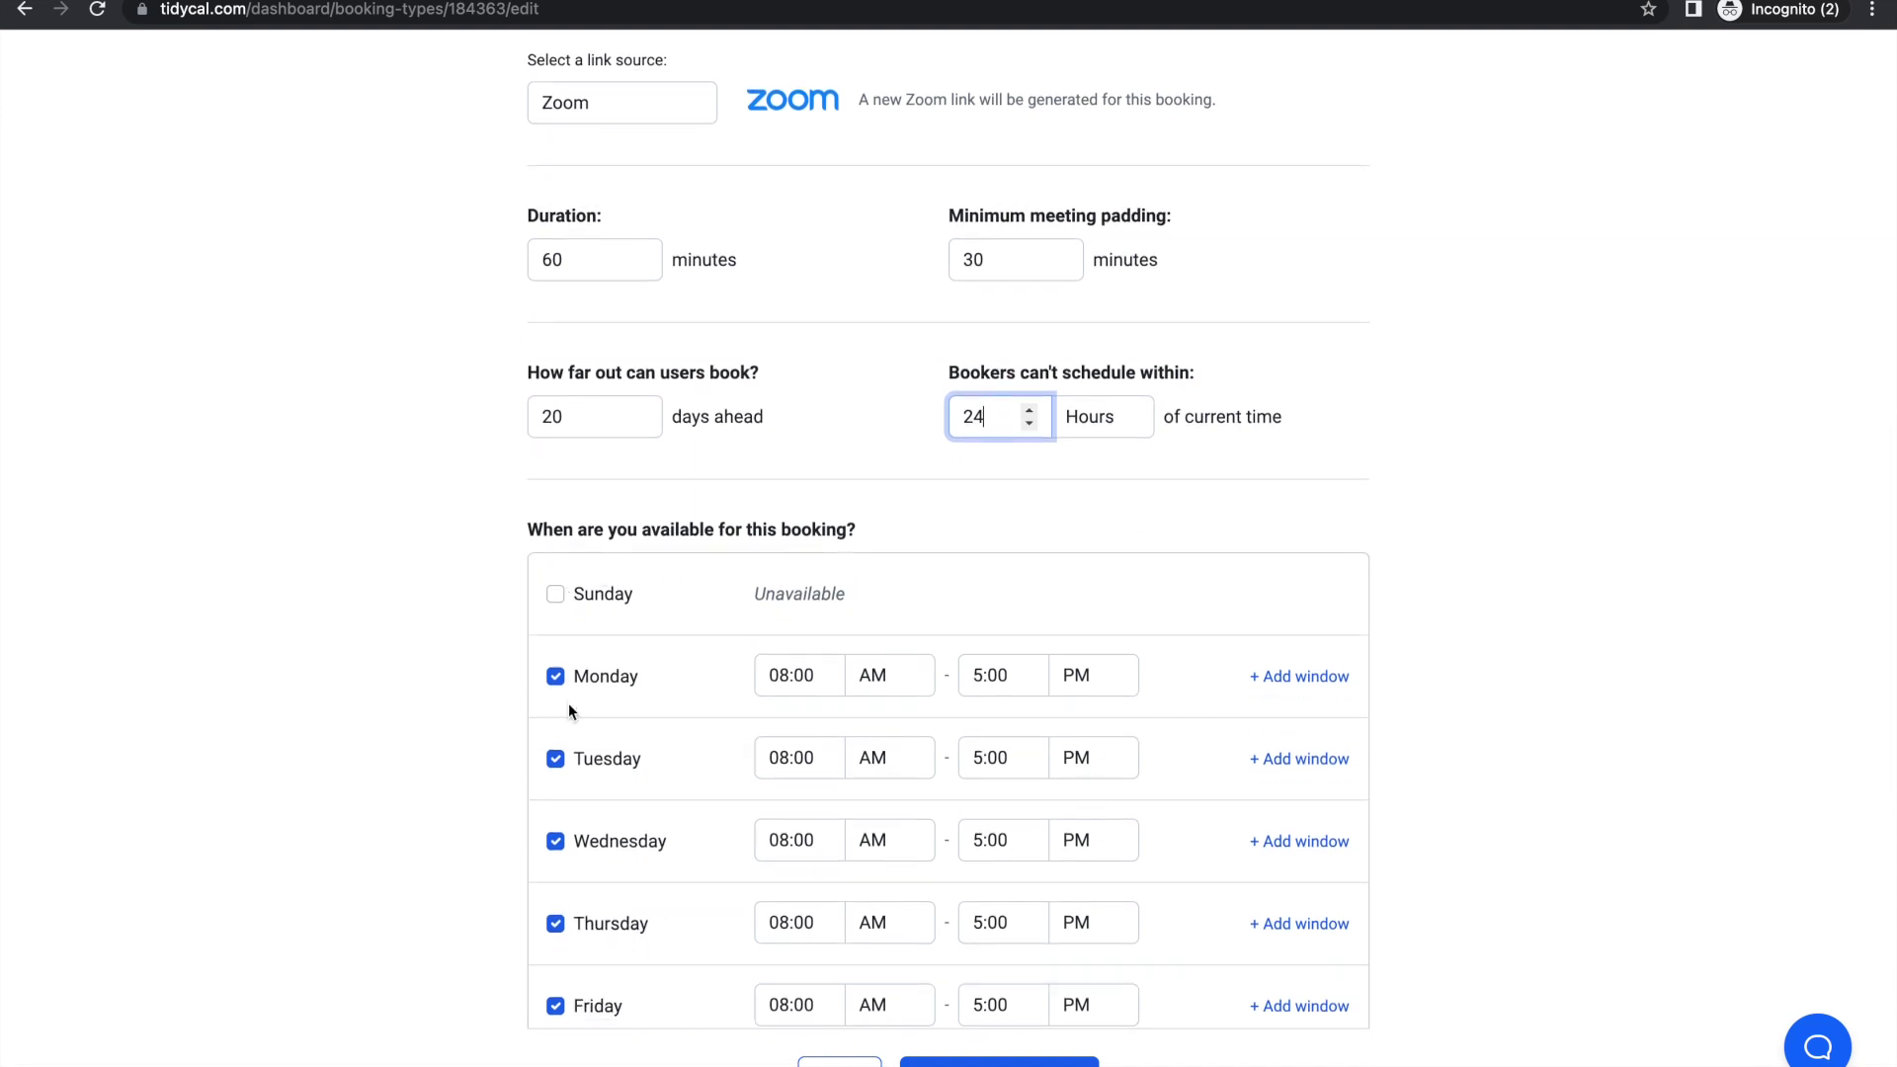
scroll(567, 703, "down", 3)
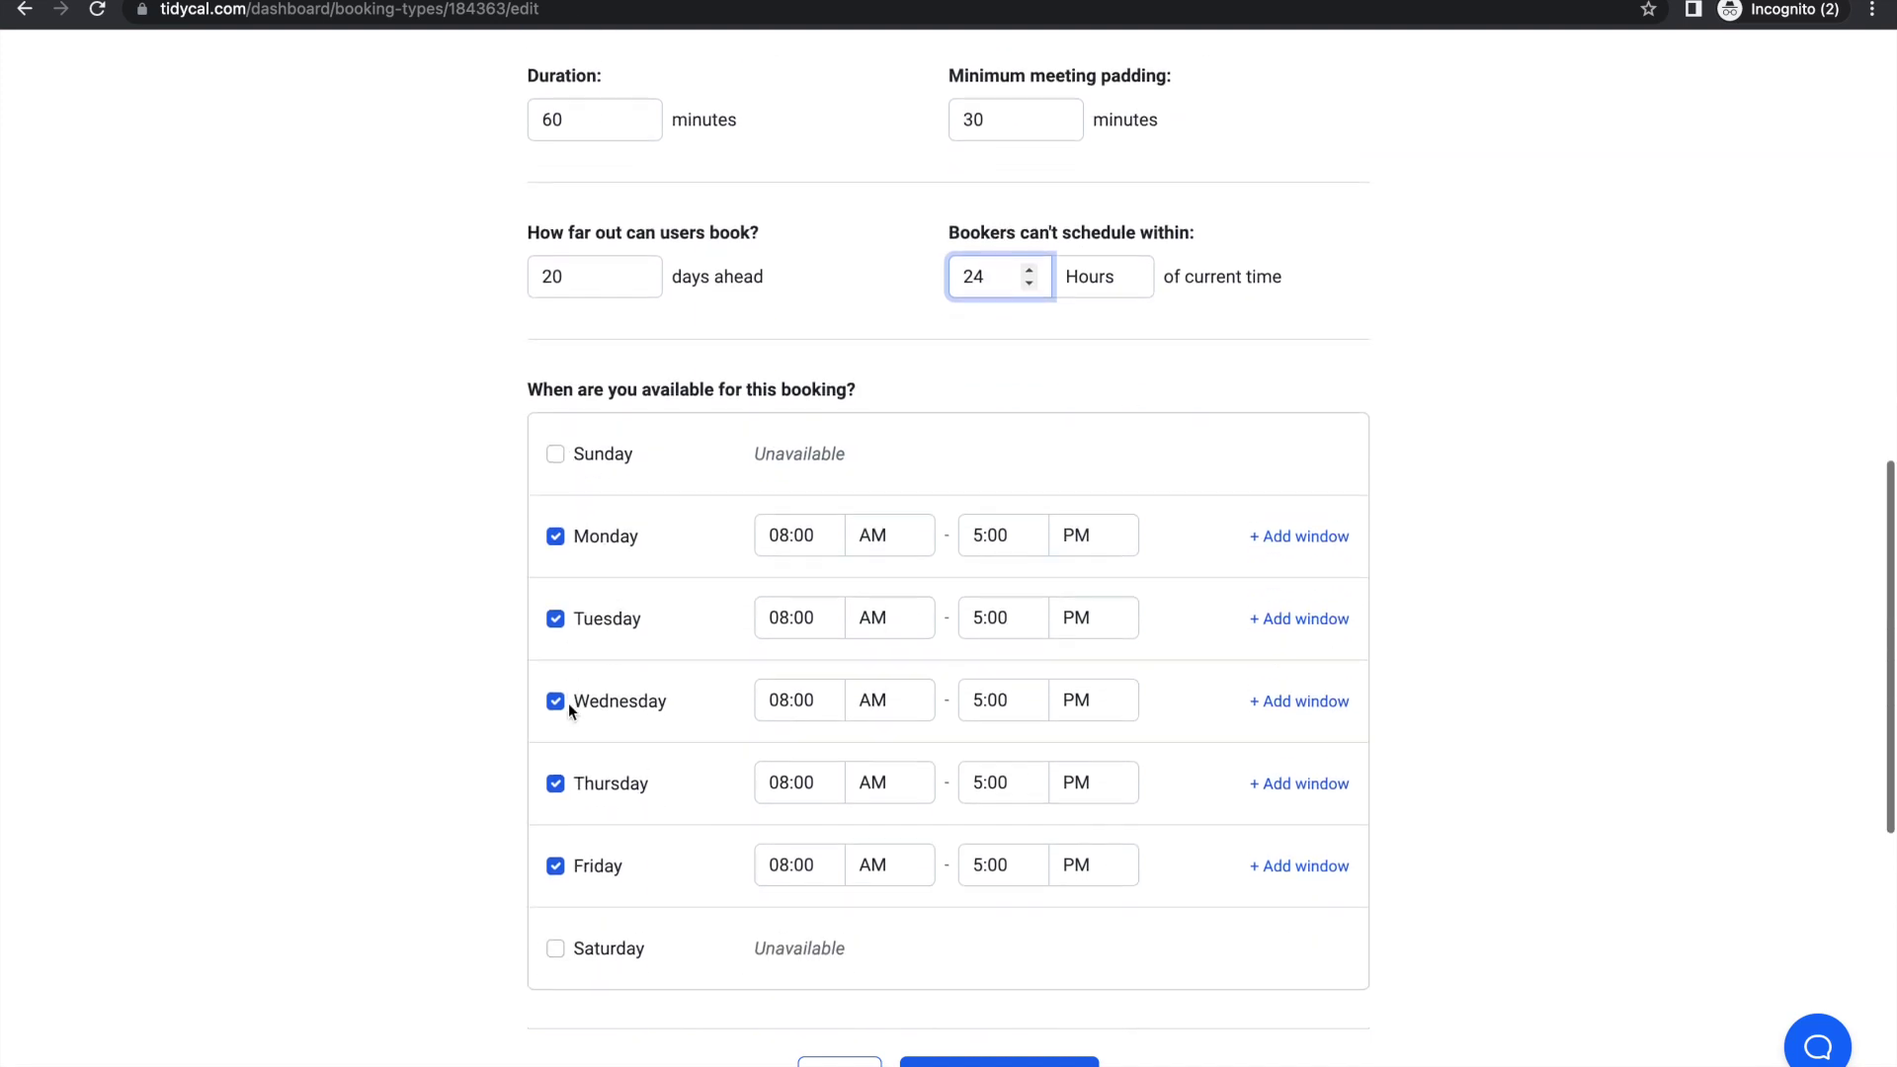
left_click(555, 439)
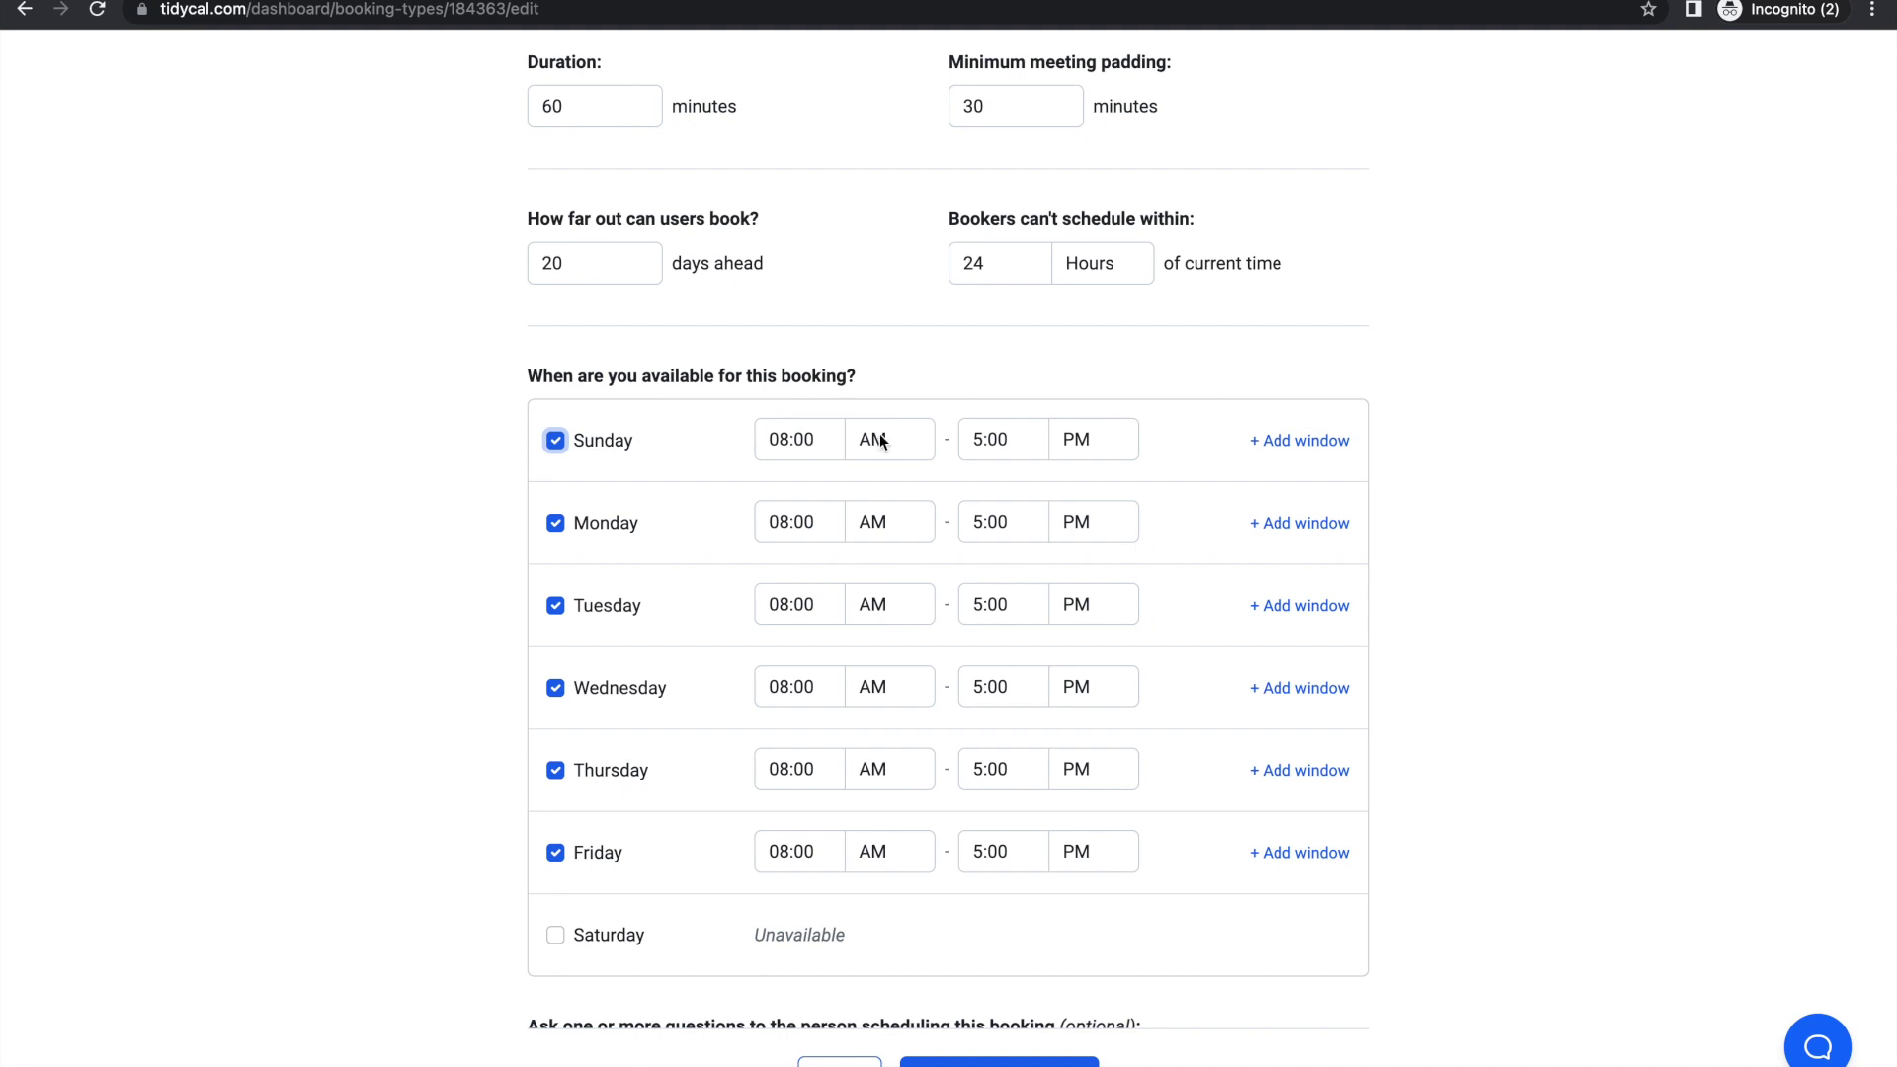
left_click(981, 437)
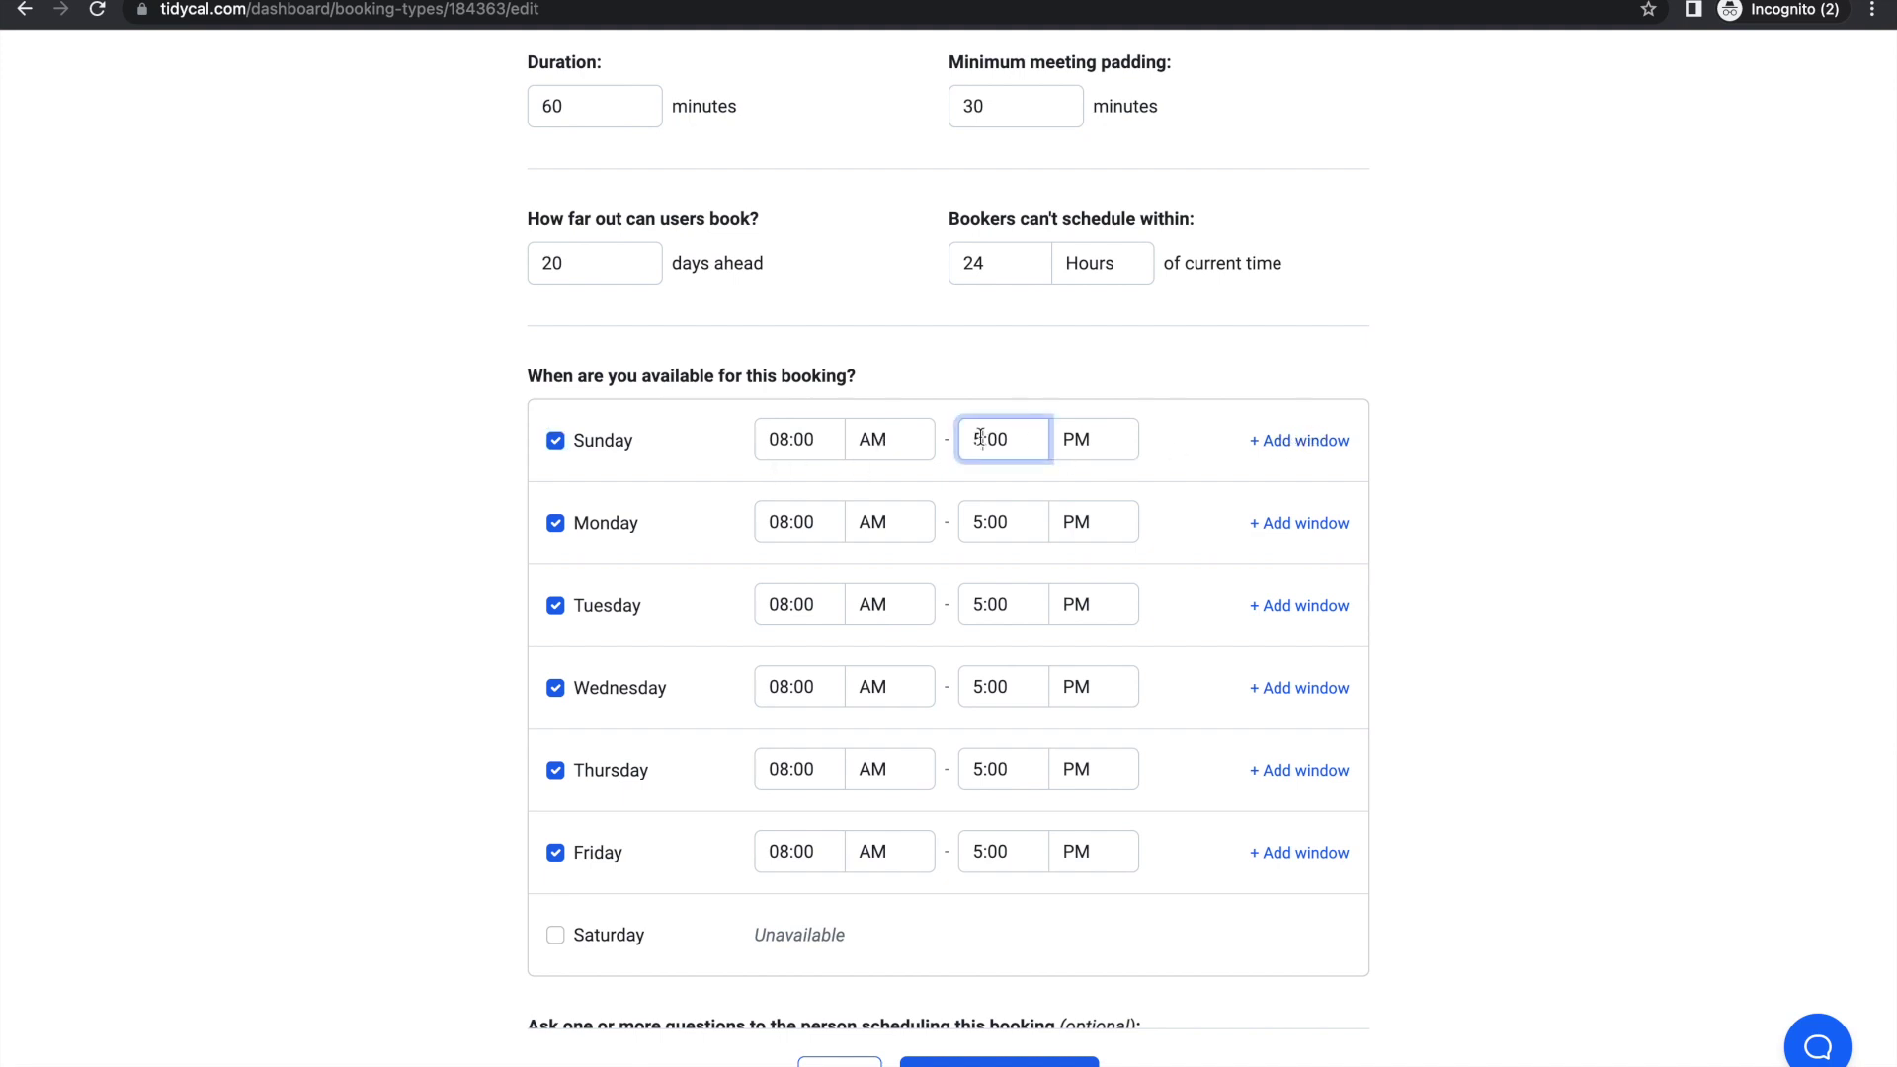
key("BackSpace")
type("12")
left_click(1291, 439)
left_click(777, 500)
type("12")
left_click(887, 499)
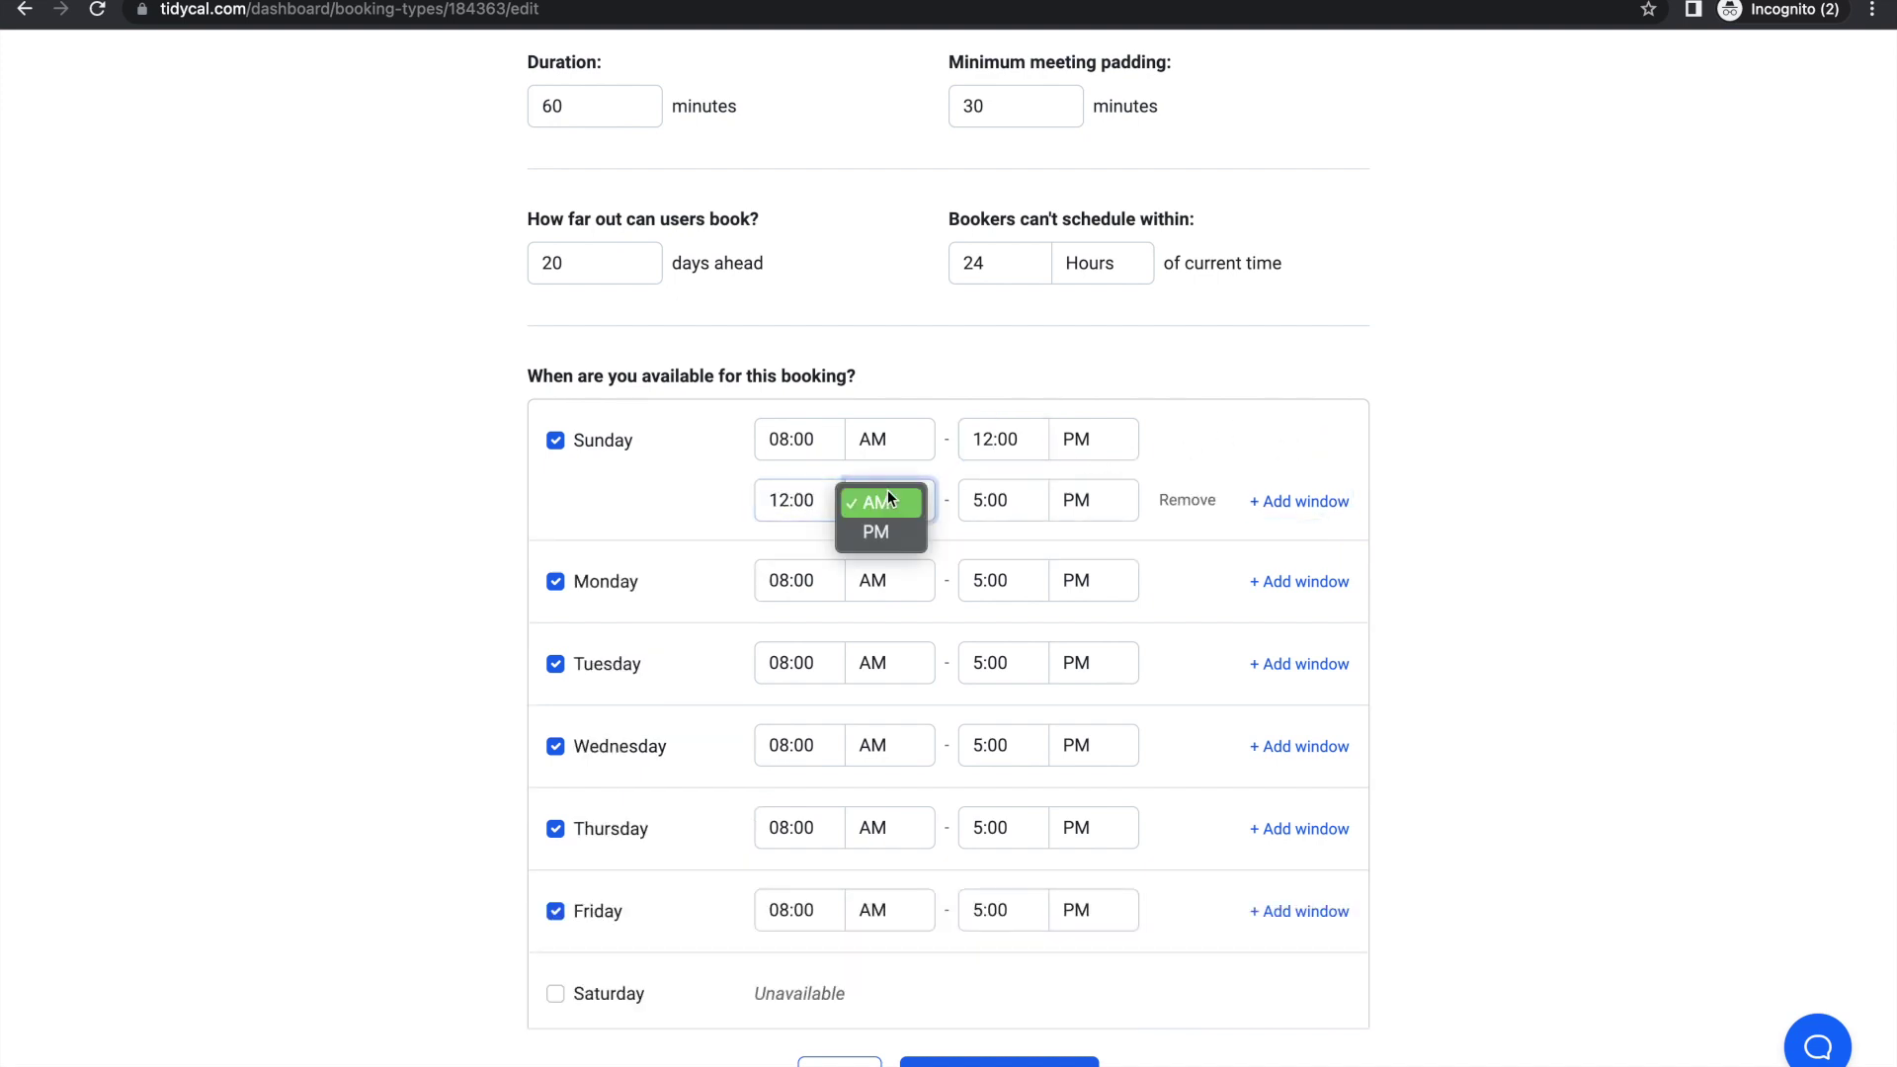
left_click(880, 532)
key("shift+Tab")
type("4:00")
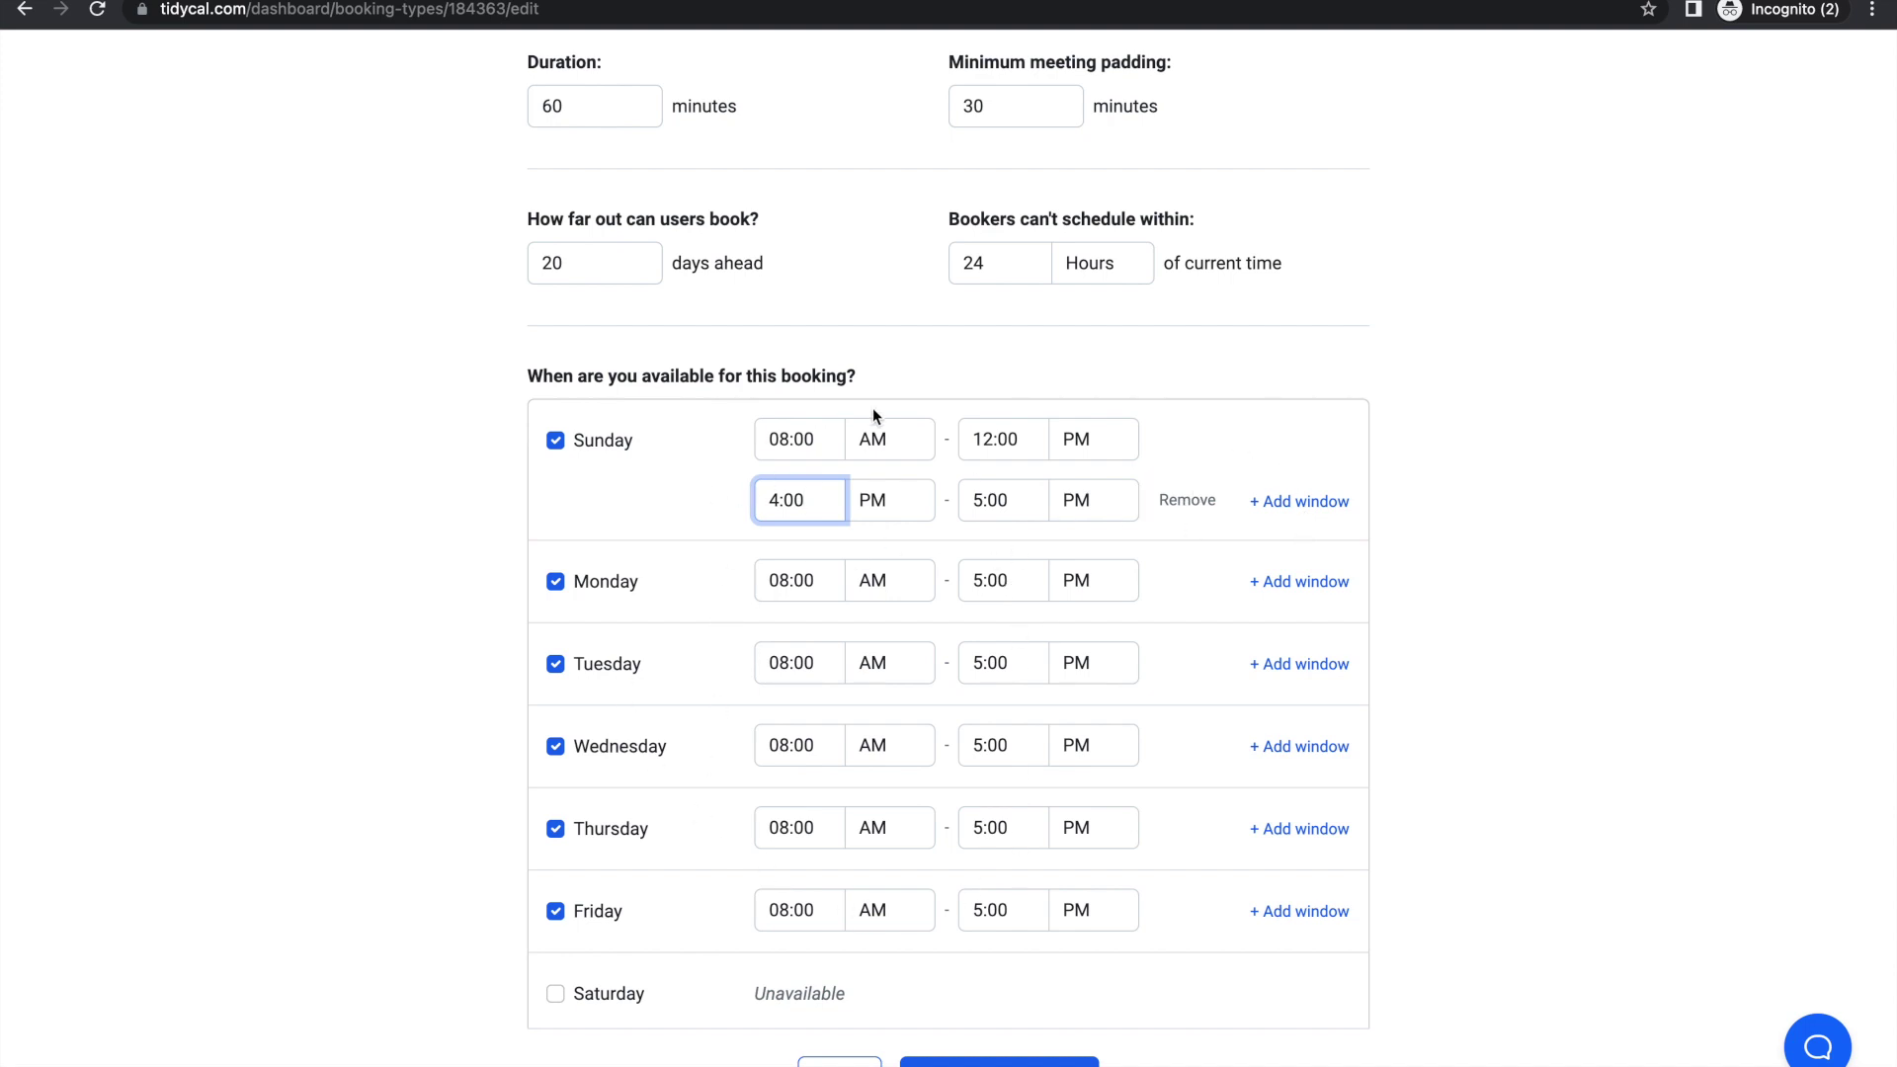
left_click(555, 440)
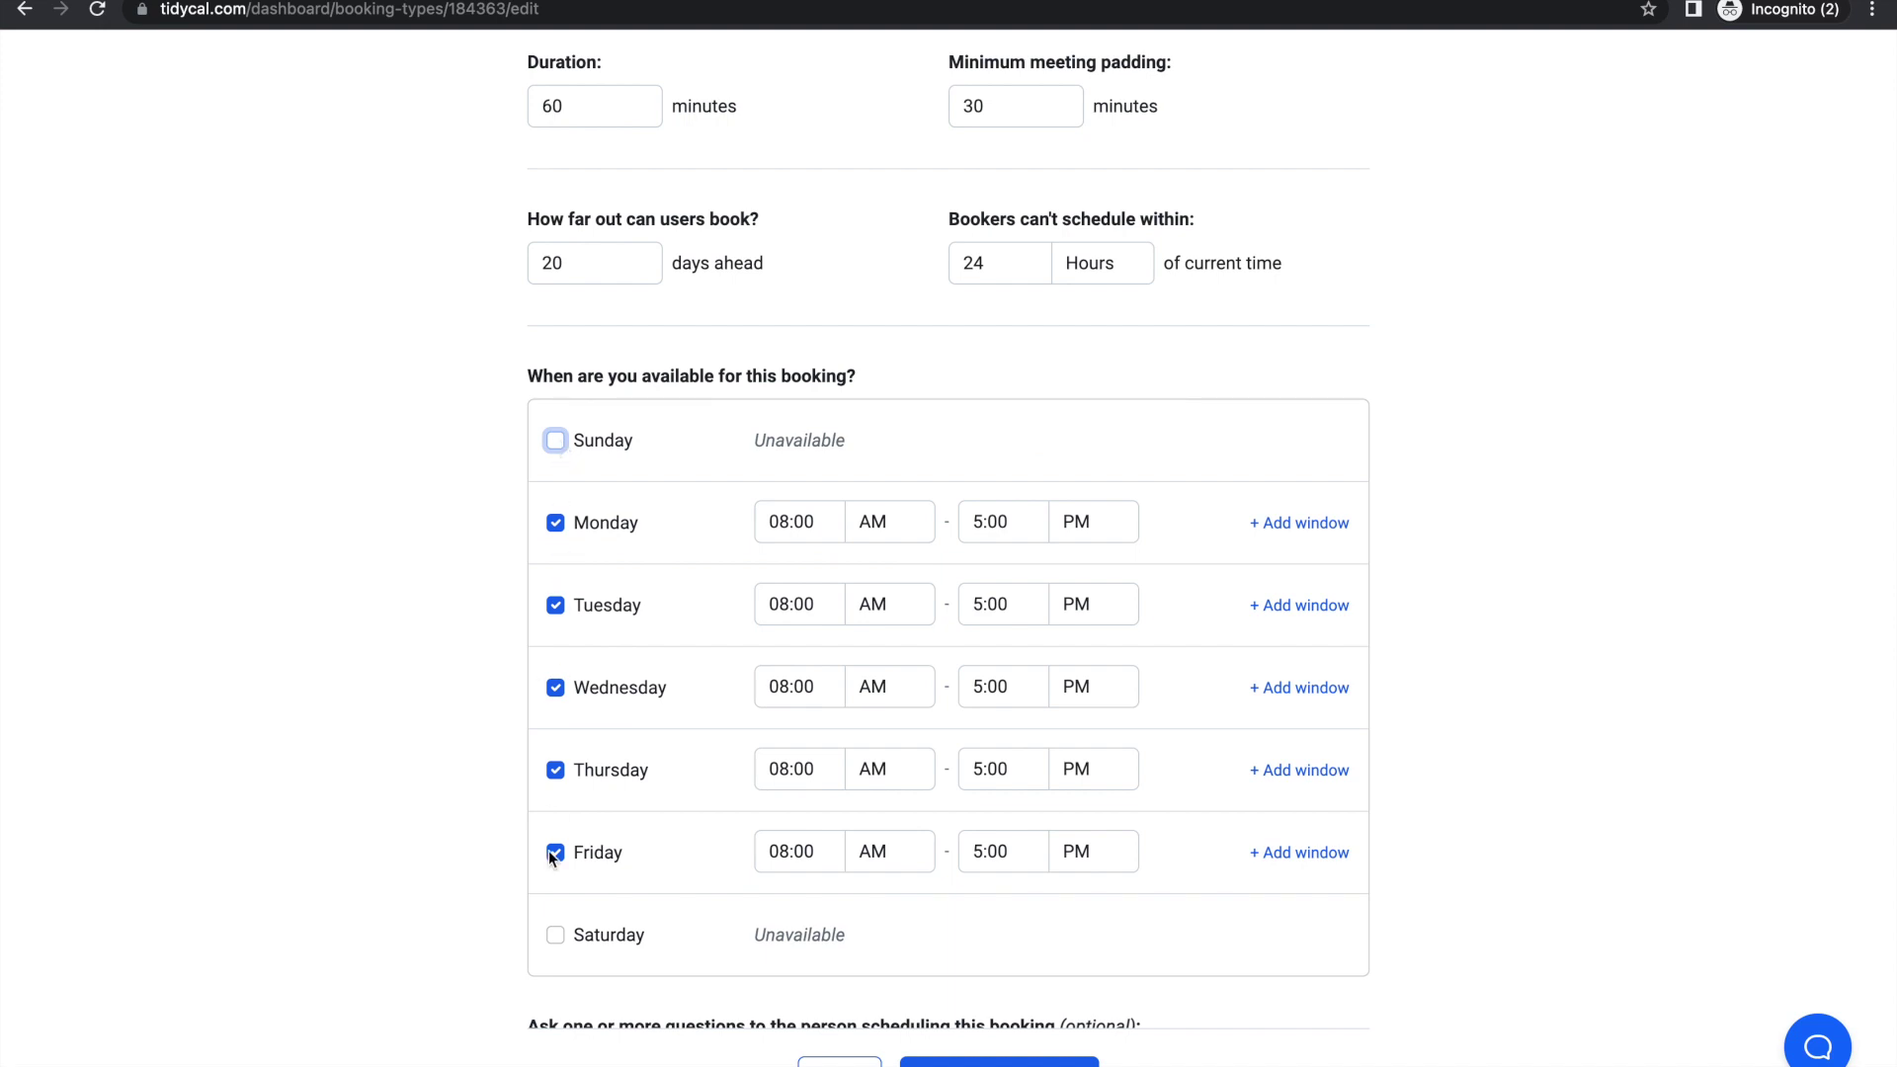
scroll(650, 565, "down", 2)
scroll(650, 565, "down", 2)
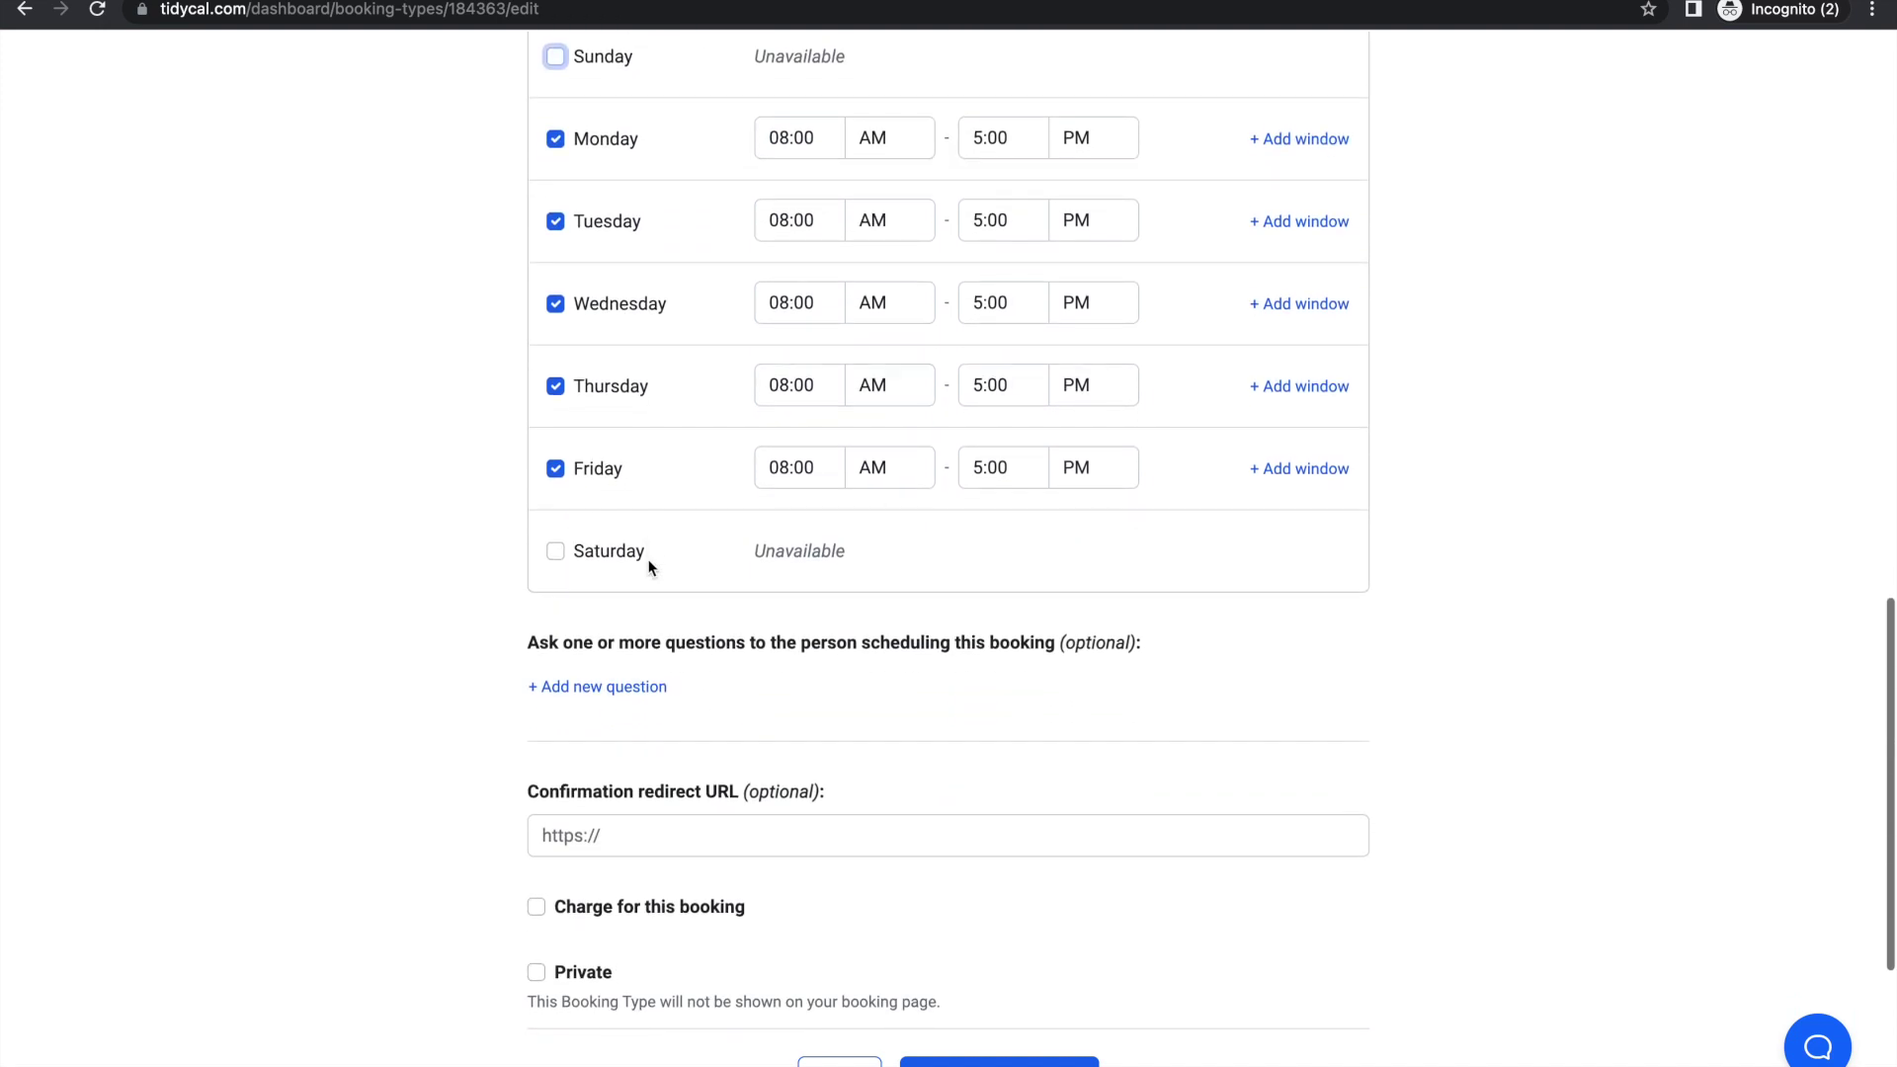
left_click(1302, 140)
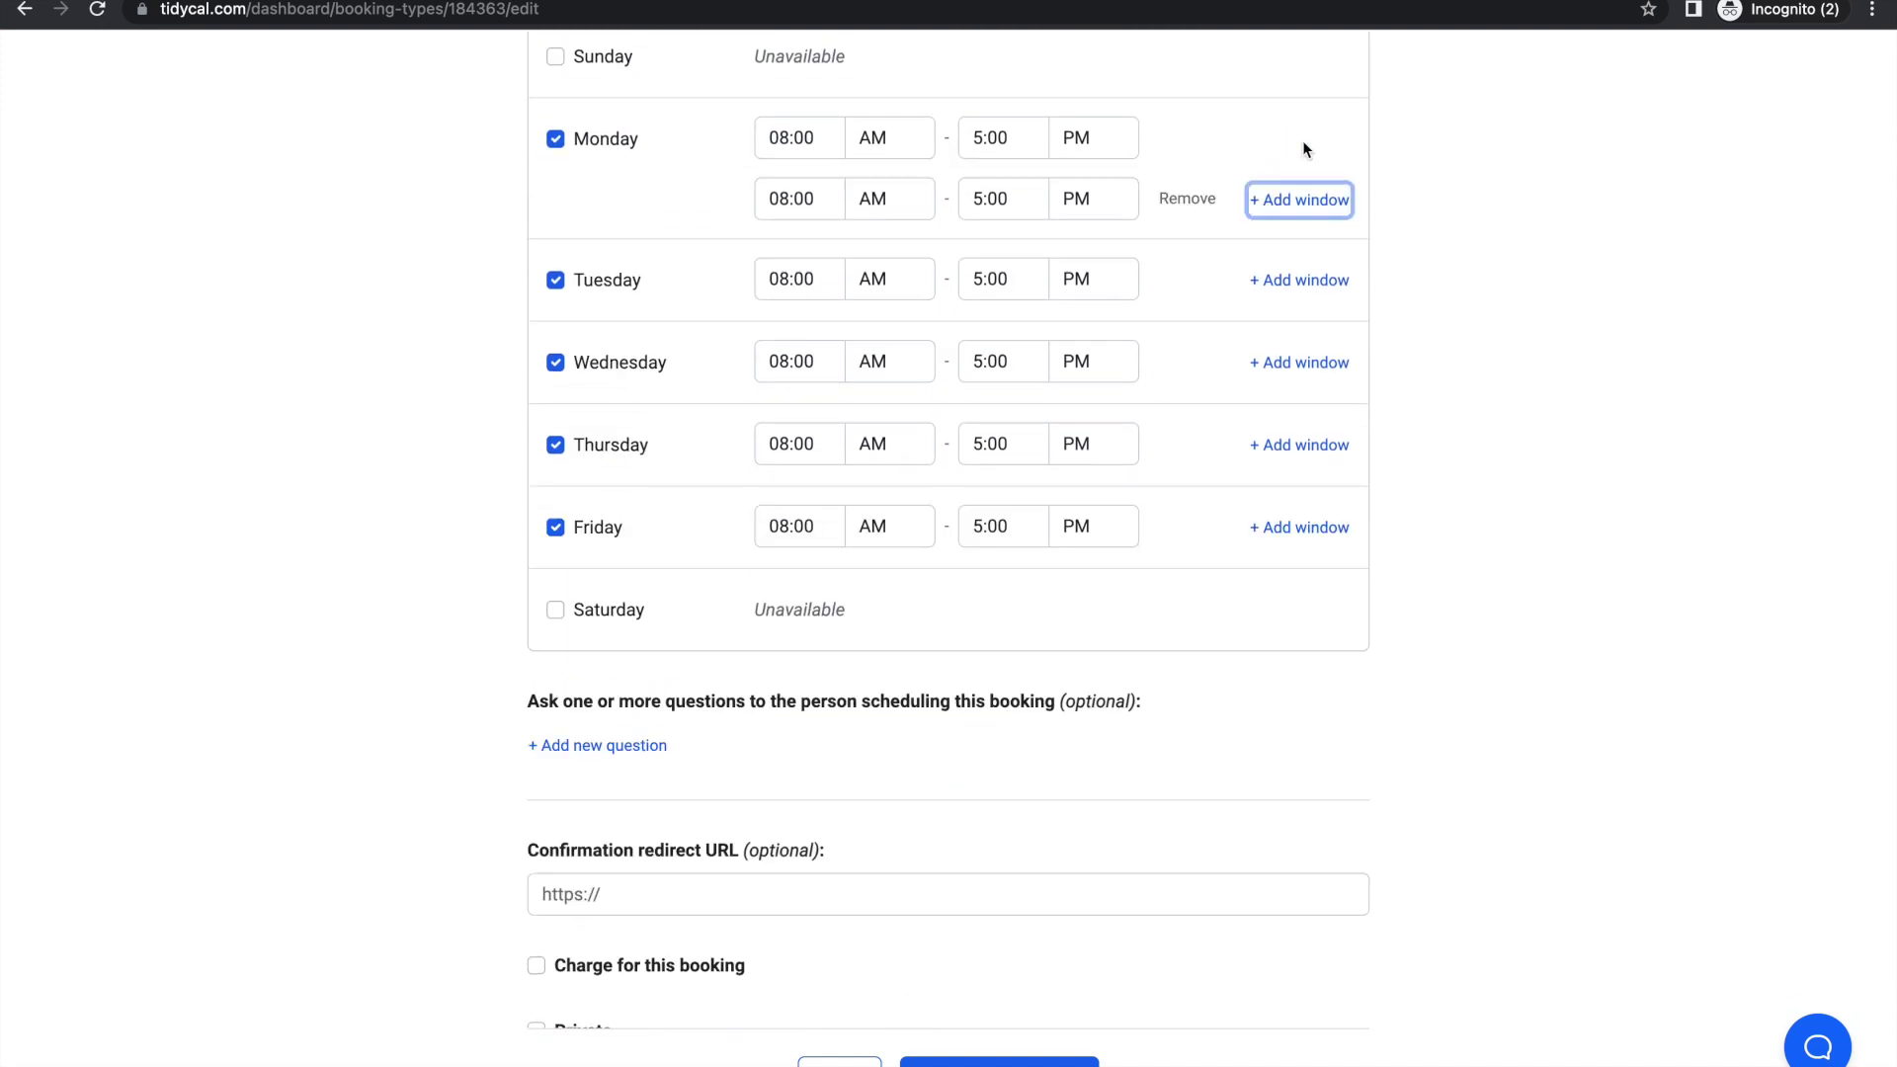
left_click(1298, 201)
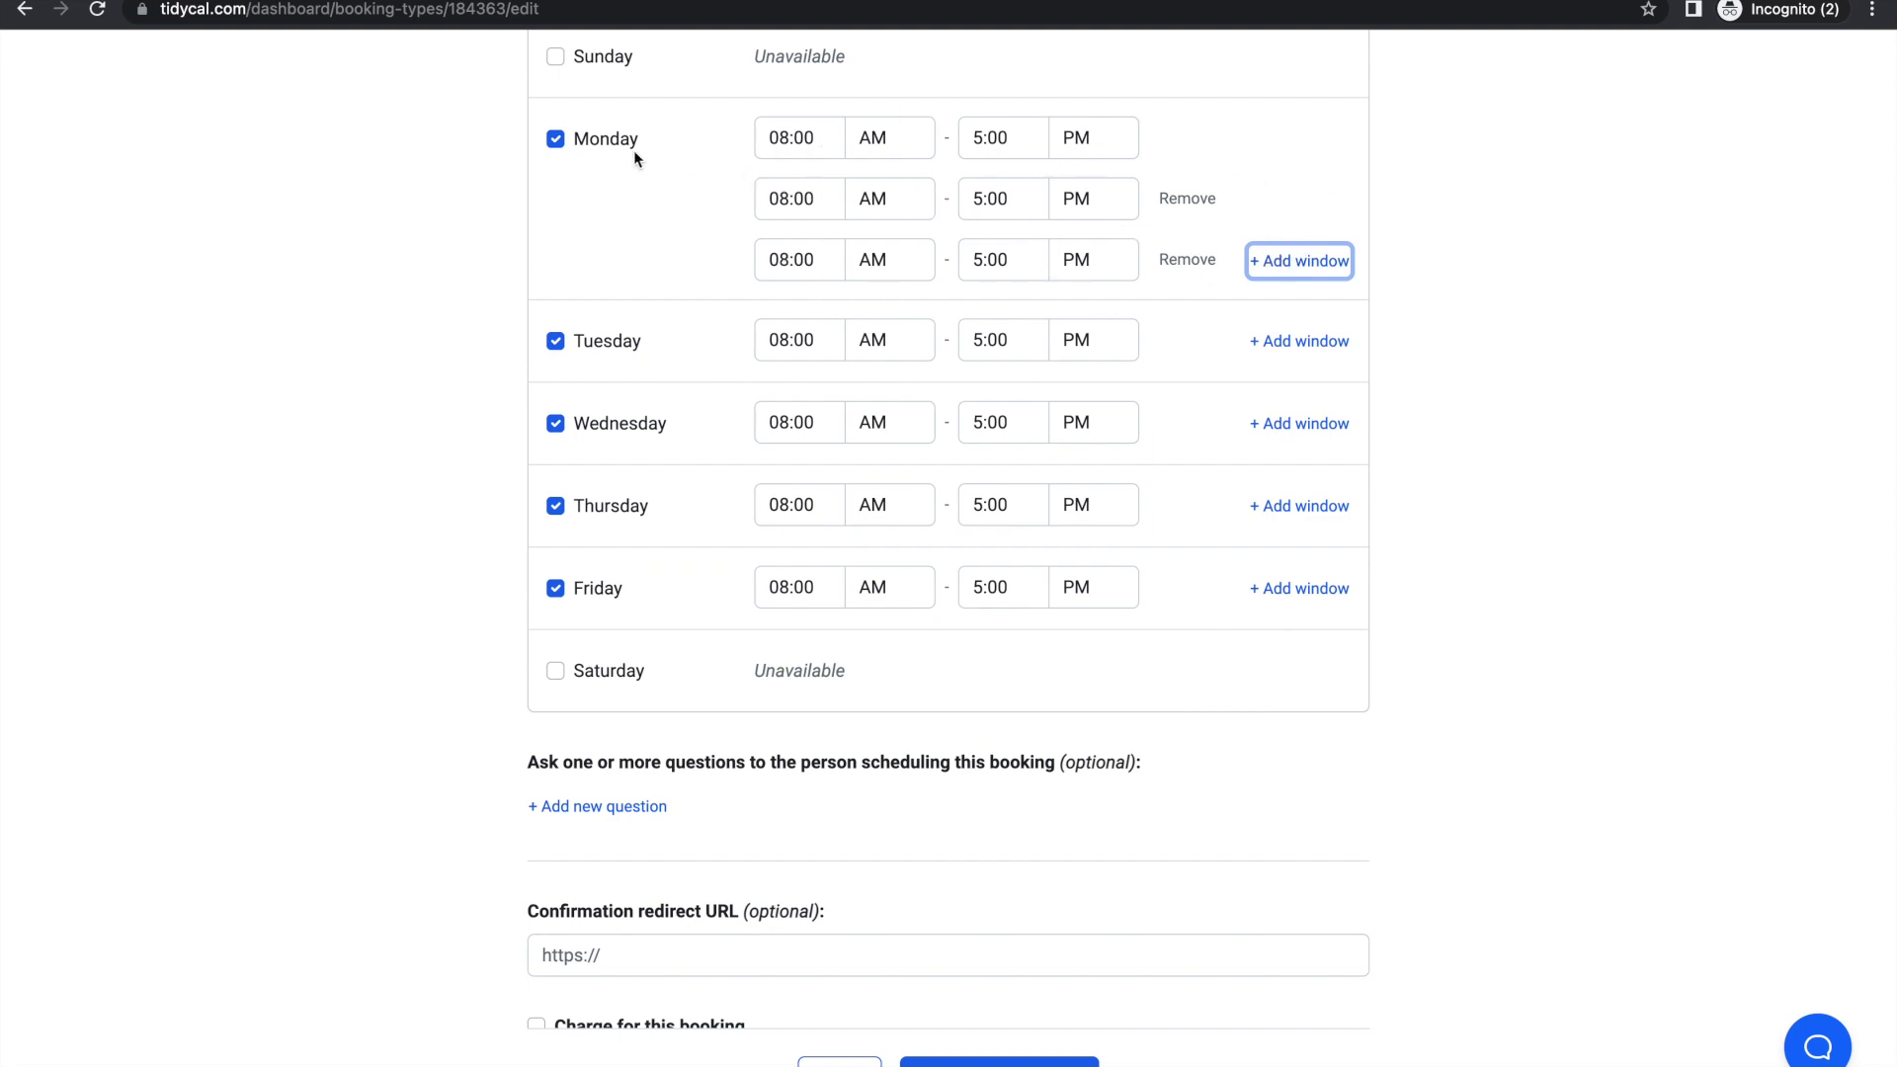
left_click(1186, 259)
left_click(1183, 197)
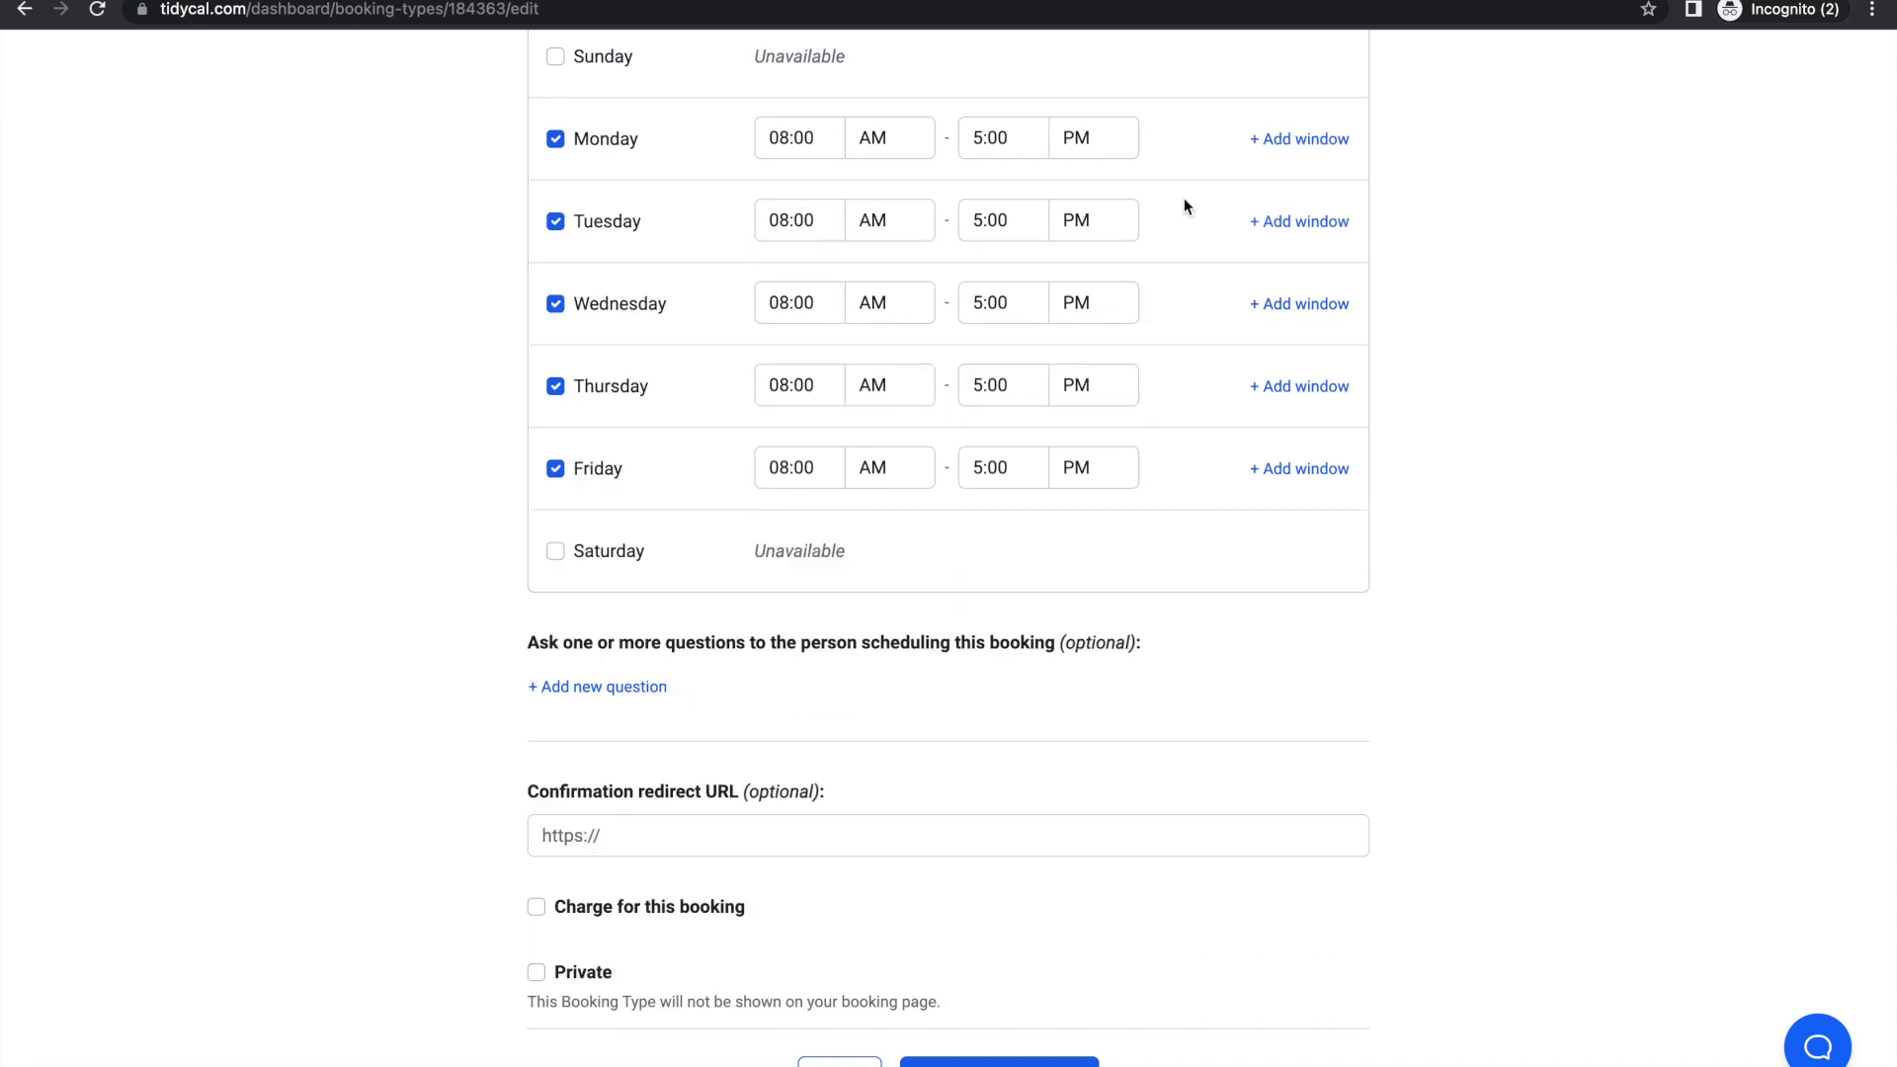
scroll(992, 296, "down", 3)
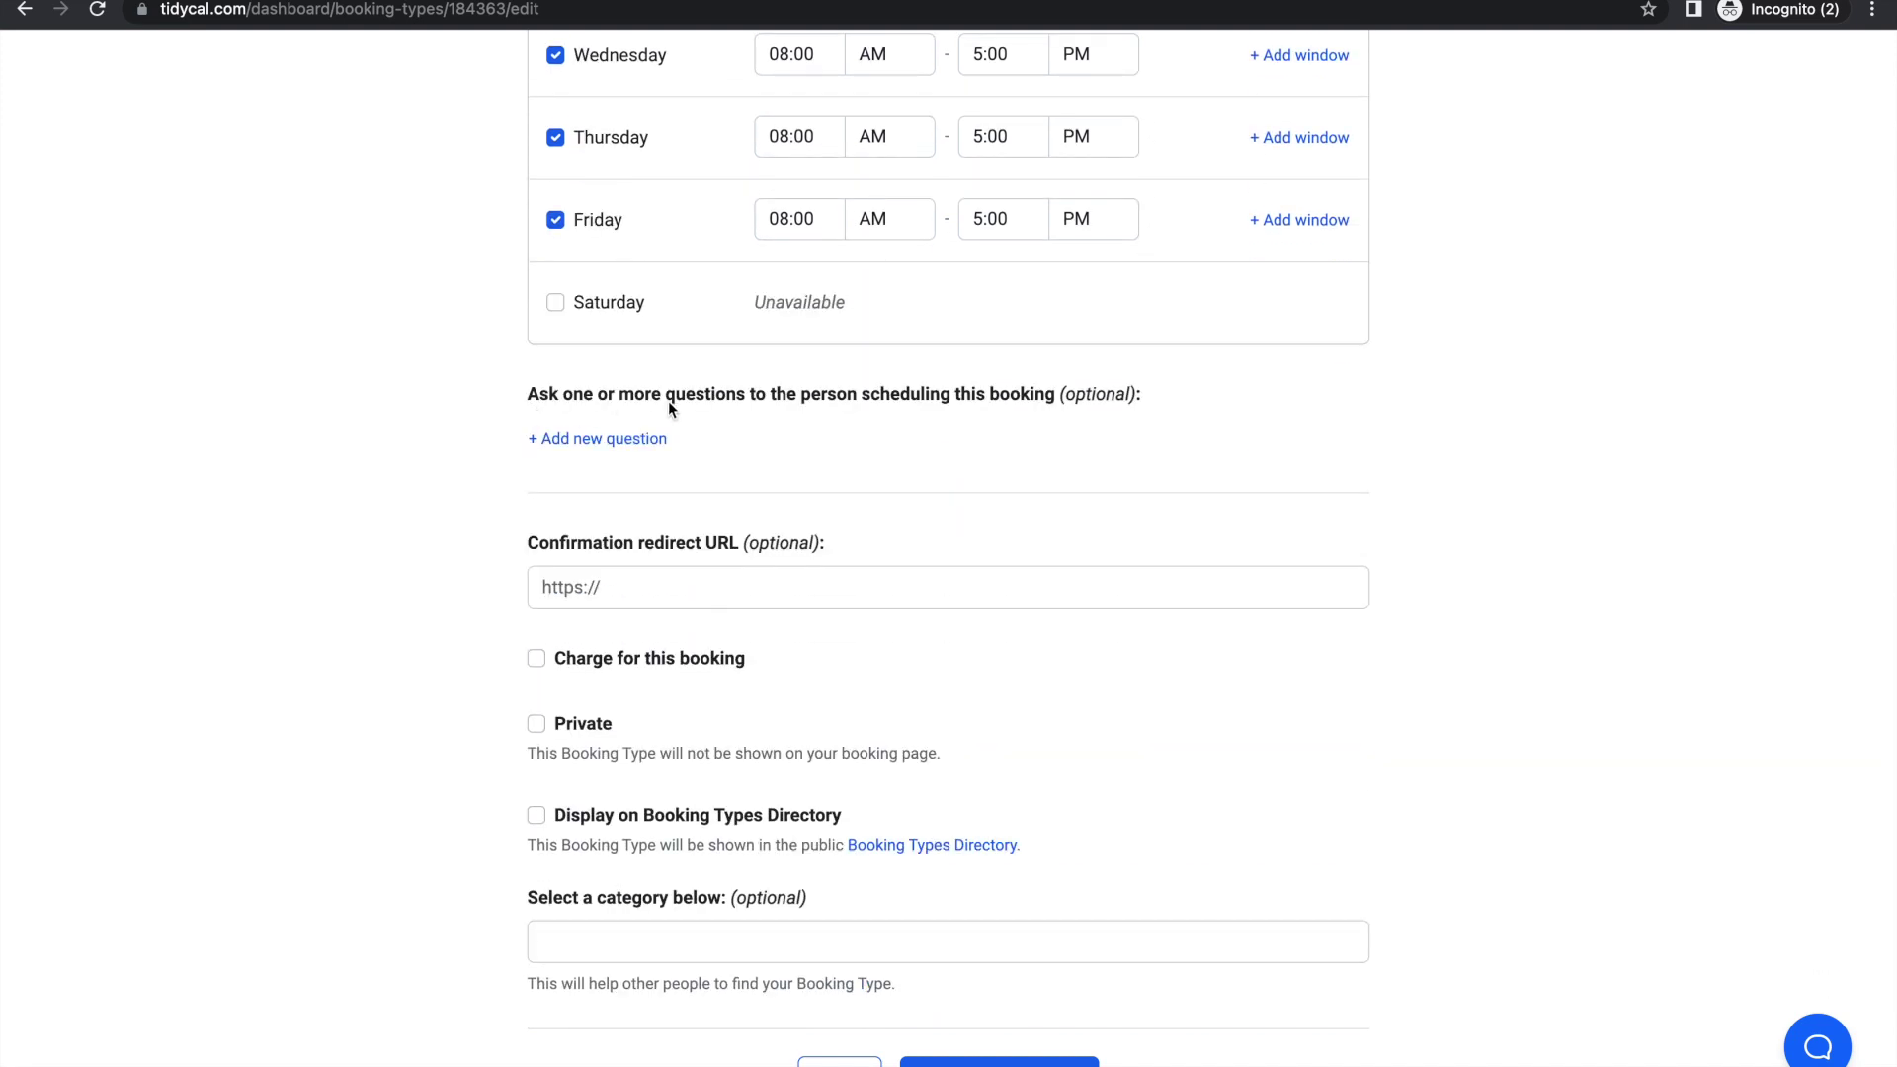
Step: Add a required 'Name' booking question with a Short text answer type
left_click(599, 439)
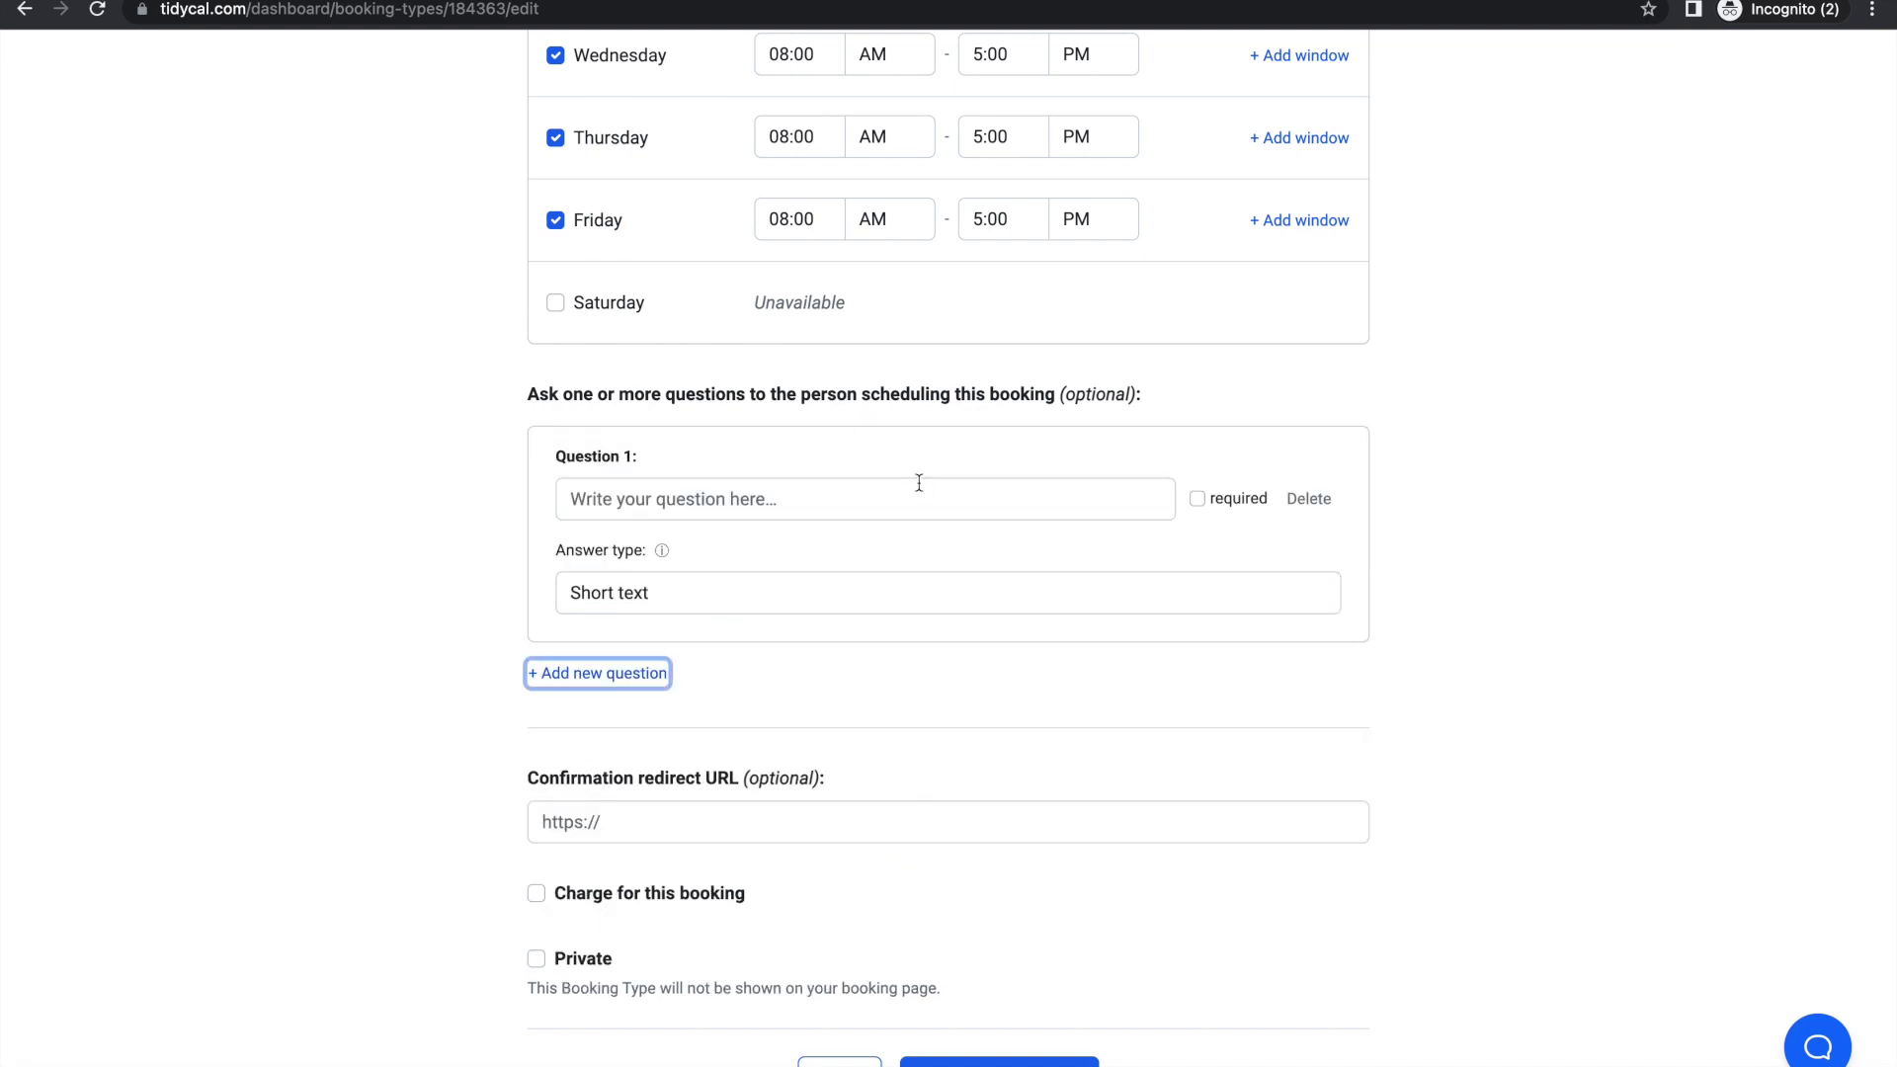
left_click(744, 509)
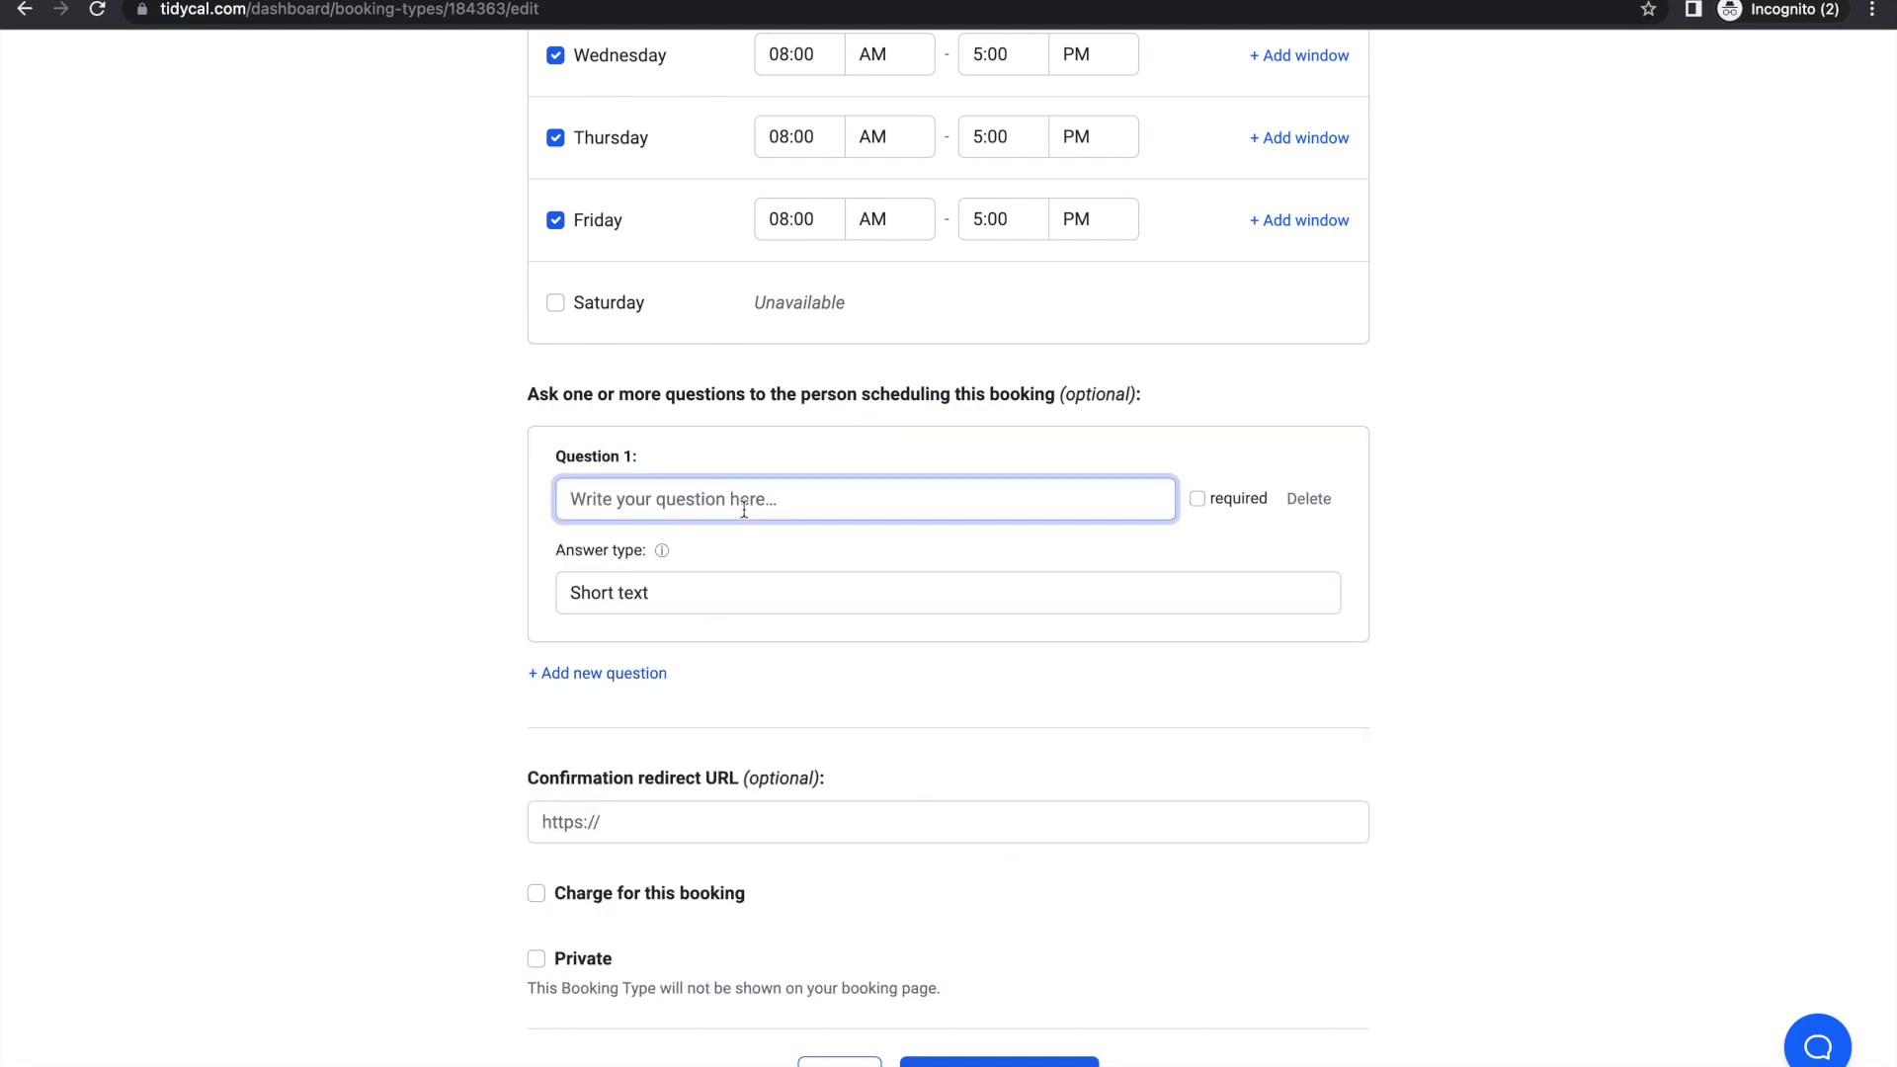
type("MA")
key("BackSpace")
type("Name")
left_click(1197, 499)
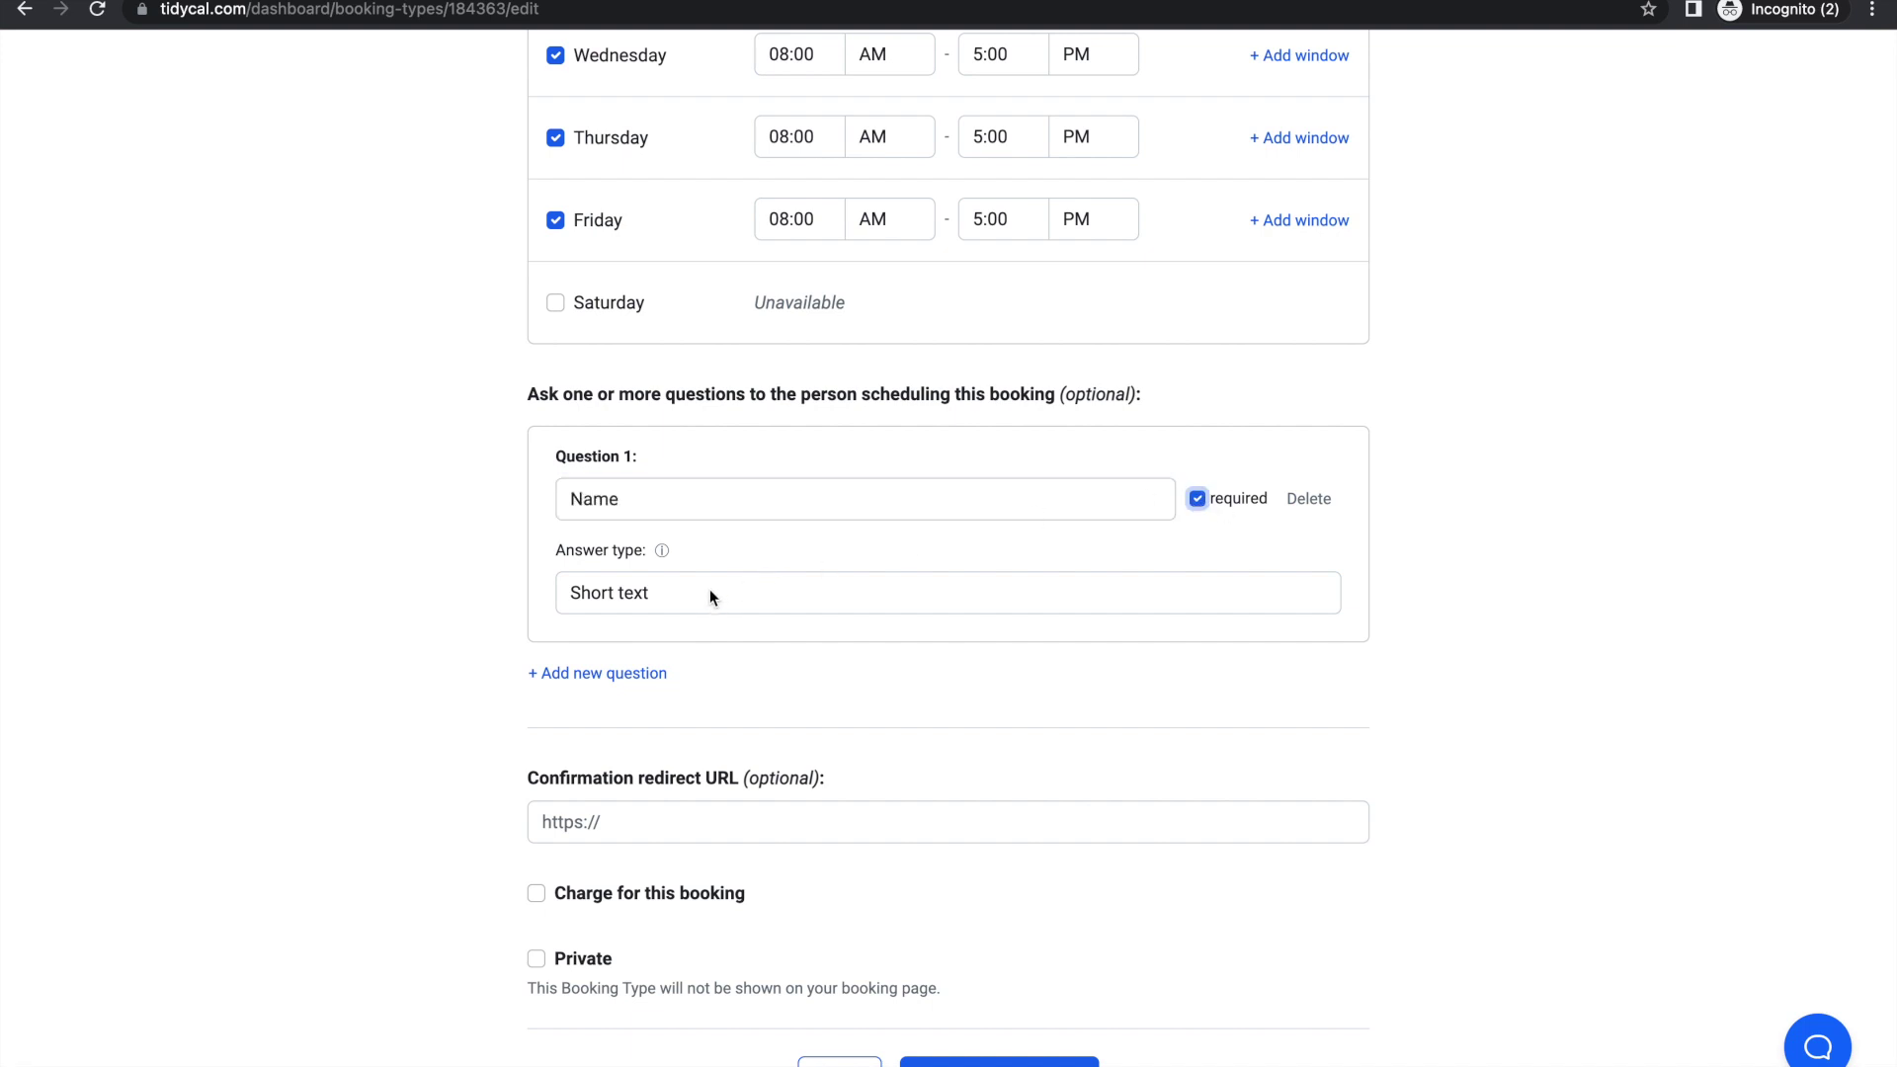
left_click(637, 592)
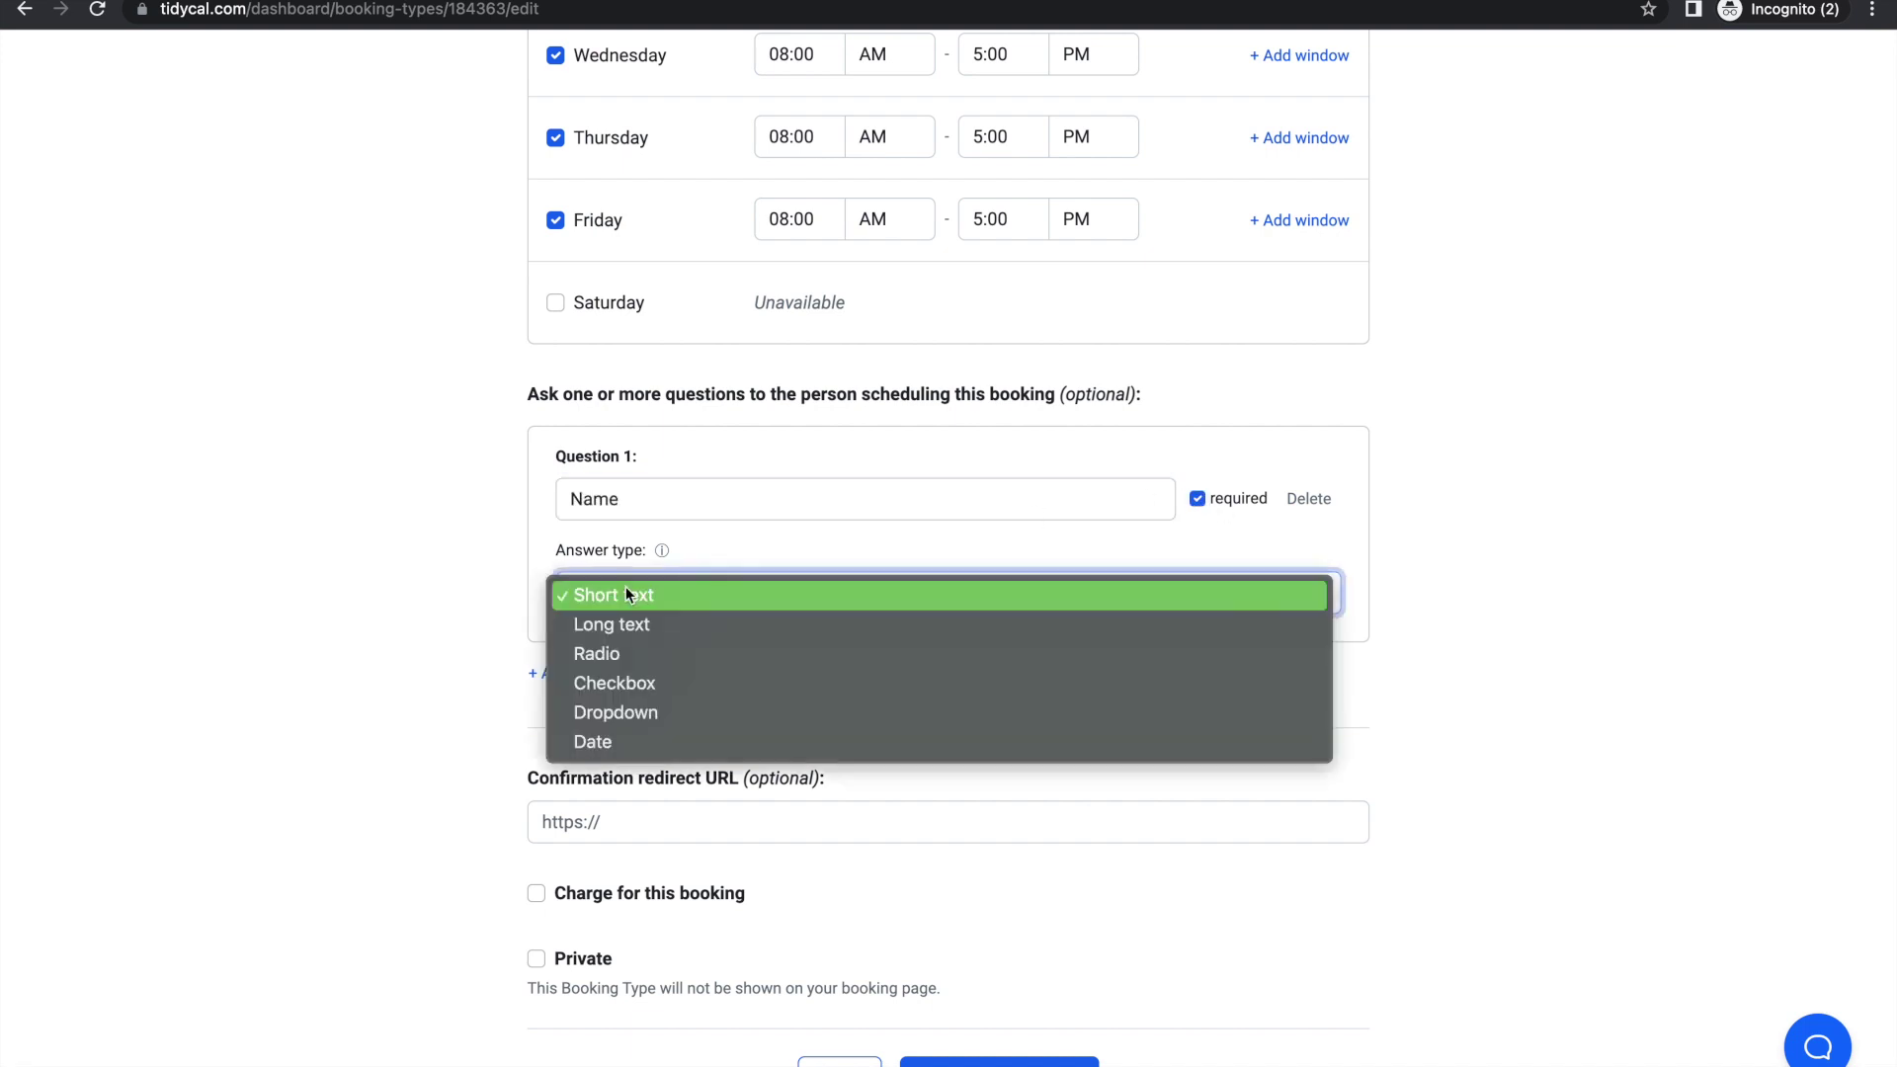
left_click(459, 628)
Step: Add an optional second question and delete the Name question, leaving one blank question
left_click(607, 674)
scroll(822, 808, "down", 1)
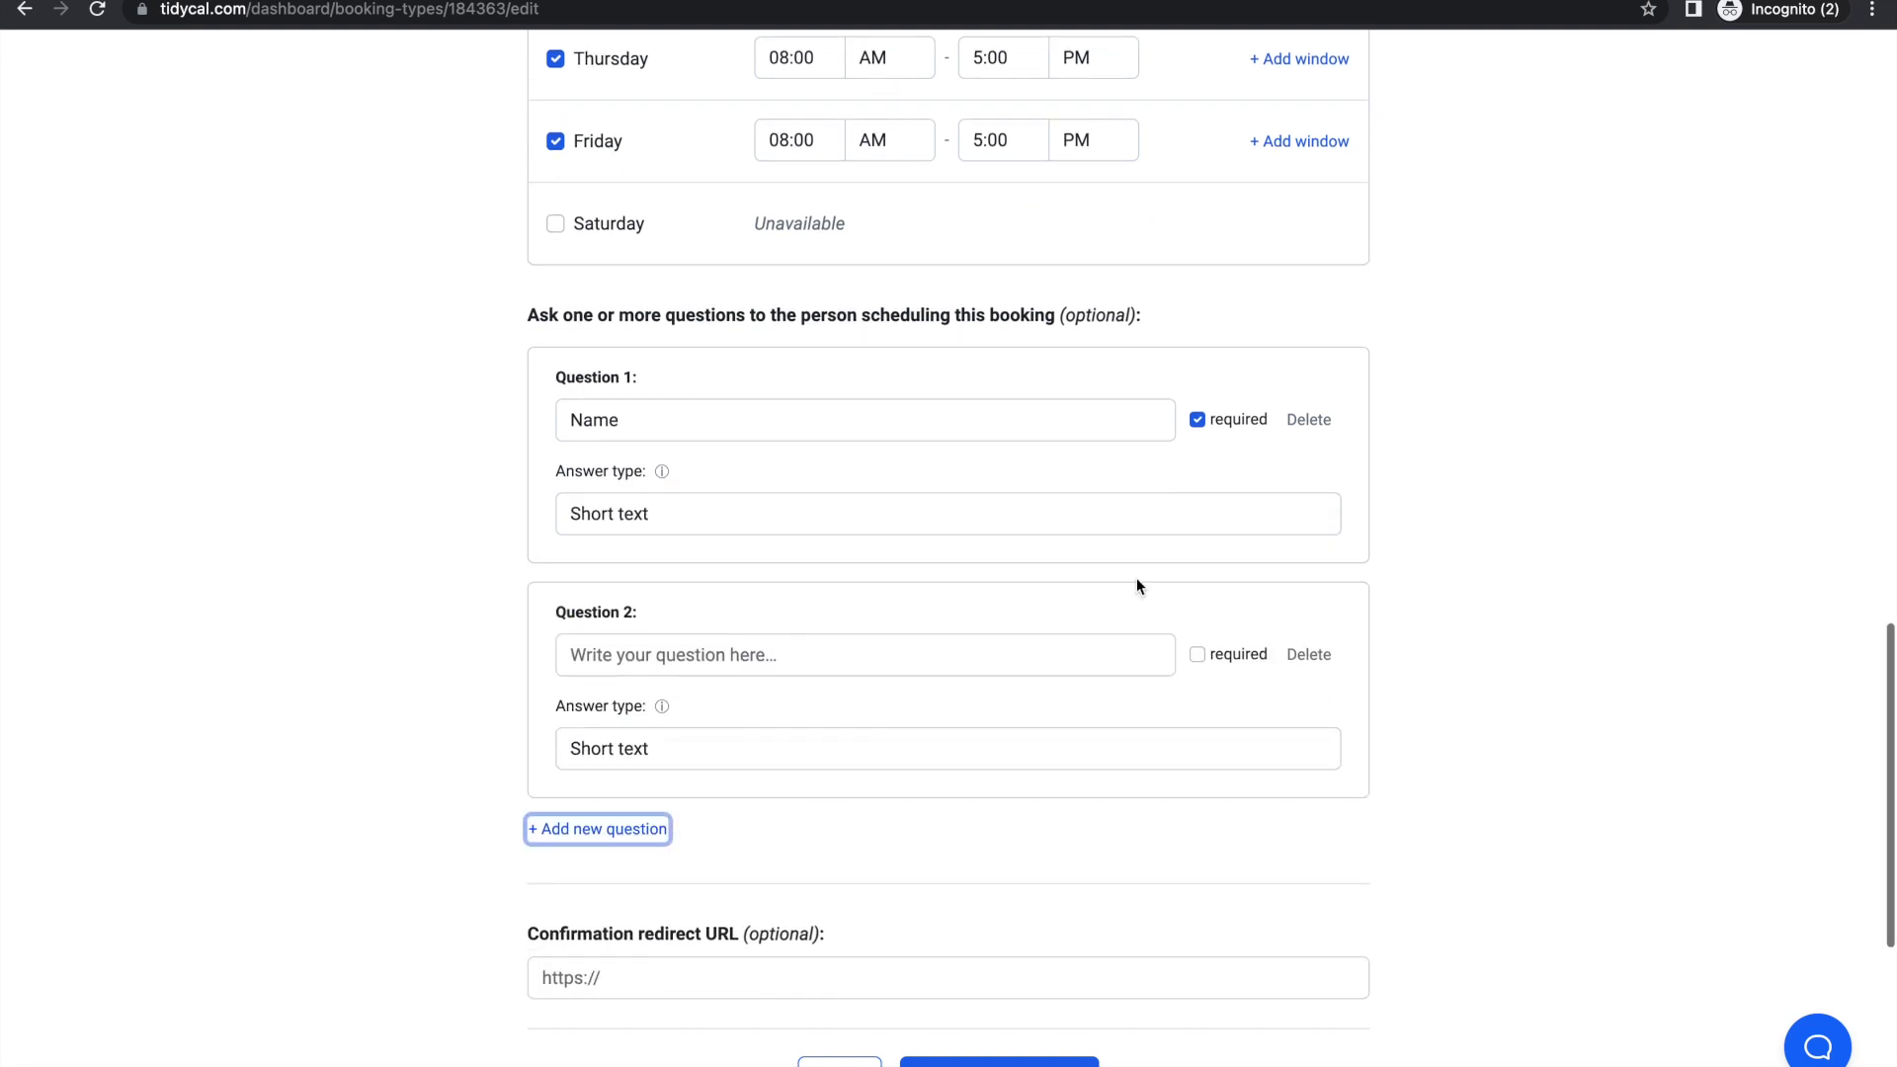
left_click(1198, 654)
left_click(1197, 654)
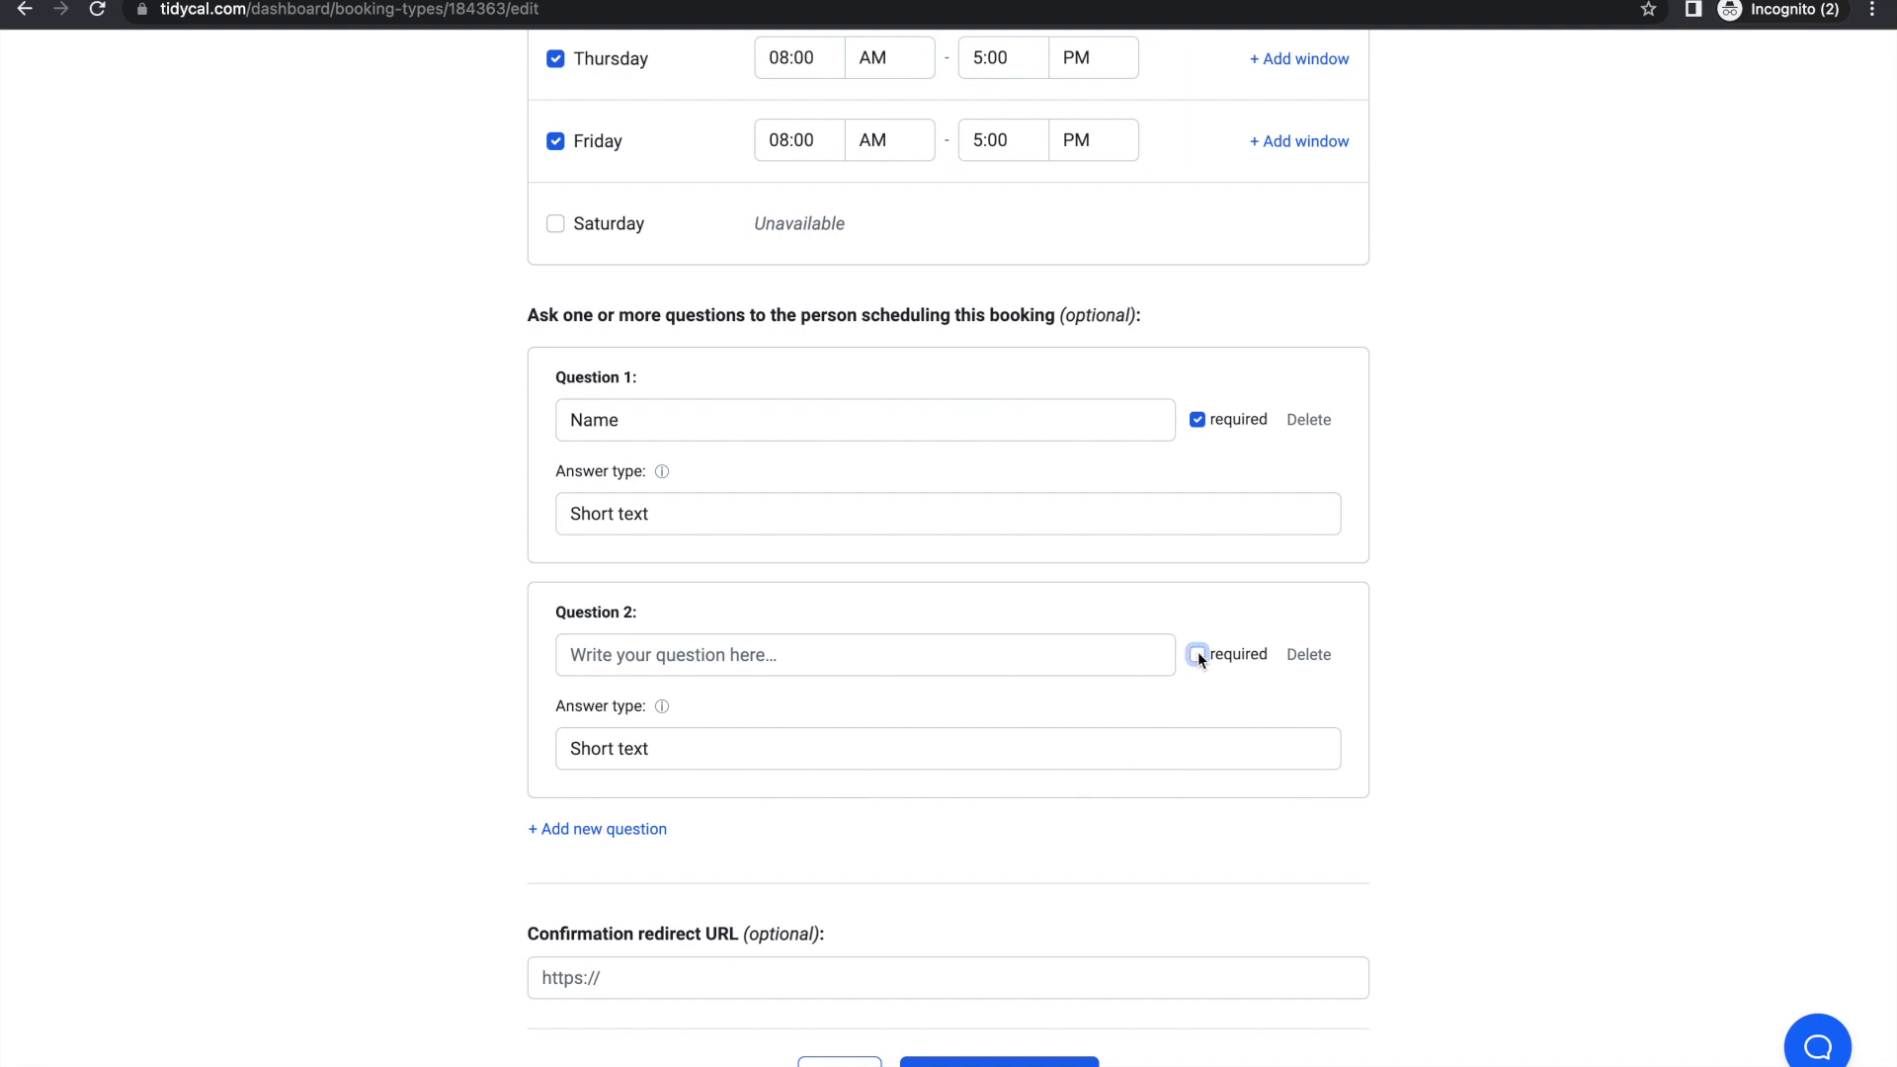
scroll(796, 709, "down", 2)
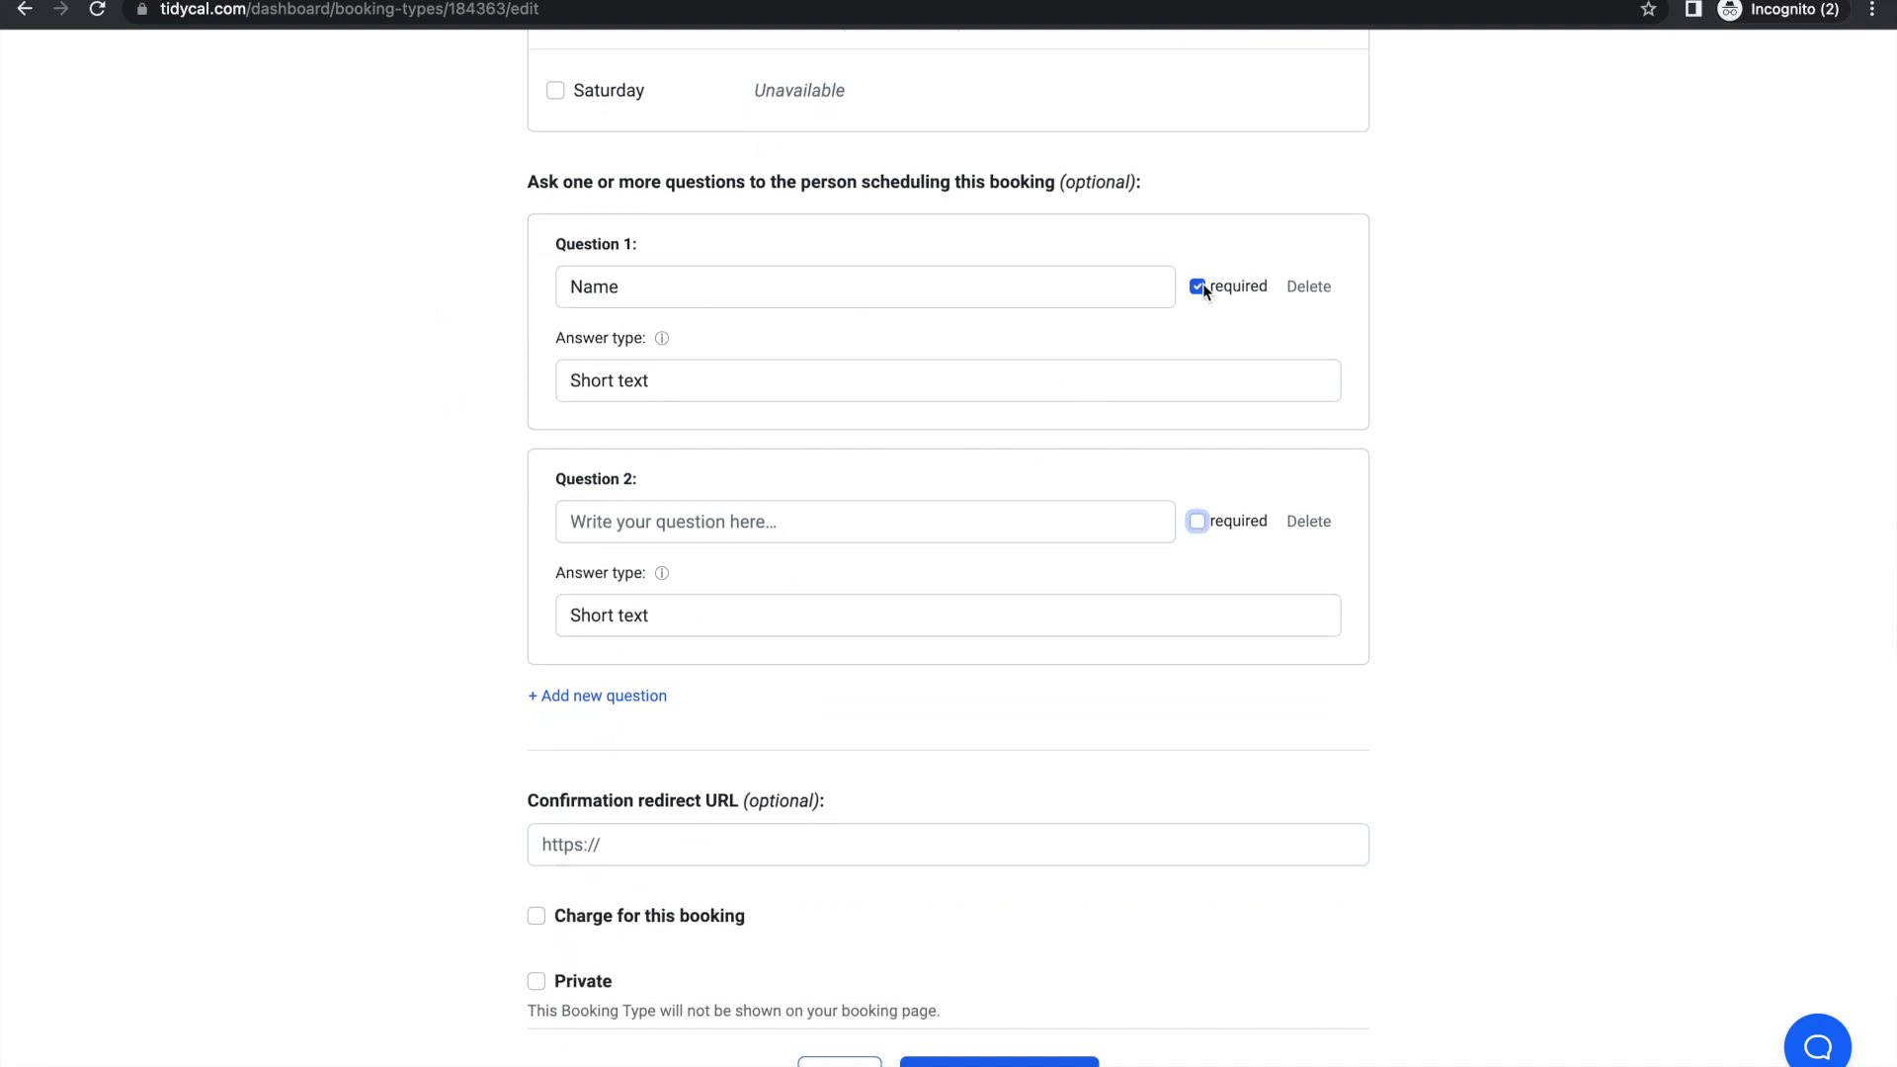
left_click(1307, 286)
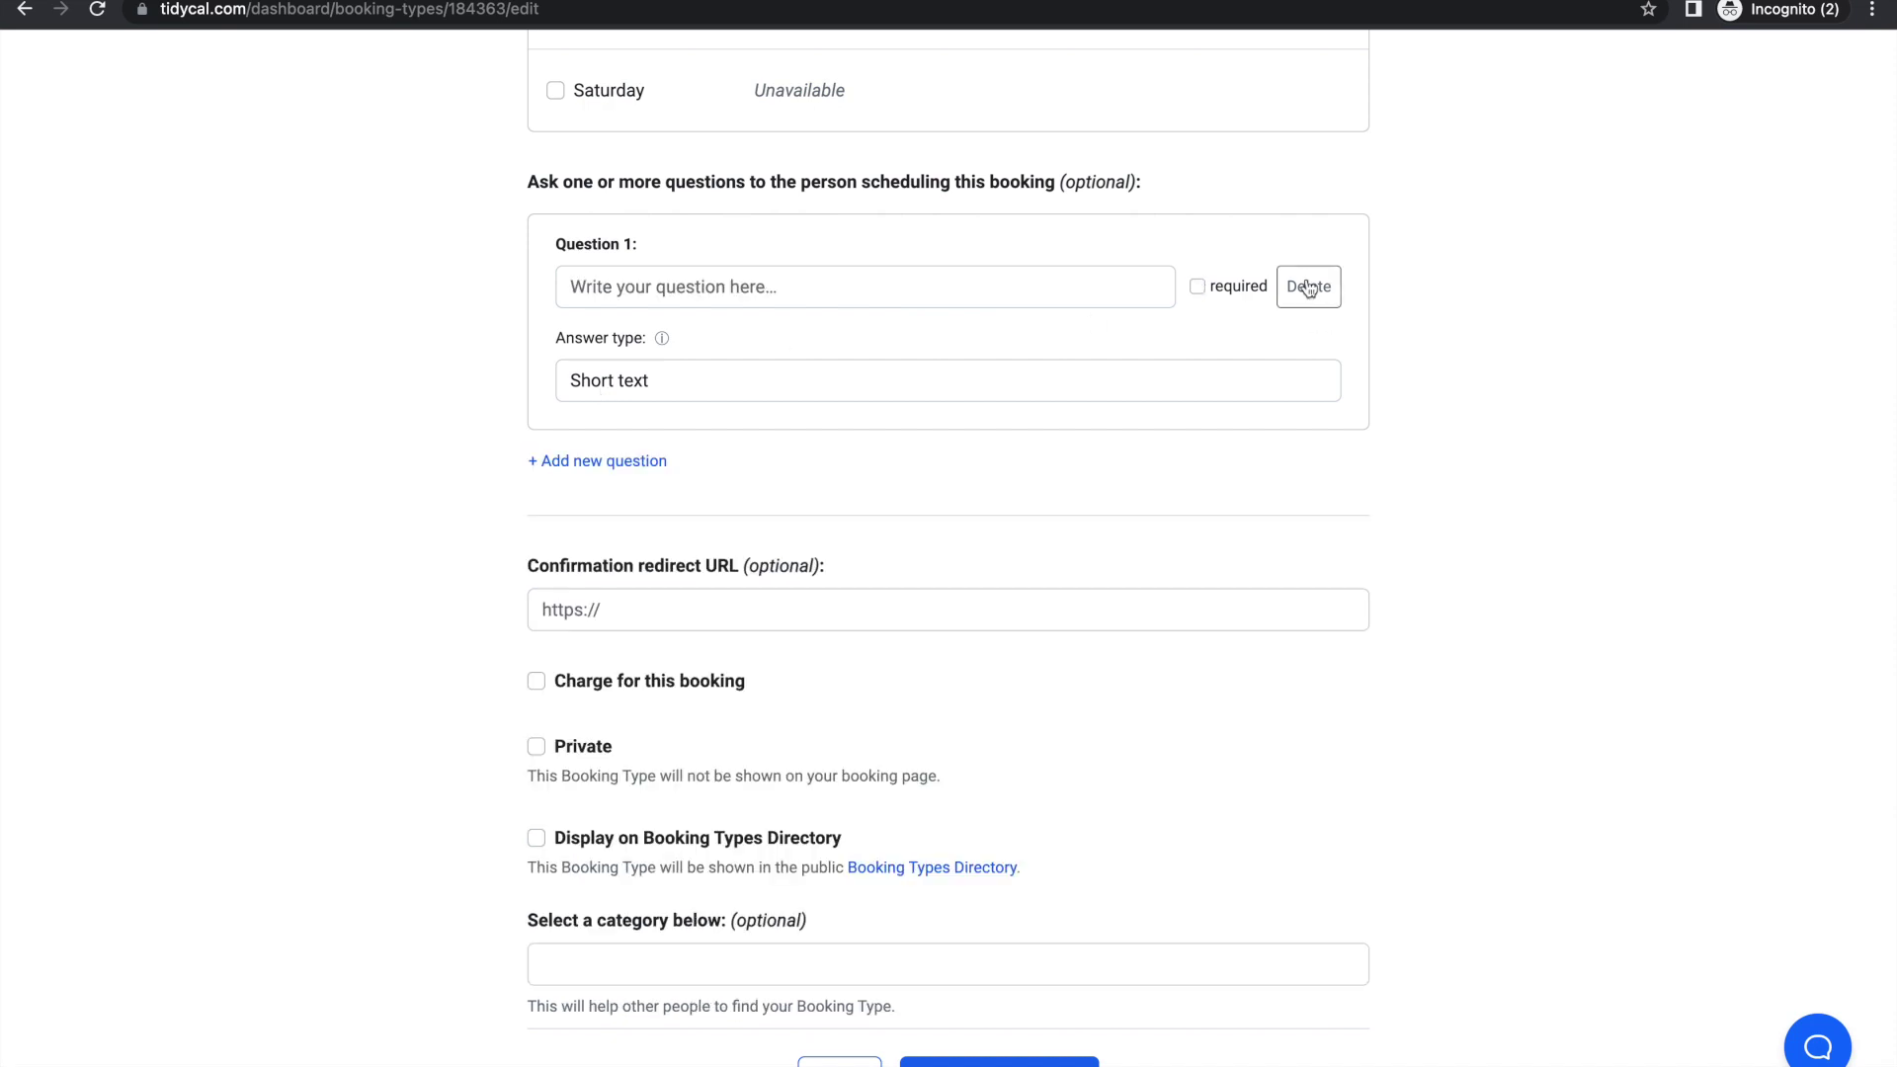
left_click(1308, 287)
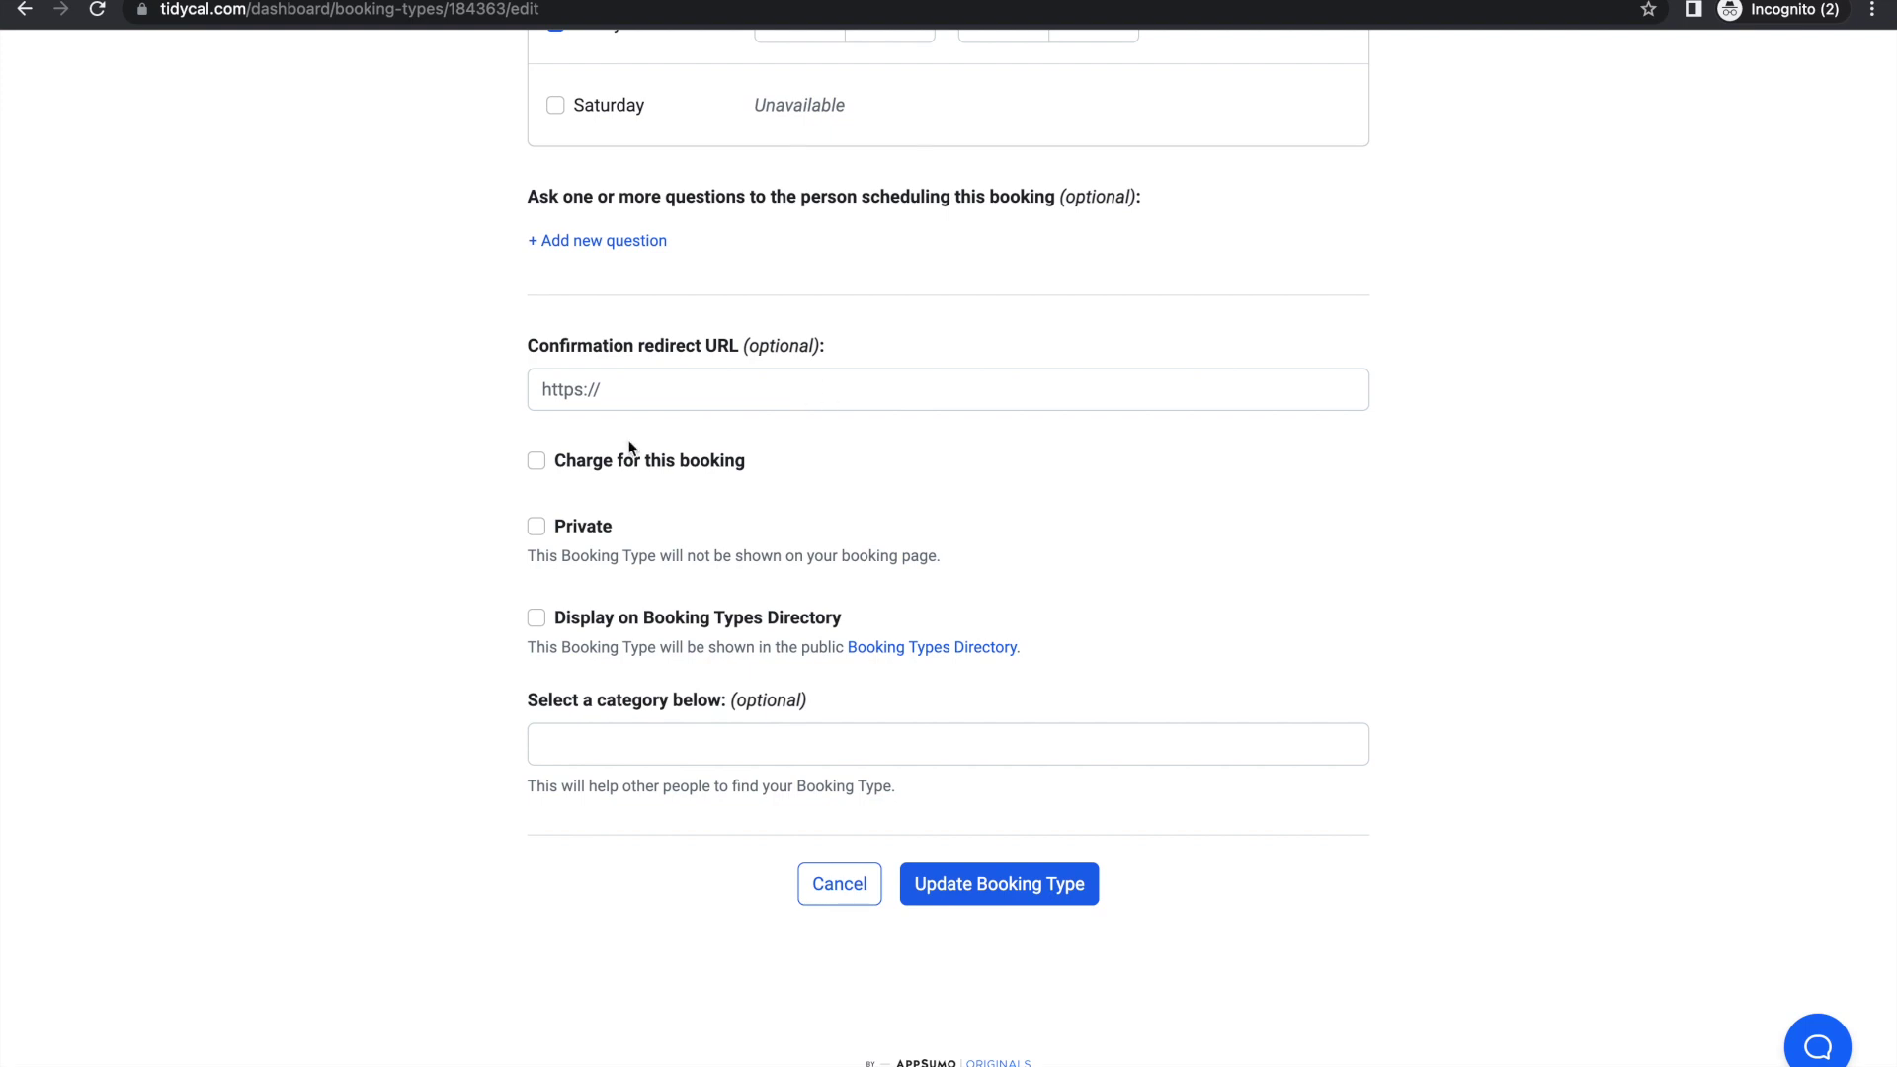
Step: Try a 99 price via PayPal, then remove the charge and mark the booking type private
left_click(538, 461)
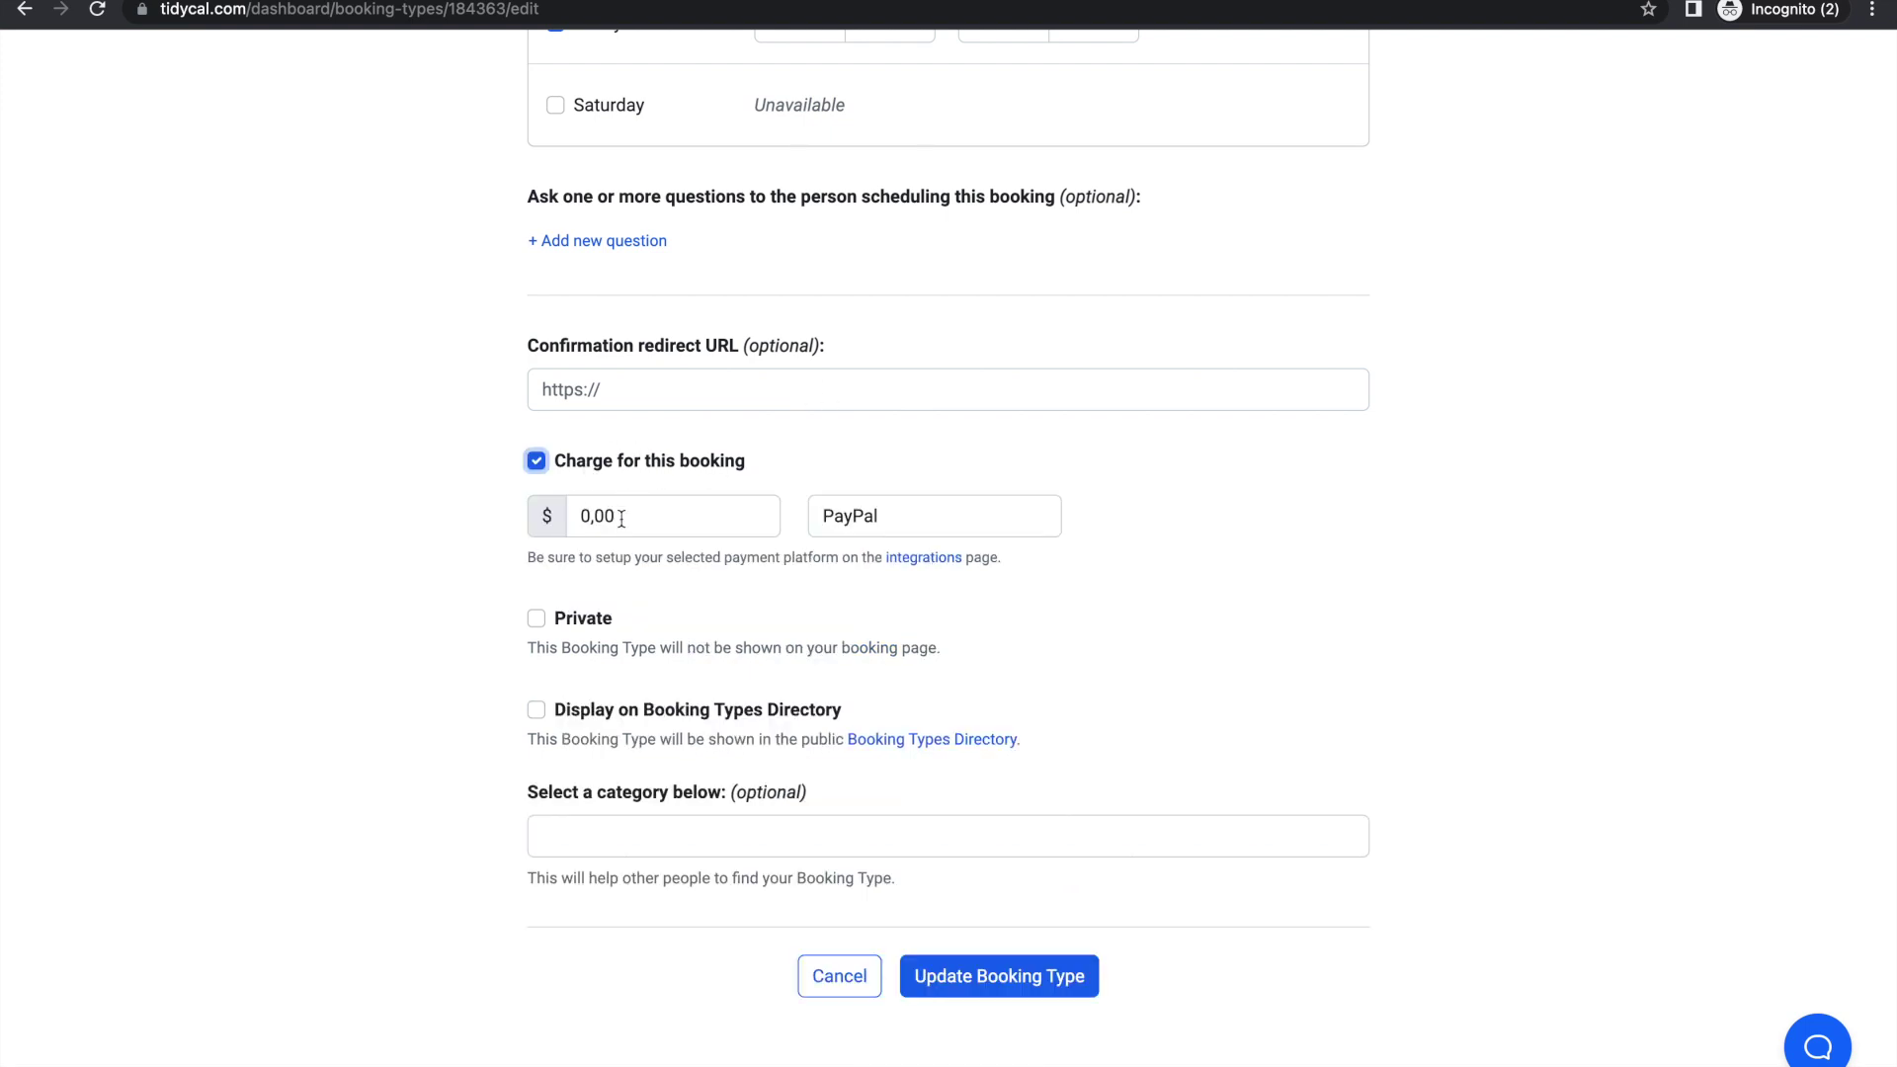
double_click(584, 522)
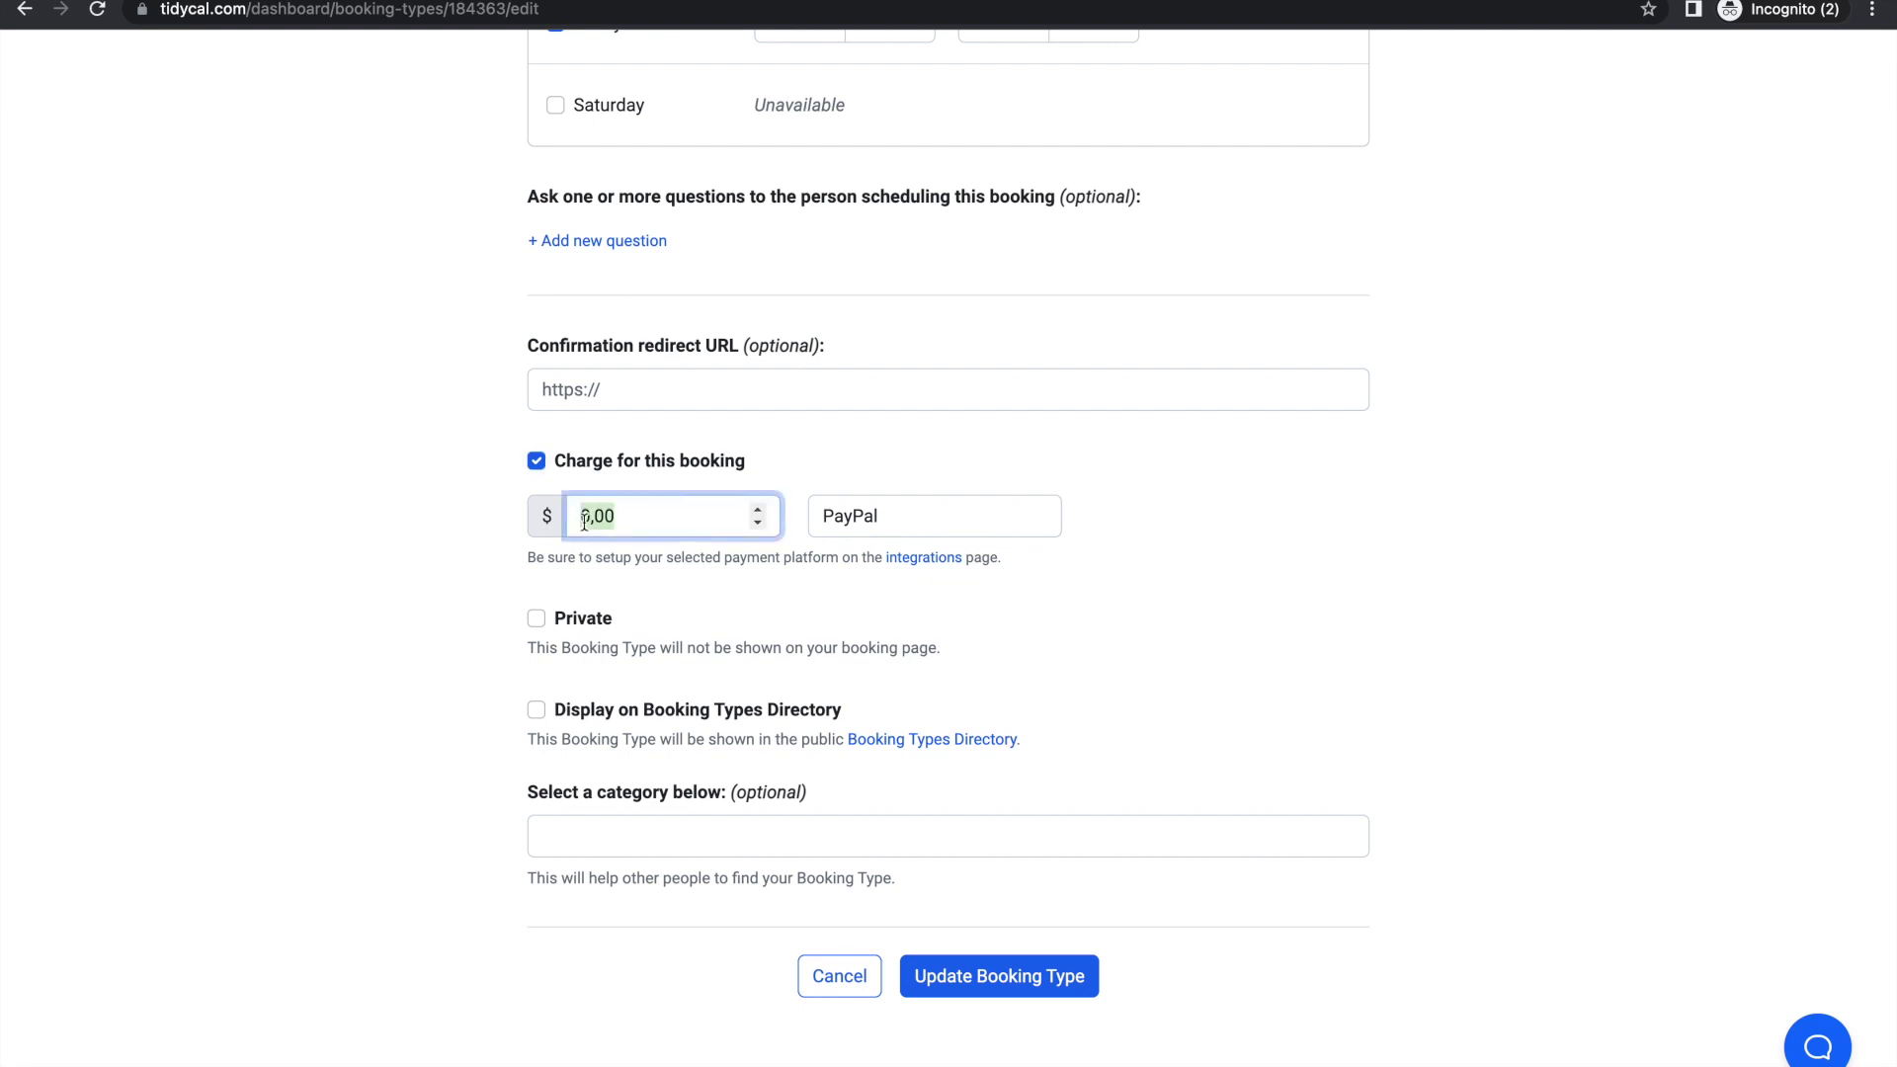
type("99")
left_click(545, 515)
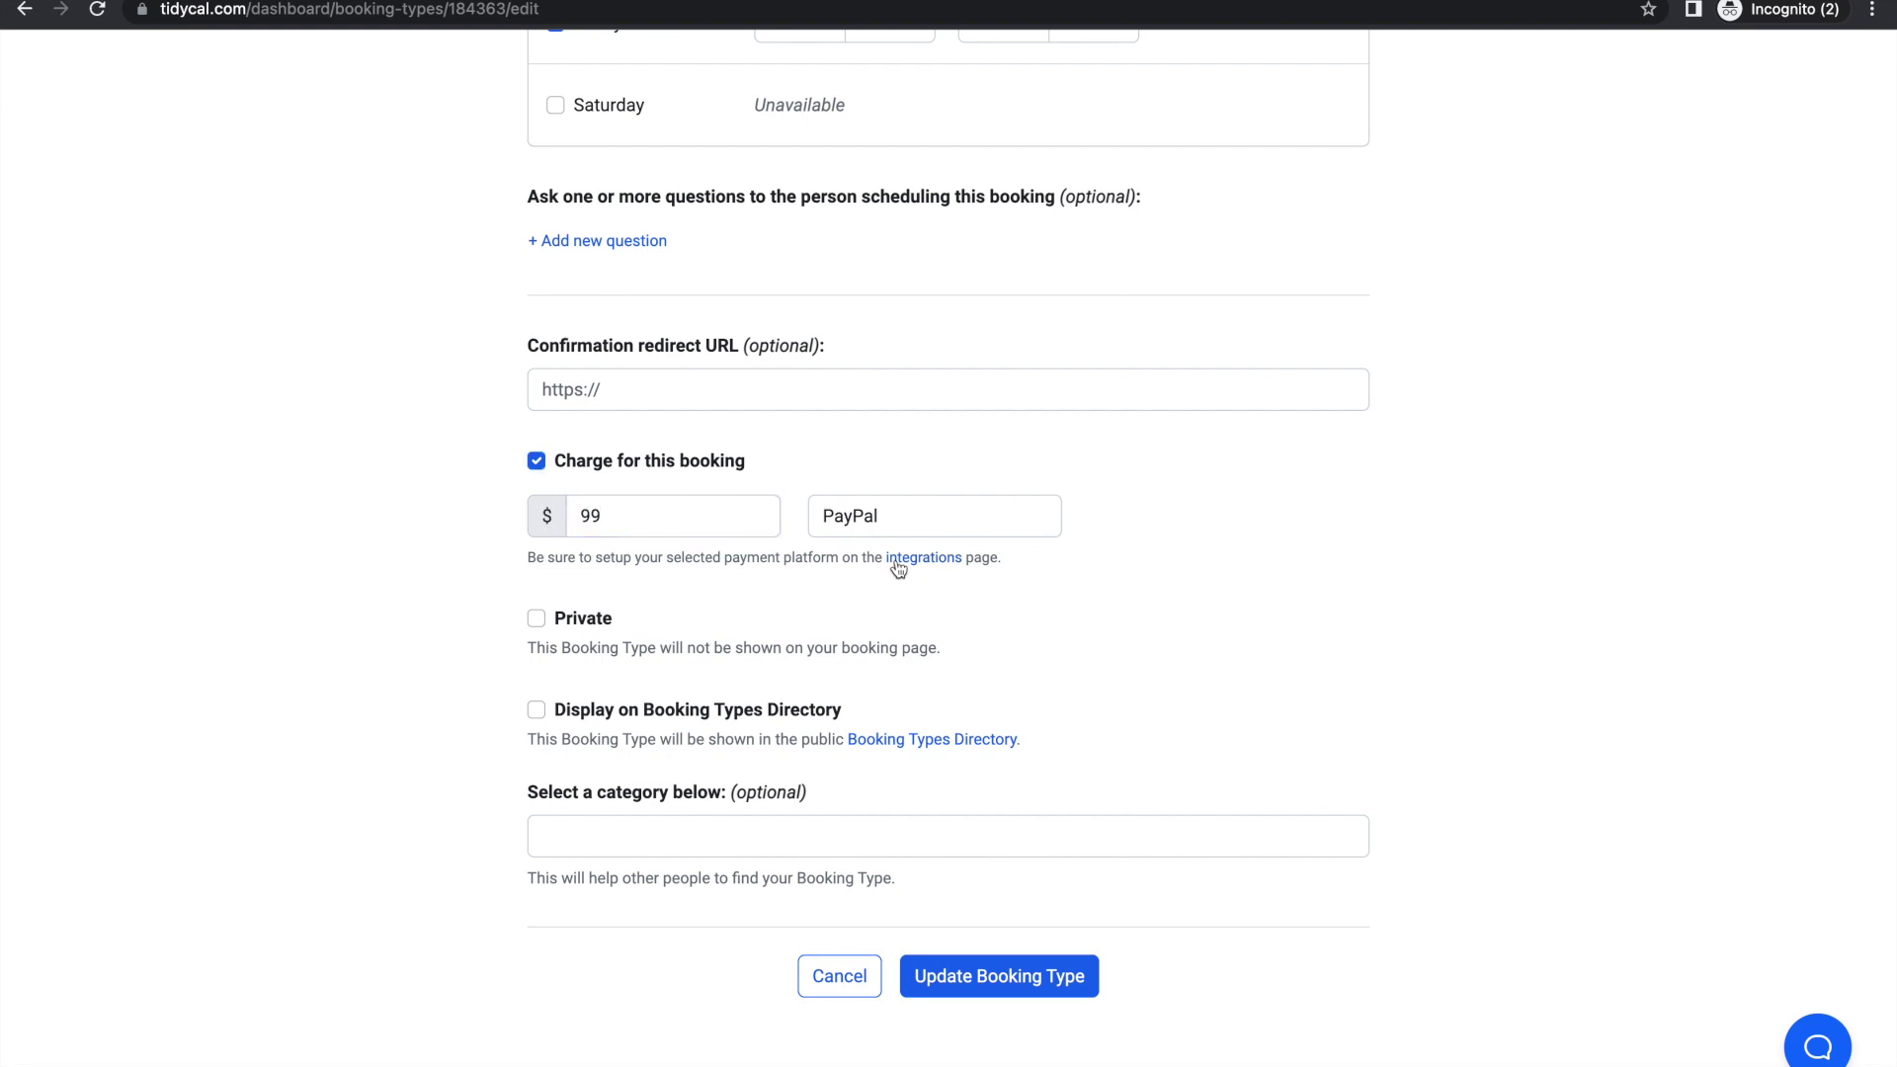
left_click(881, 512)
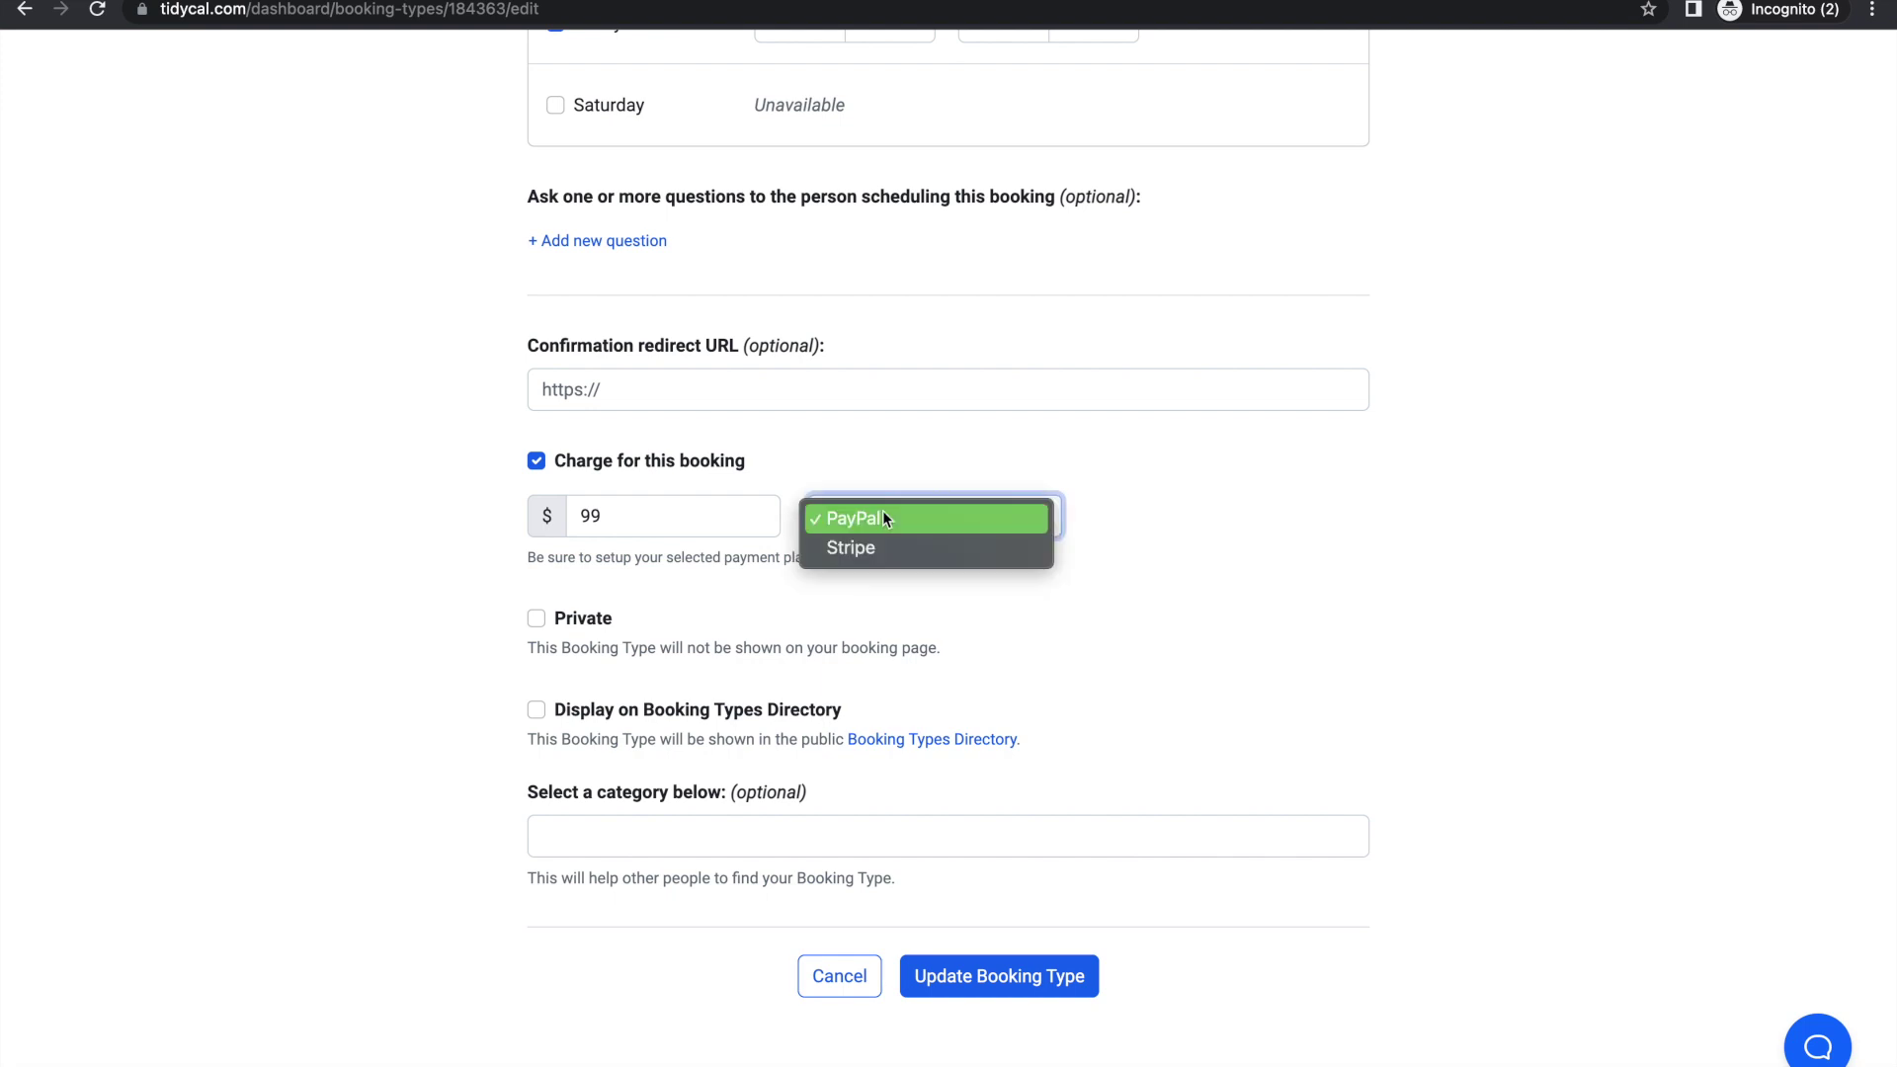
left_click(894, 579)
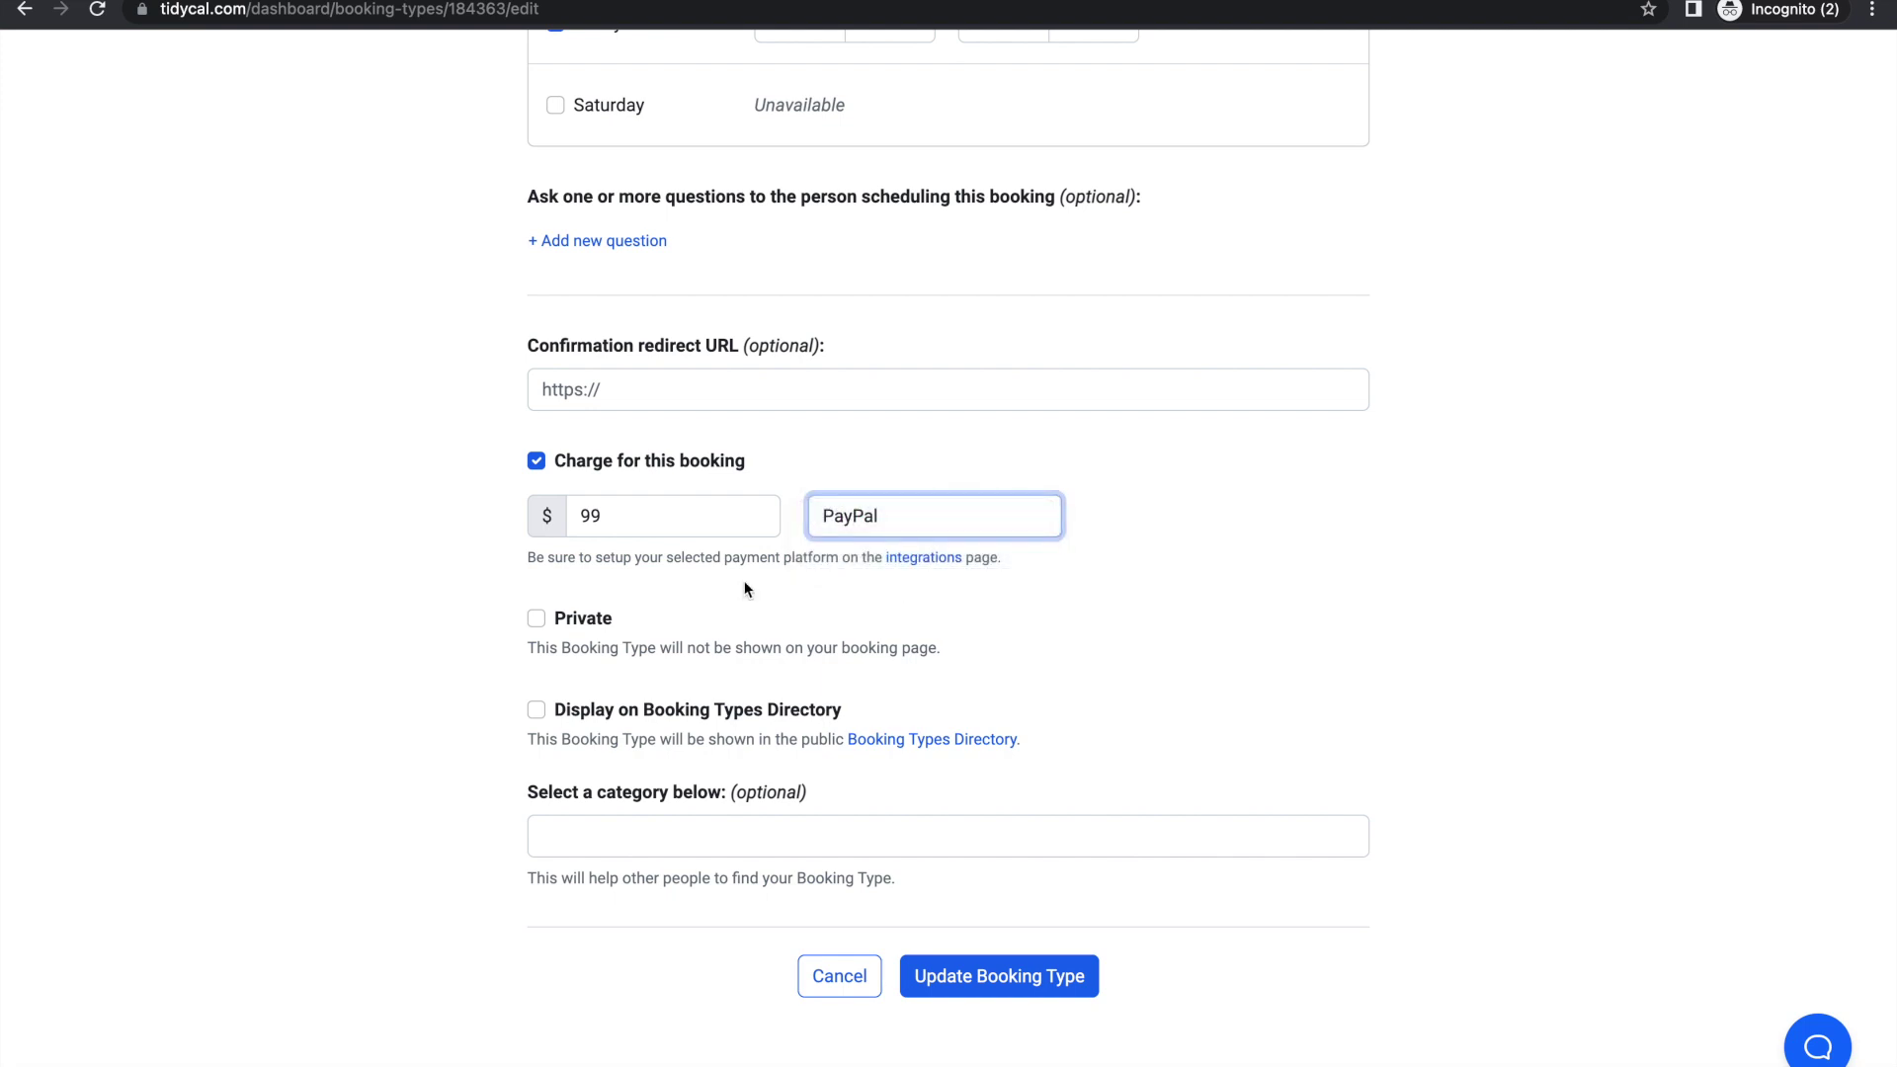
left_click(537, 462)
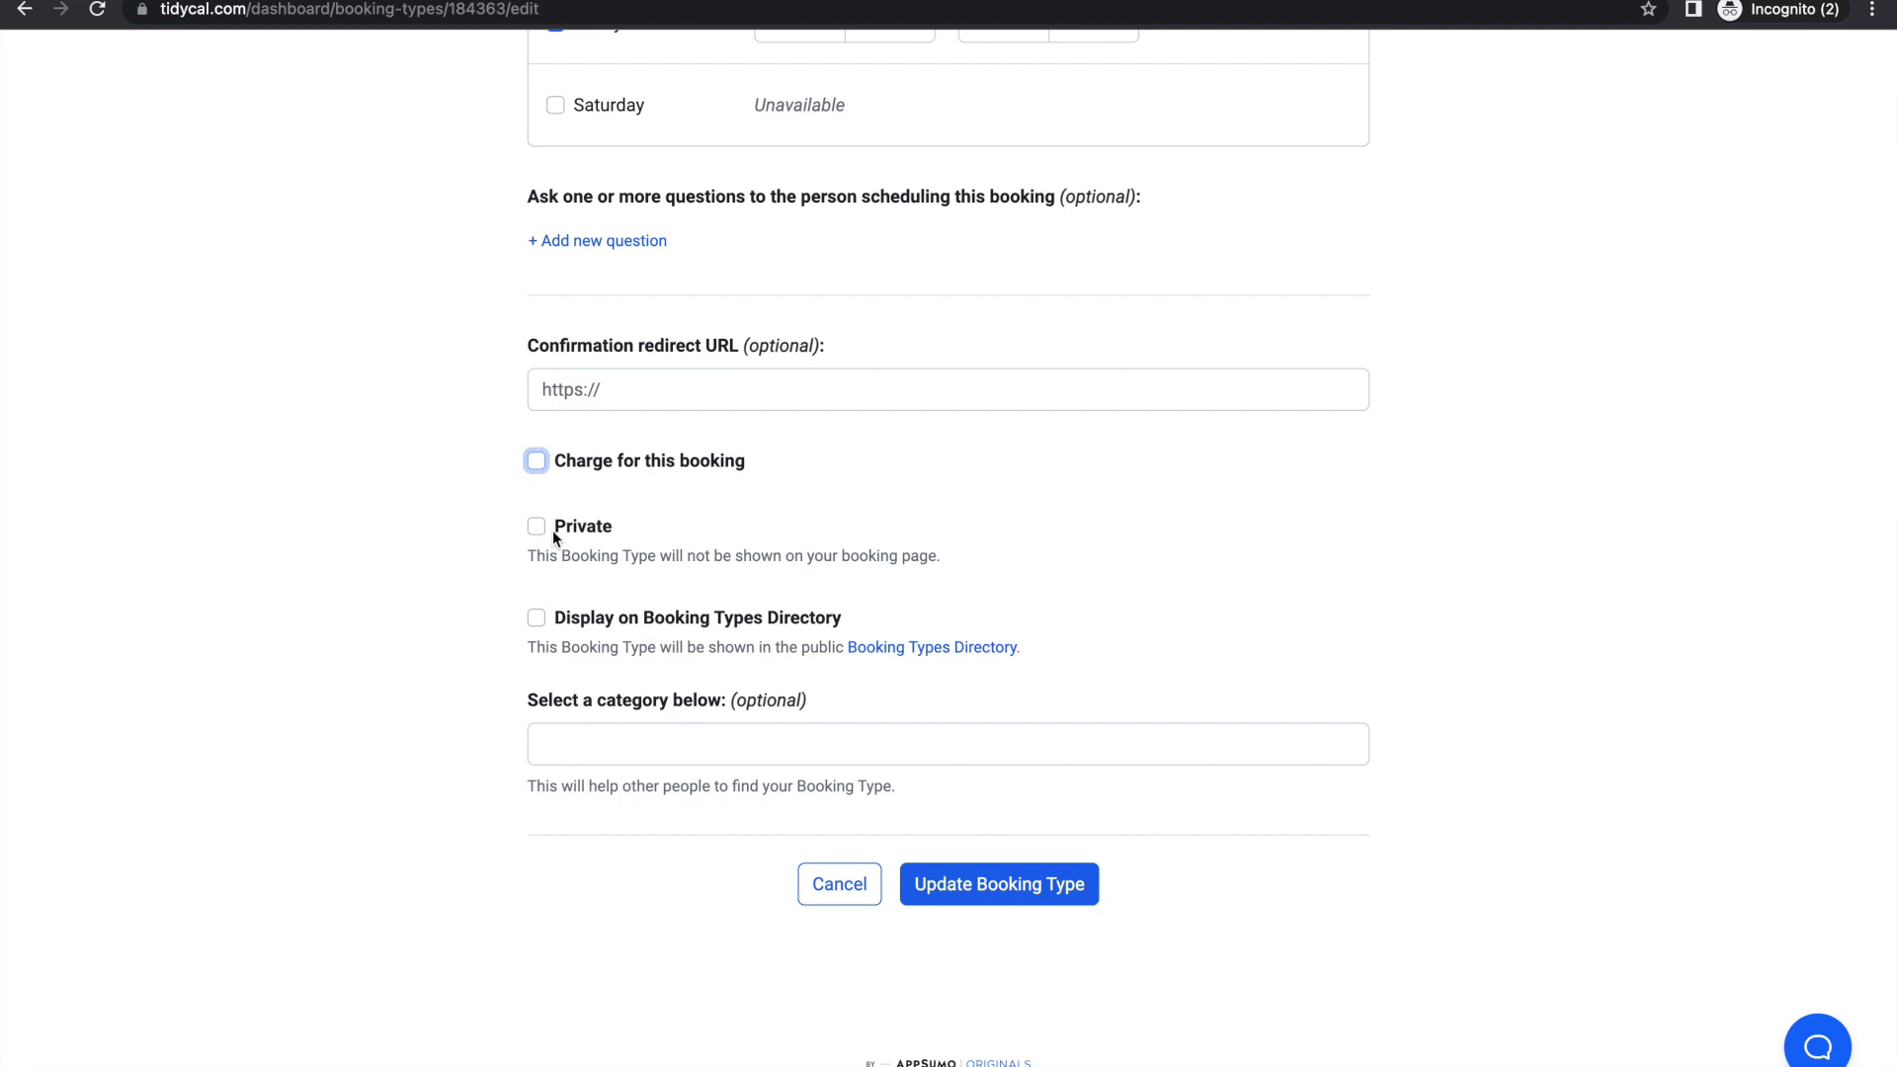
left_click(536, 527)
left_click(538, 617)
right_click(909, 650)
left_click(940, 654)
left_click(614, 1)
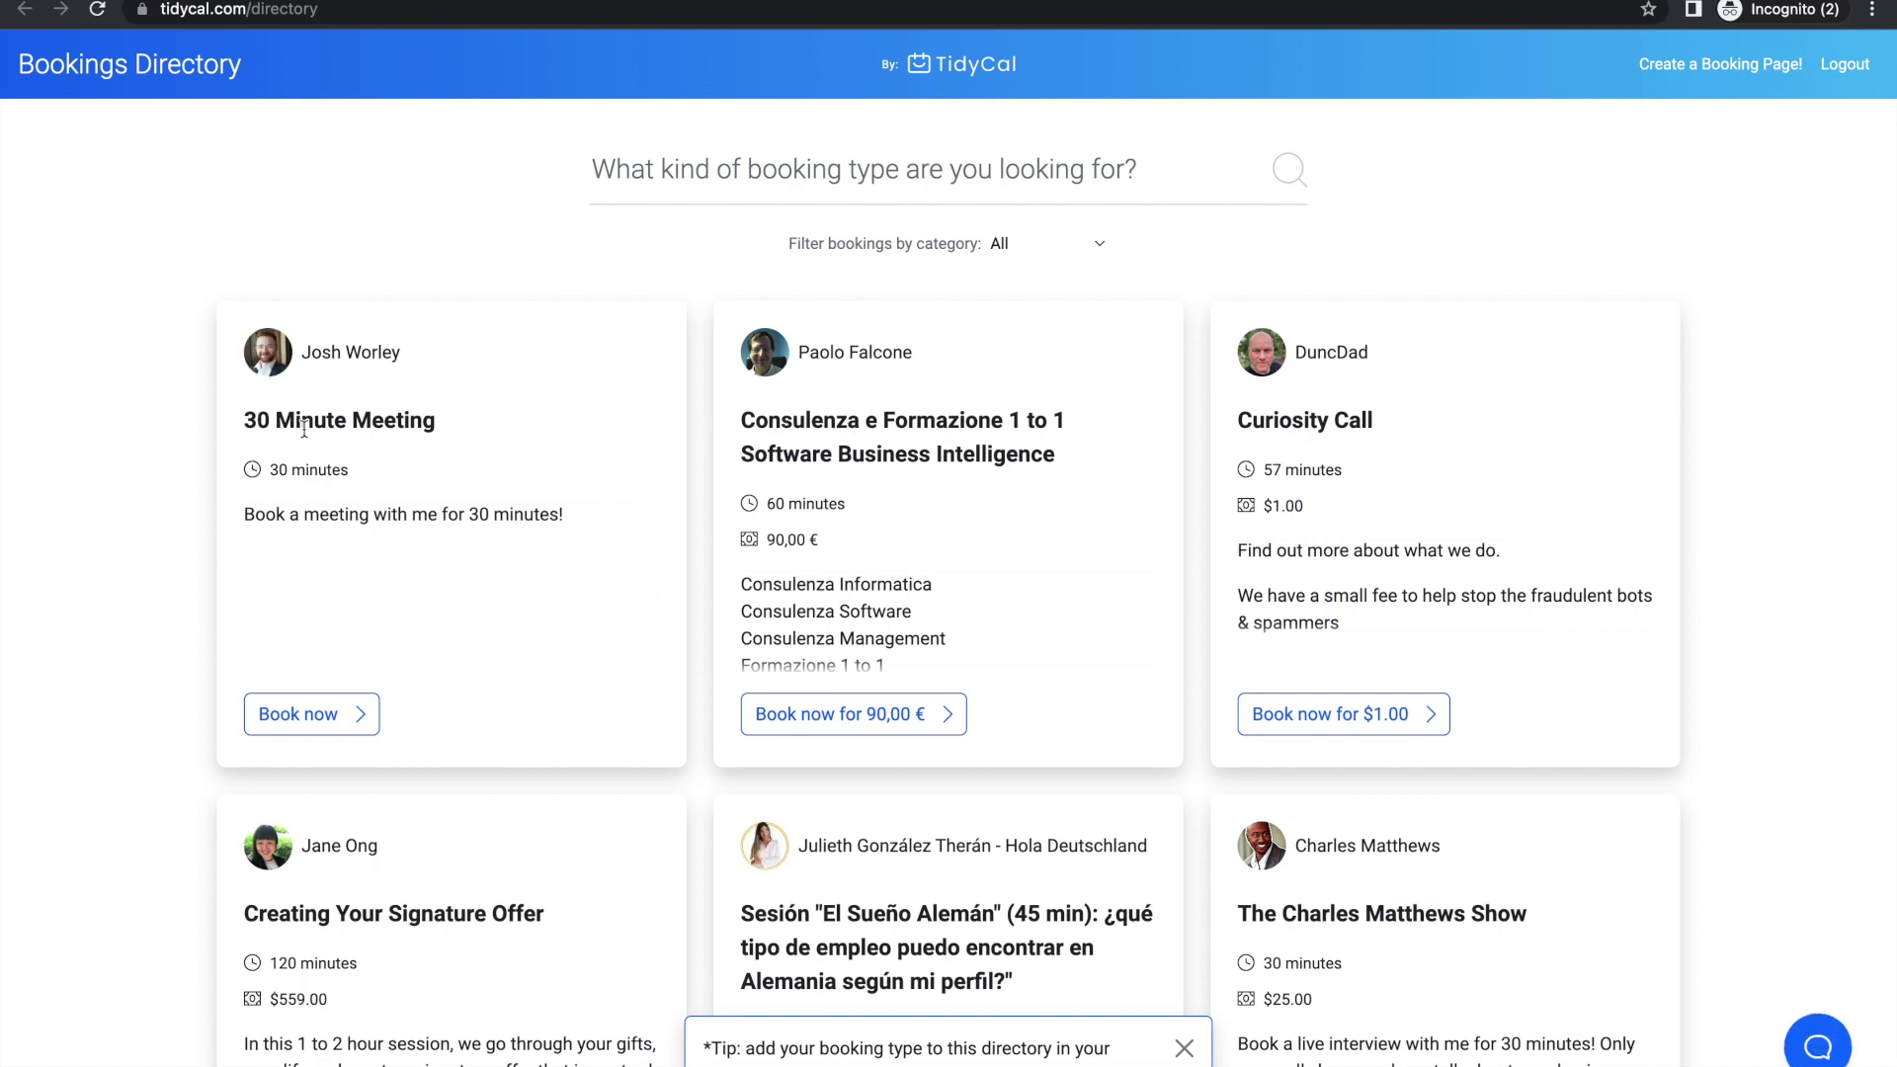
scroll(403, 484, "down", 1)
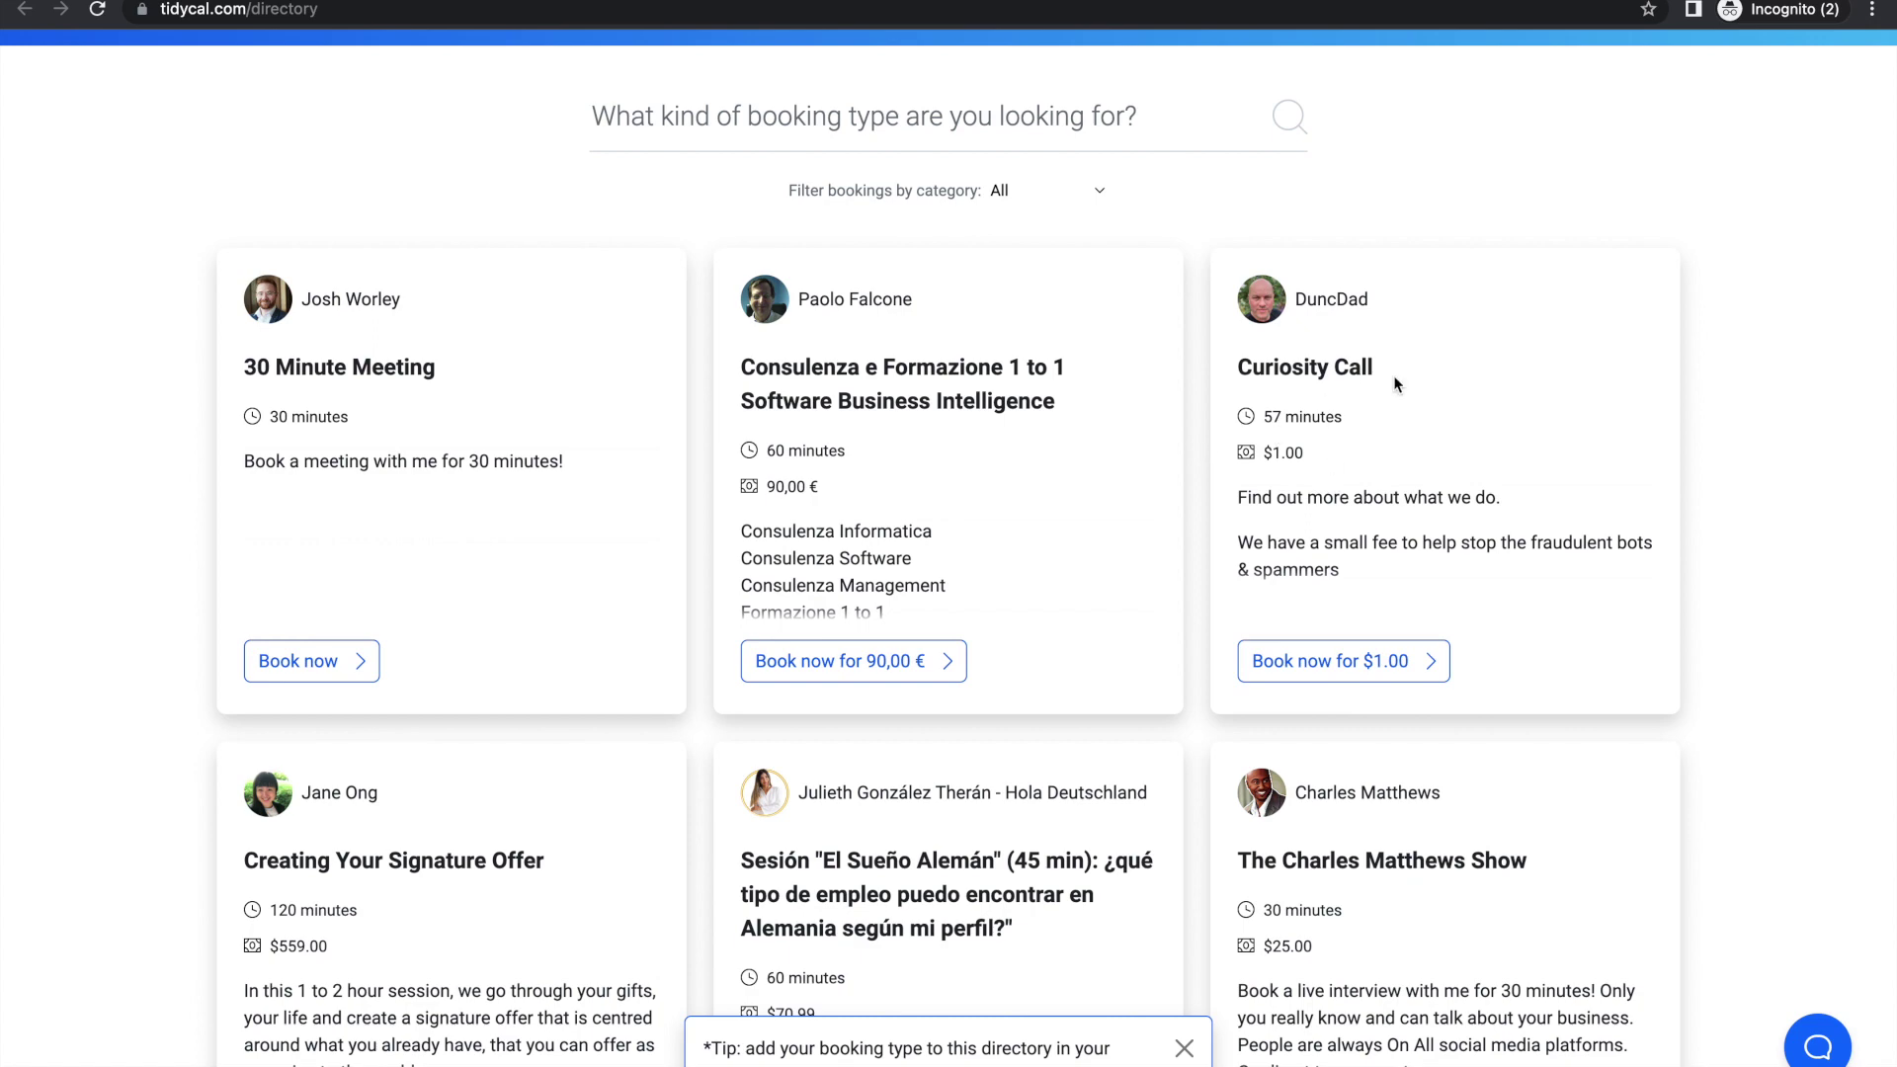
scroll(1393, 375, "down", 7)
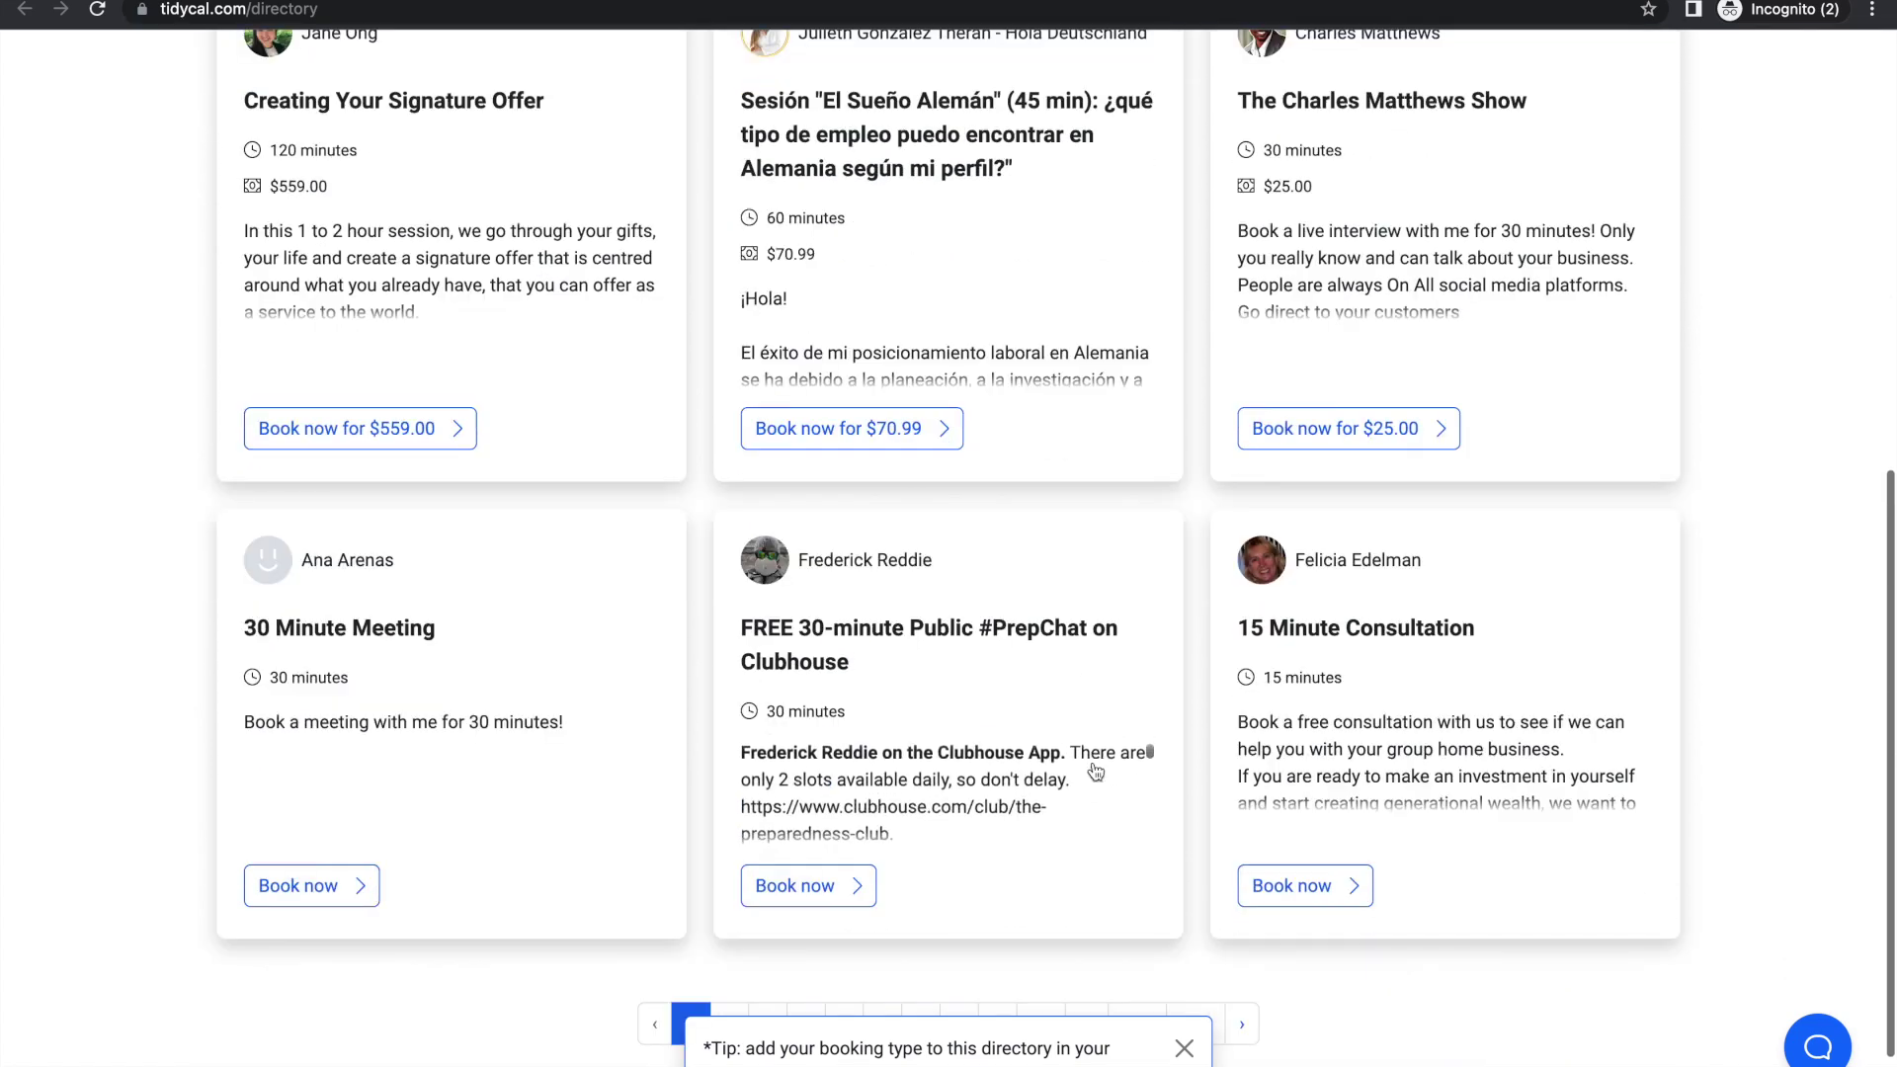
scroll(737, 738, "down", 1)
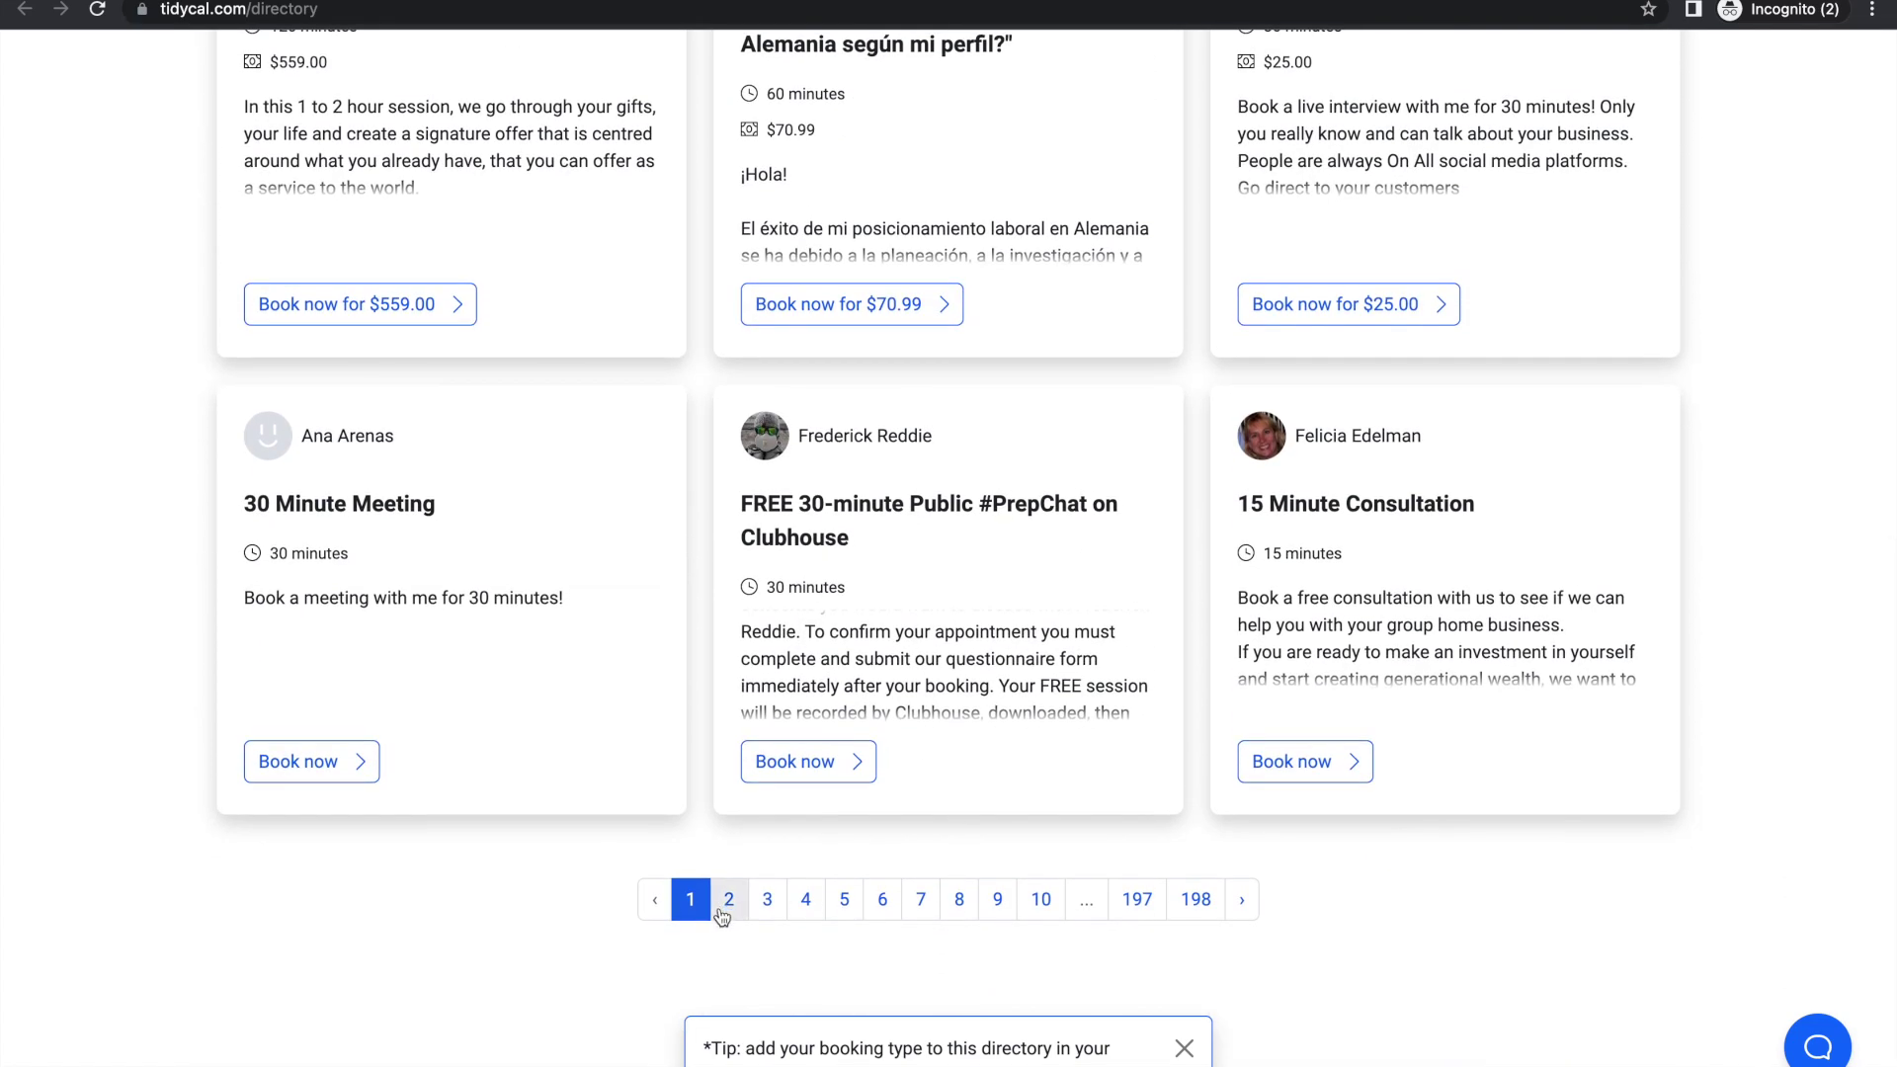
scroll(1038, 310, "up", 10)
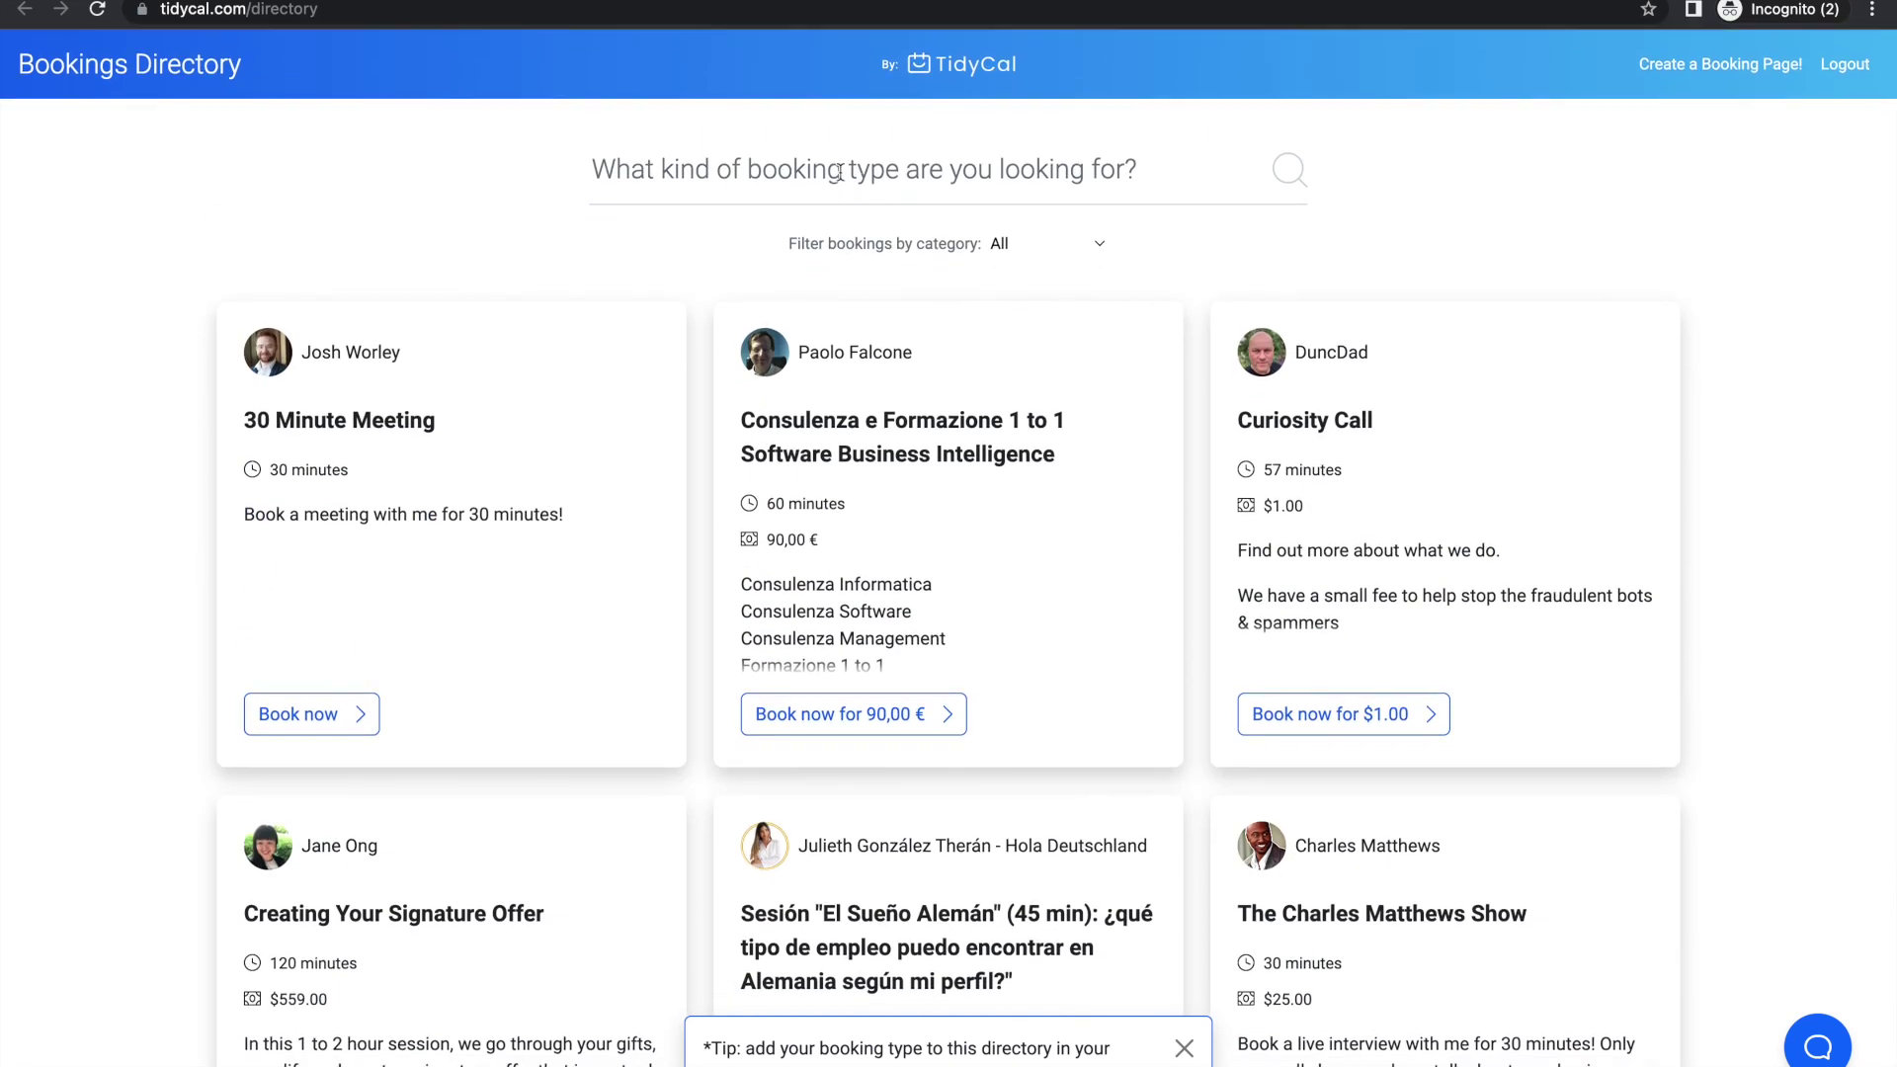
left_click(838, 171)
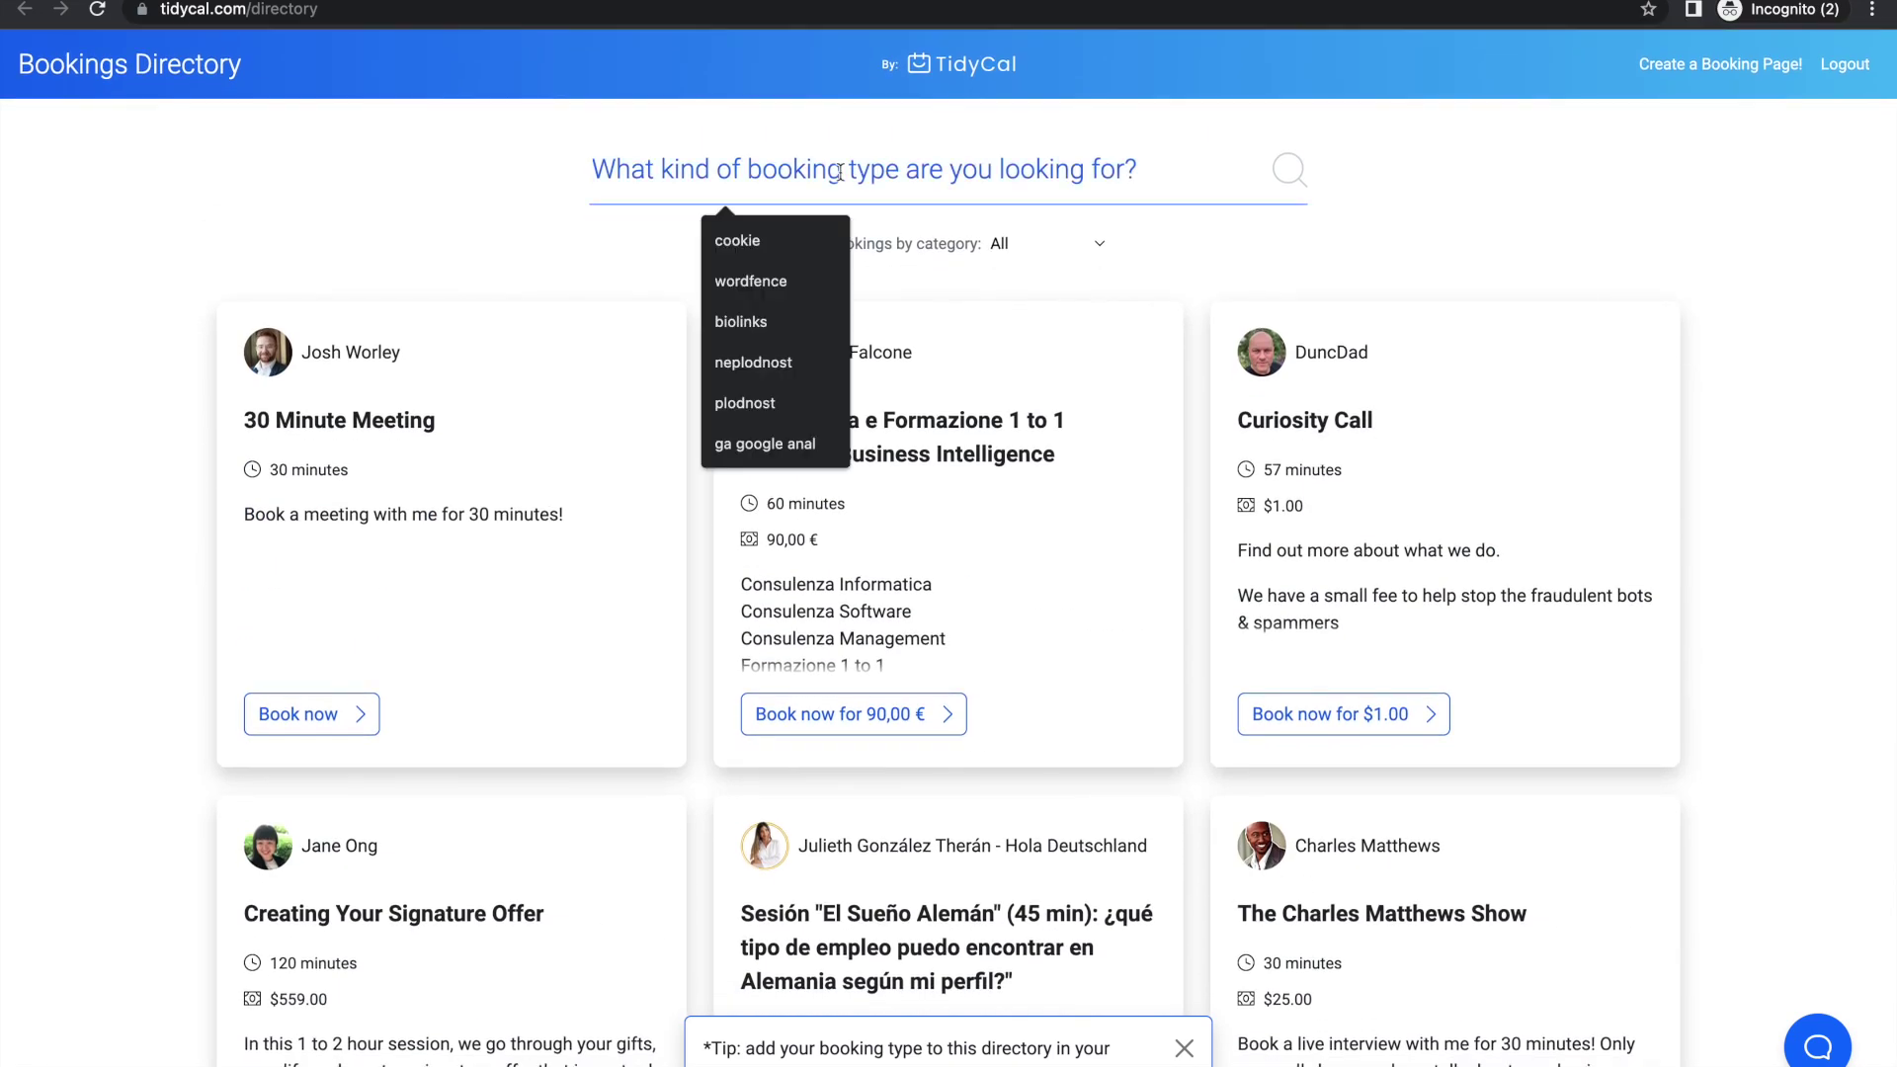
type("website")
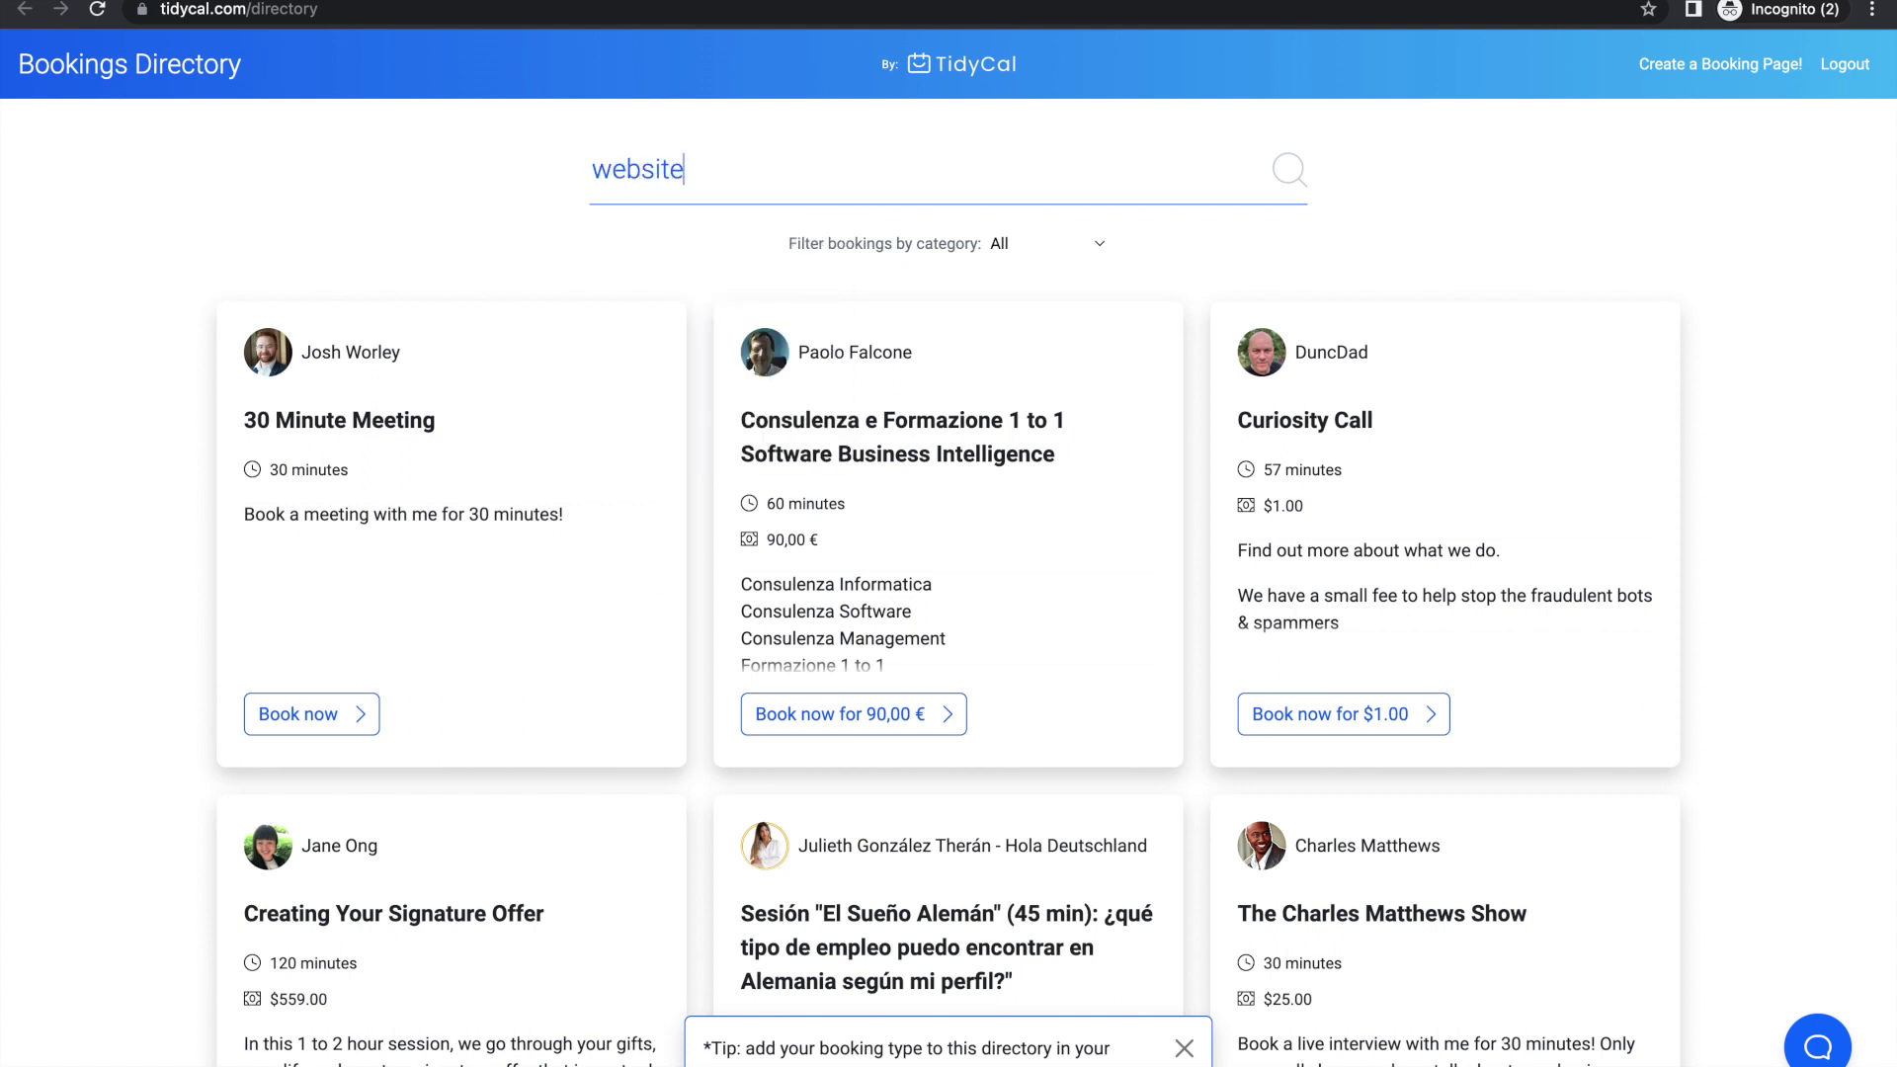
key("Return")
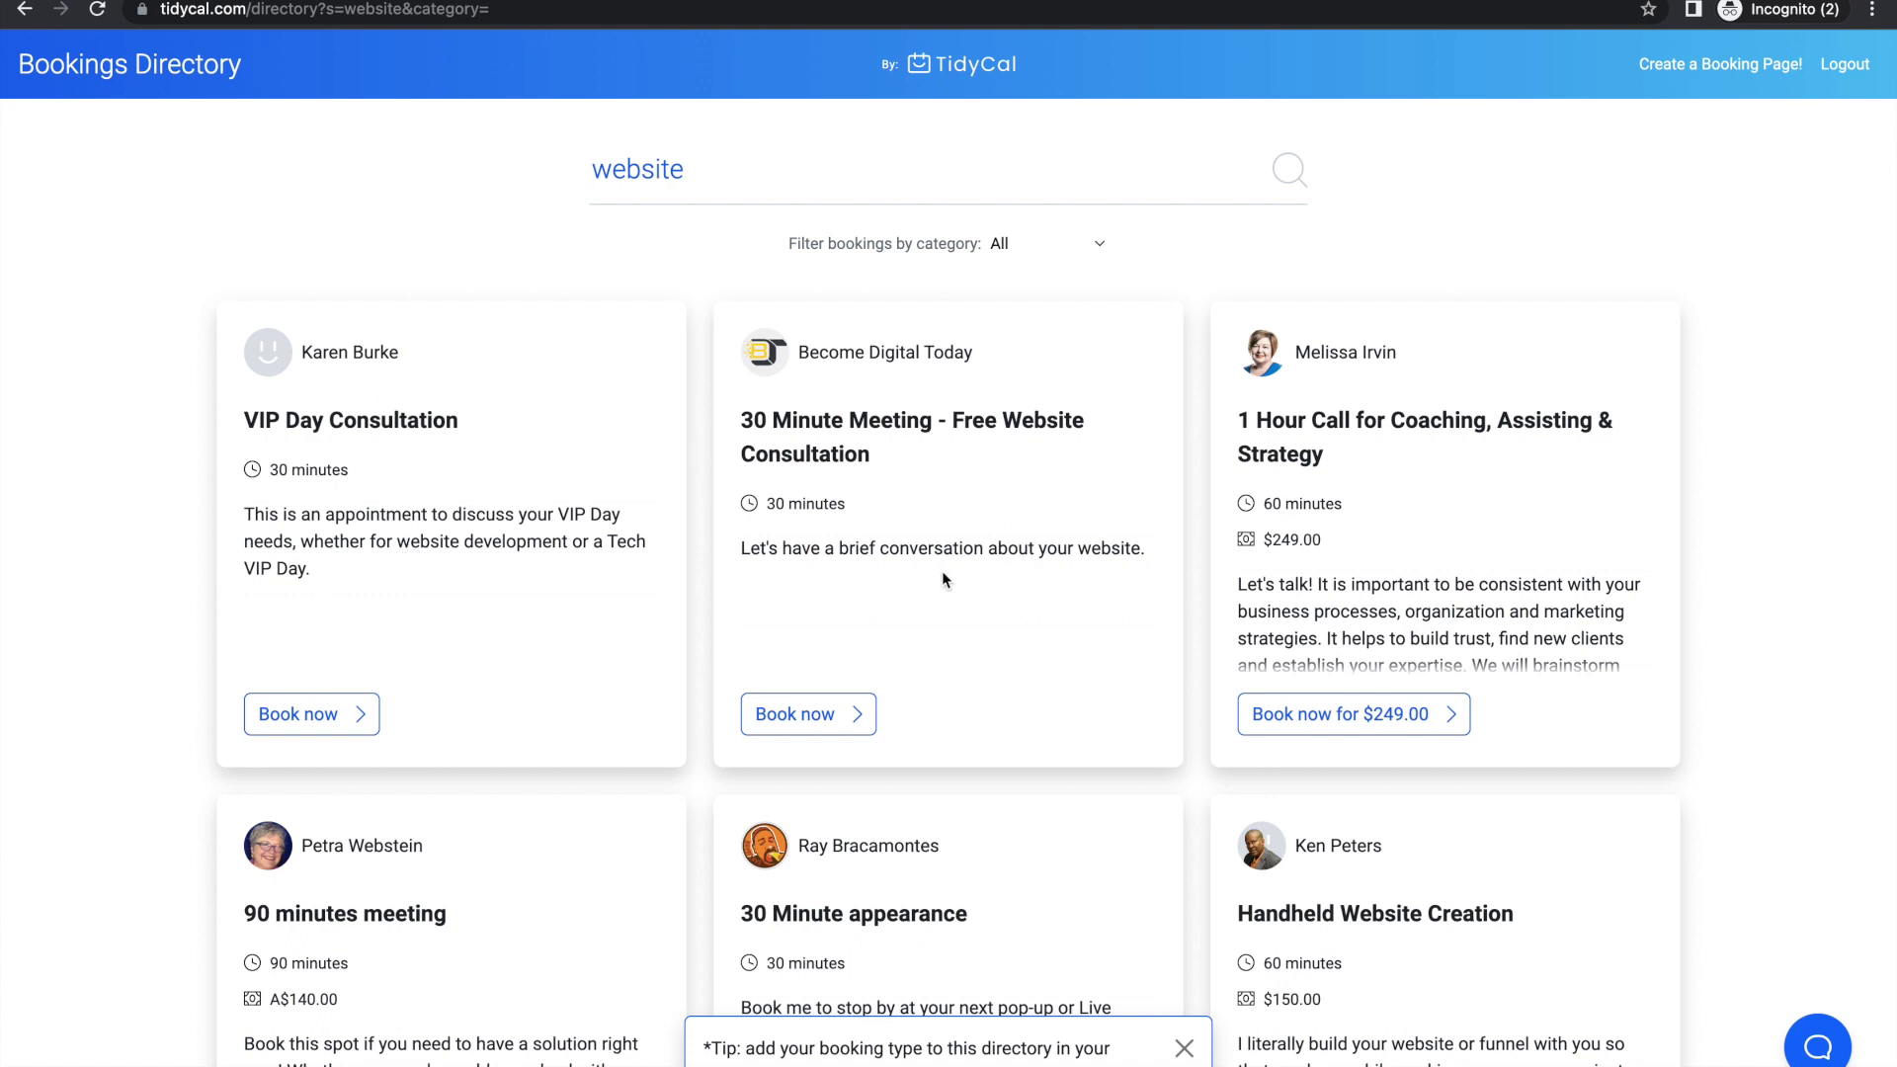
scroll(1433, 607, "down", 5)
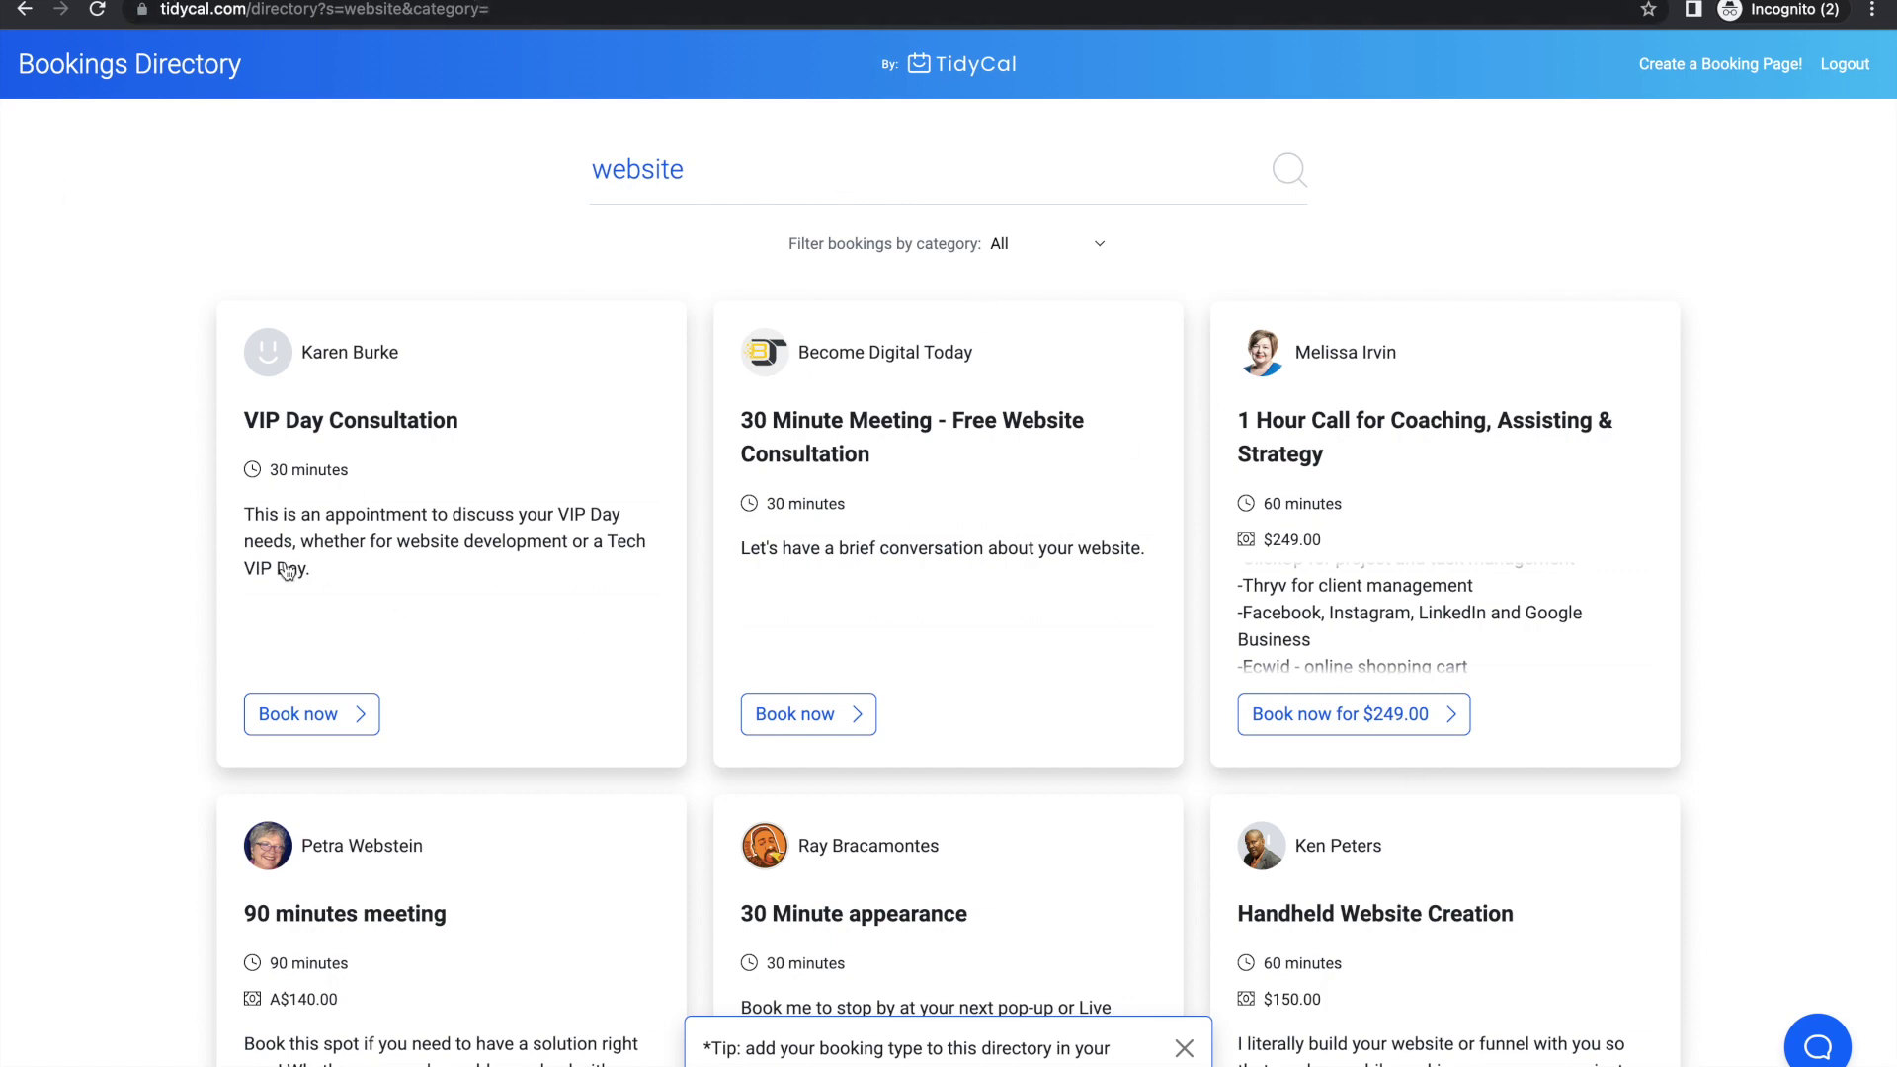
scroll(748, 938, "down", 6)
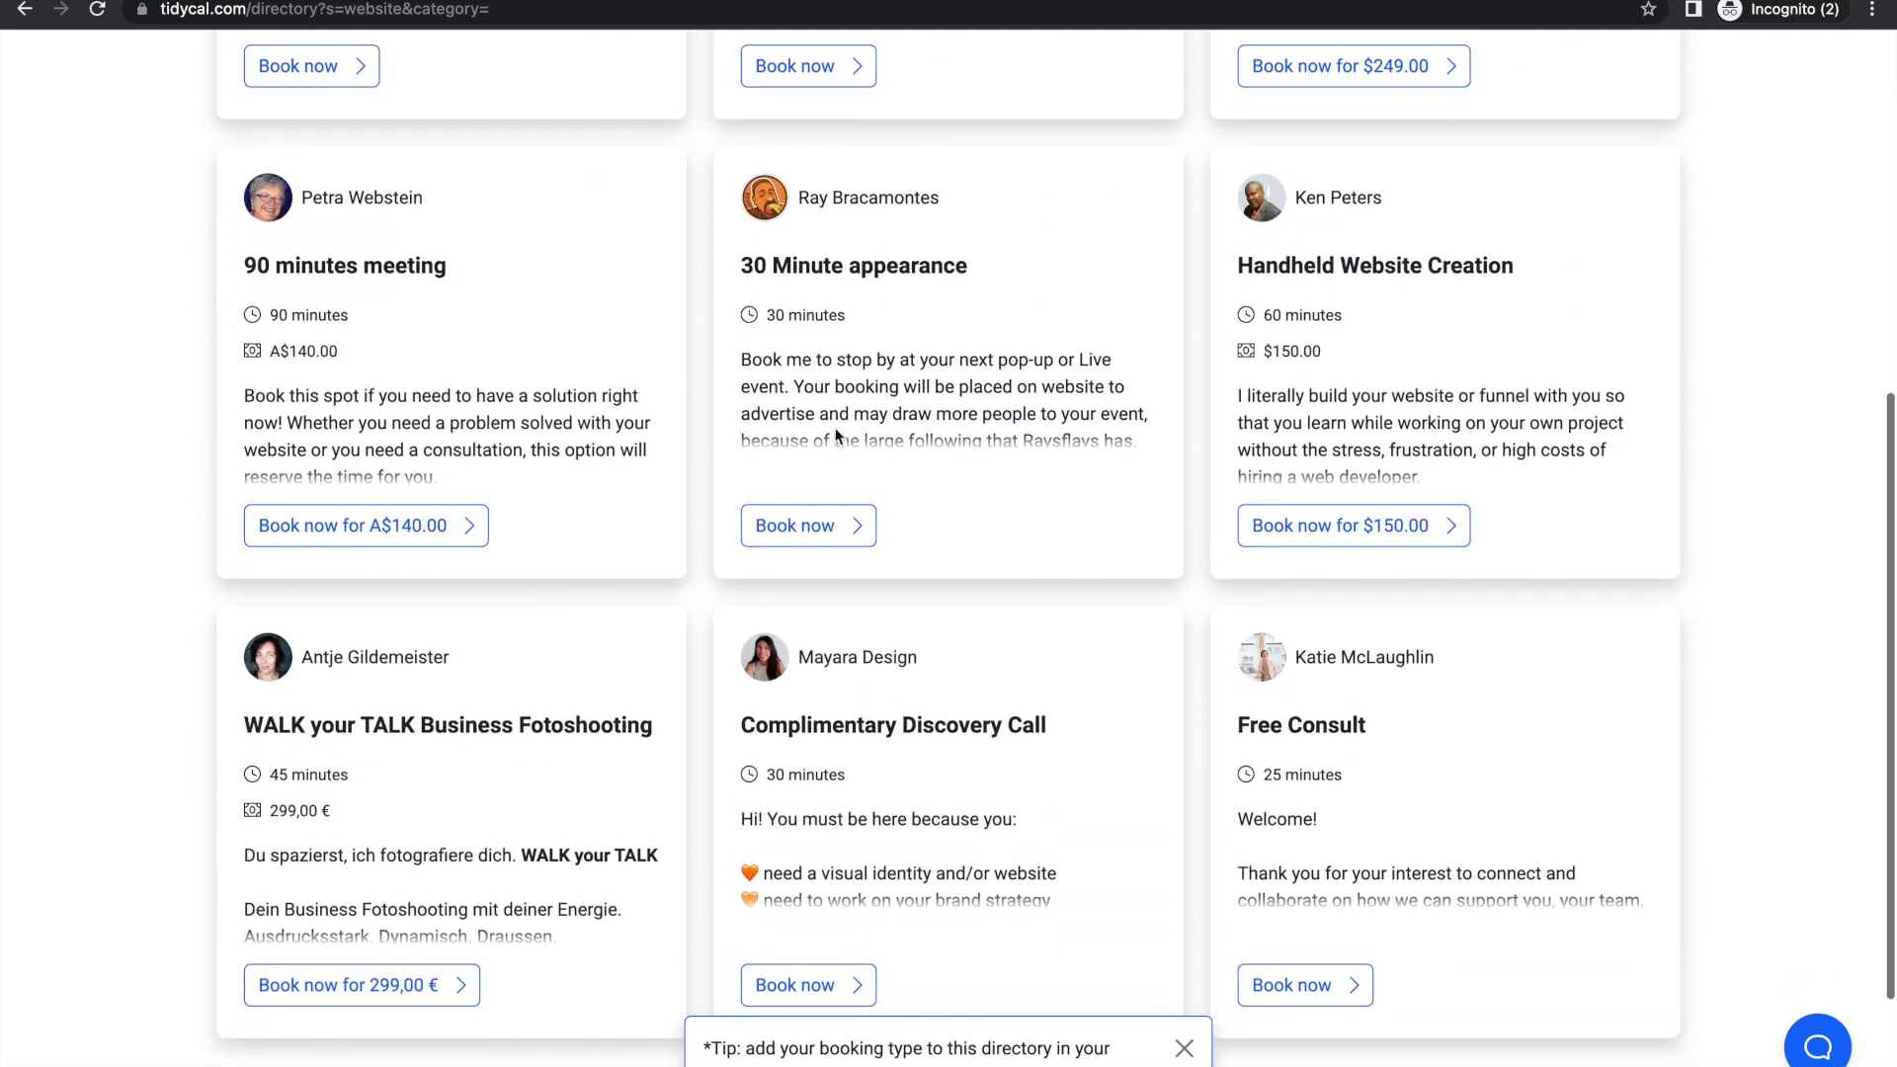
scroll(1003, 413, "down", 1)
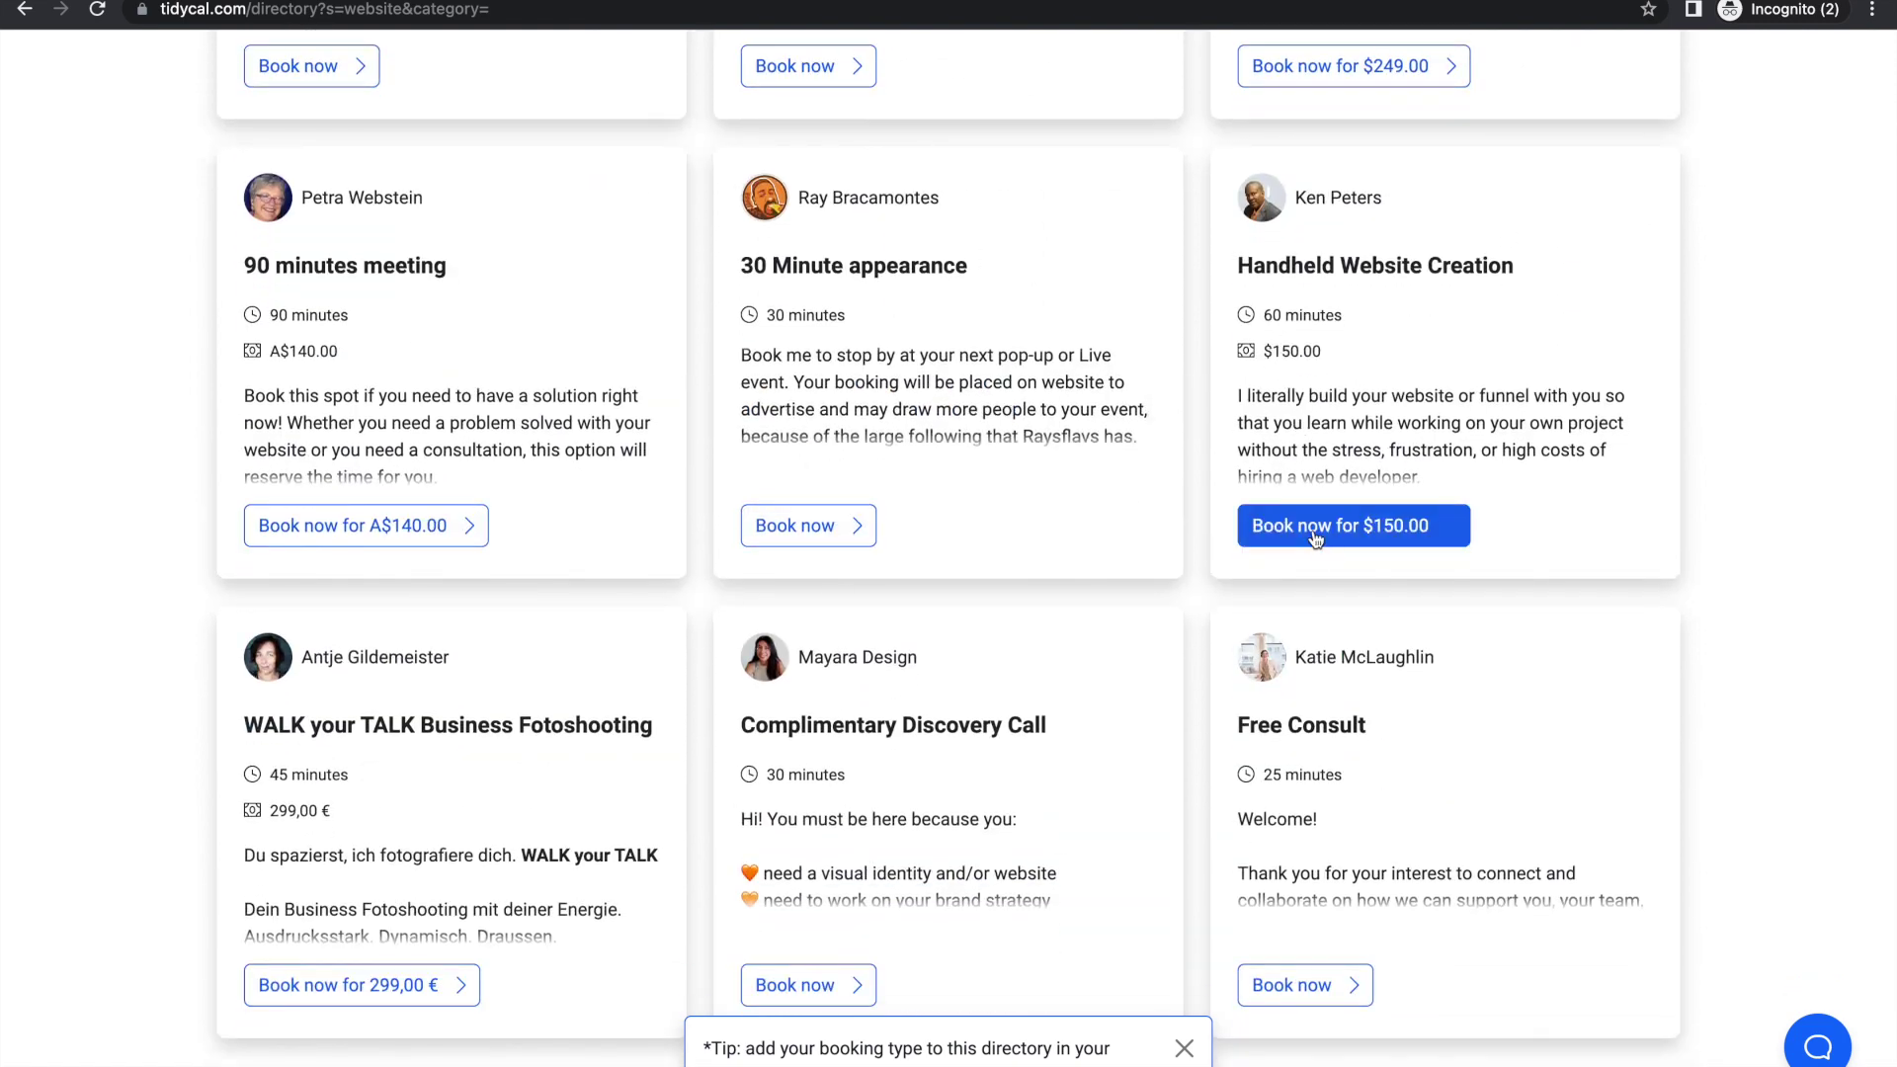
scroll(786, 551, "down", 2)
scroll(785, 545, "up", 5)
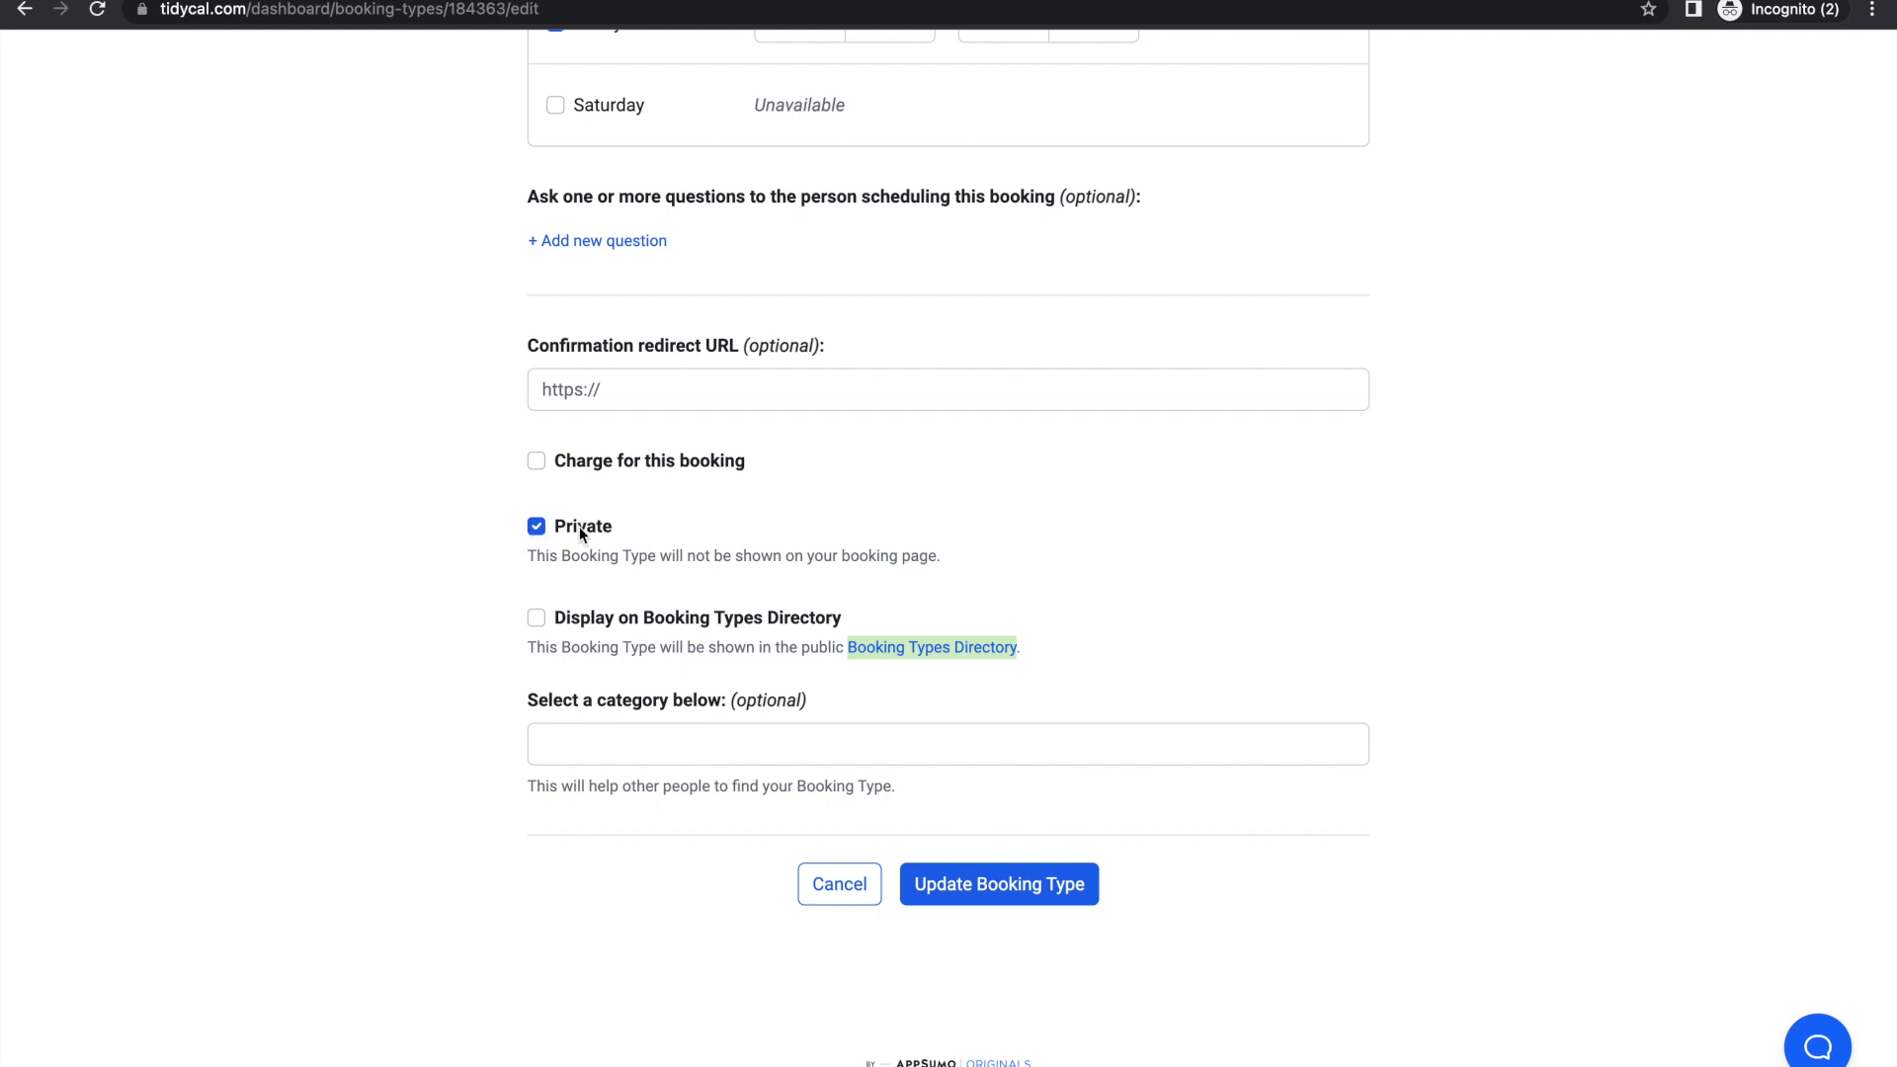
Step: Save the private coaching booking type with Update Booking Type and return to Booking Types
left_click(535, 462)
left_click(962, 889)
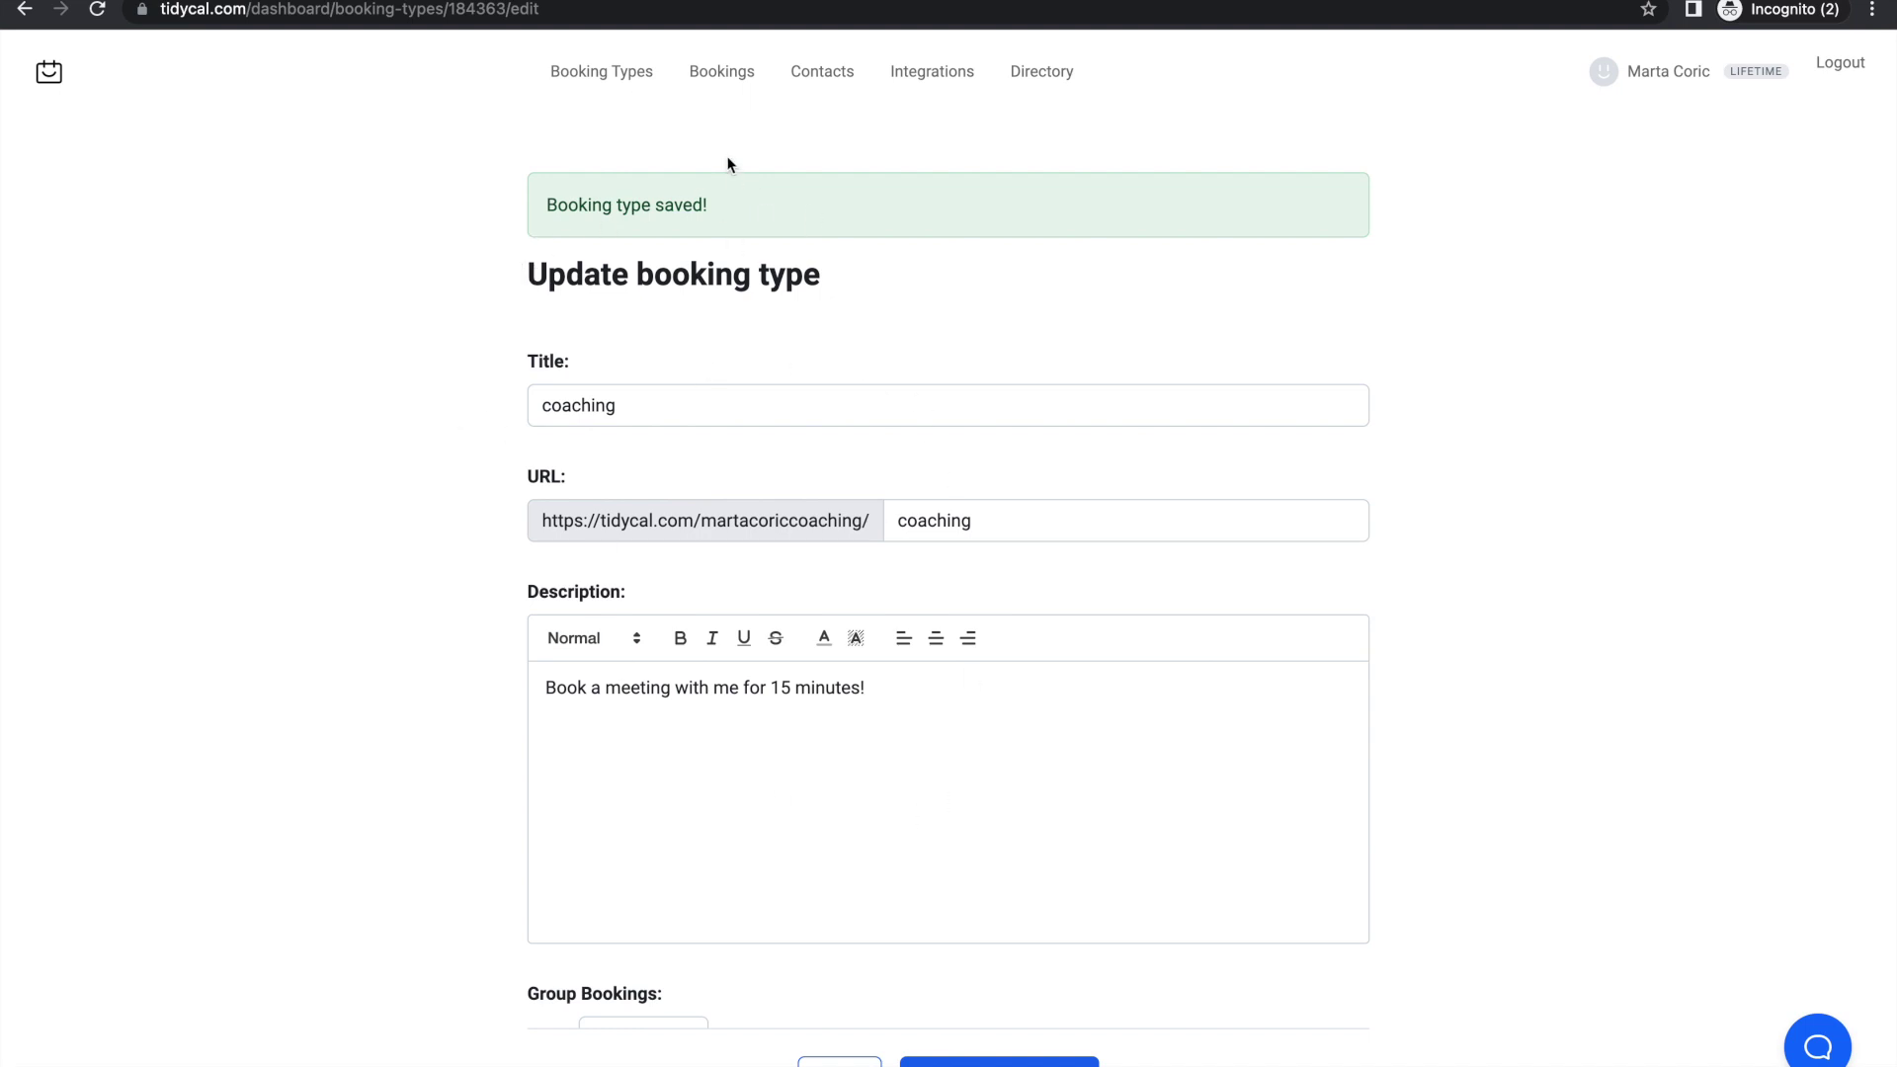
left_click(593, 72)
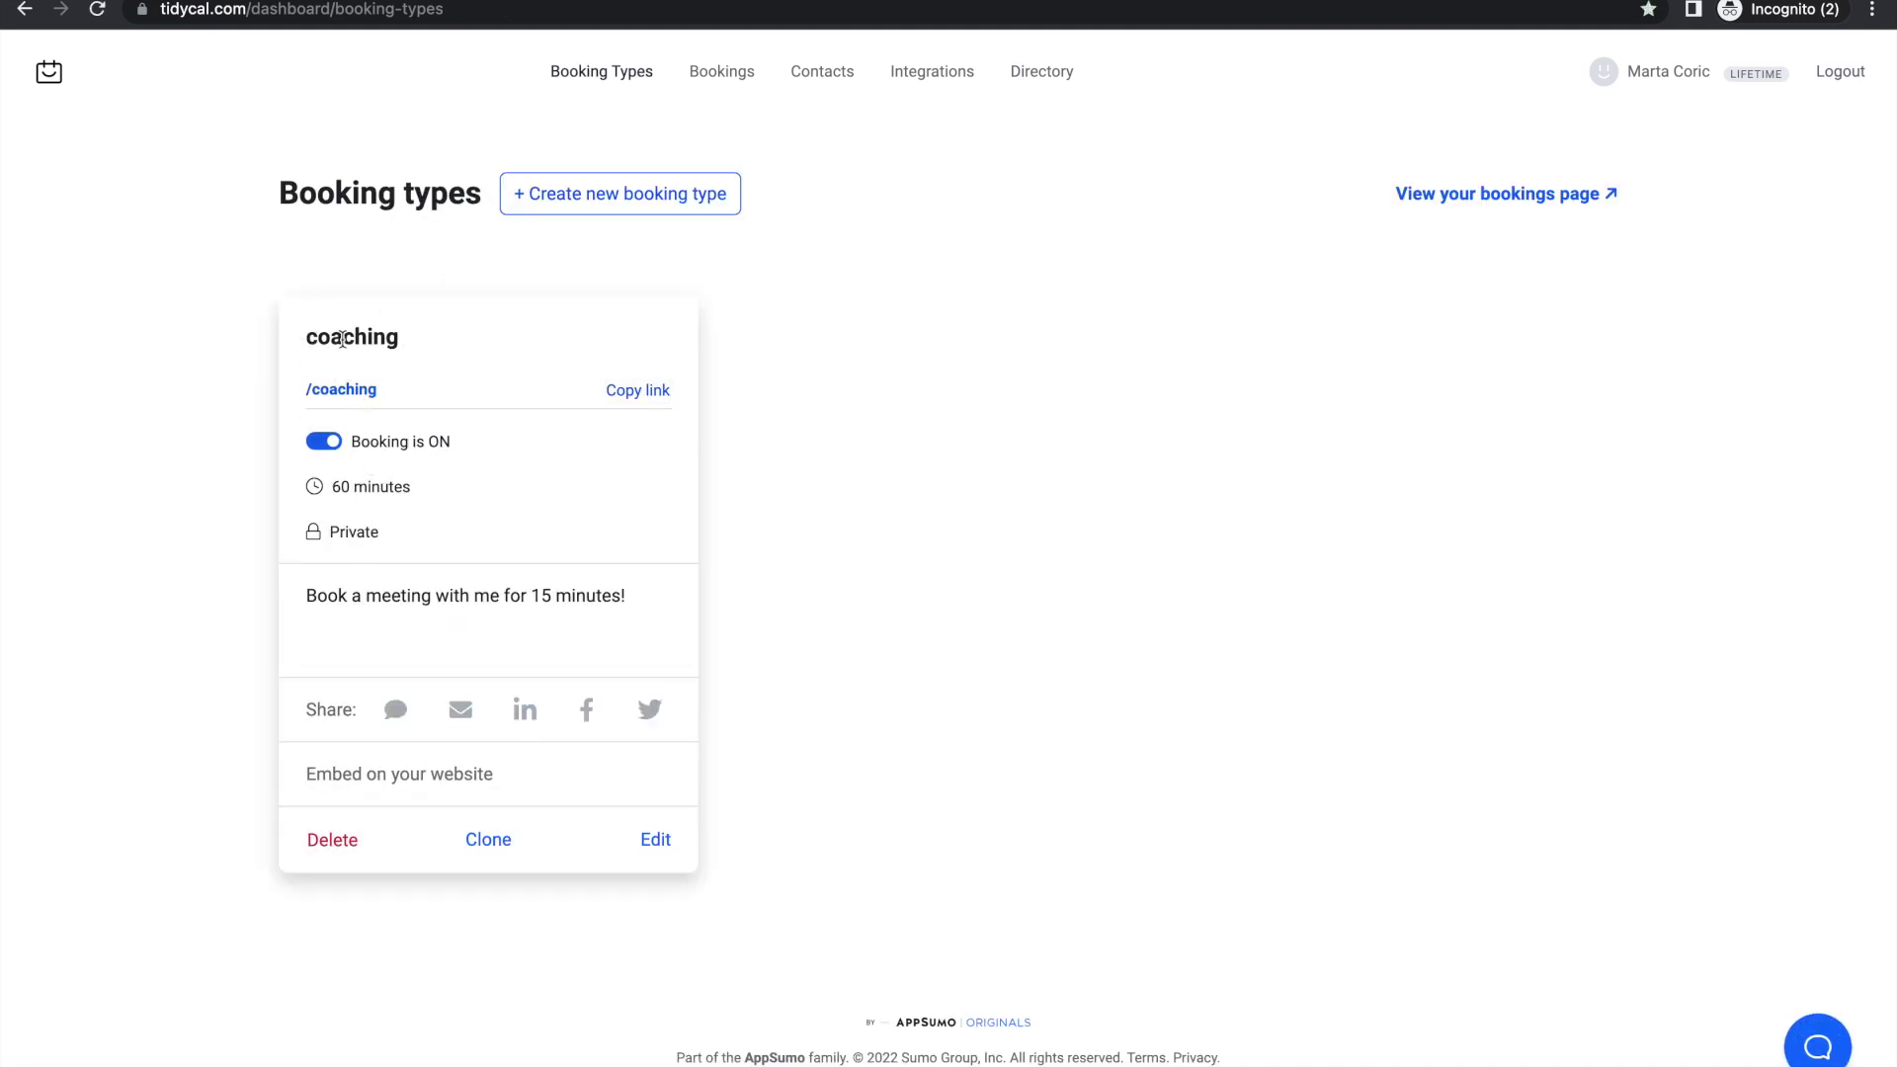
left_click(335, 448)
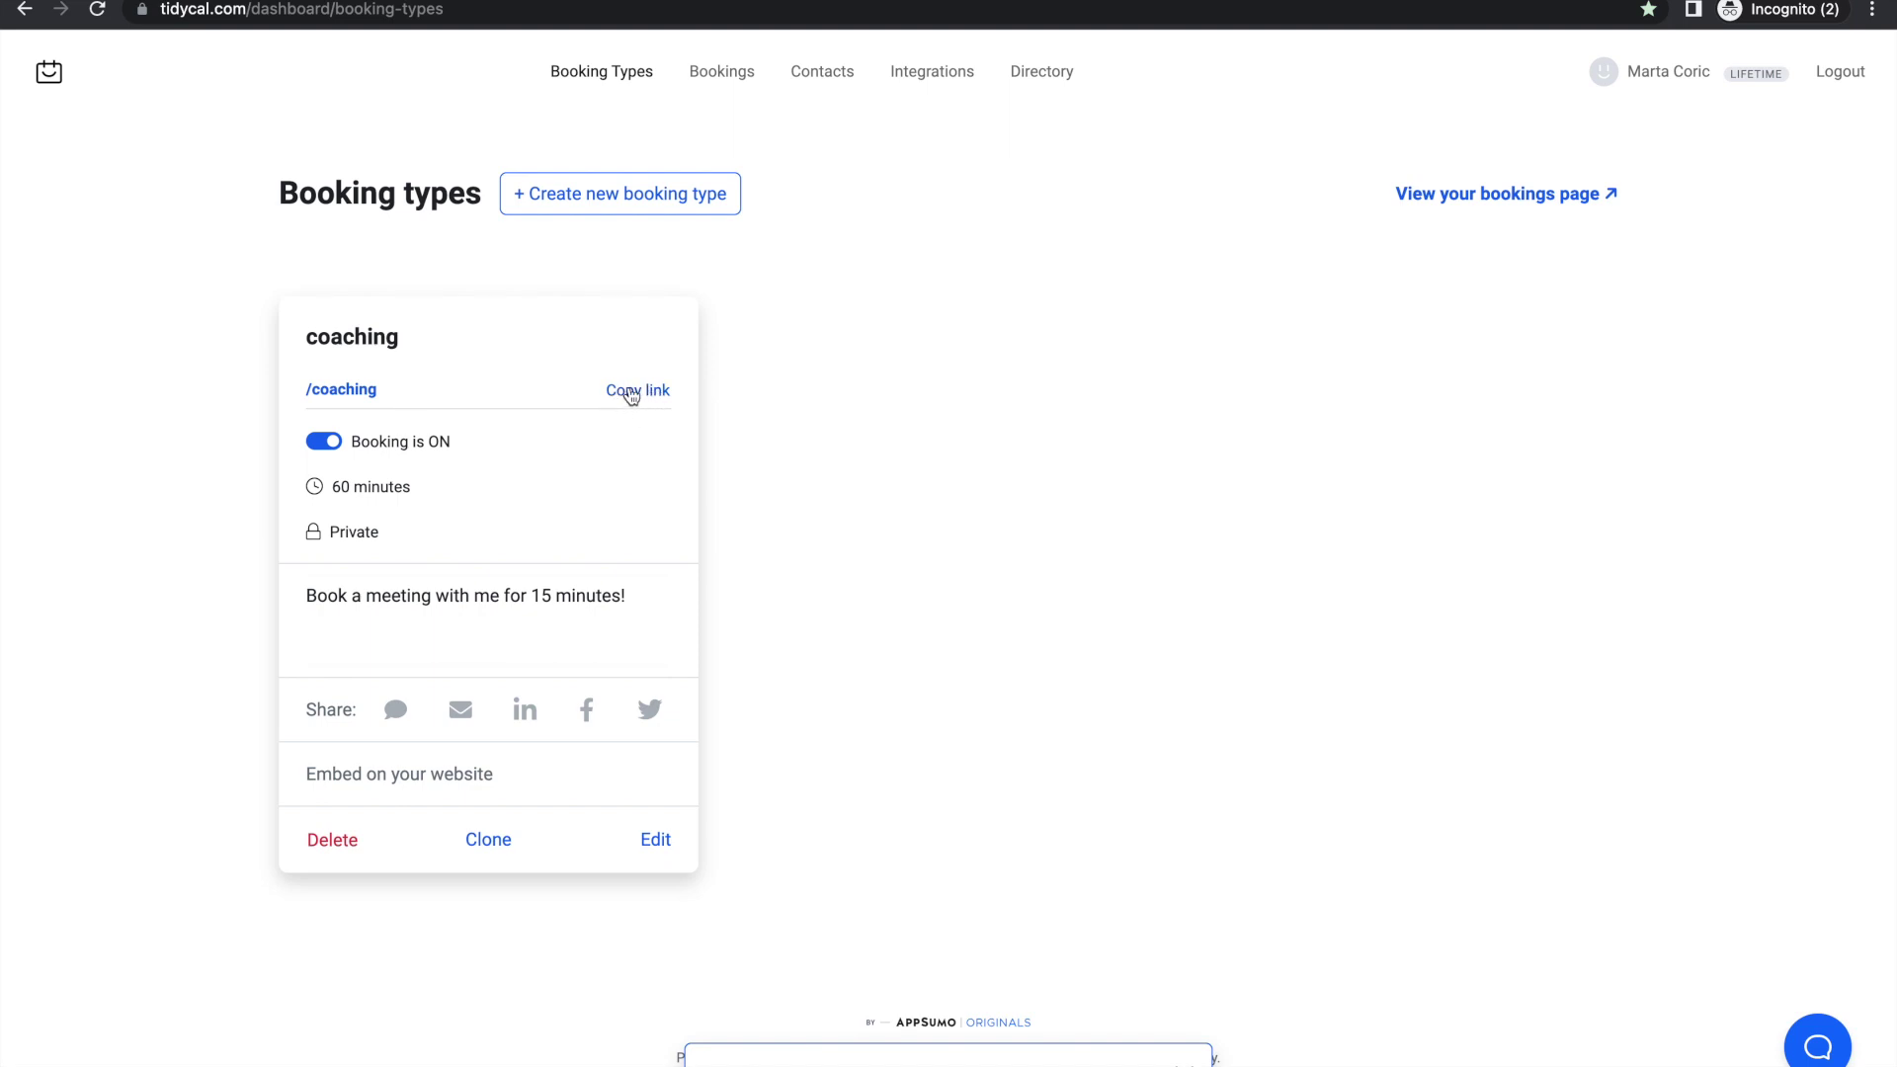
left_click(631, 394)
key("ctrl+t")
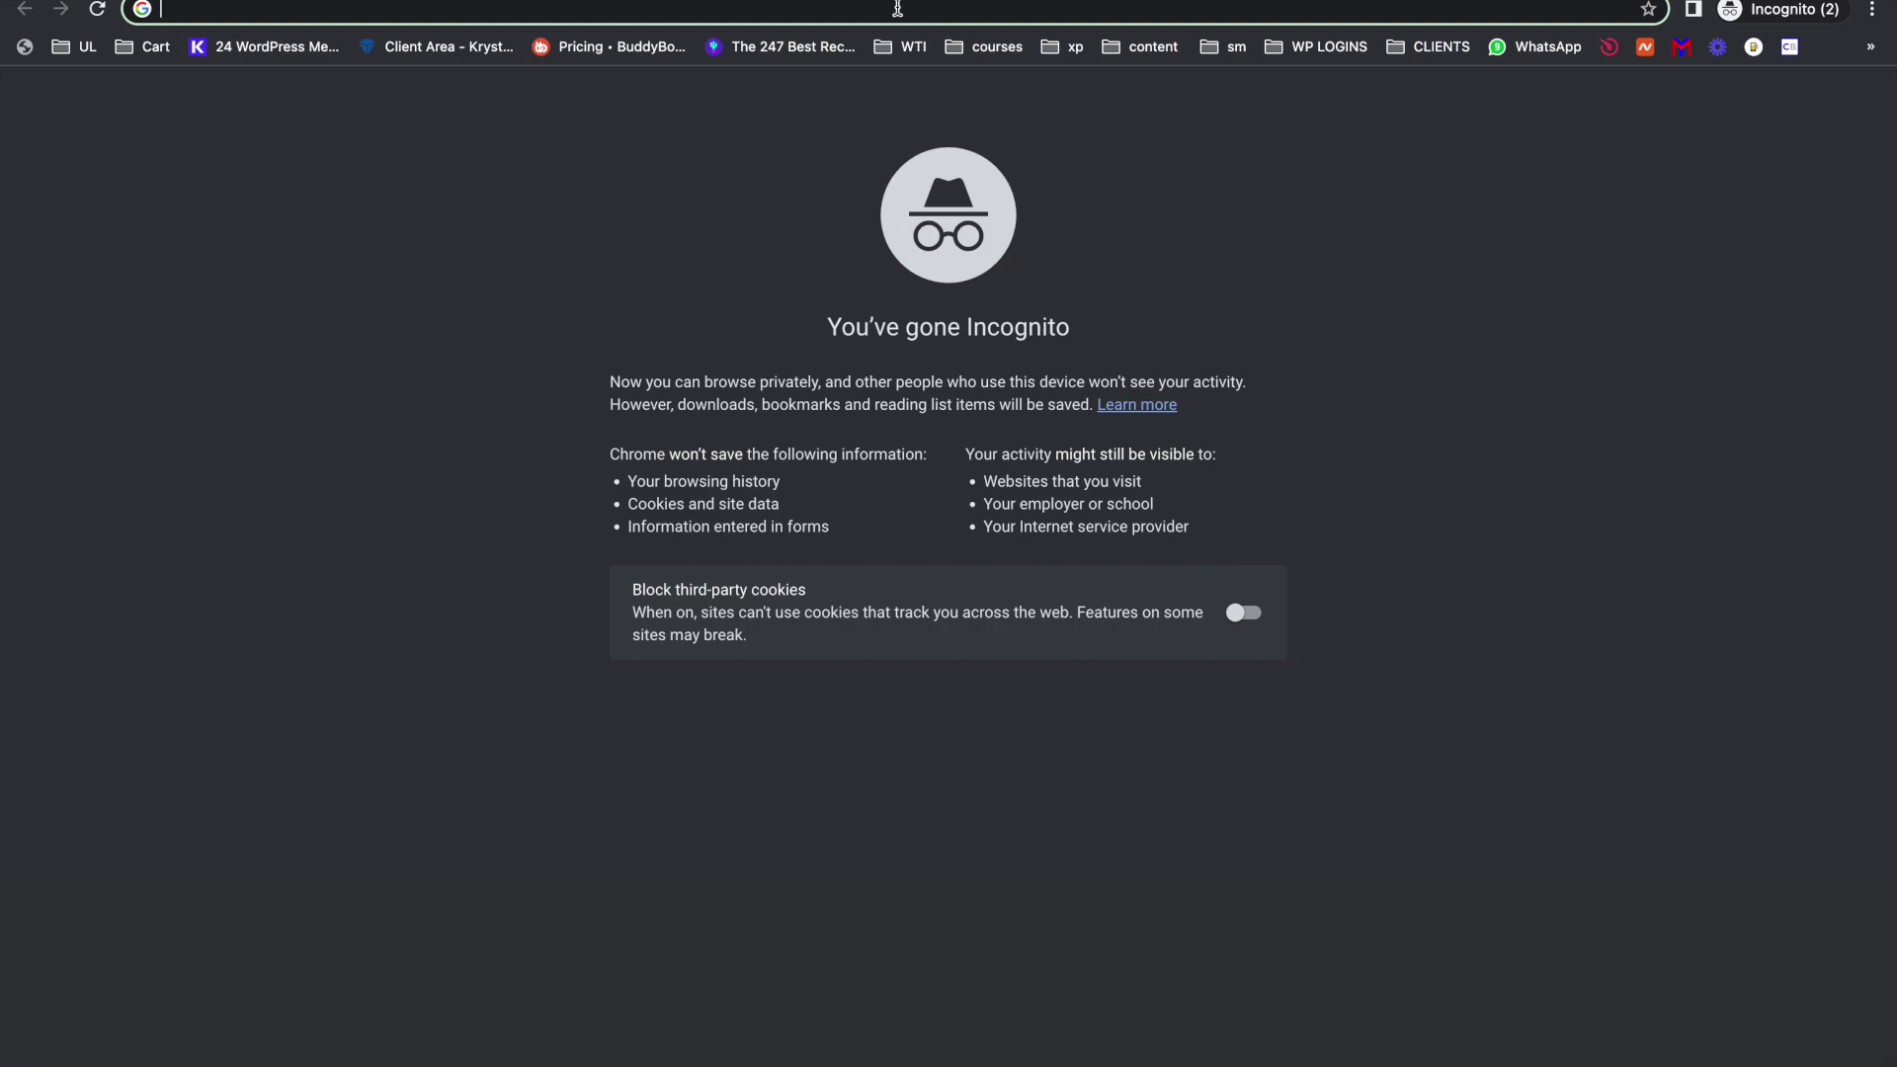
key("ctrl+v")
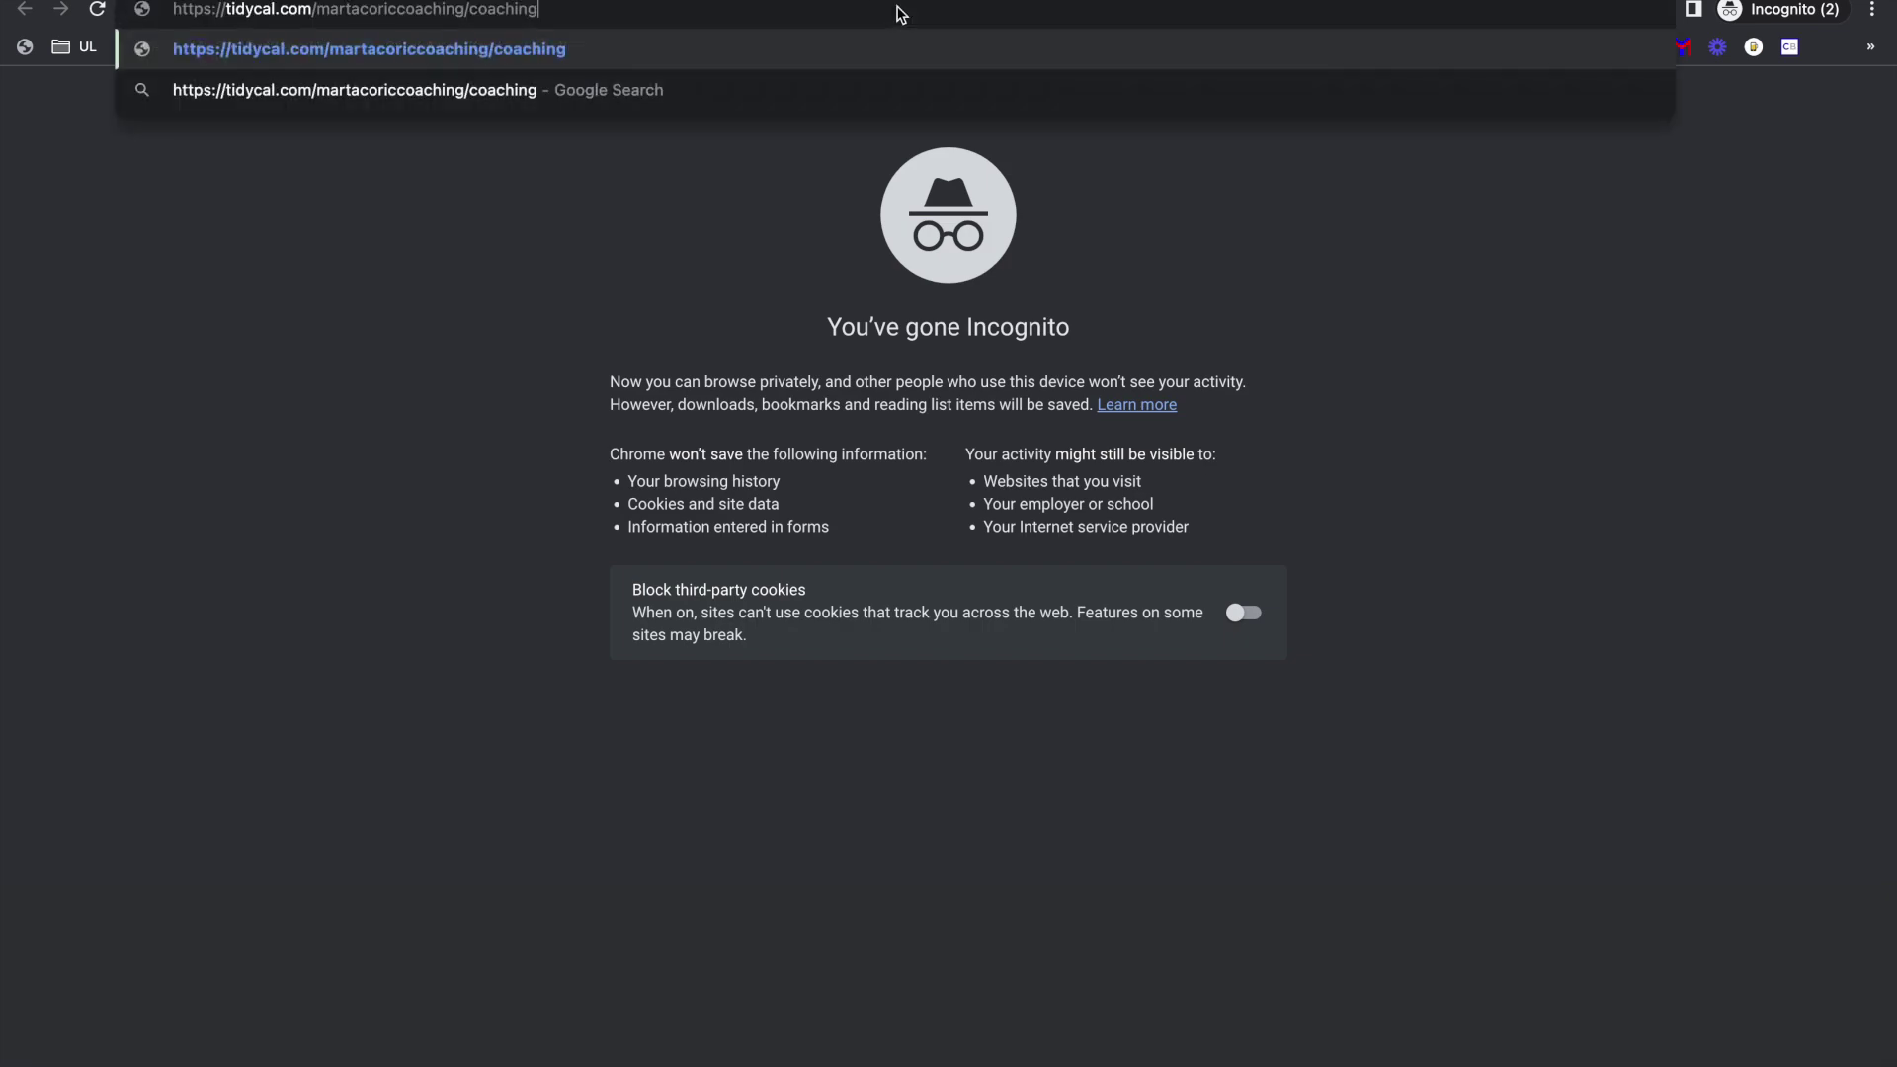
key("Return")
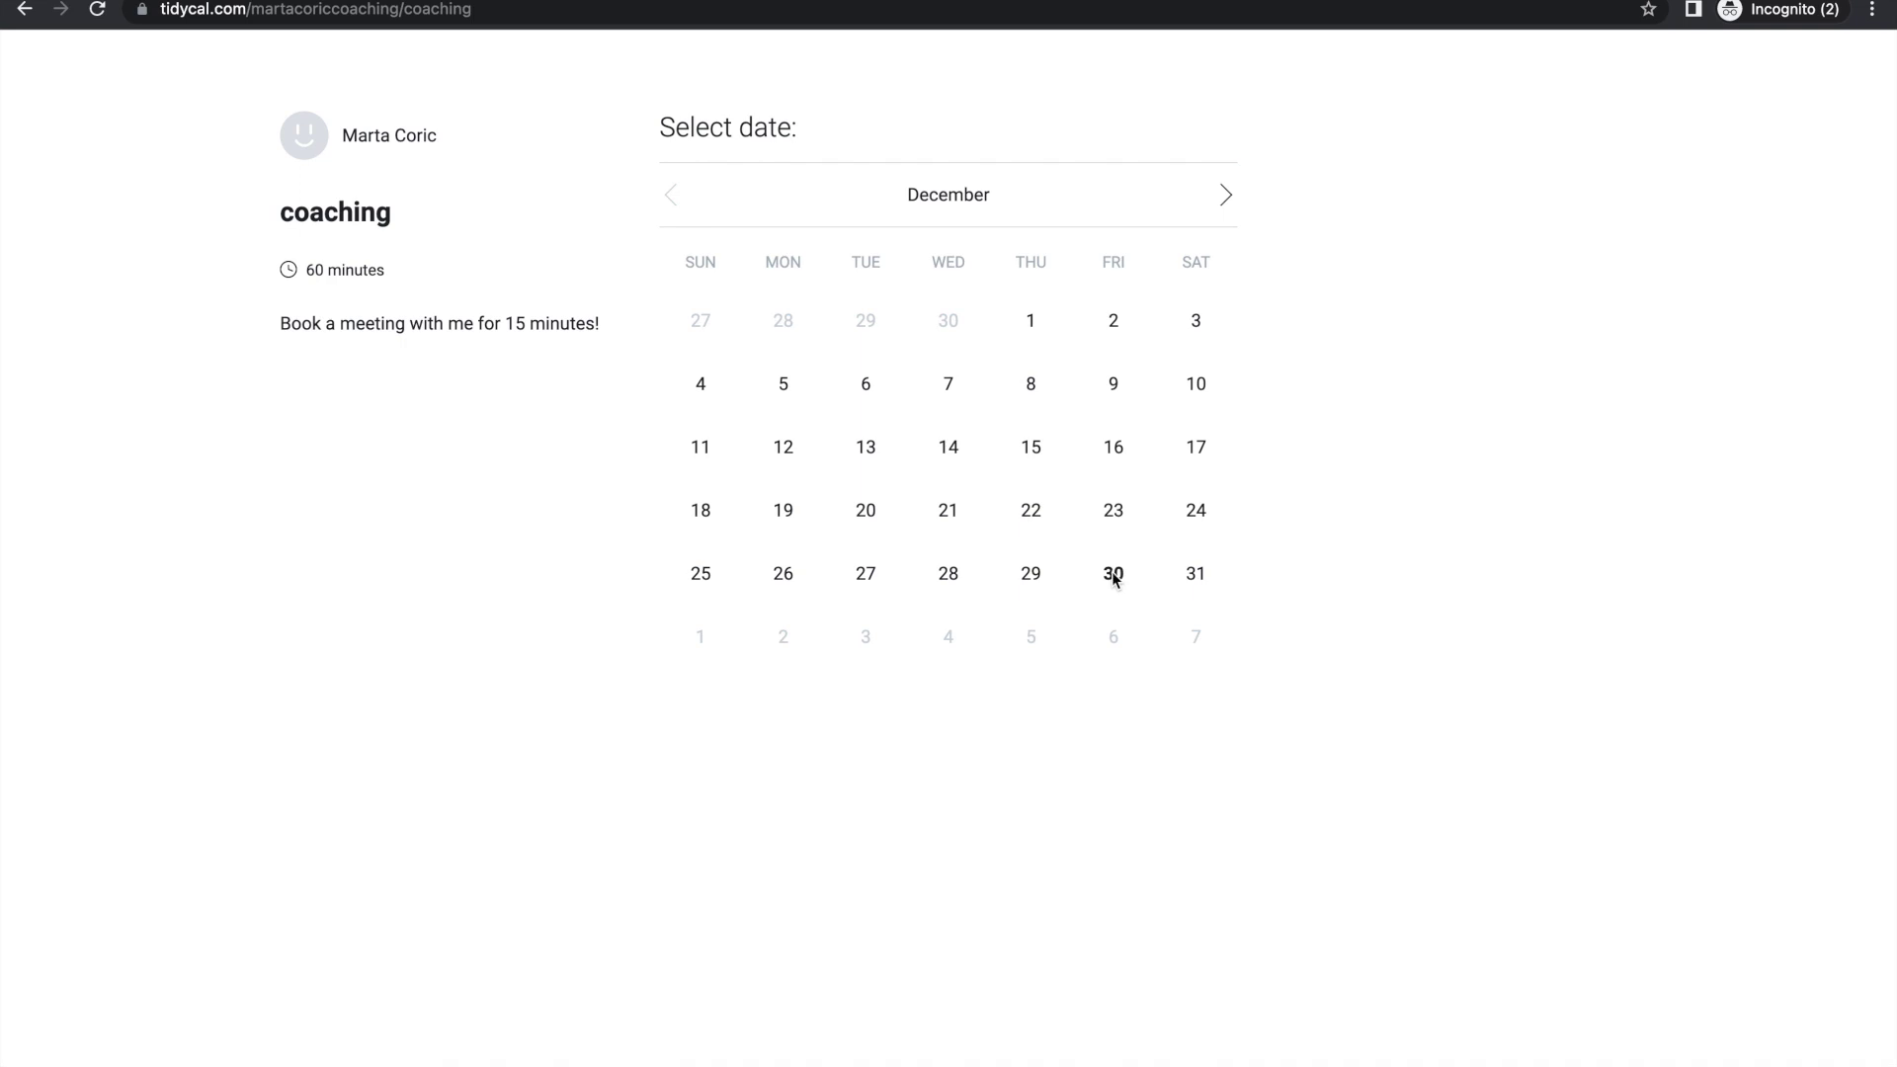
left_click(1225, 193)
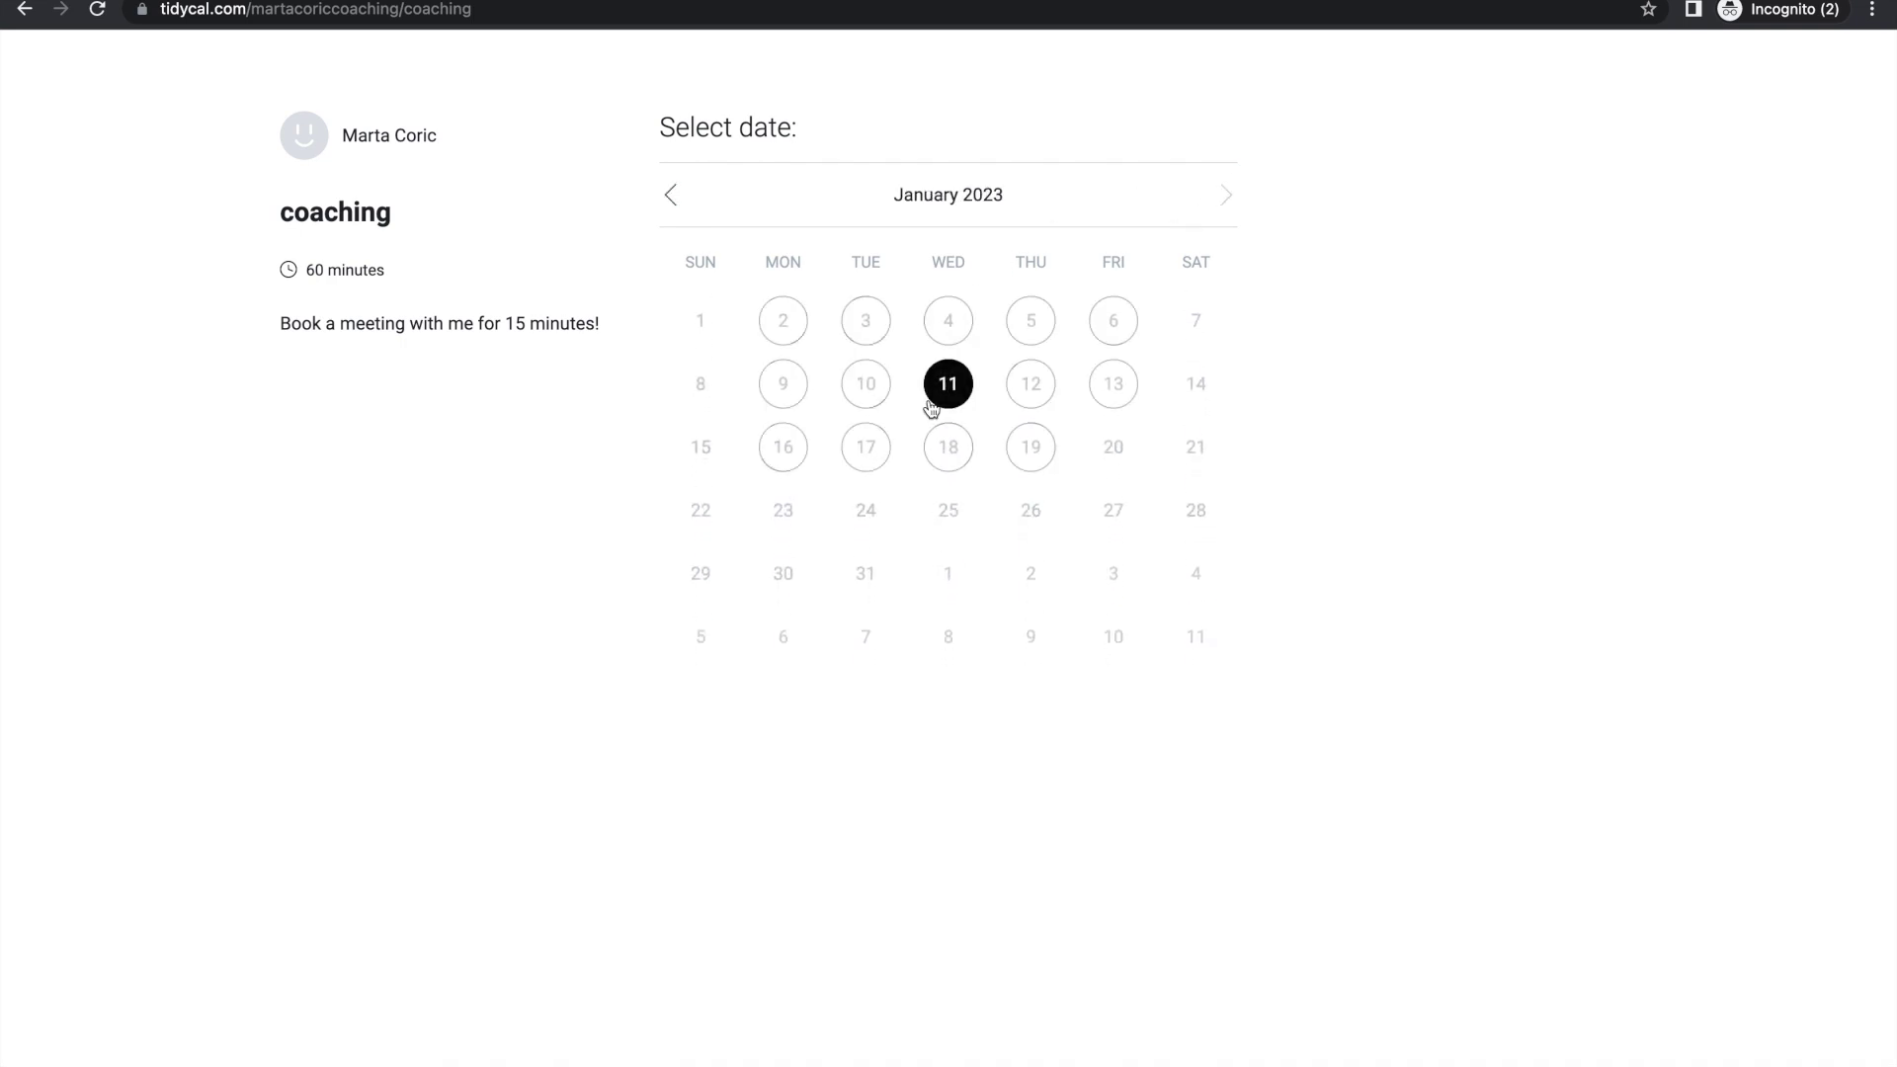
left_click(788, 324)
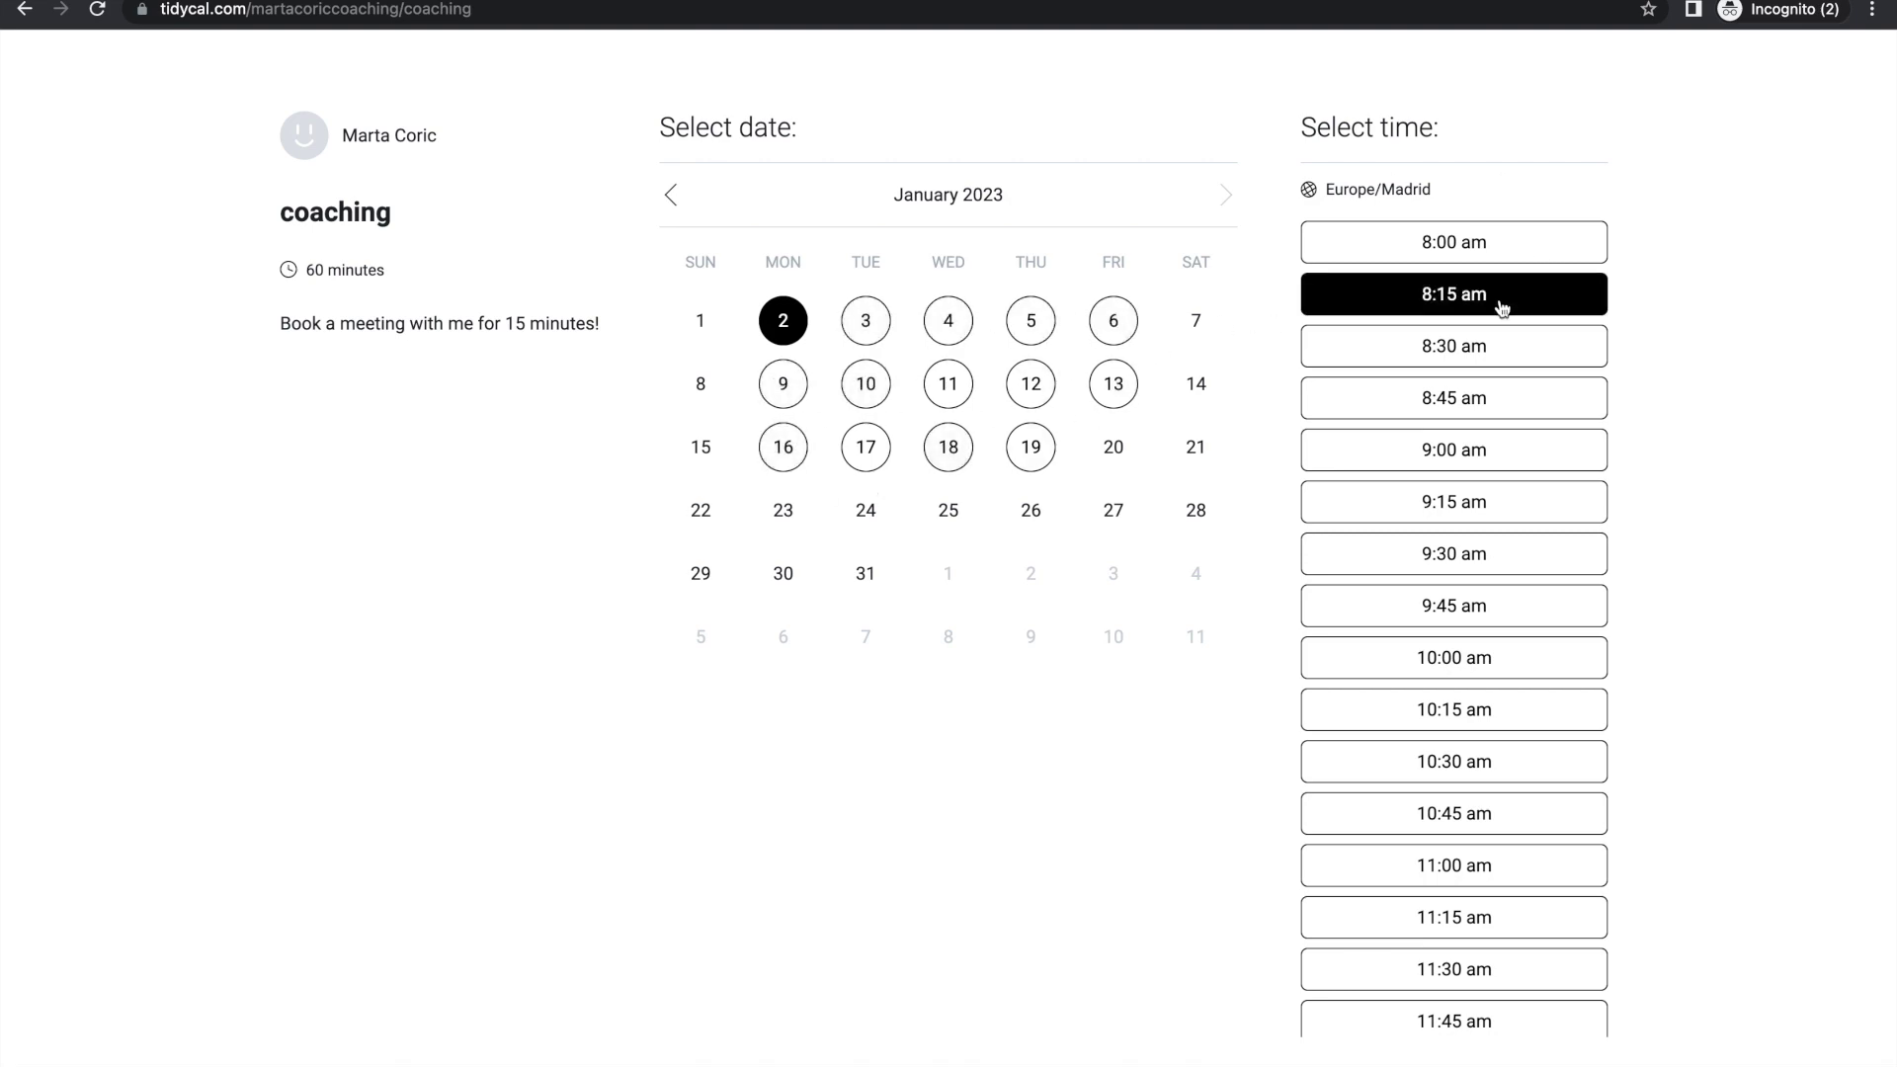
scroll(1499, 305, "down", 5)
left_click(1456, 347)
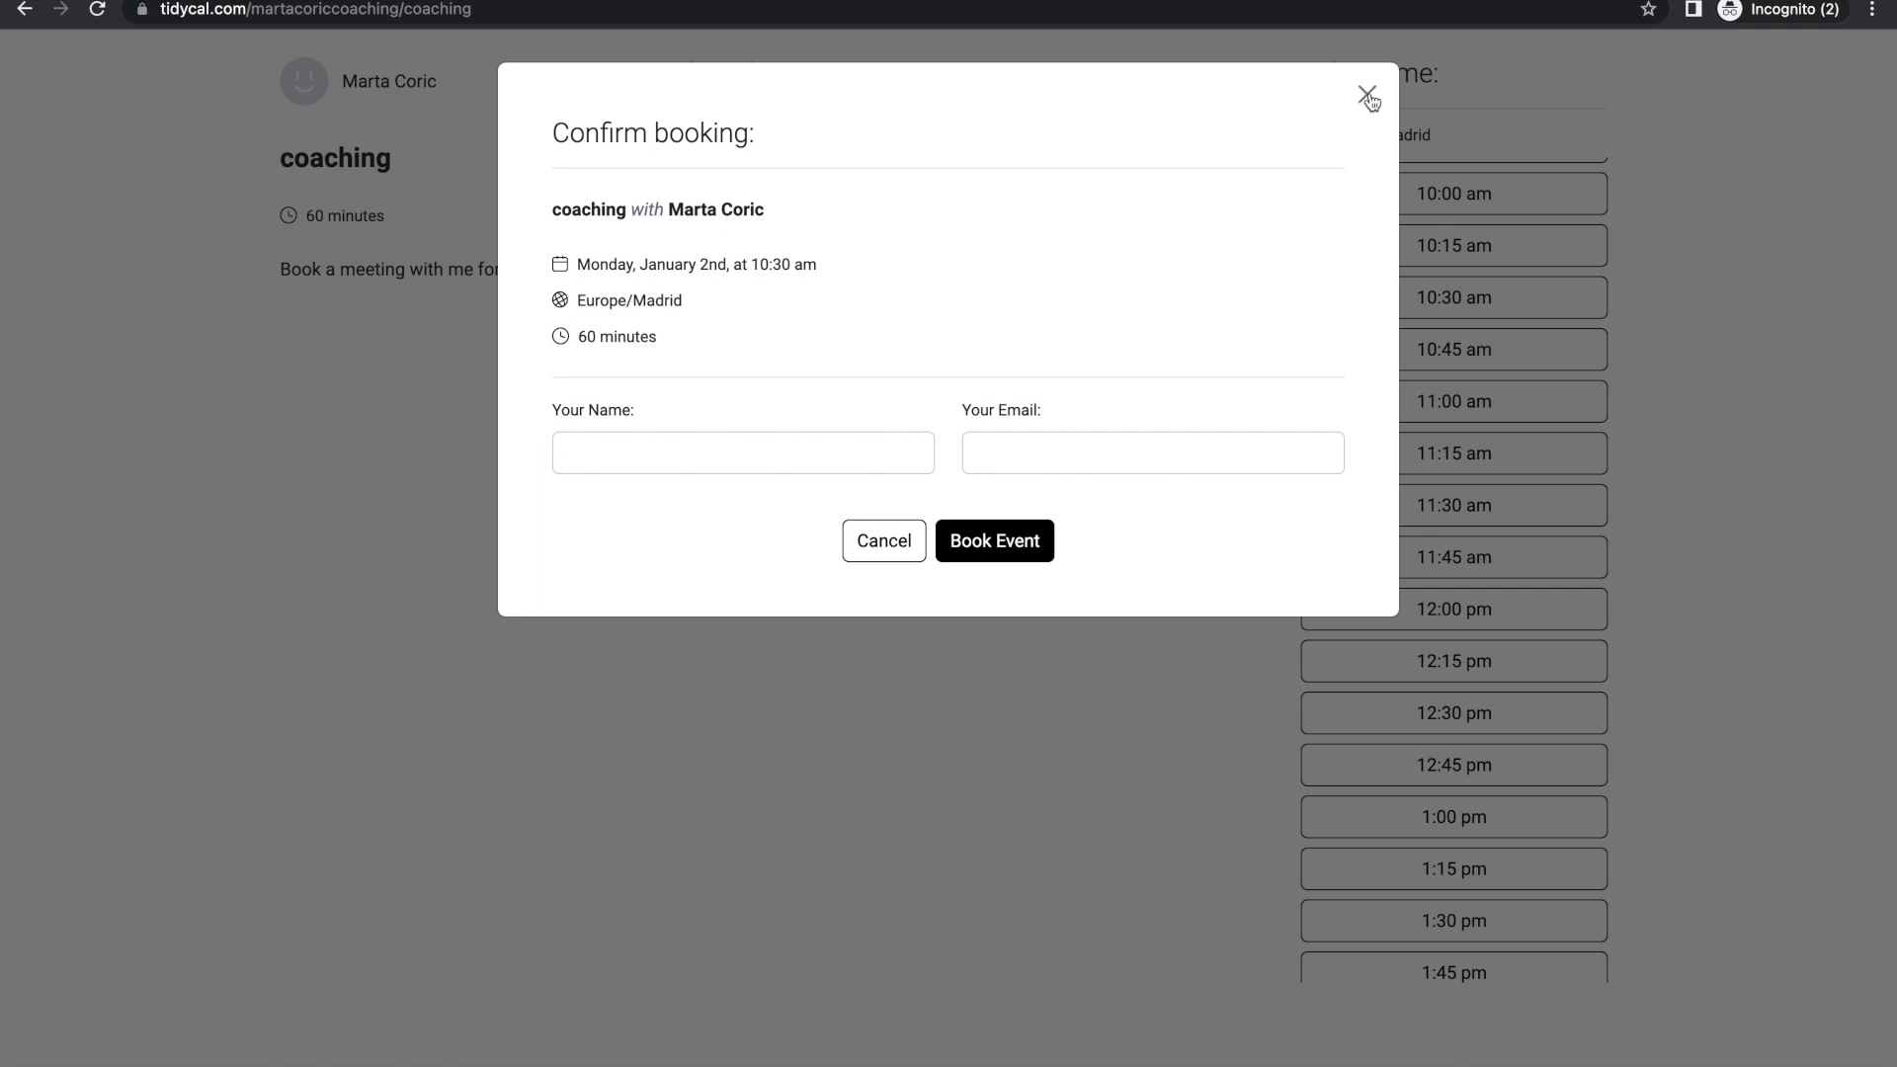
left_click(1367, 95)
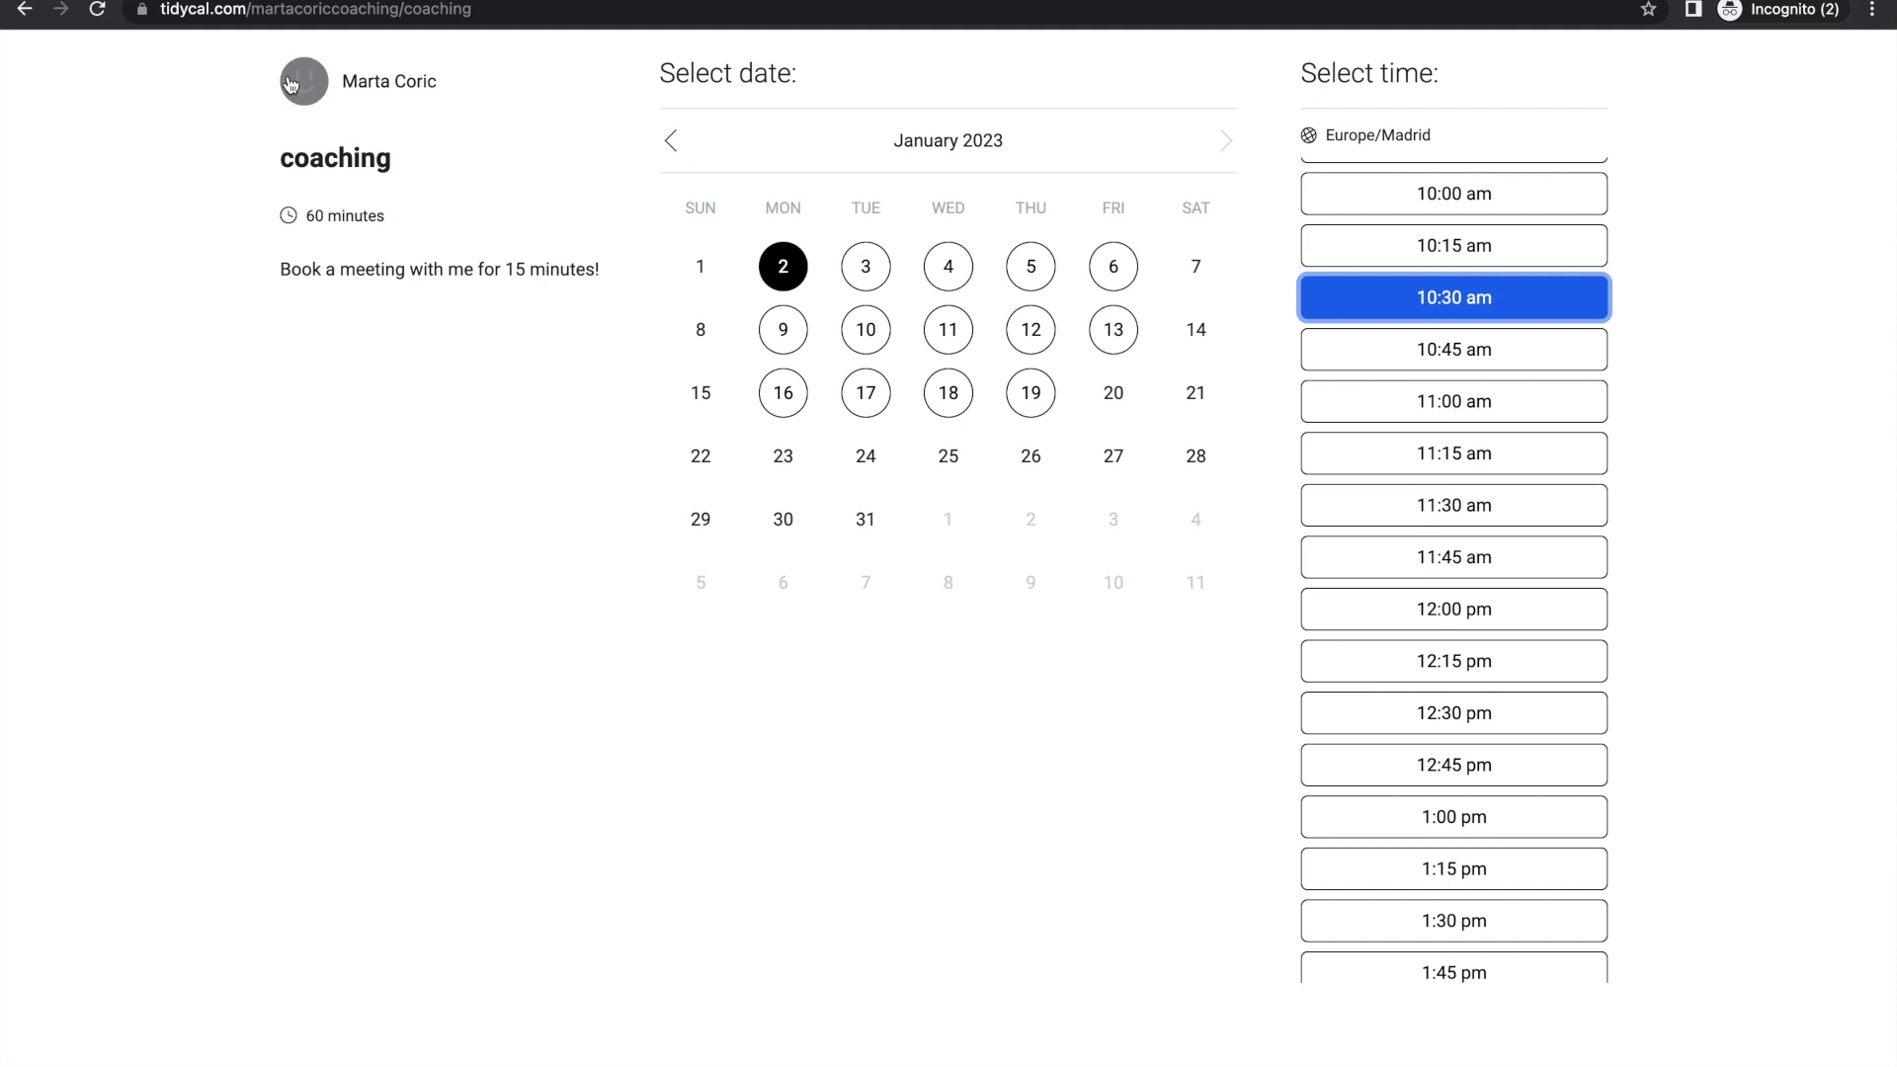
key("super+w")
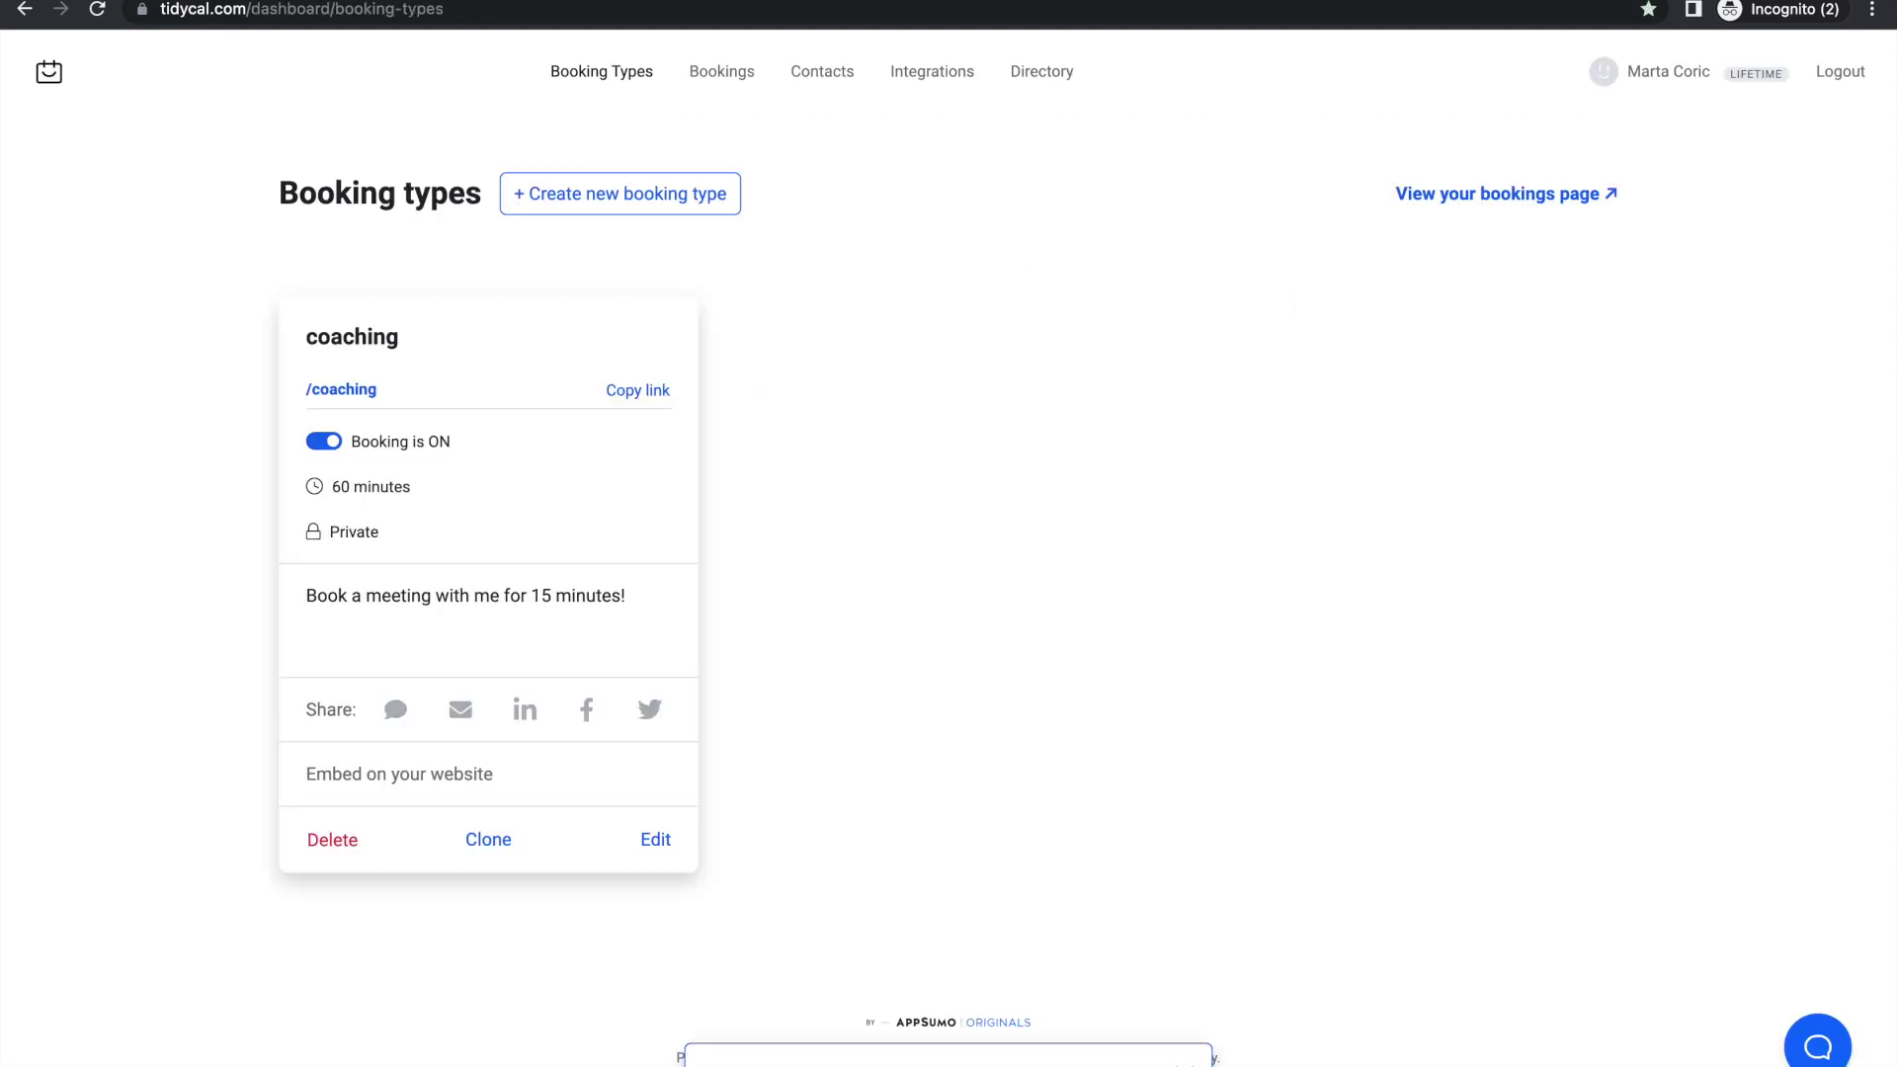
Step: Open My Profile and look through its profile and booking page settings
left_click(1647, 79)
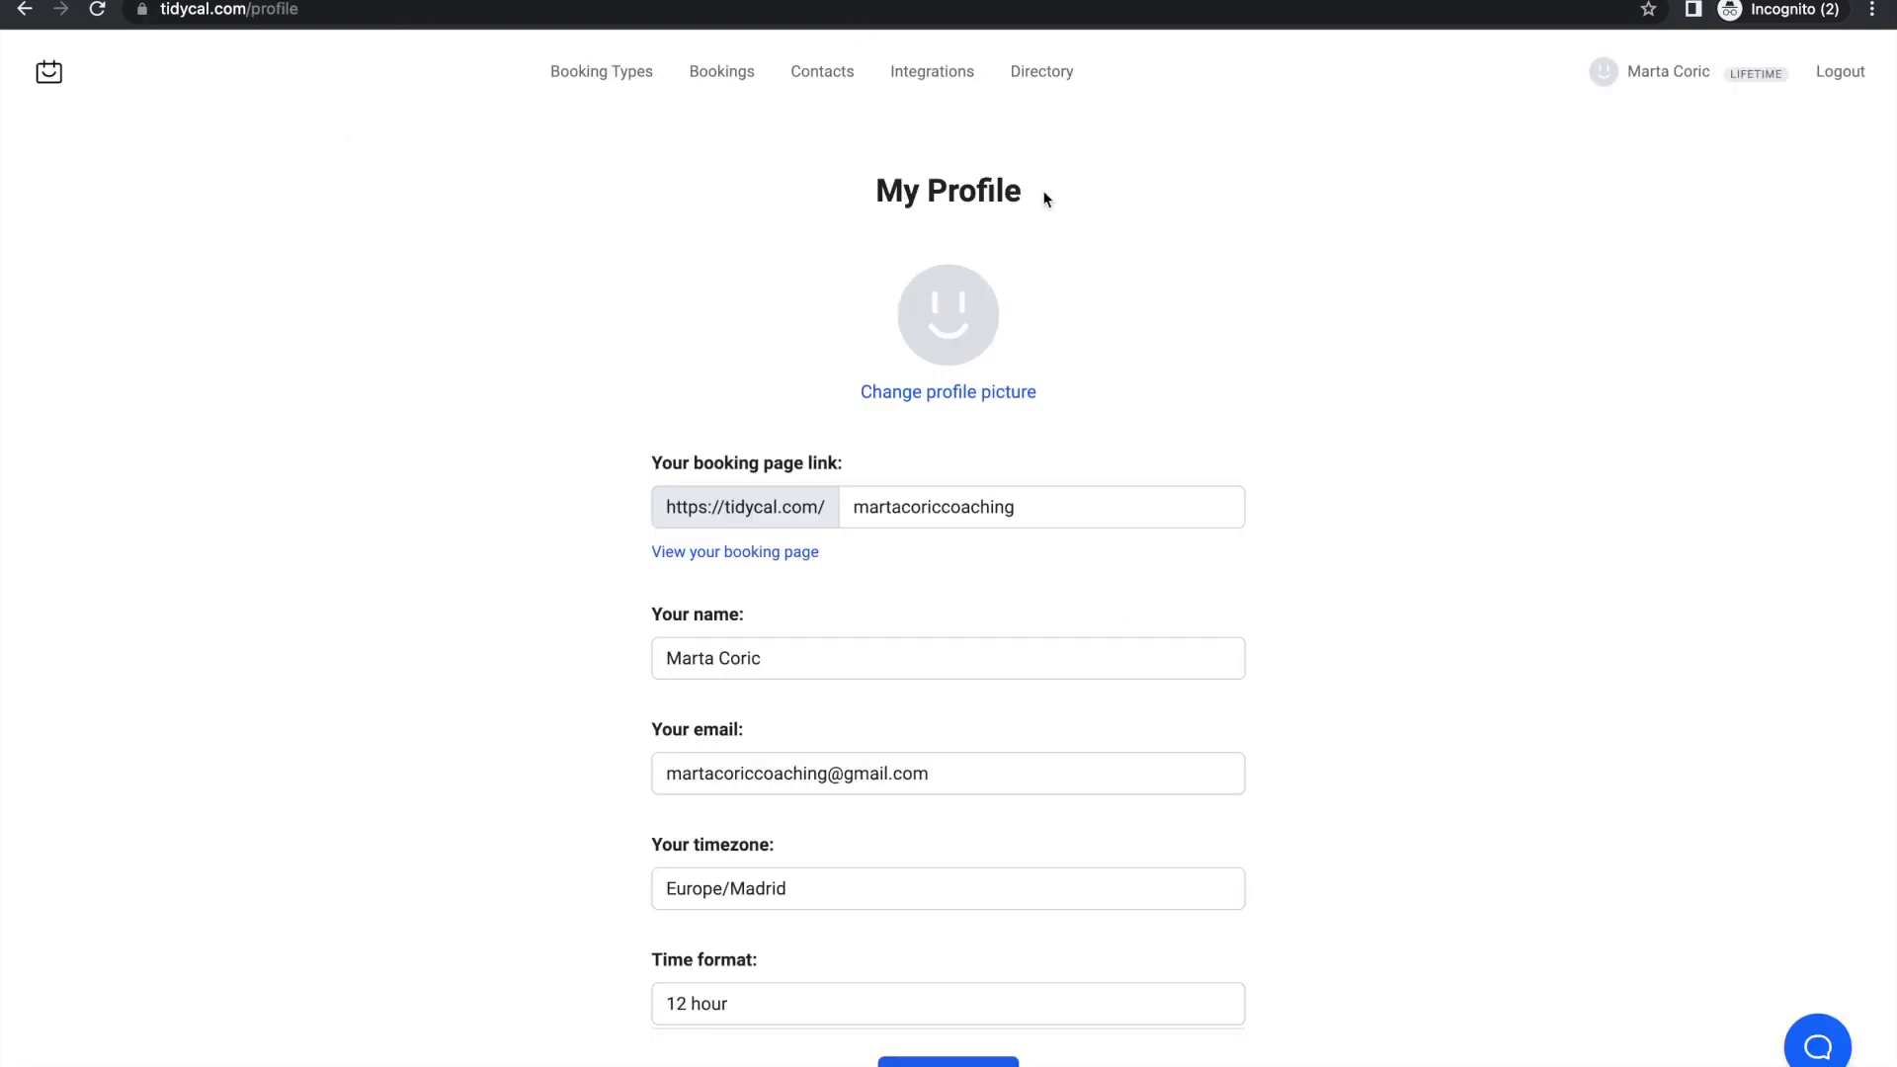
scroll(1116, 405, "down", 2)
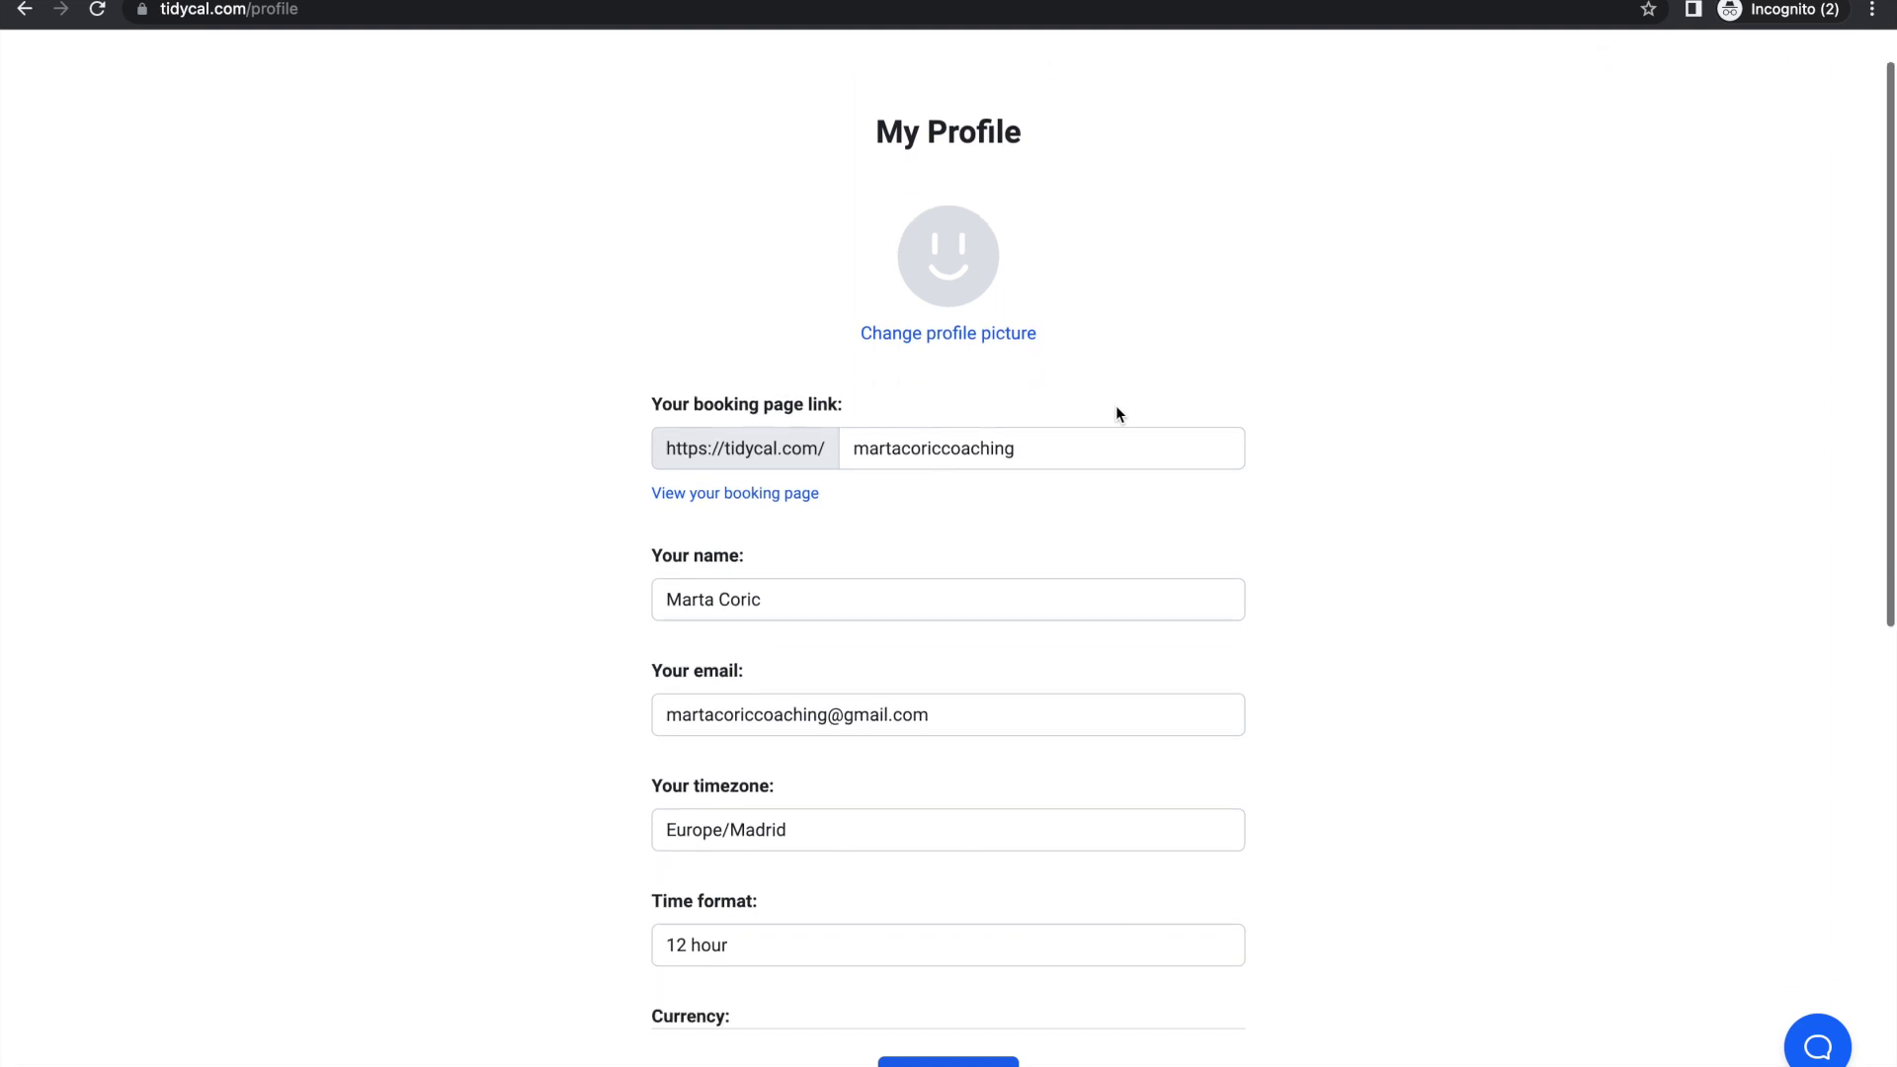
scroll(1140, 460, "down", 3)
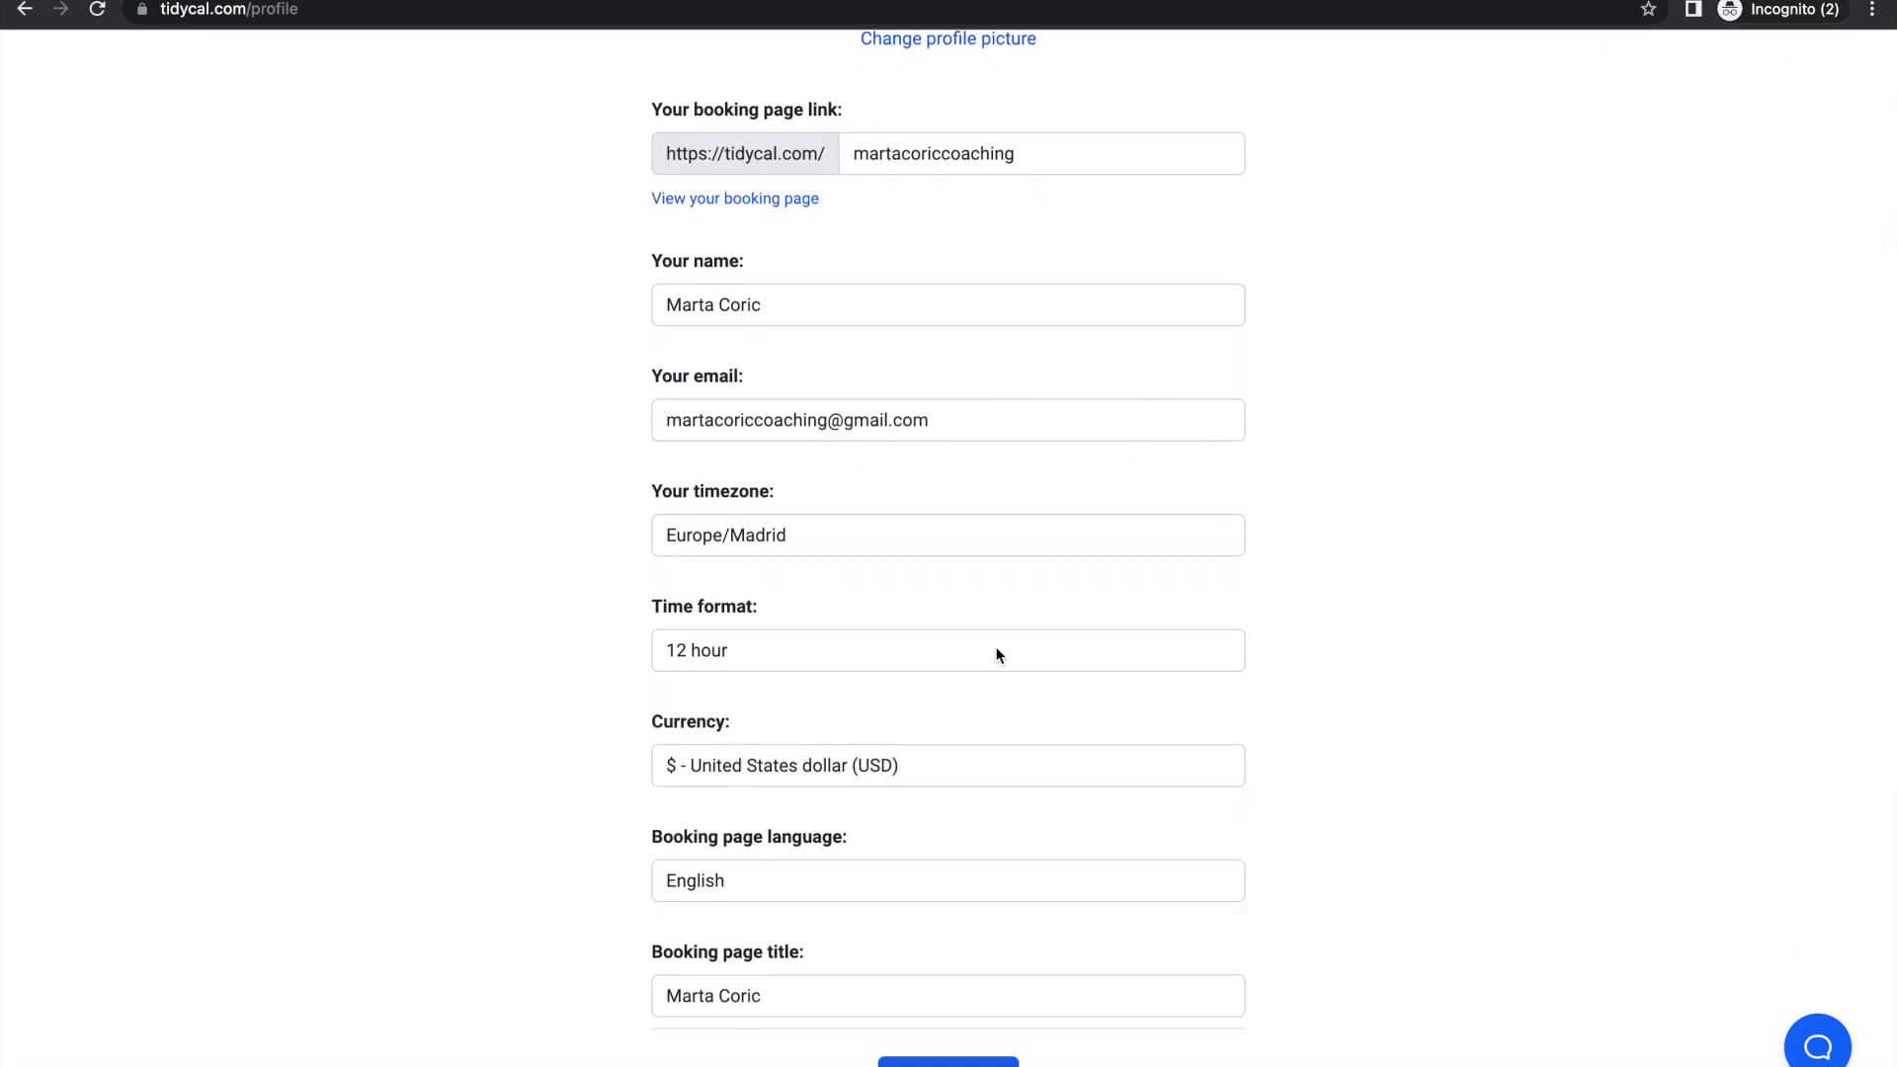
scroll(714, 803, "down", 2)
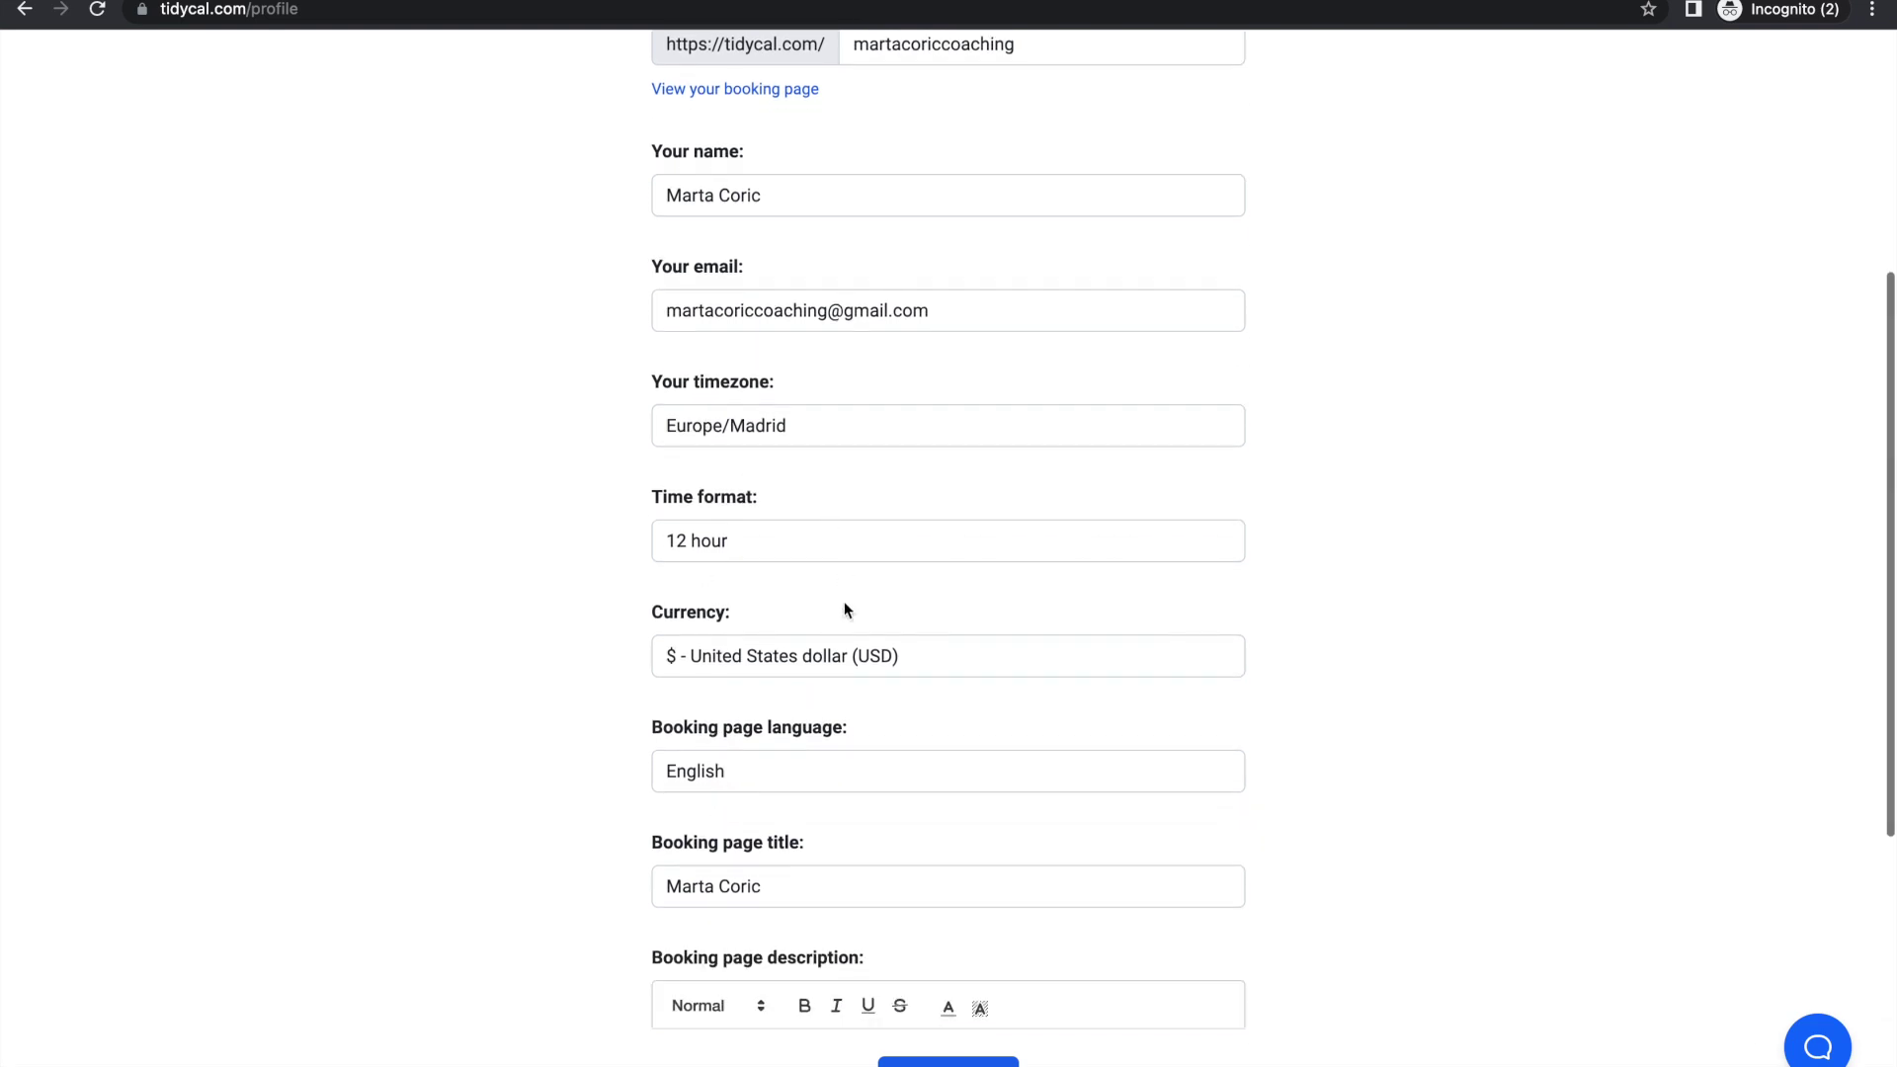
scroll(843, 601, "down", 3)
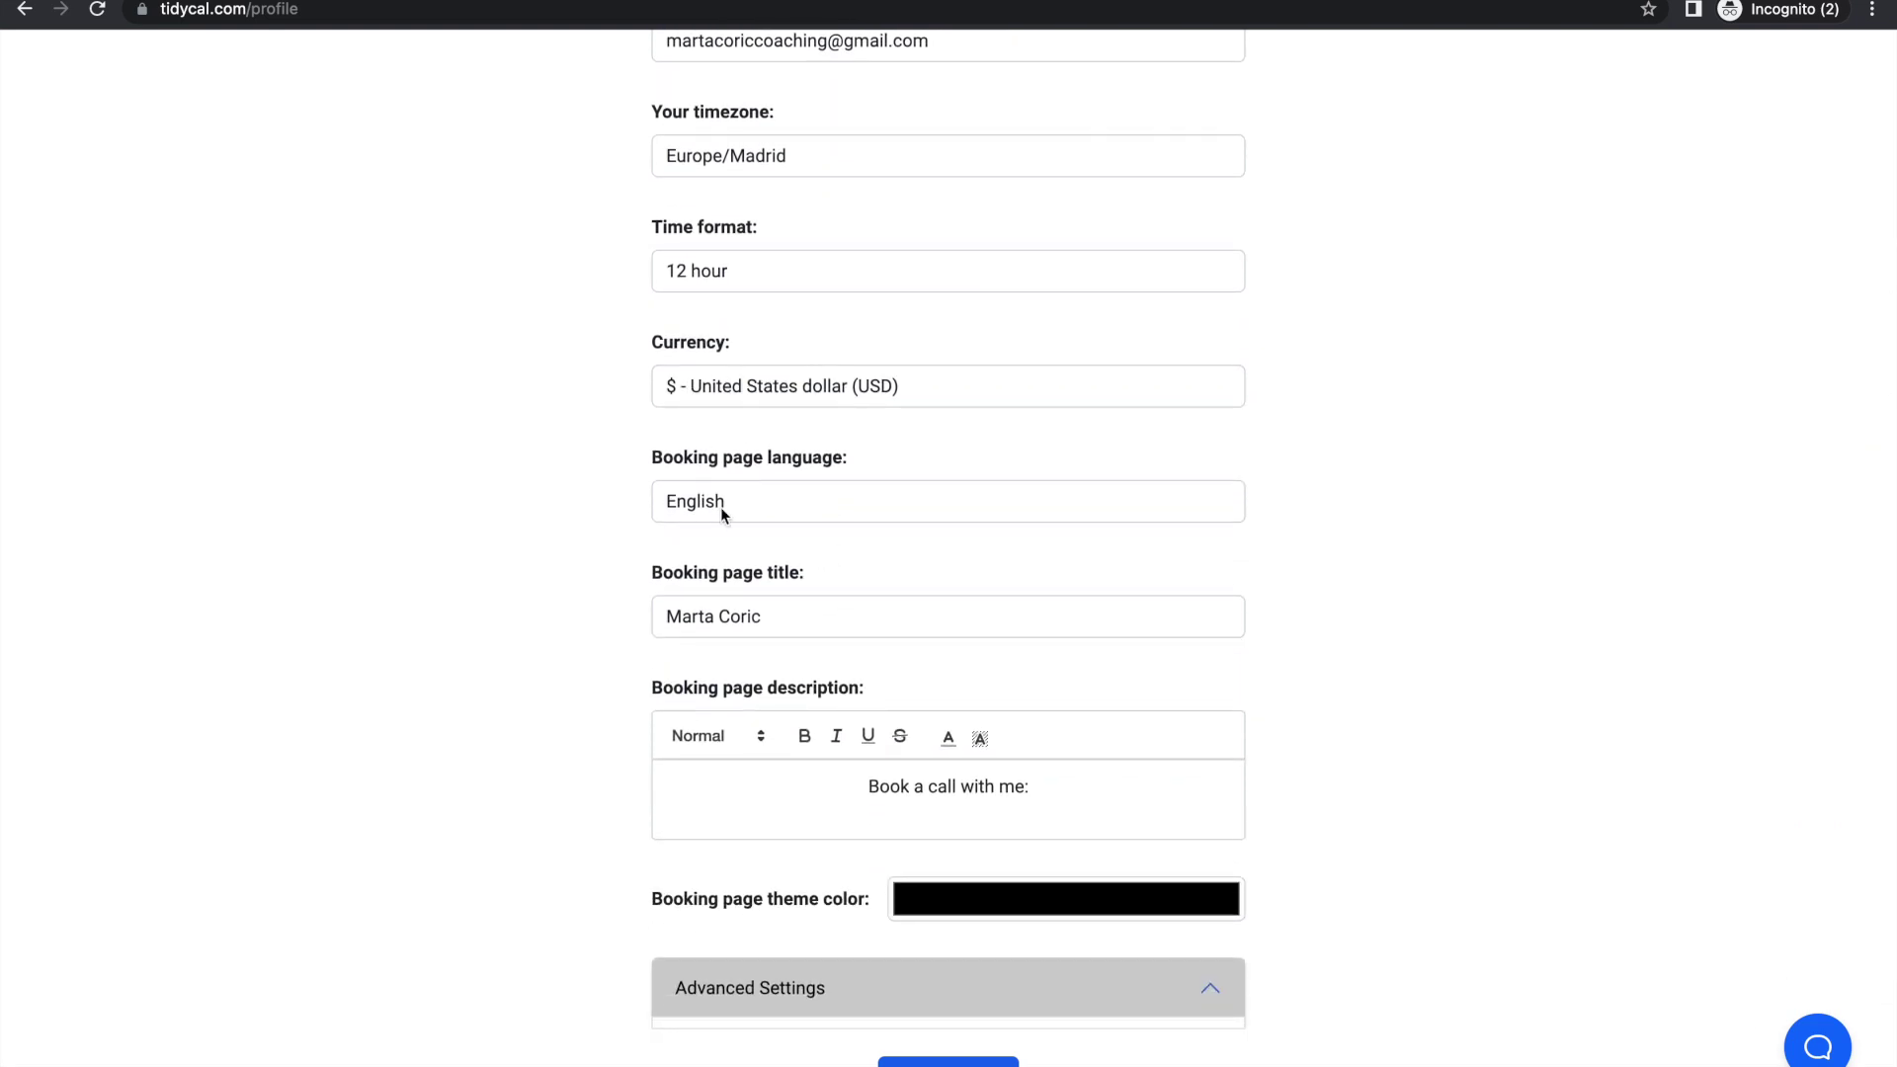
scroll(721, 508, "down", 4)
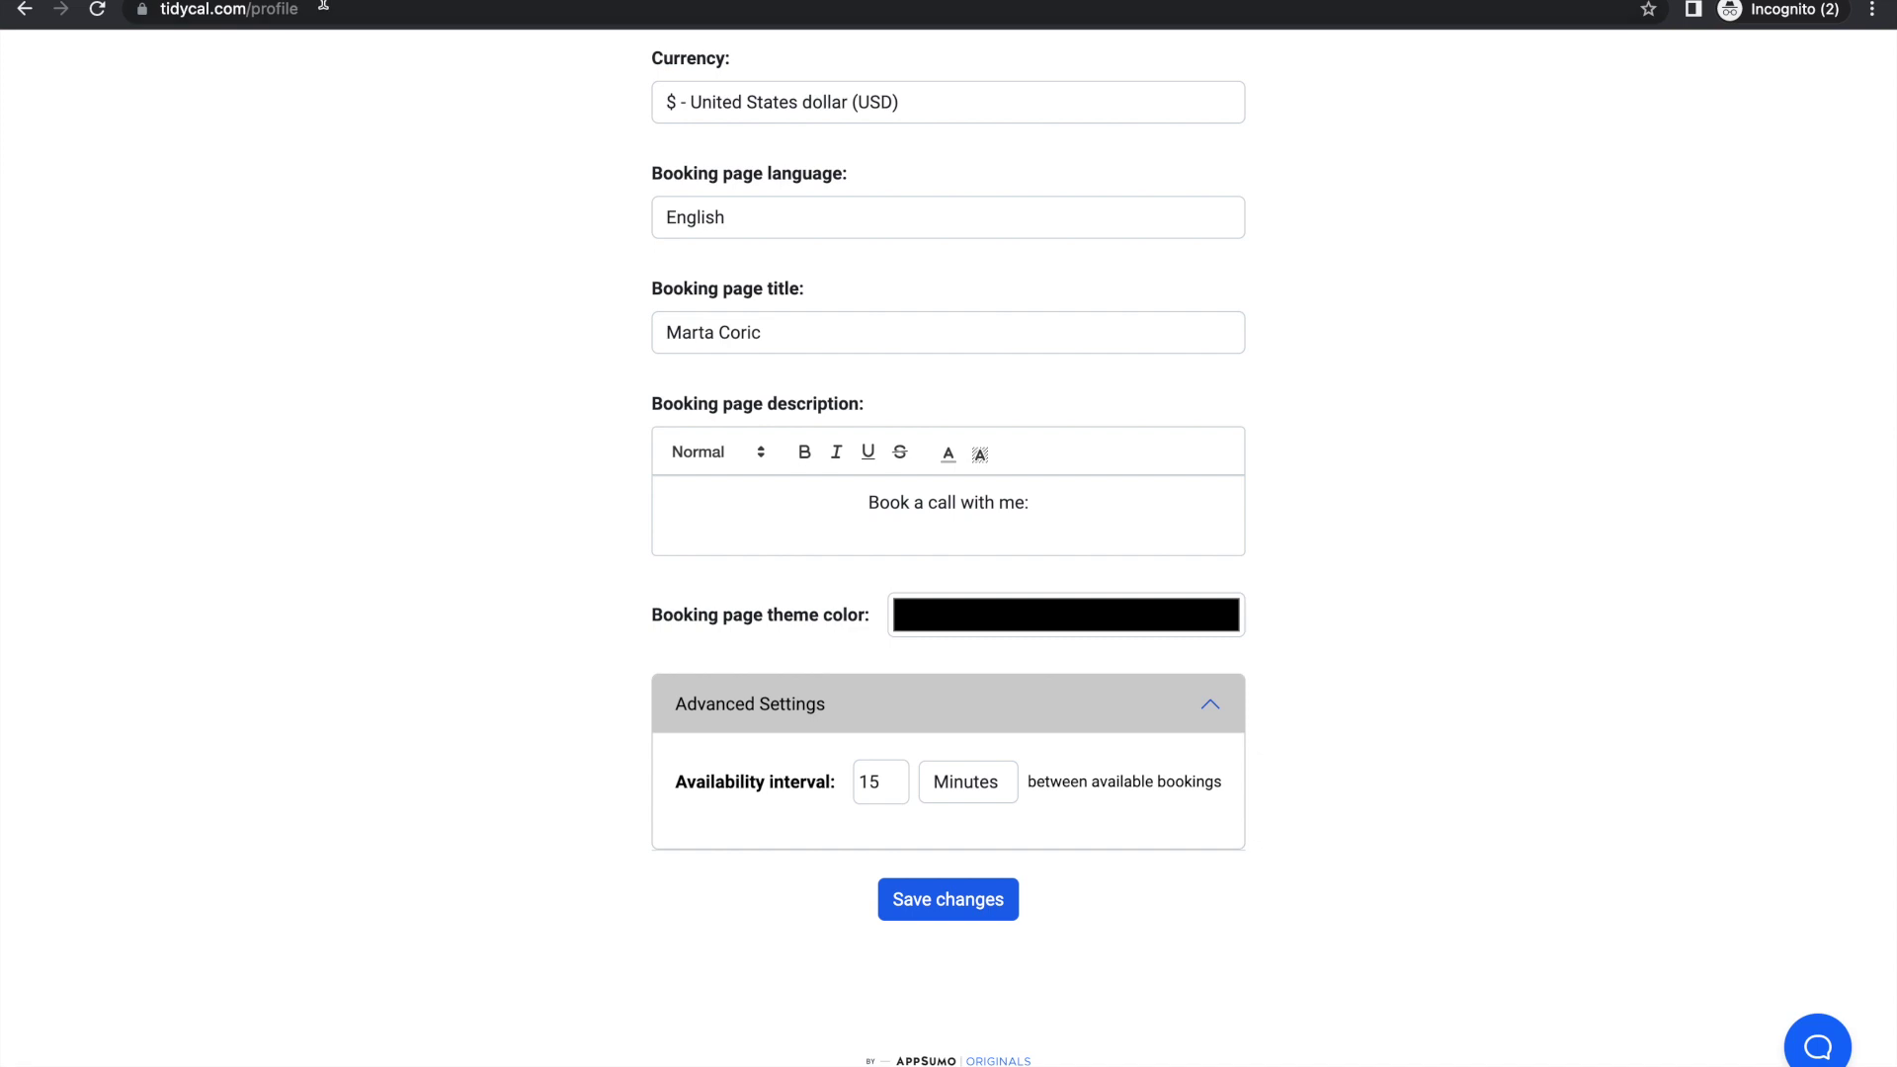
scroll(482, 331, "up", 10)
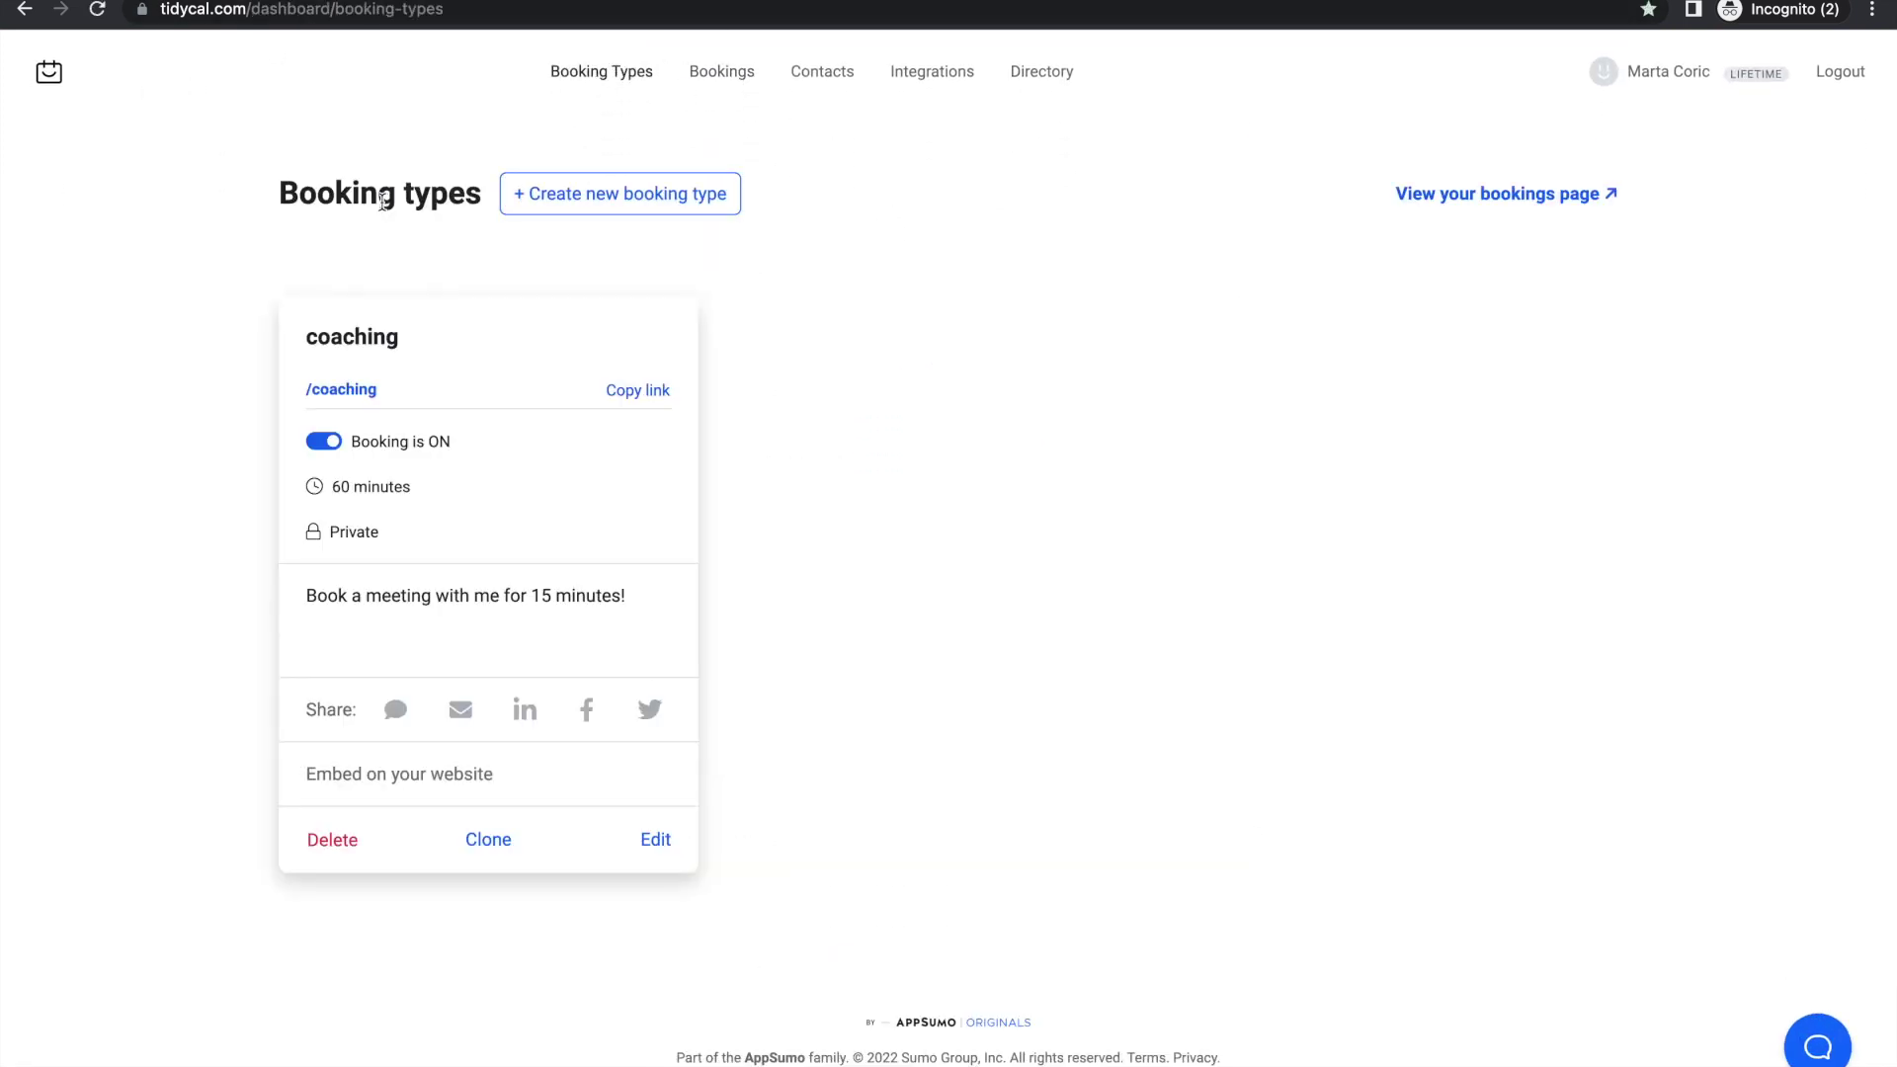
Step: Check that the public booking page lists no available booking types, then close it to return to the dashboard
left_click(1474, 196)
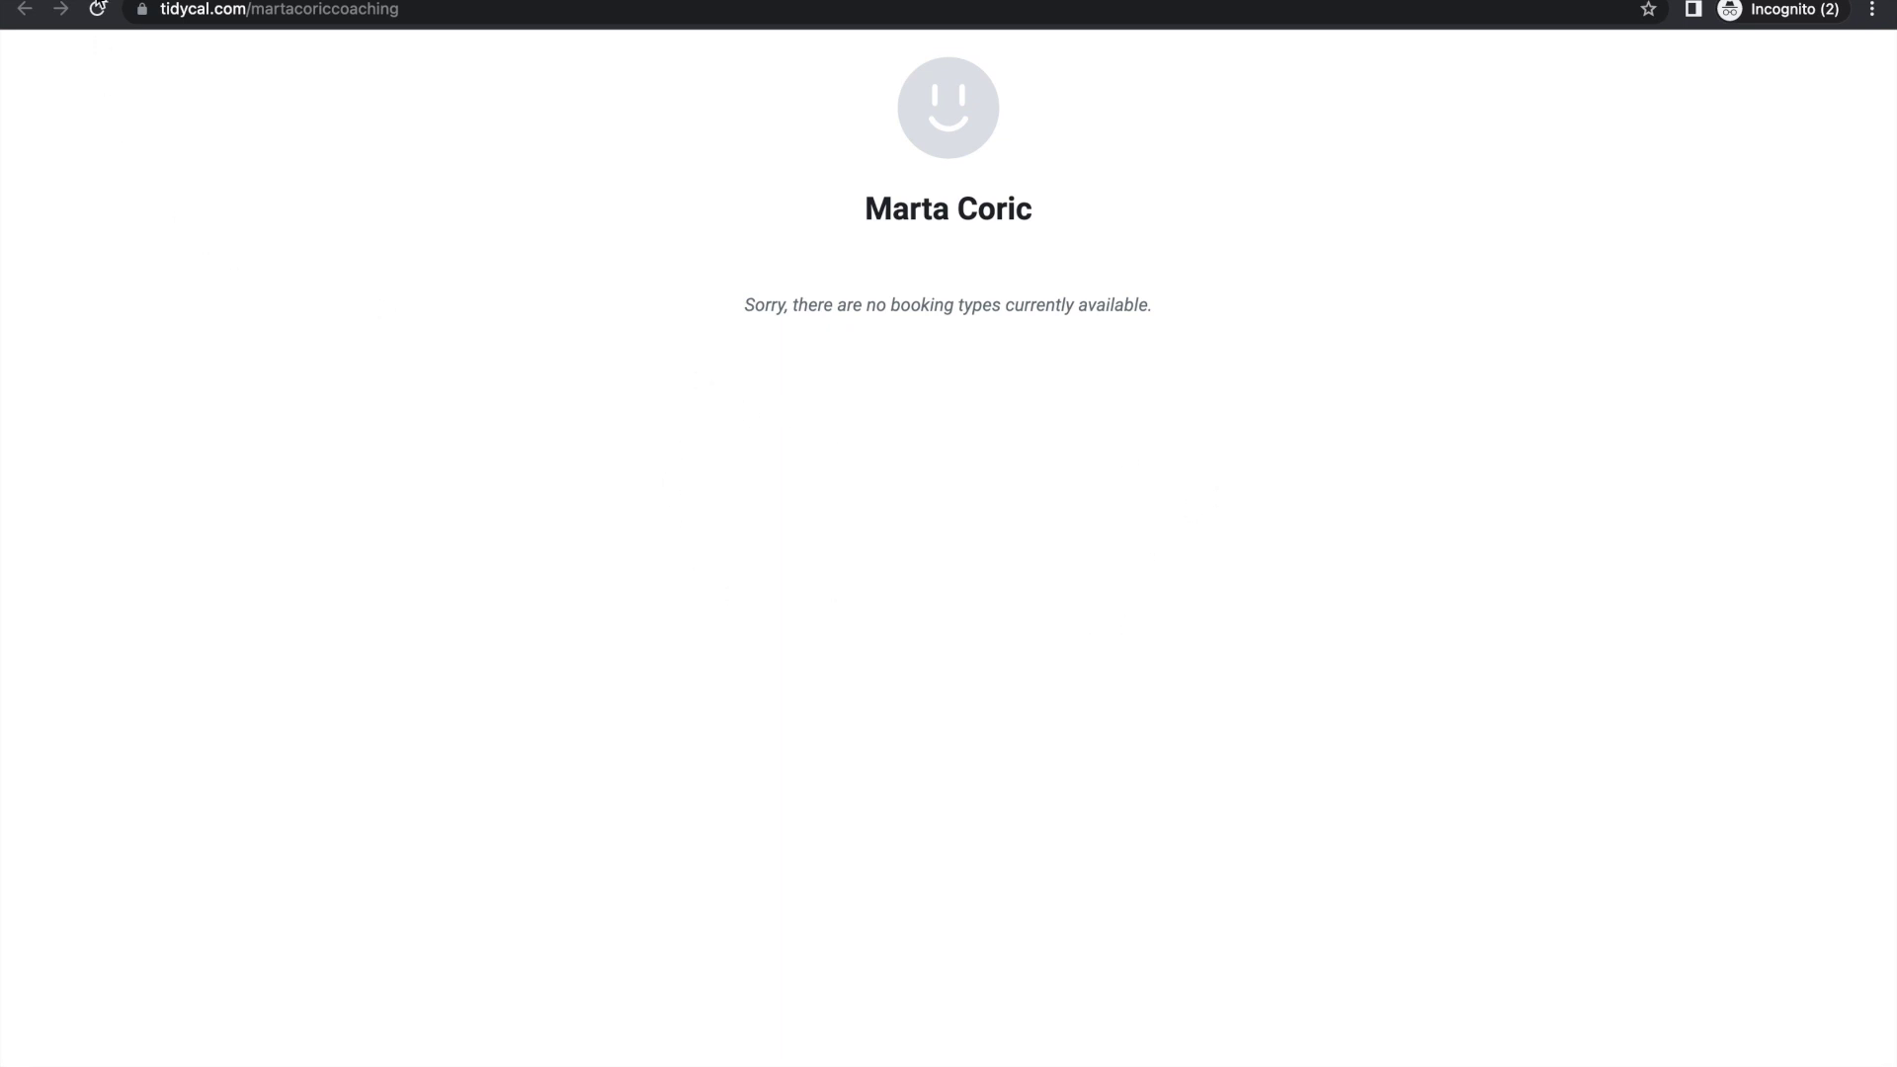
left_click(212, 0)
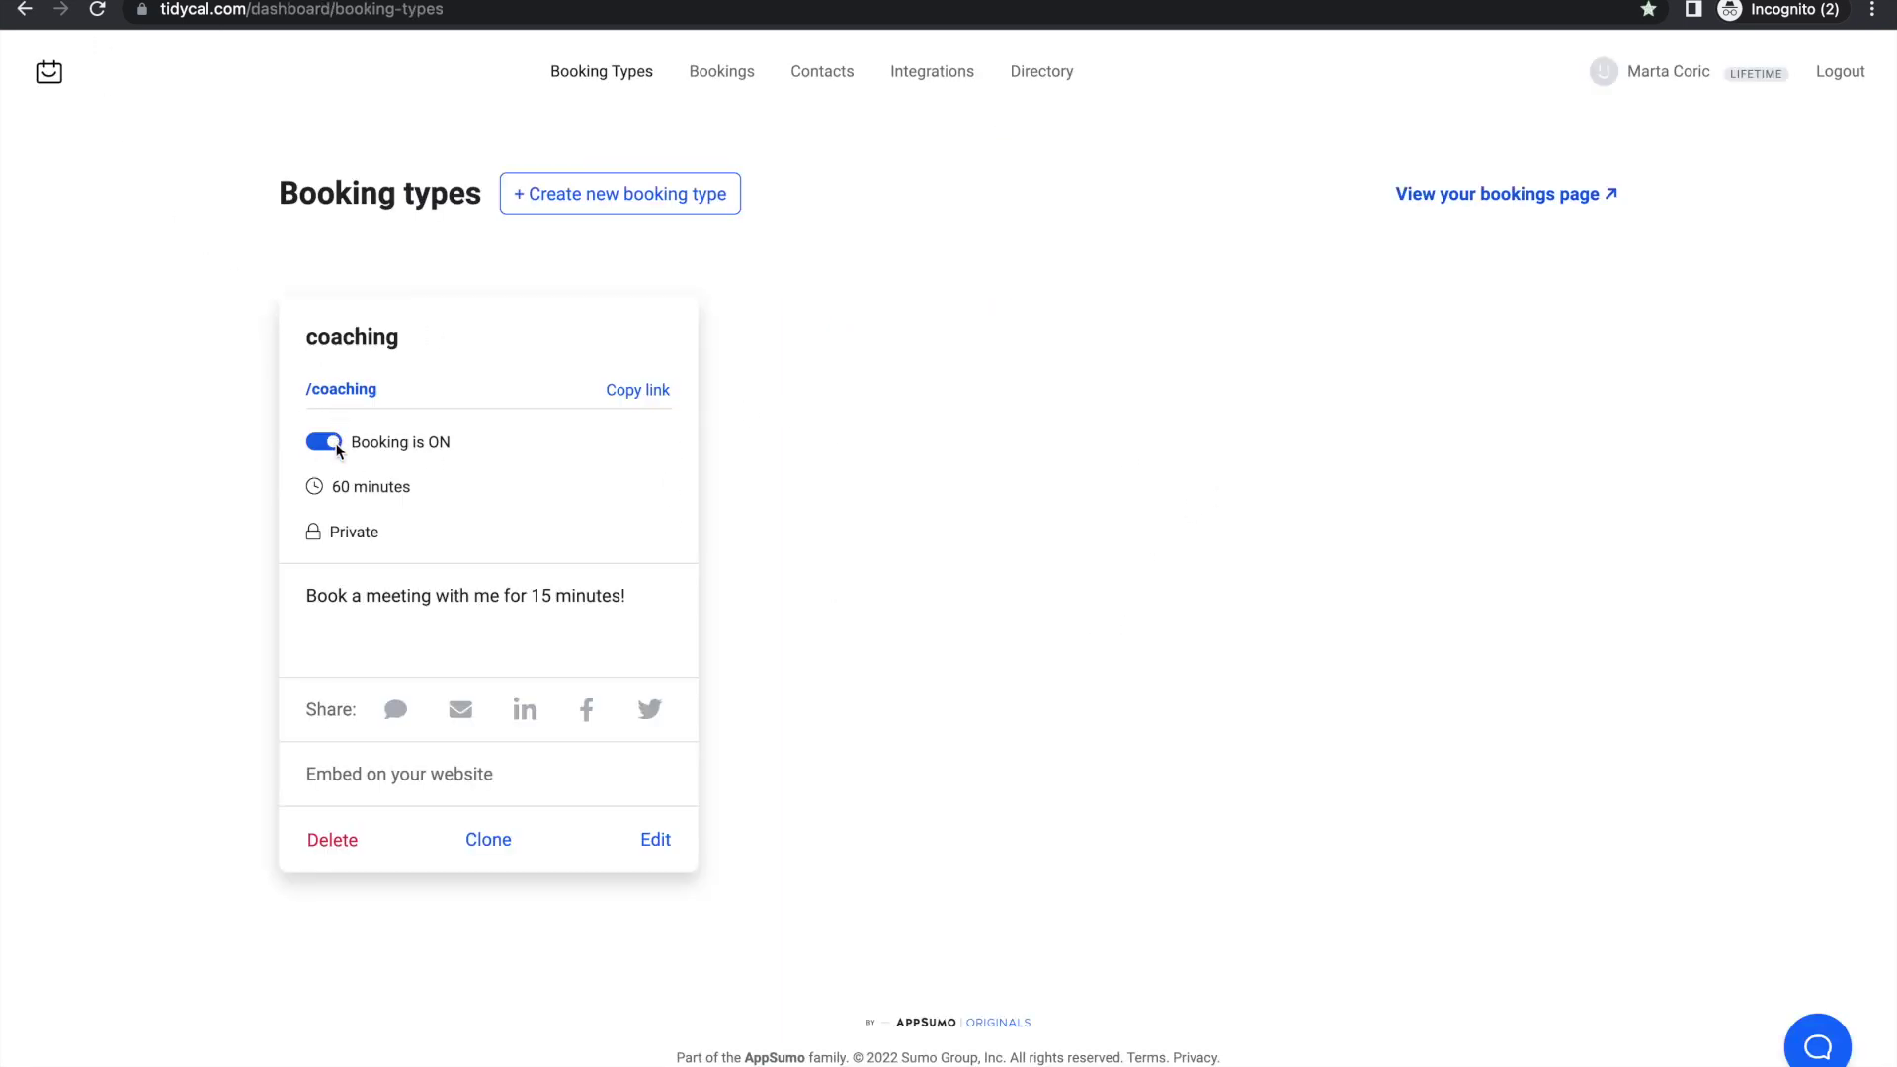
left_click(464, 0)
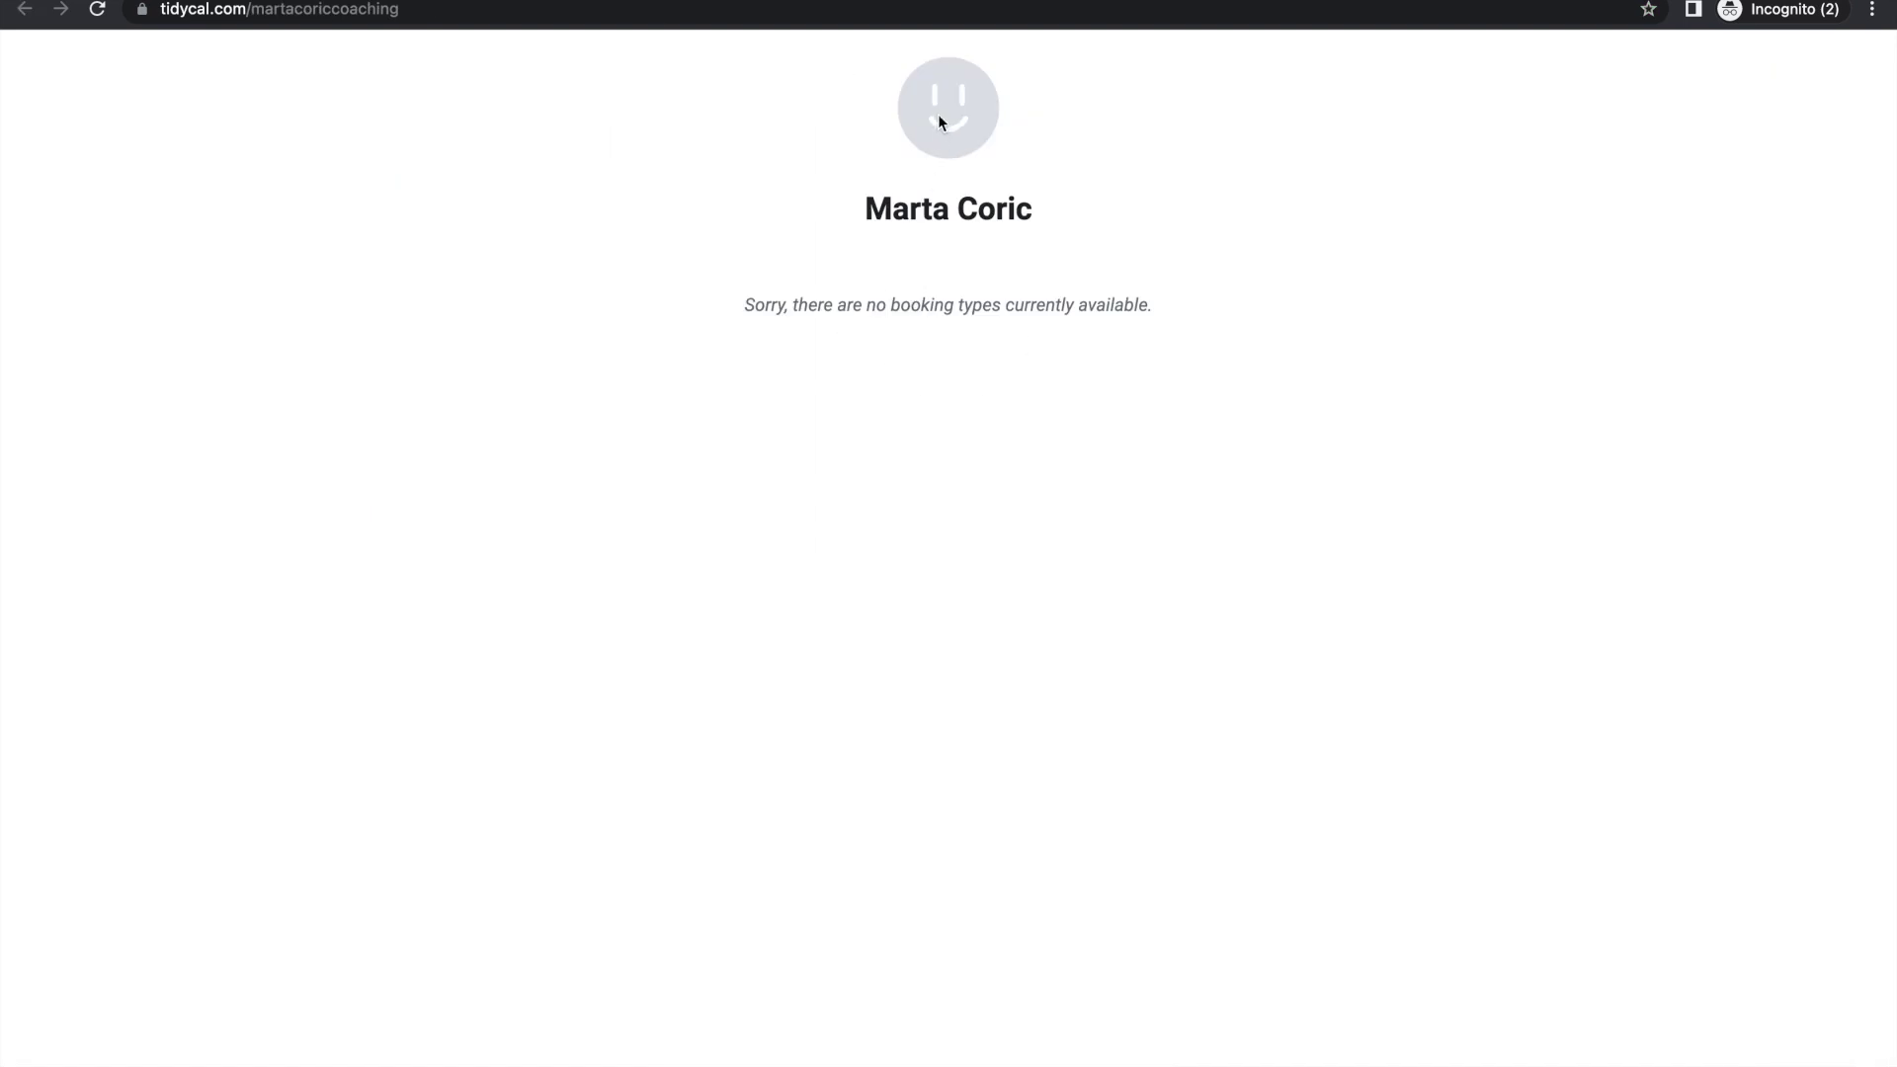
left_click(463, 10)
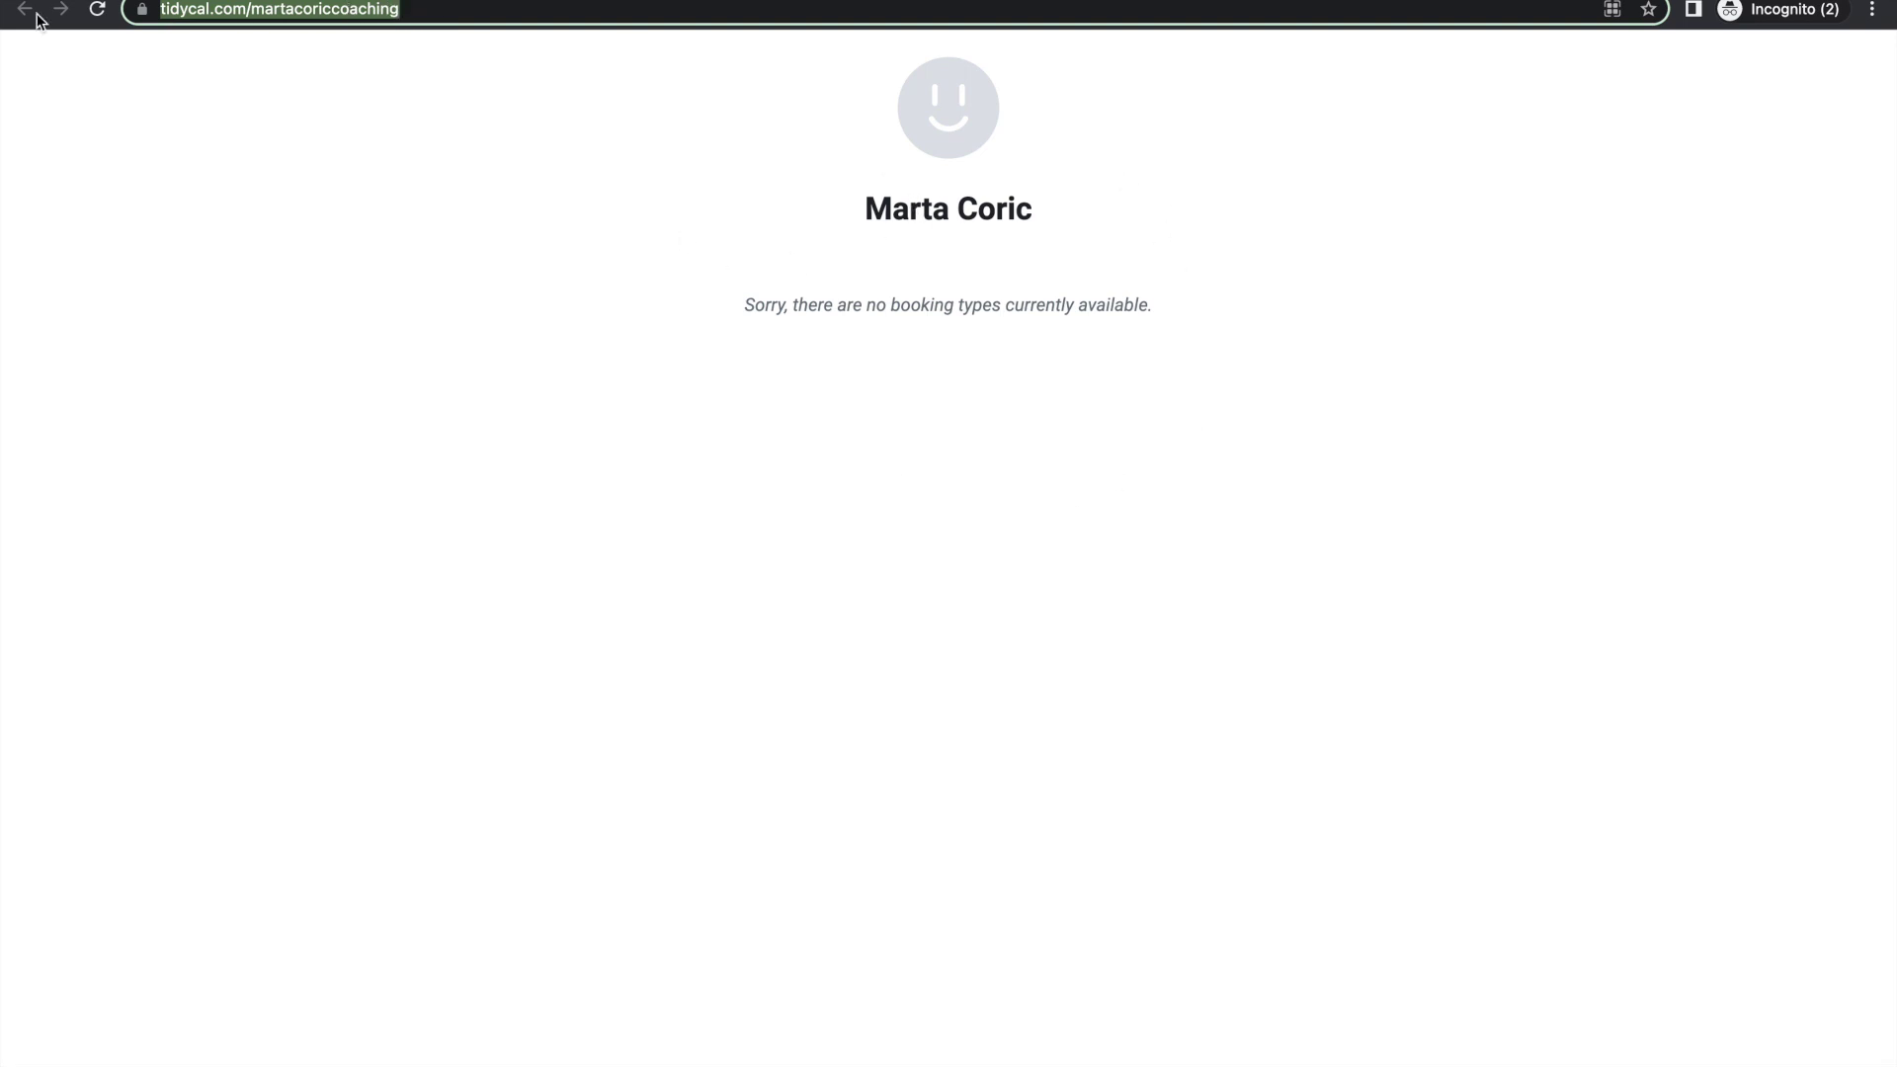
key("super+w")
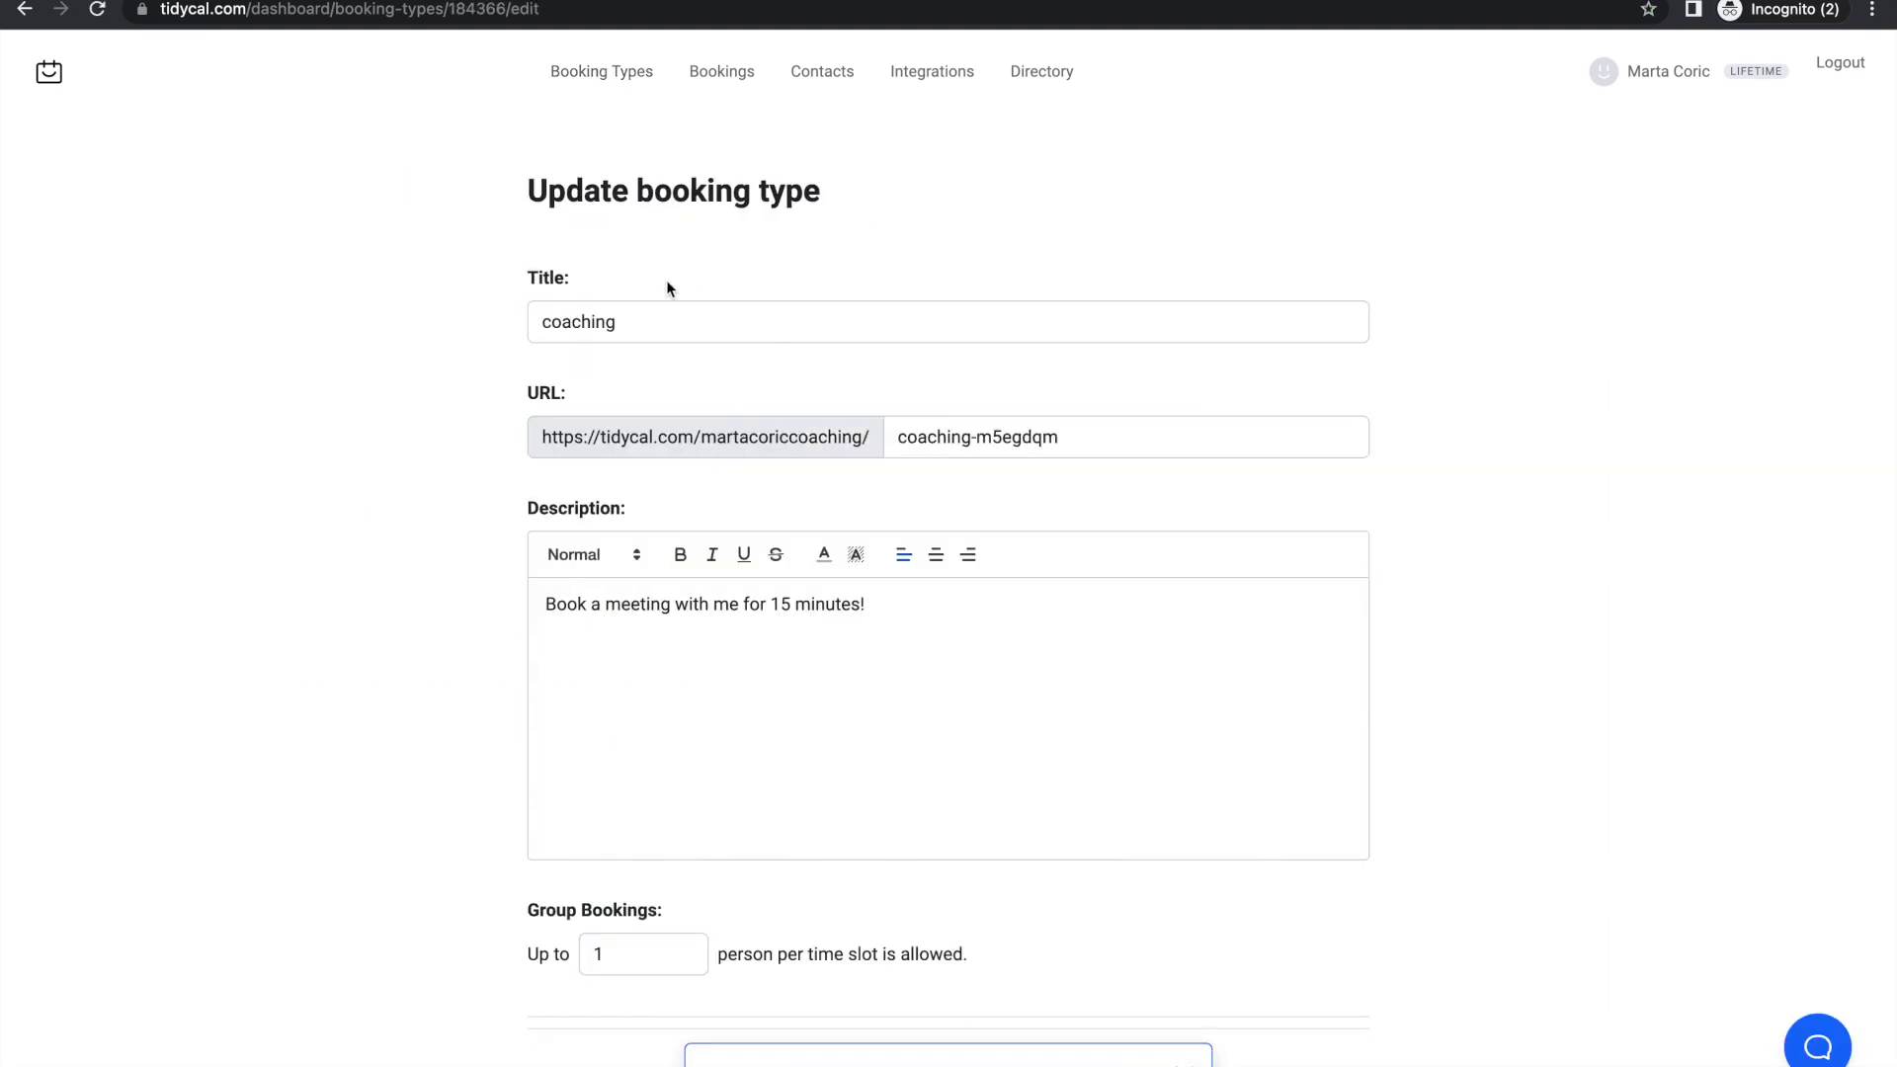
Step: Retitle the copied booking type to 'free session', make it public, and save it
double_click(664, 321)
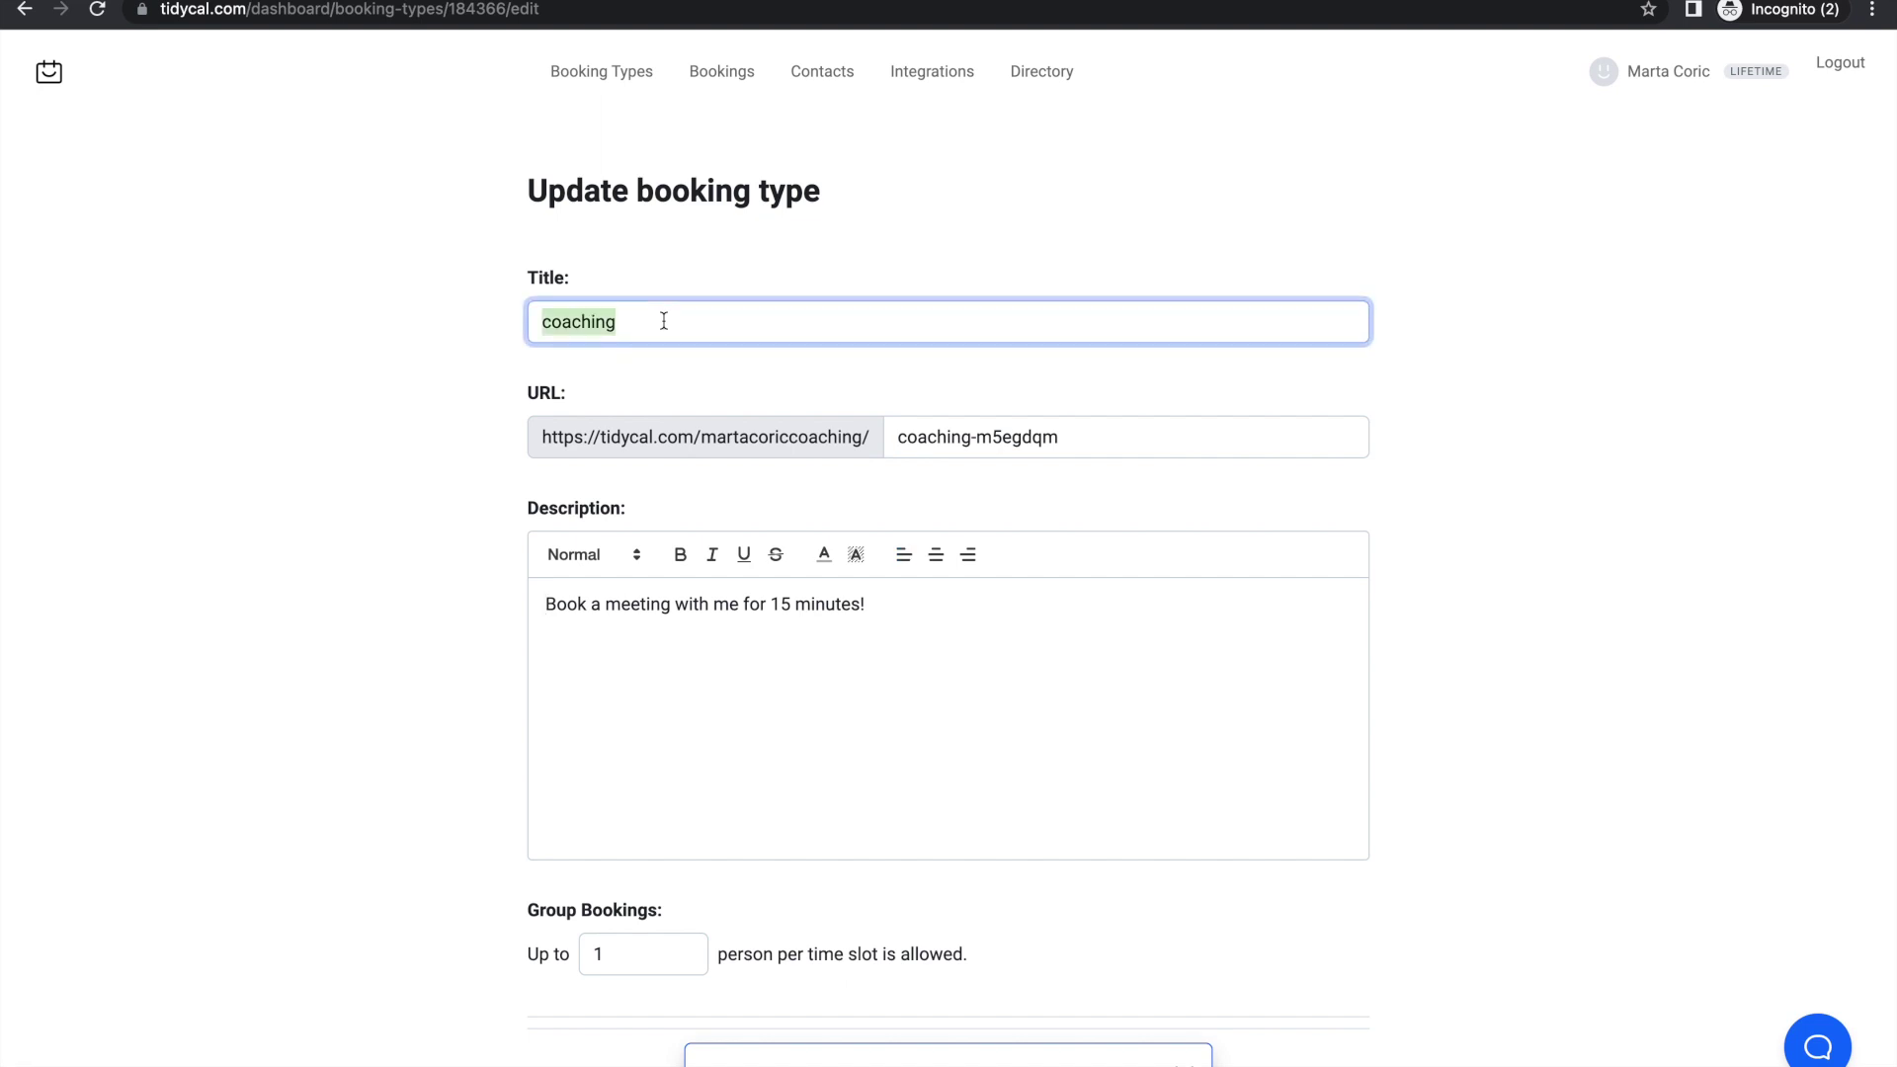
type("free session")
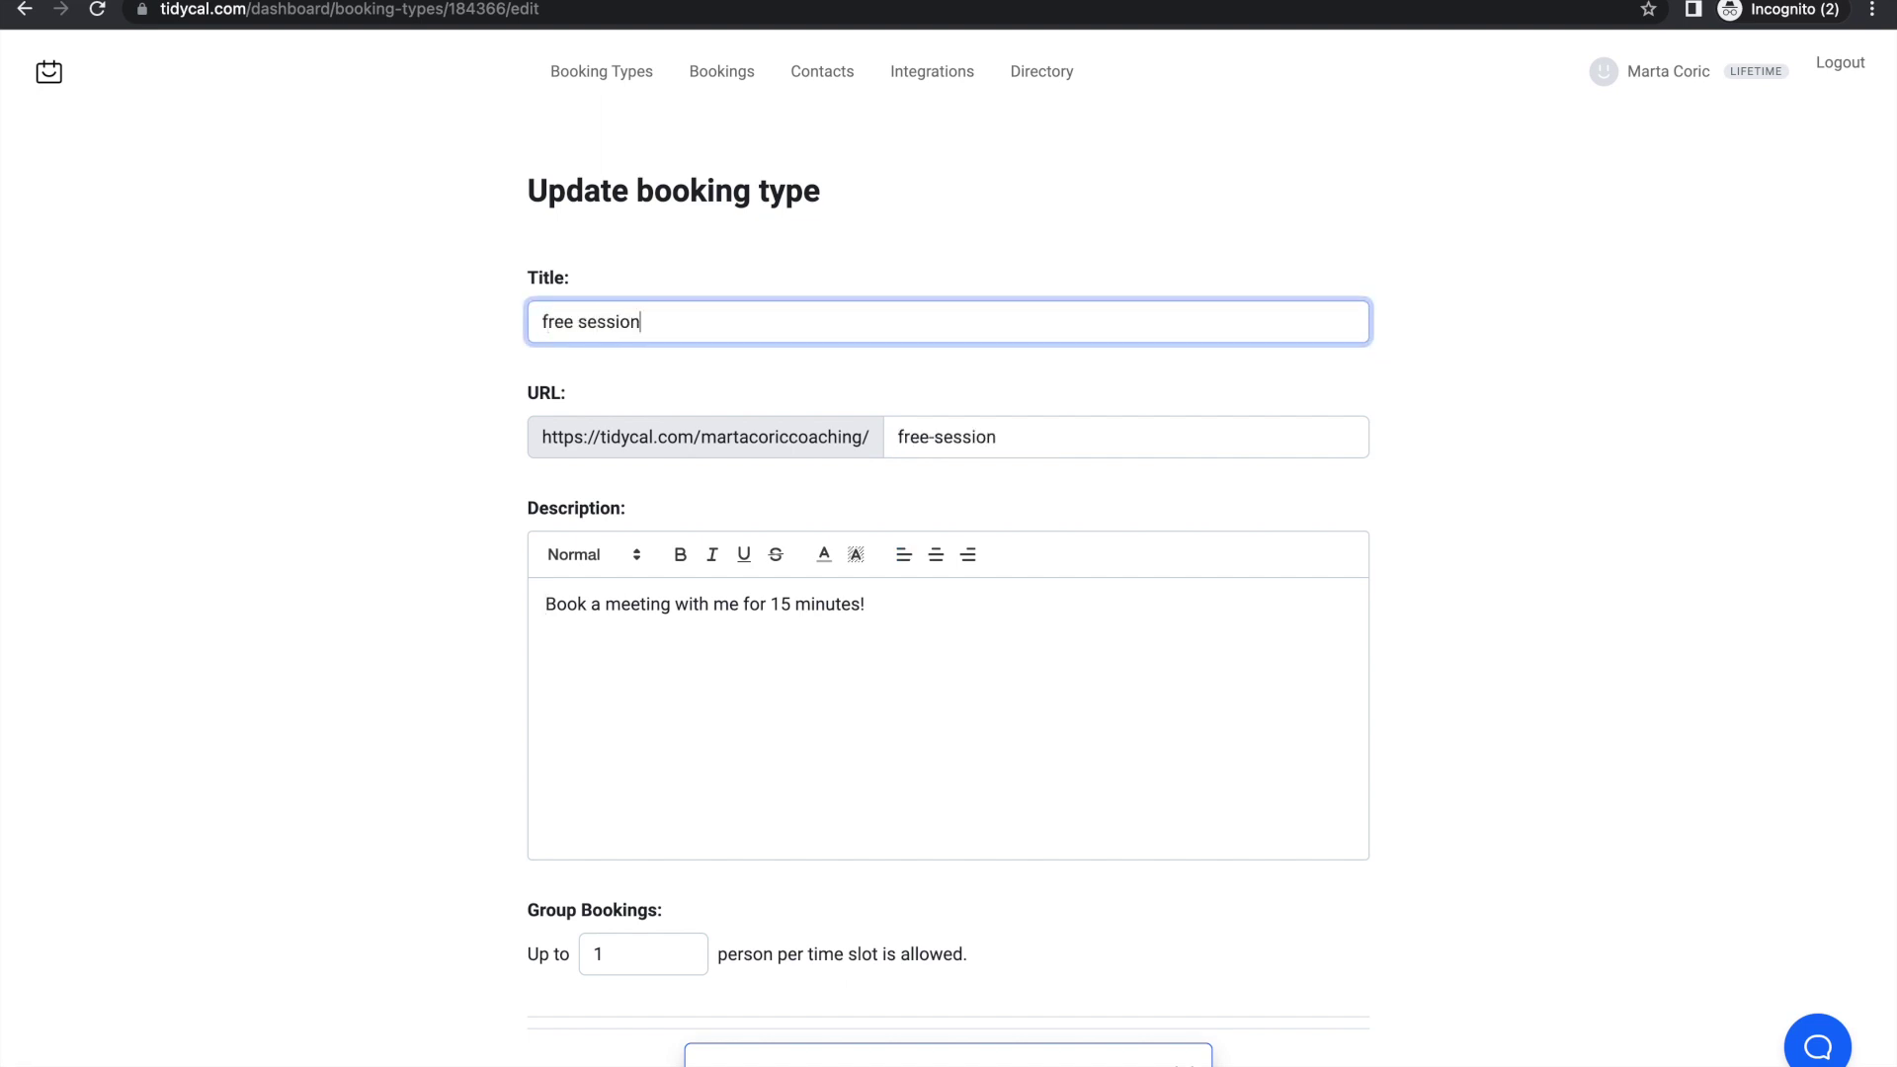
scroll(513, 535, "down", 15)
scroll(514, 536, "down", 7)
left_click(537, 527)
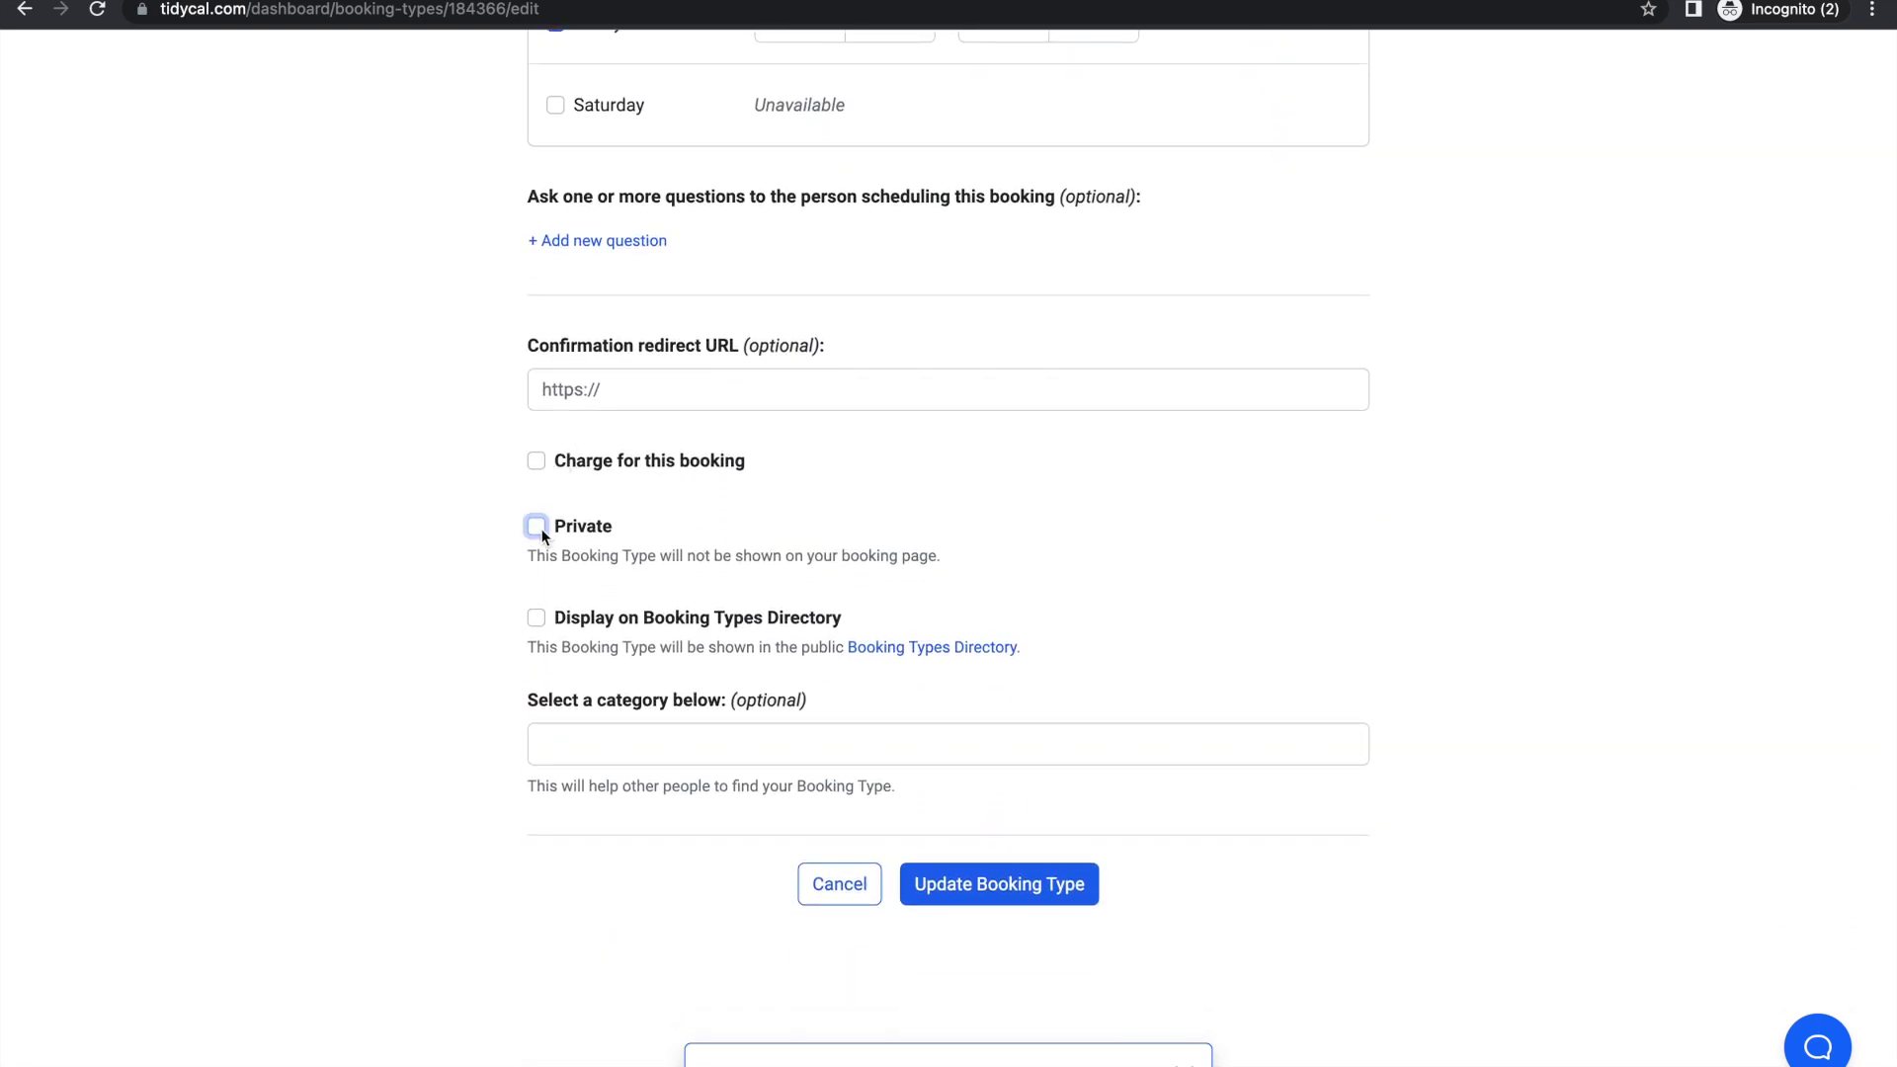
left_click(988, 885)
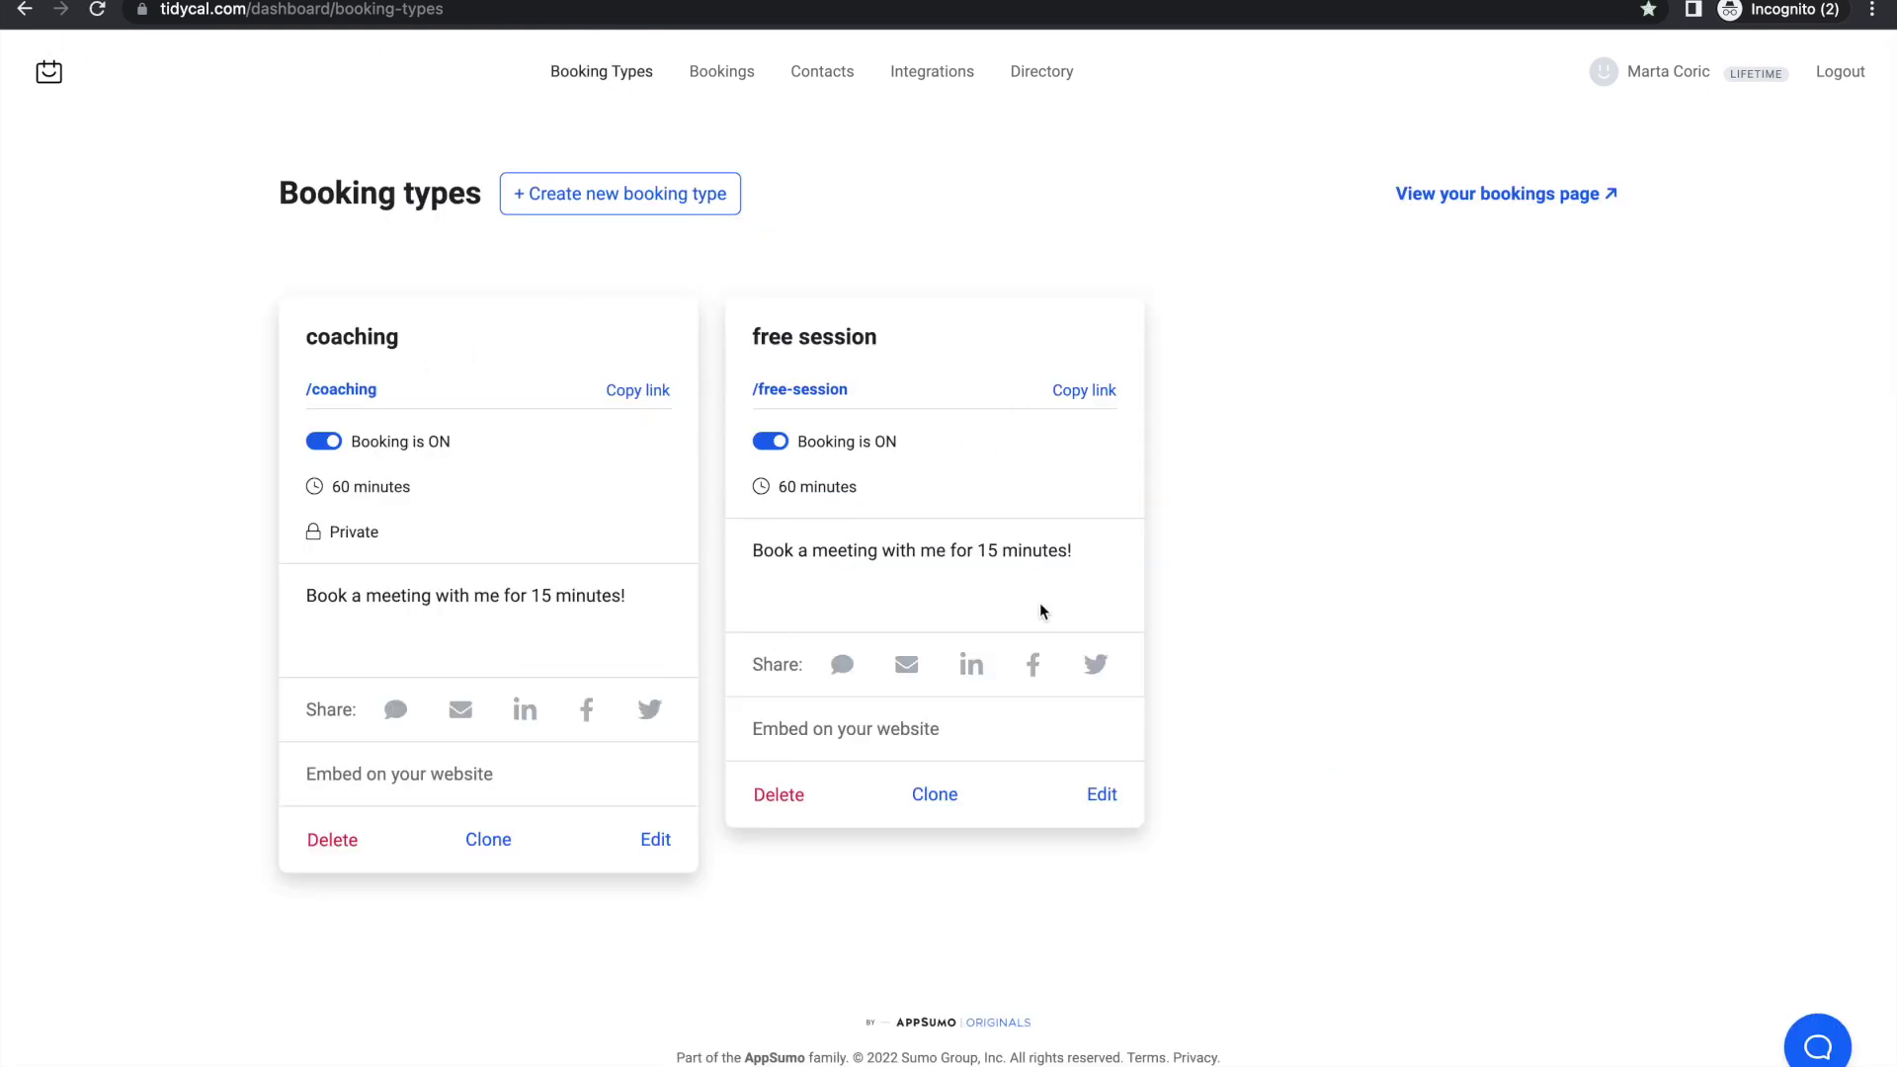
Step: Confirm 'free session' appears on the public booking page and opens its booking calendar
left_click(1472, 194)
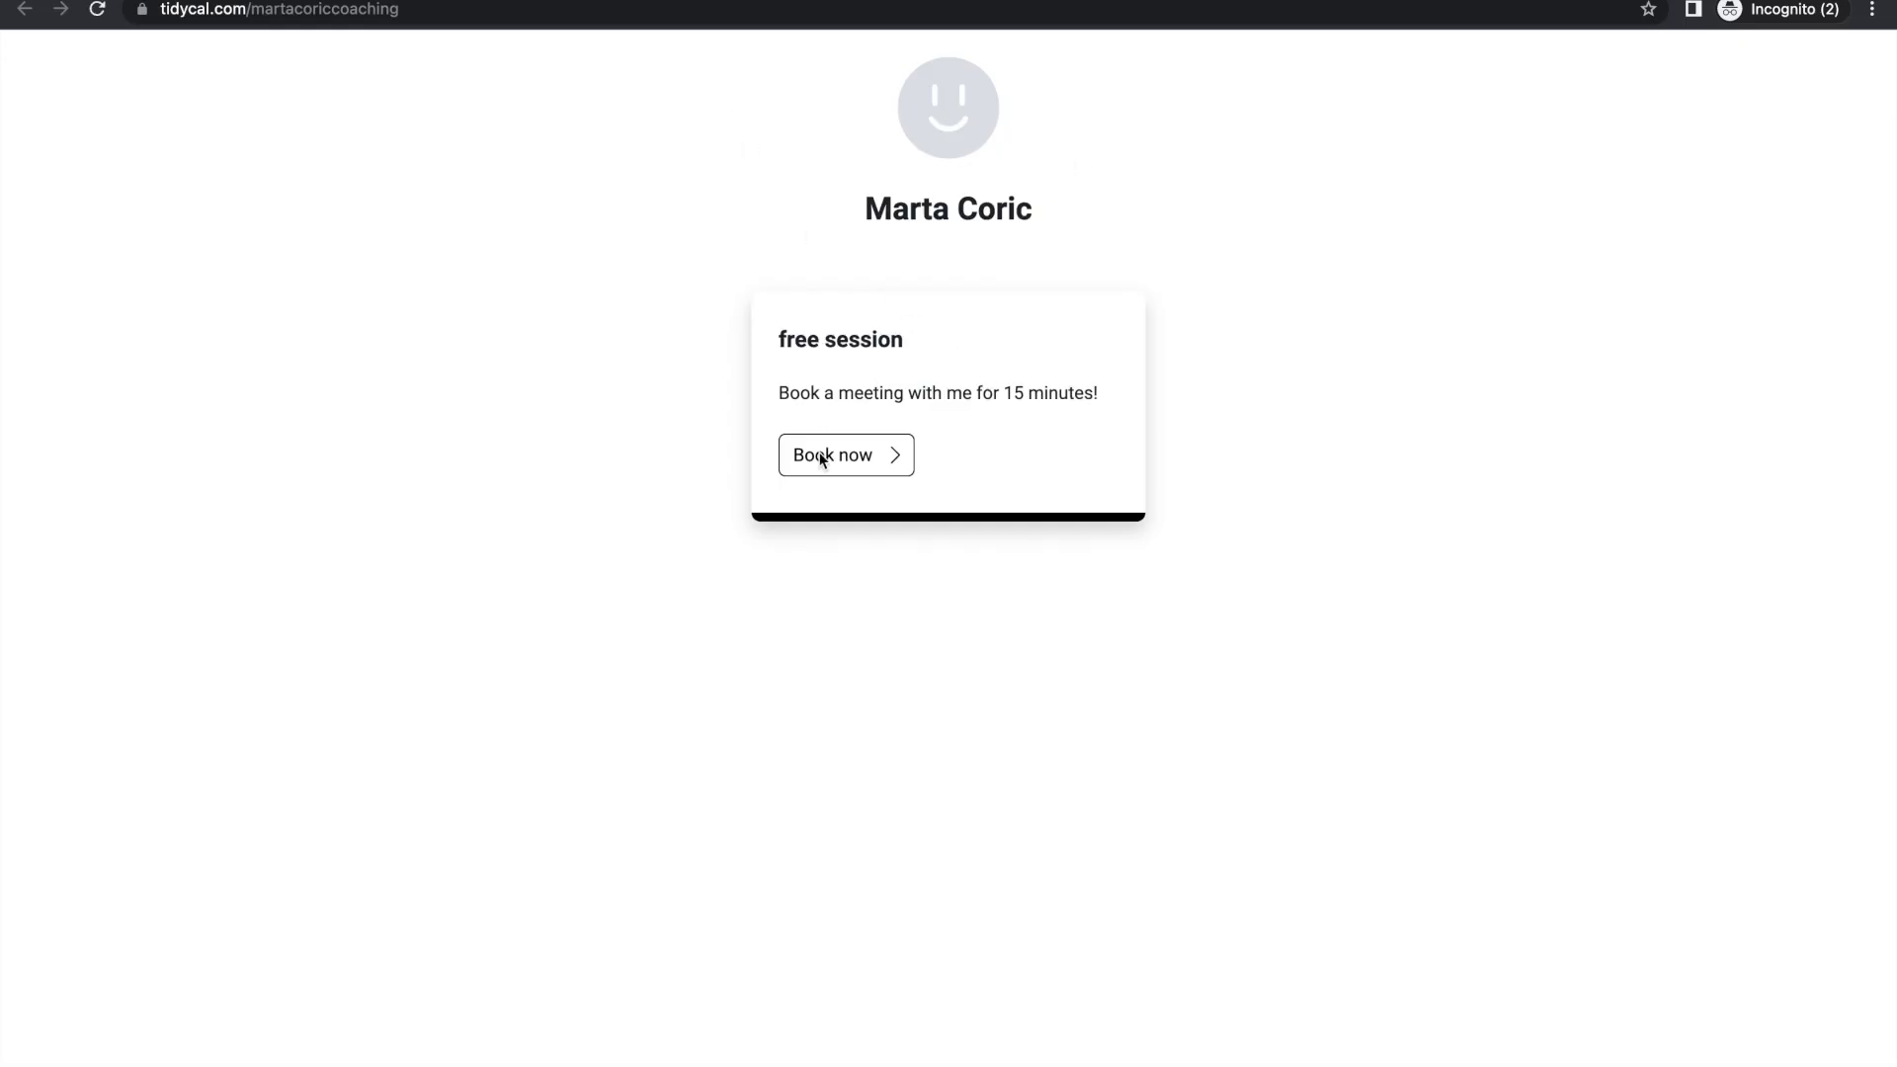
left_click(886, 468)
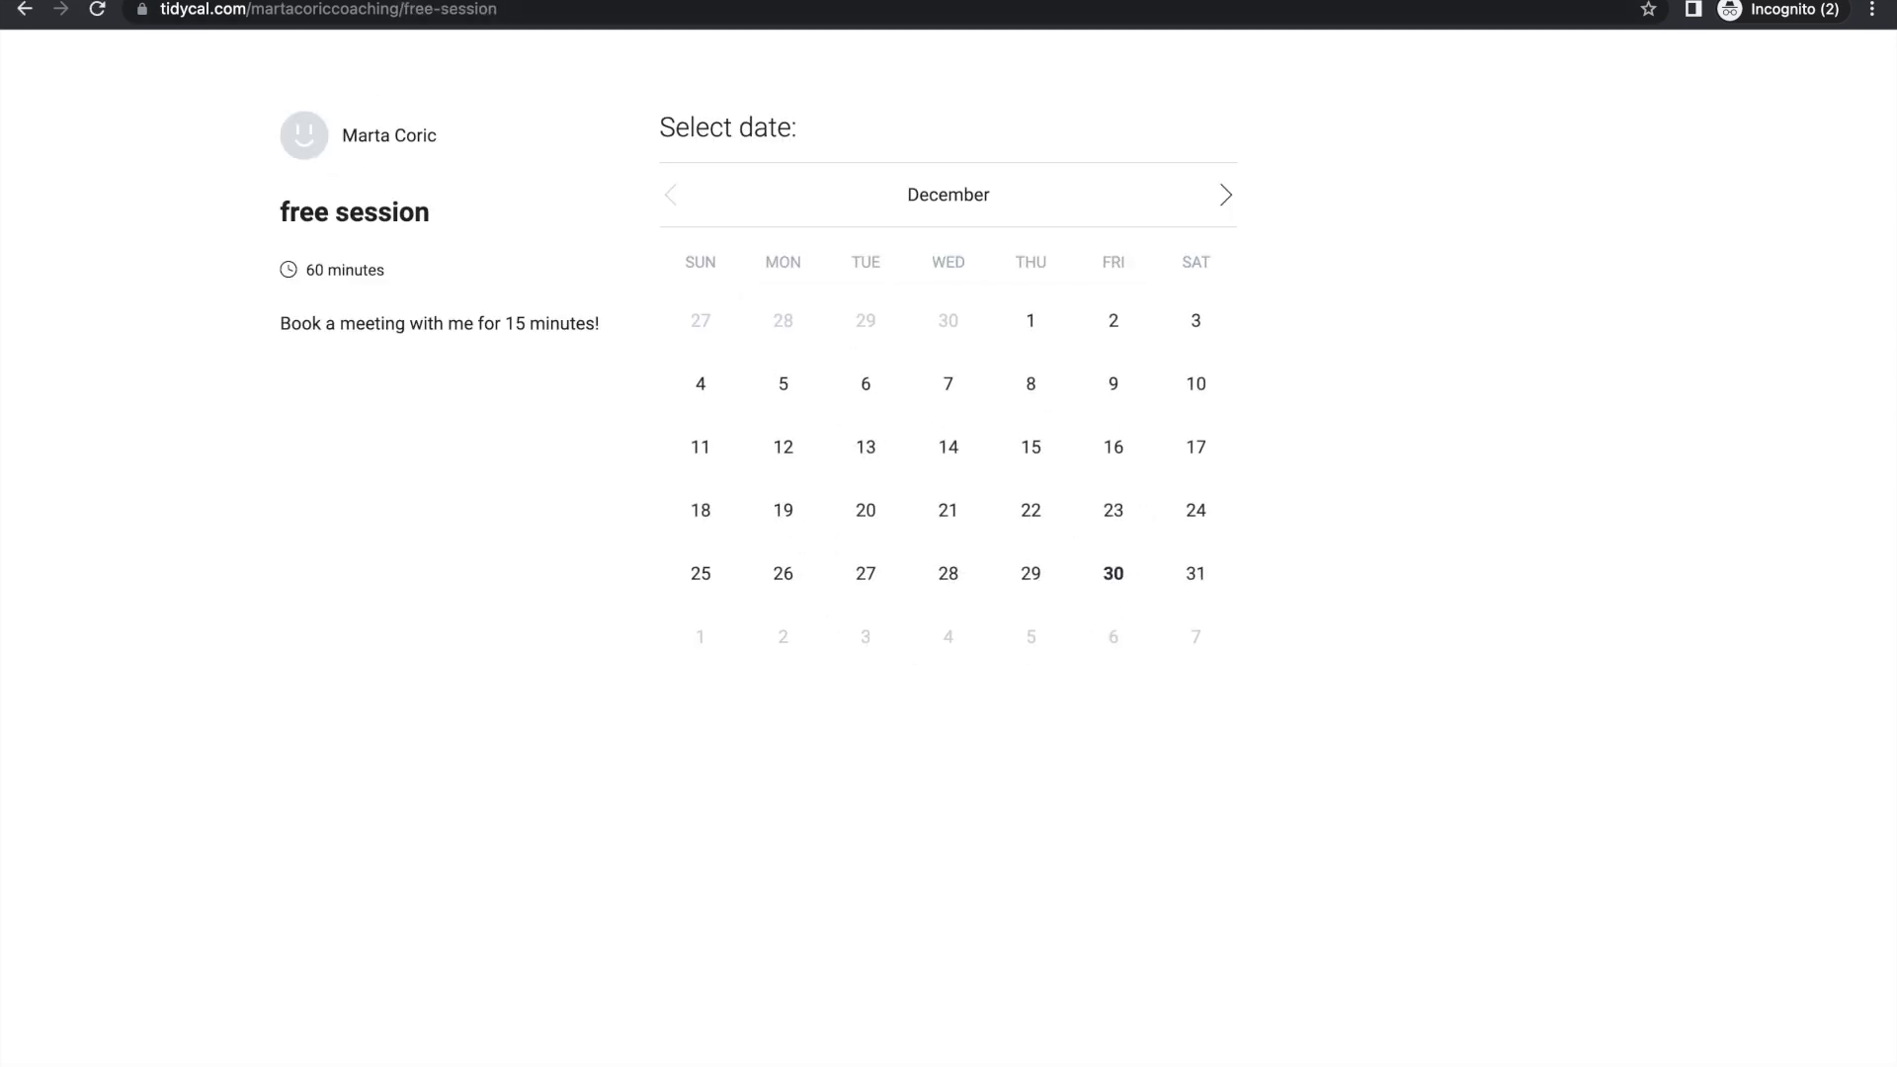
left_click(148, 0)
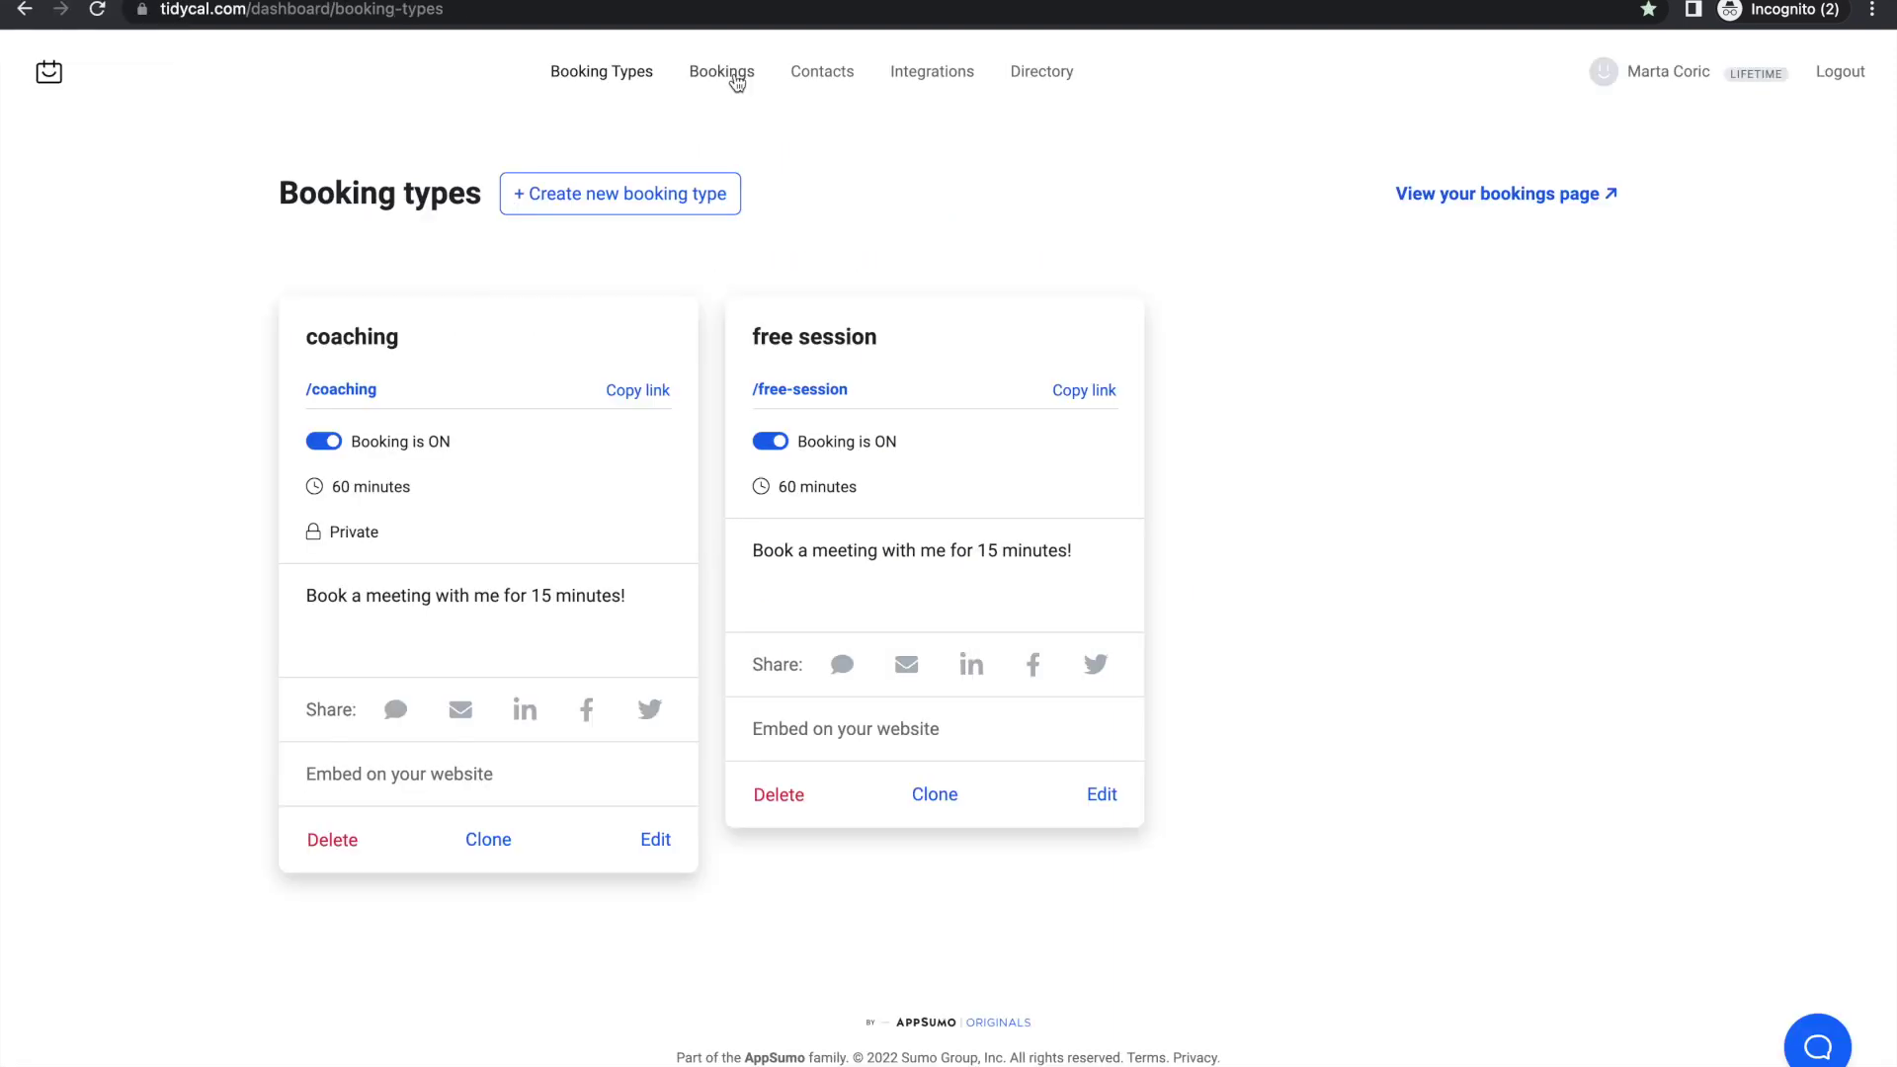
Step: Look over the empty Bookings list, then review Integrations: Google calendar and Zoom connected, PayPal set, Stripe empty
left_click(736, 81)
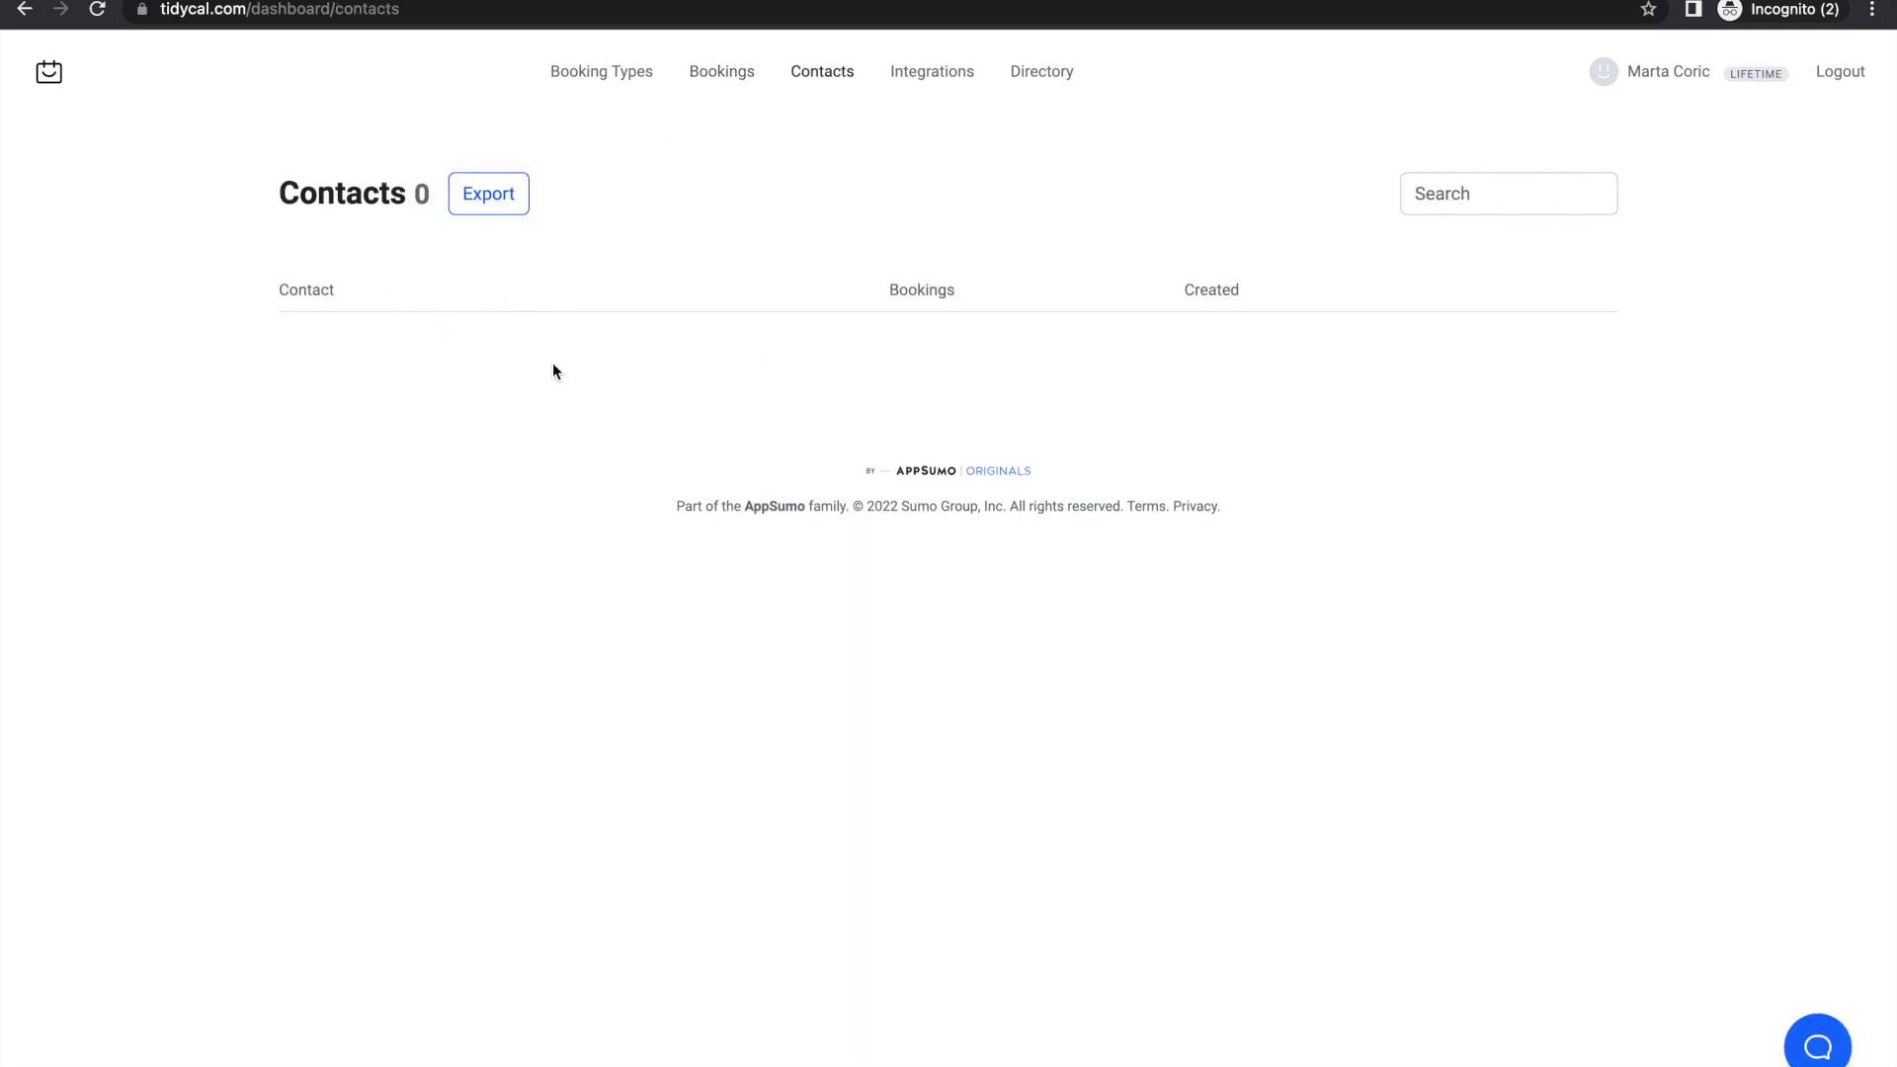
left_click(932, 73)
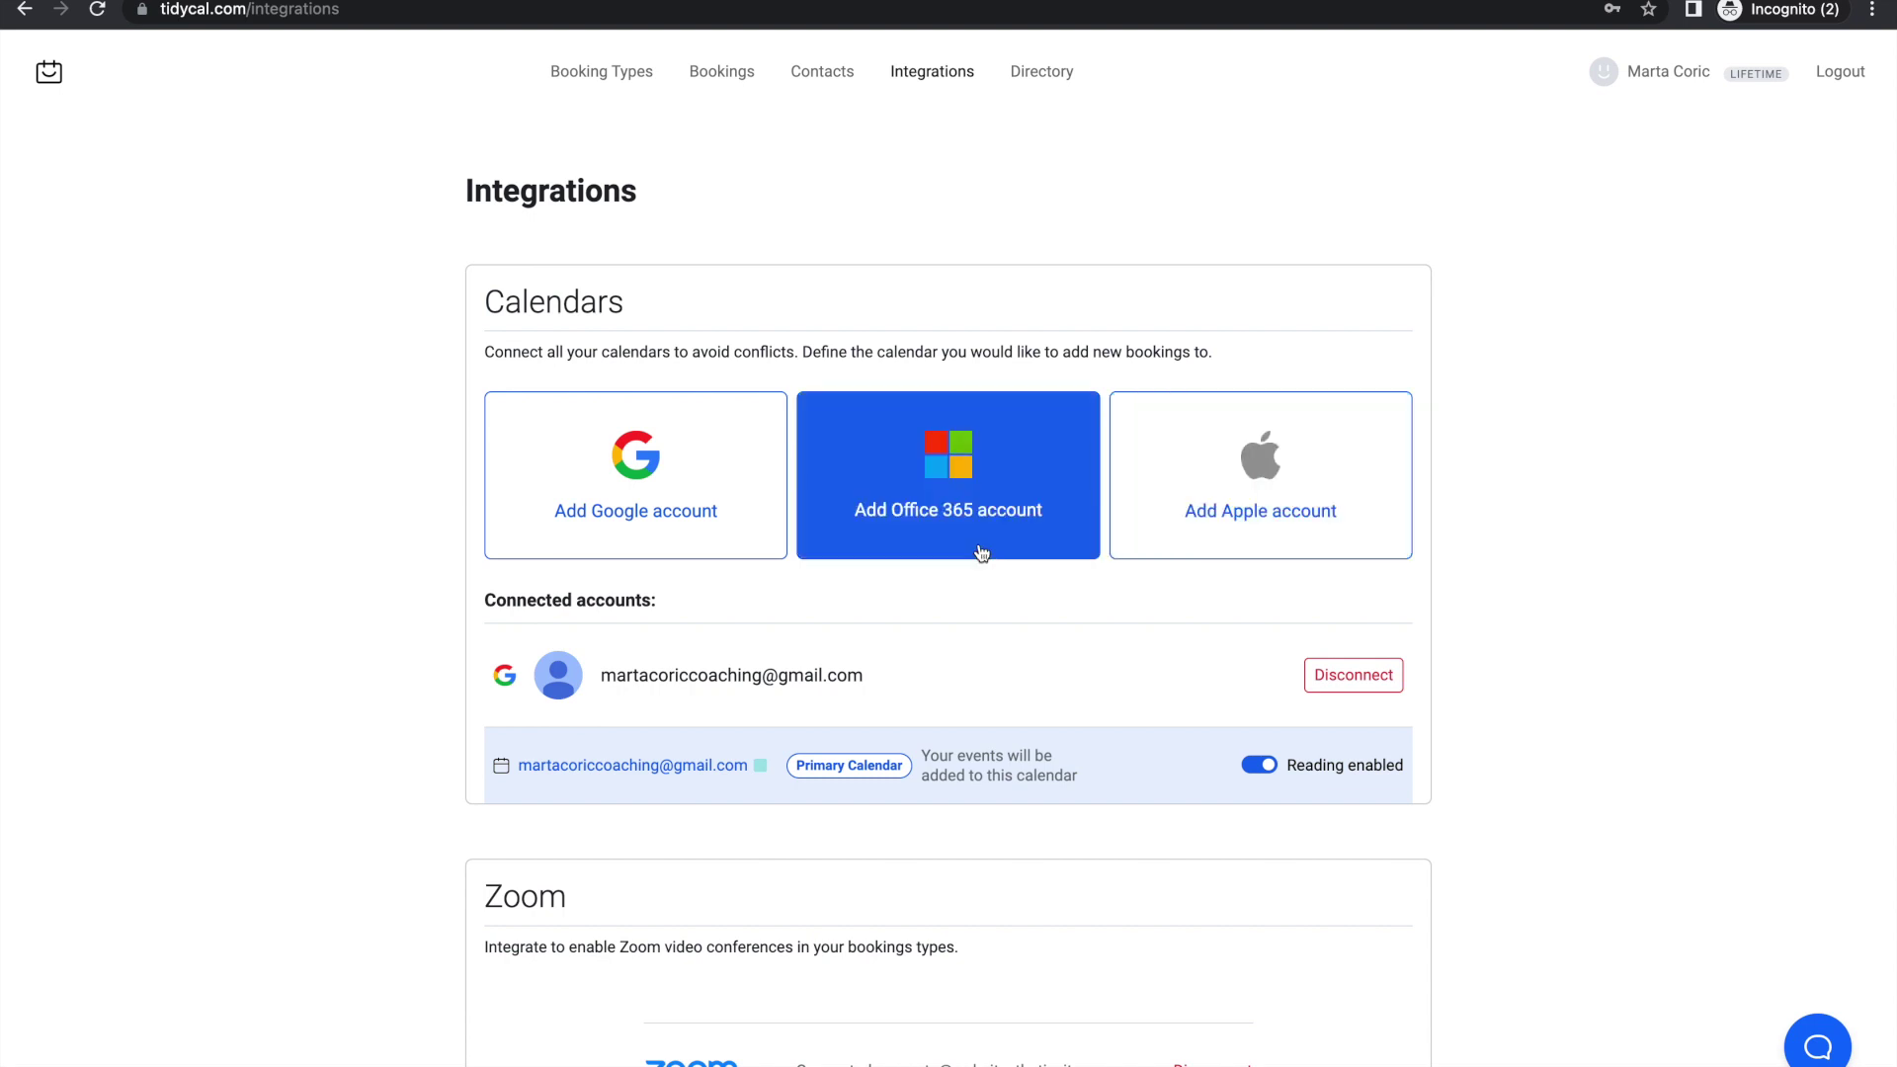
scroll(983, 553, "down", 4)
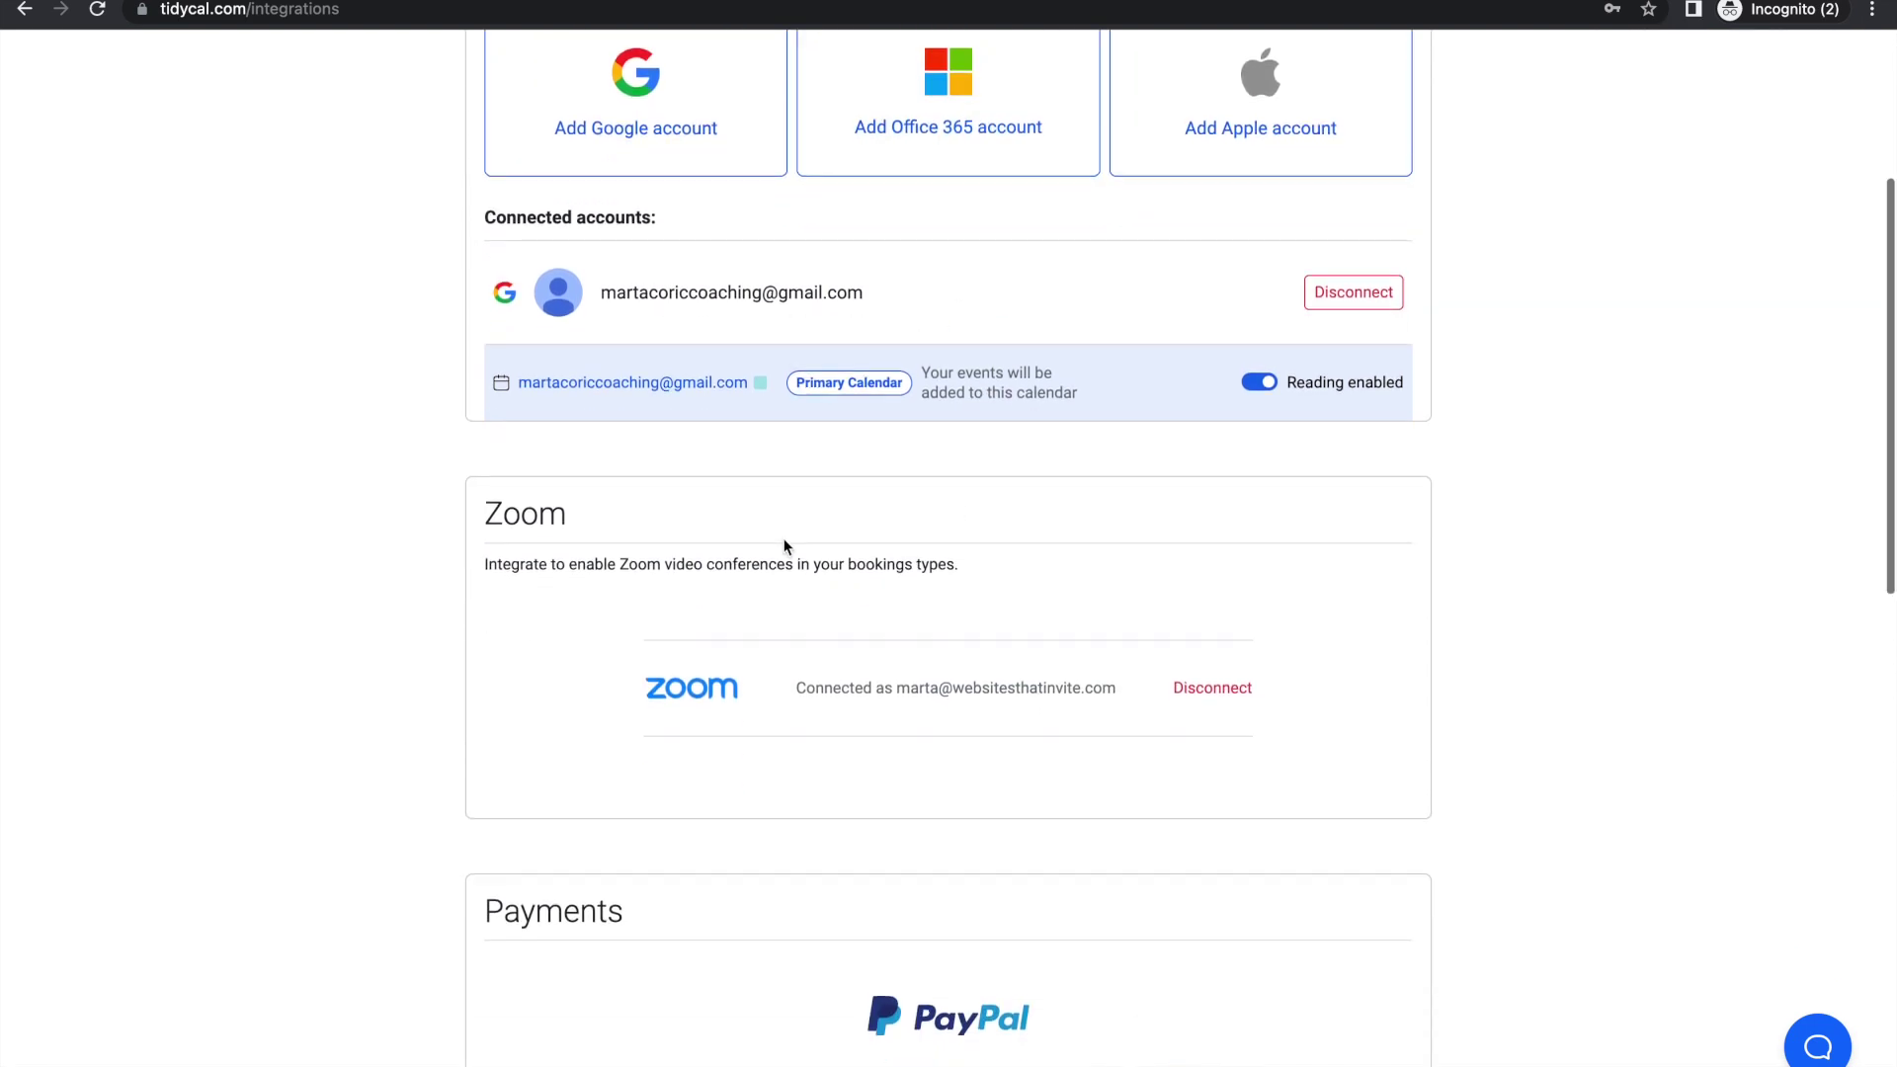
scroll(780, 534, "down", 2)
scroll(737, 489, "down", 4)
scroll(684, 507, "down", 1)
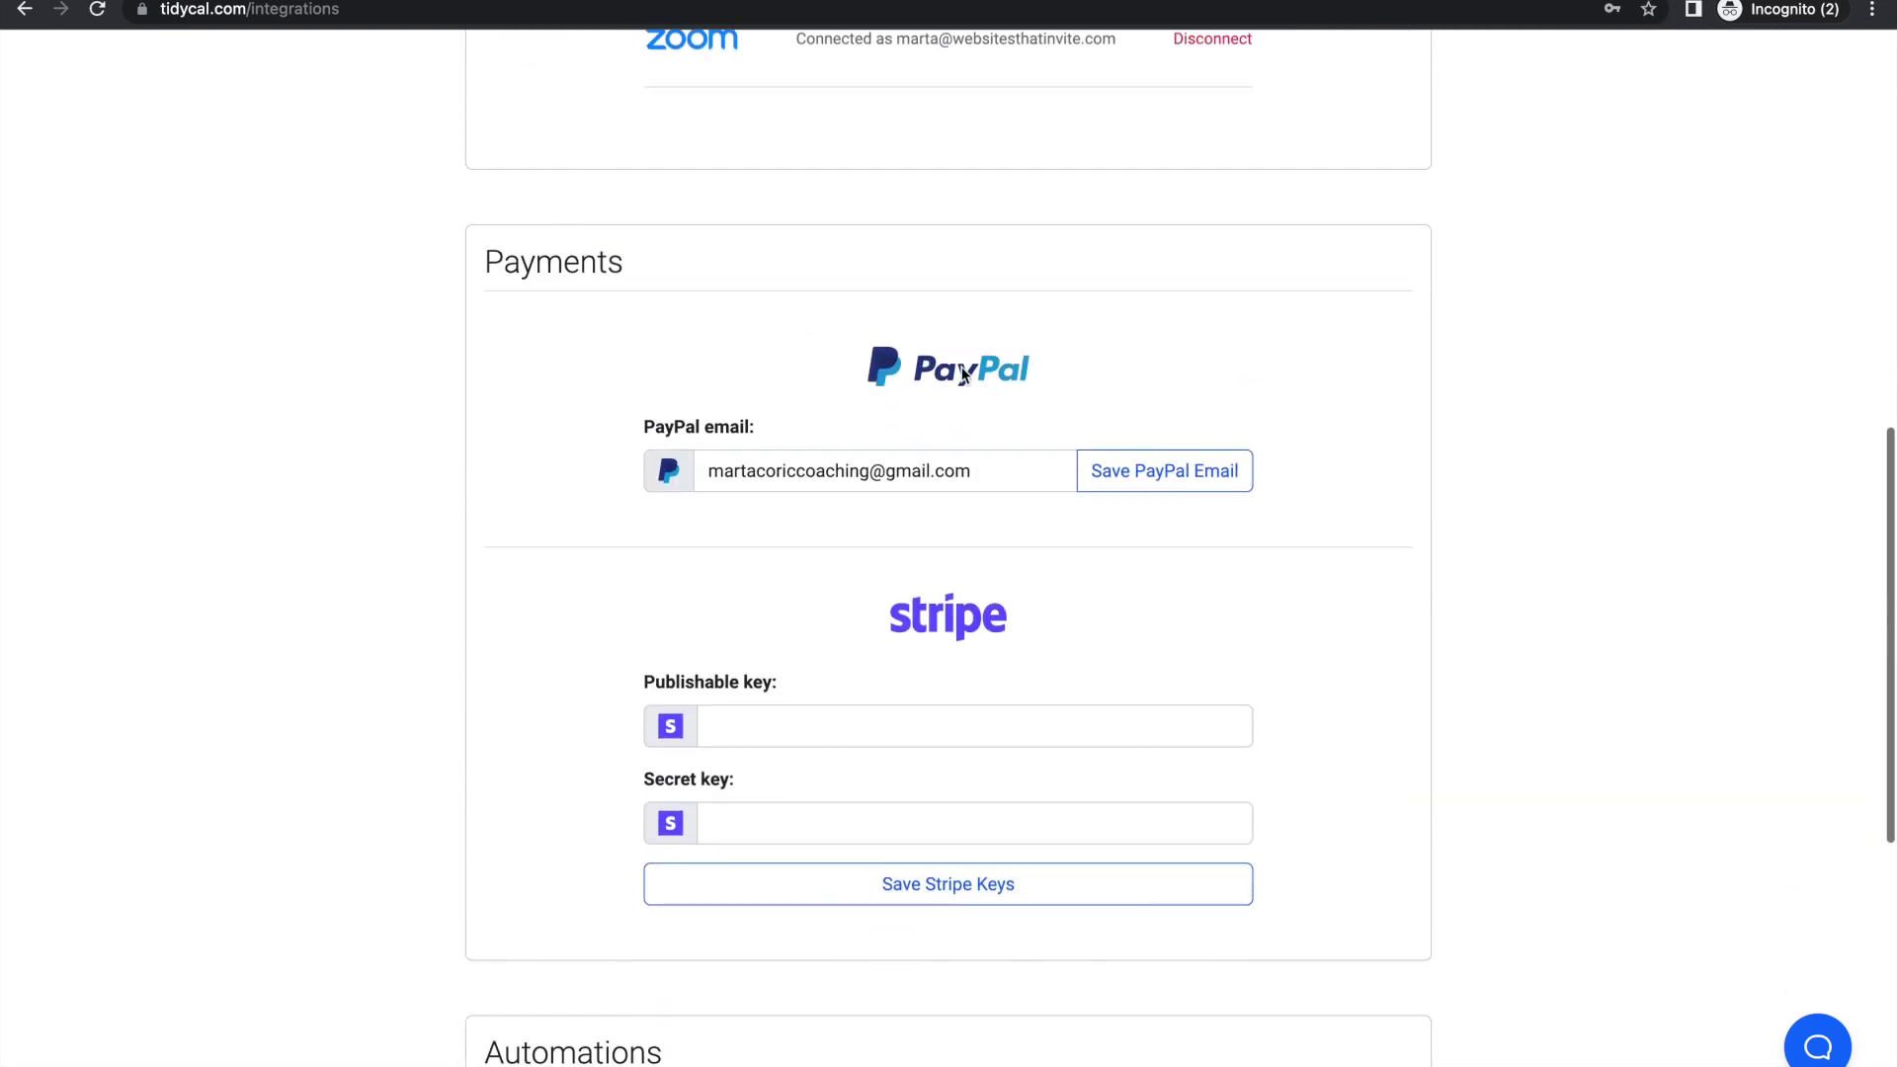
scroll(774, 471, "down", 5)
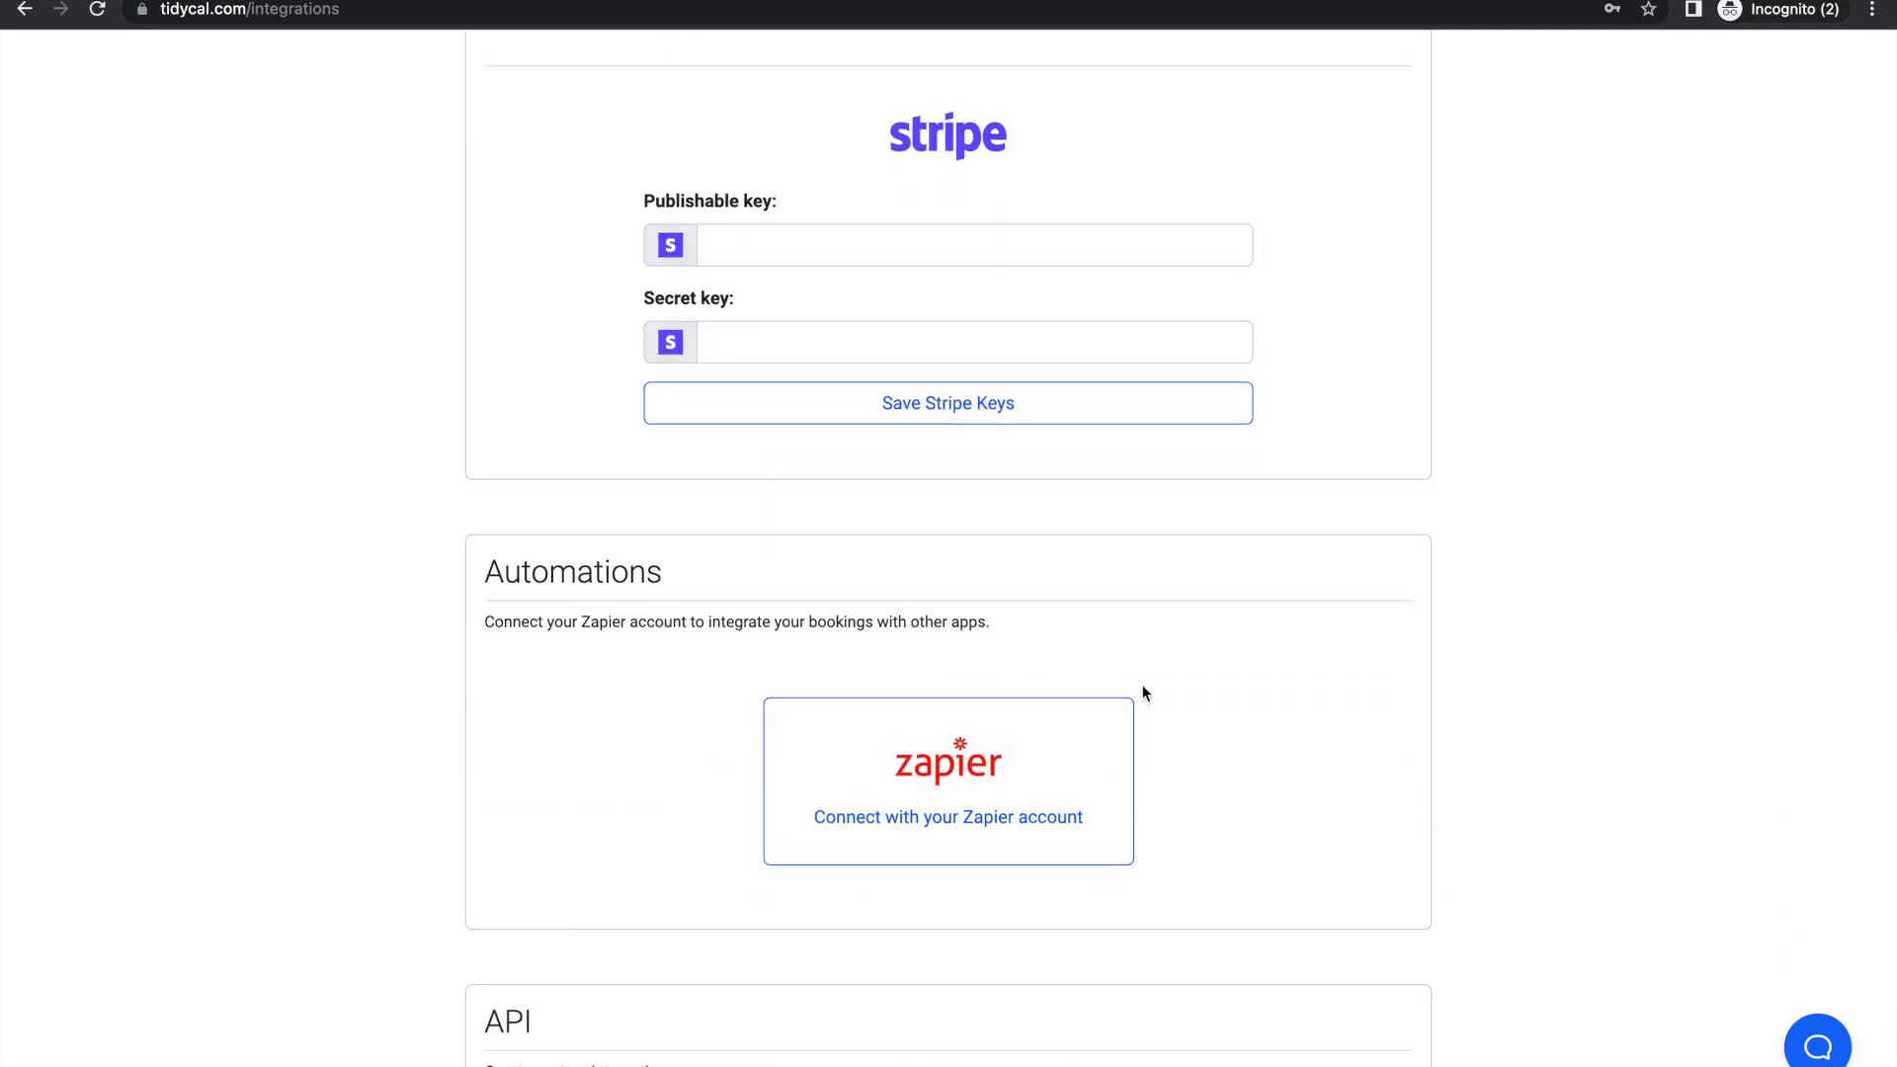
scroll(1143, 692, "down", 3)
scroll(637, 643, "up", 15)
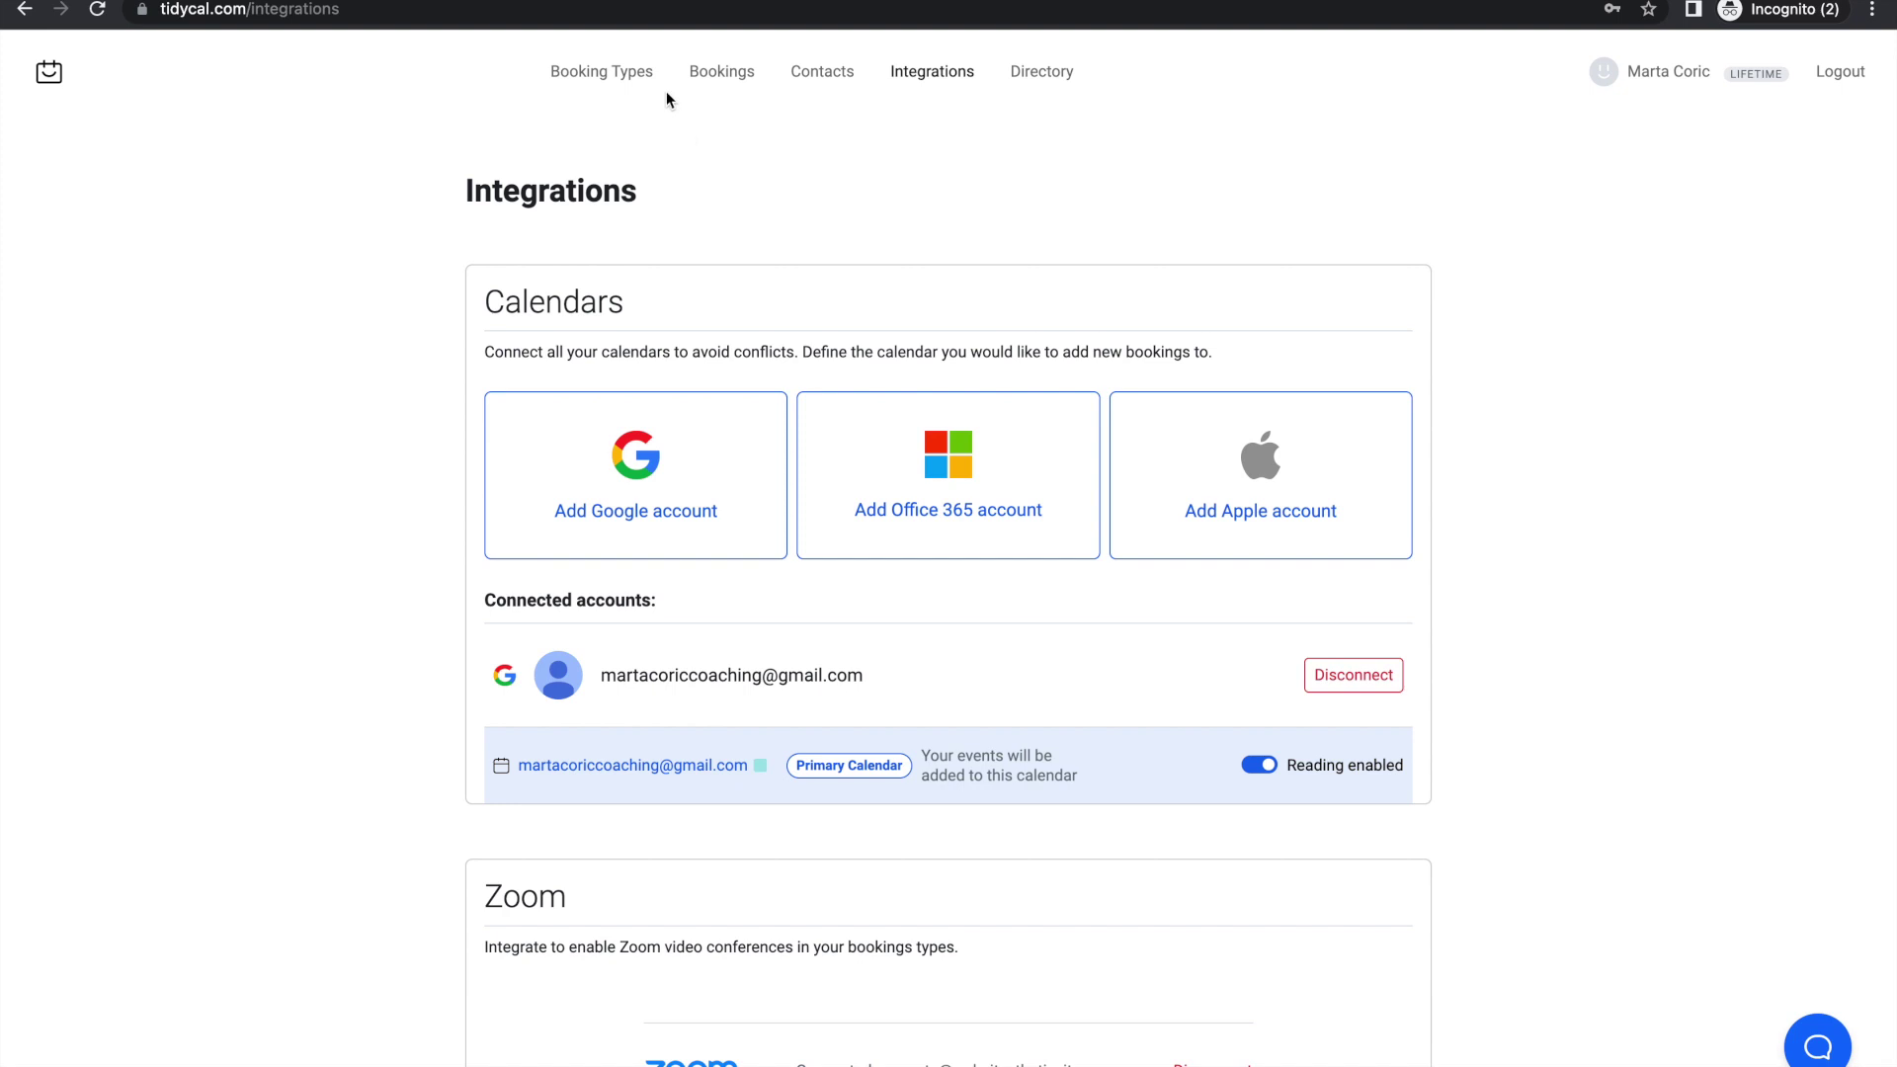
Step: From Booking Types, start a blank new booking type form, then return to the dashboard via the logo
left_click(584, 75)
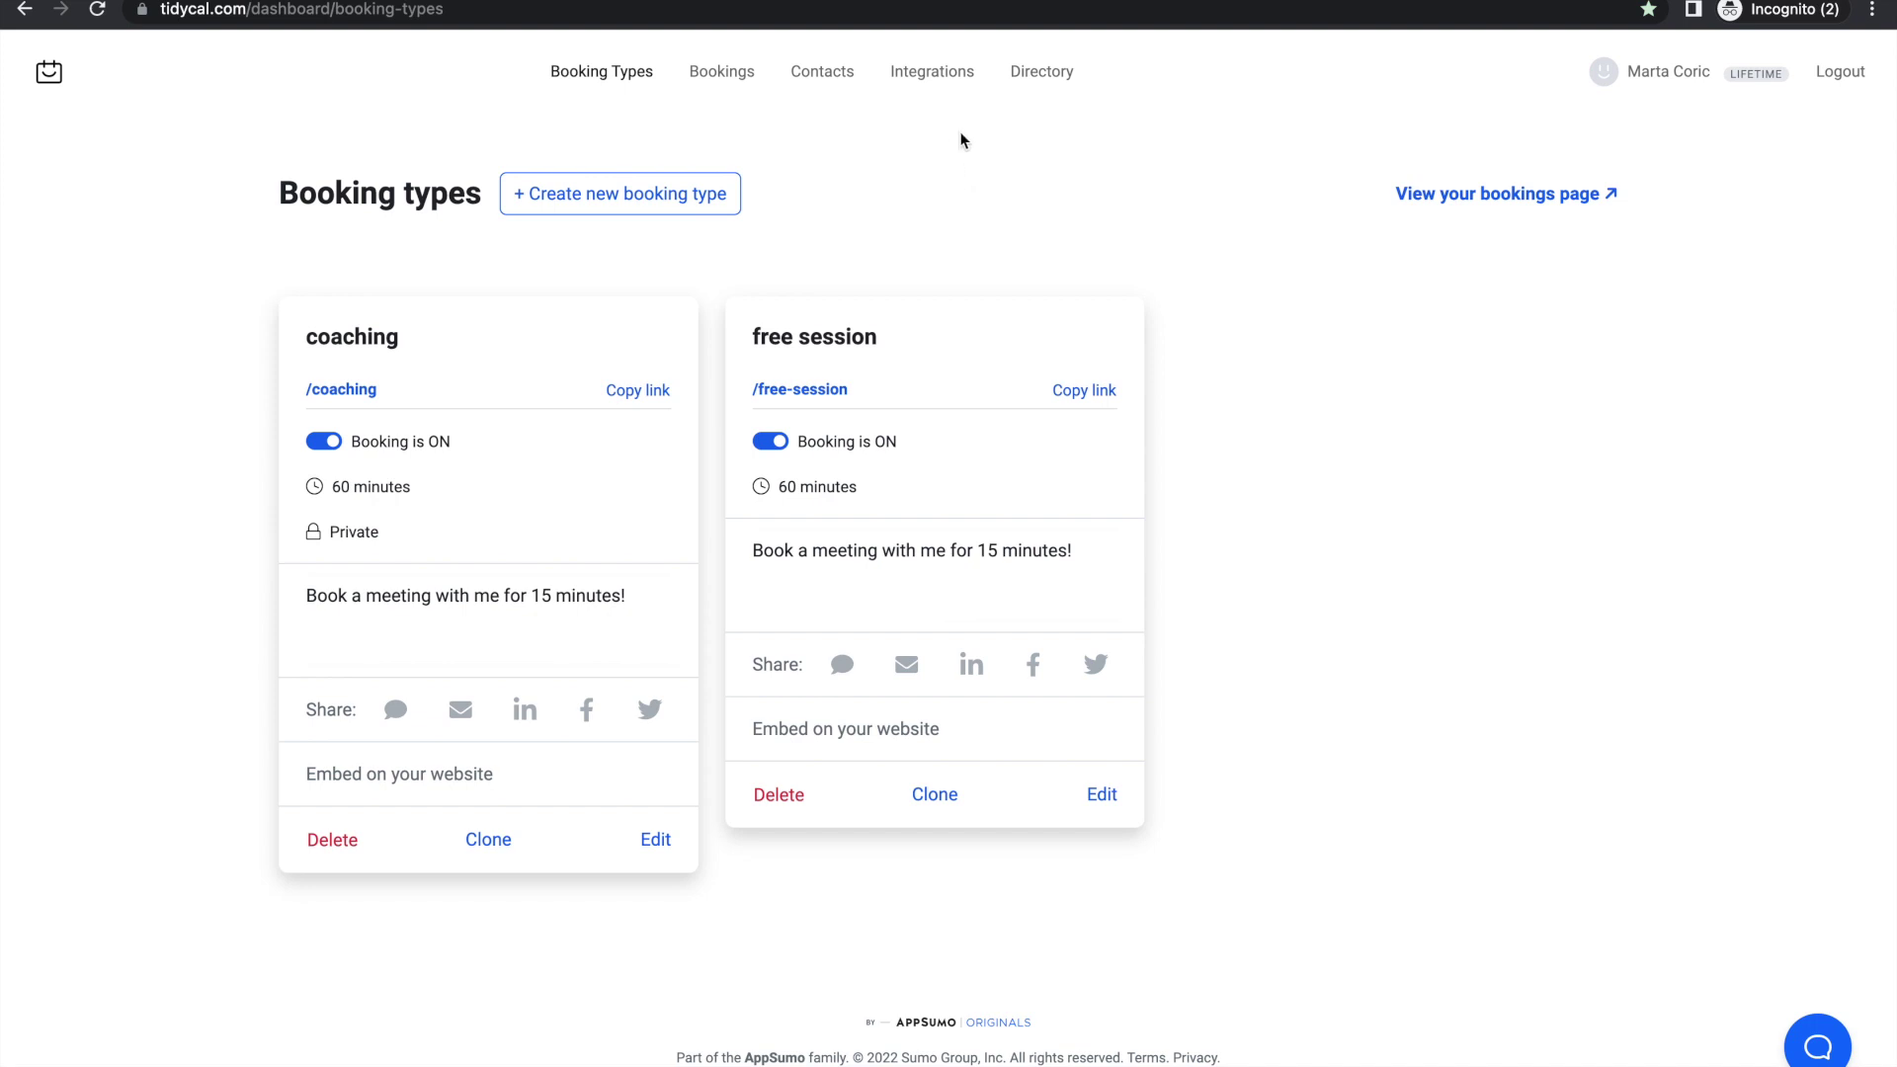
left_click(619, 194)
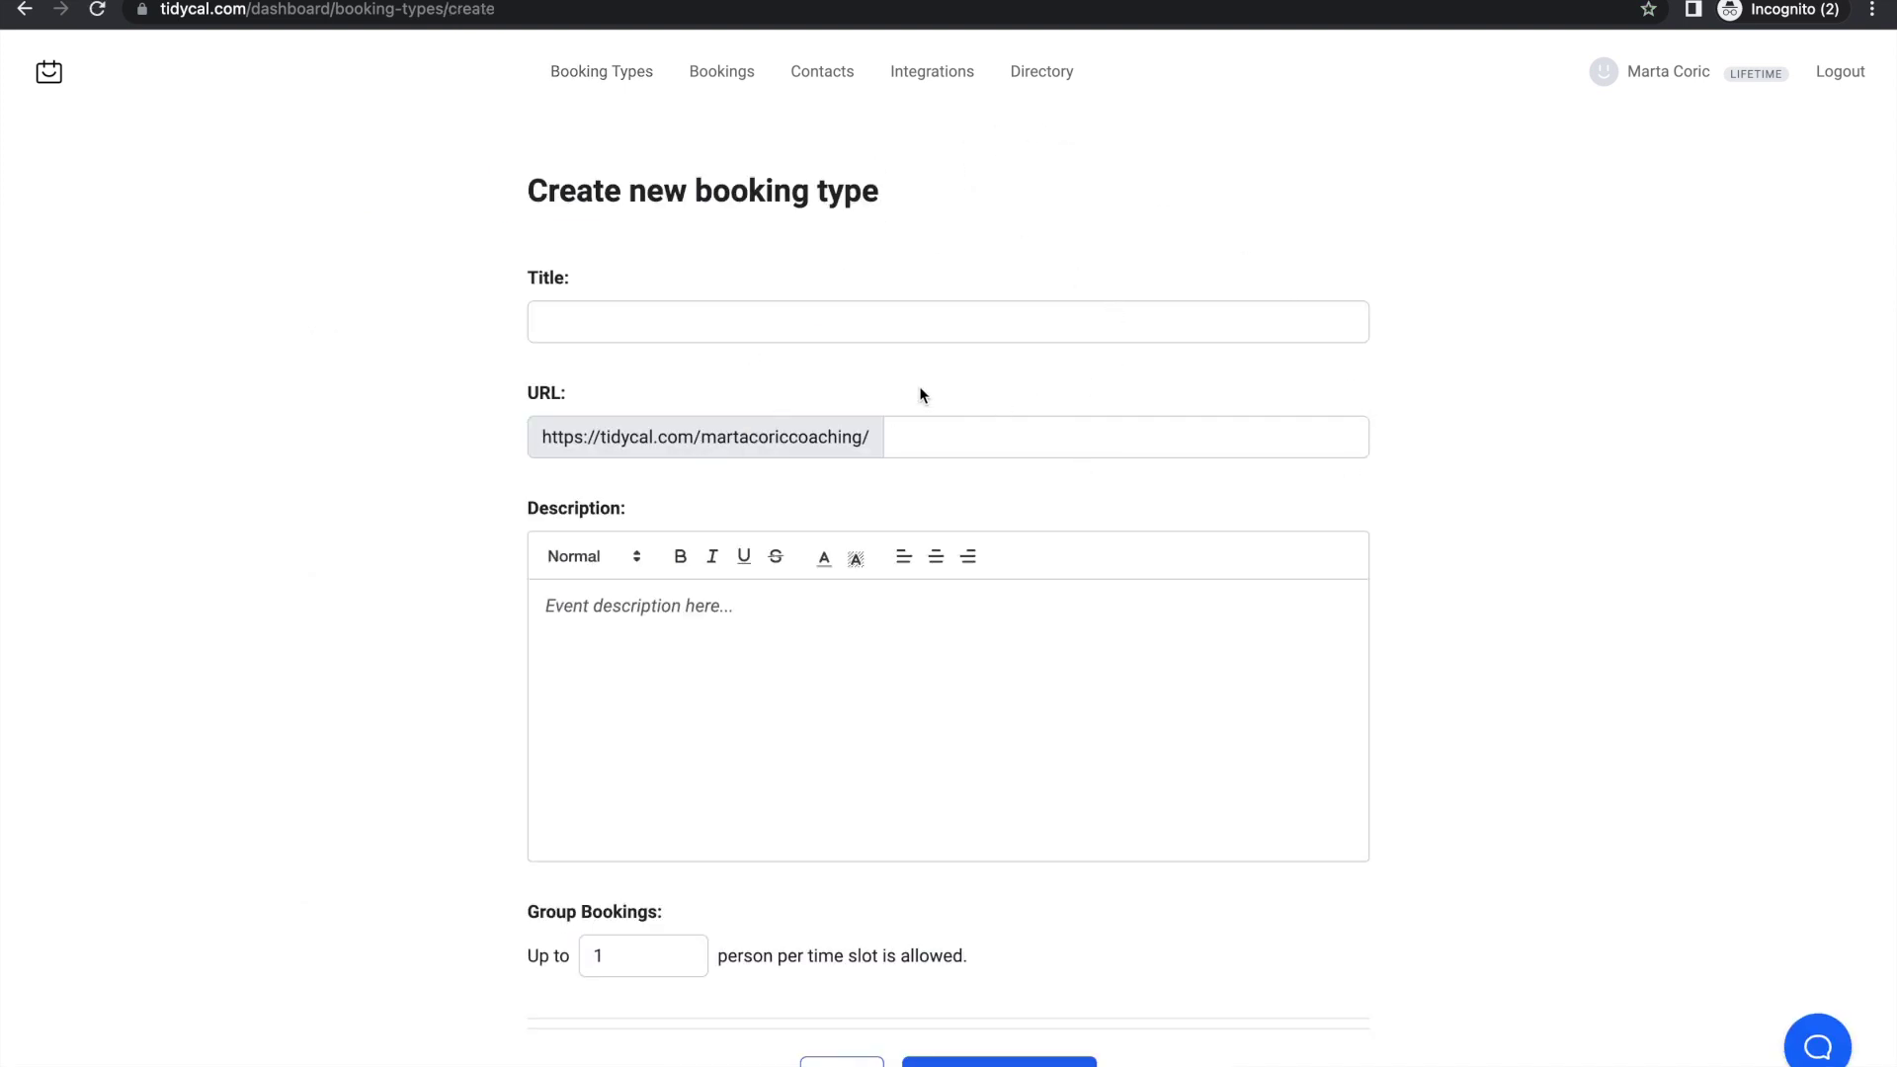
left_click(834, 322)
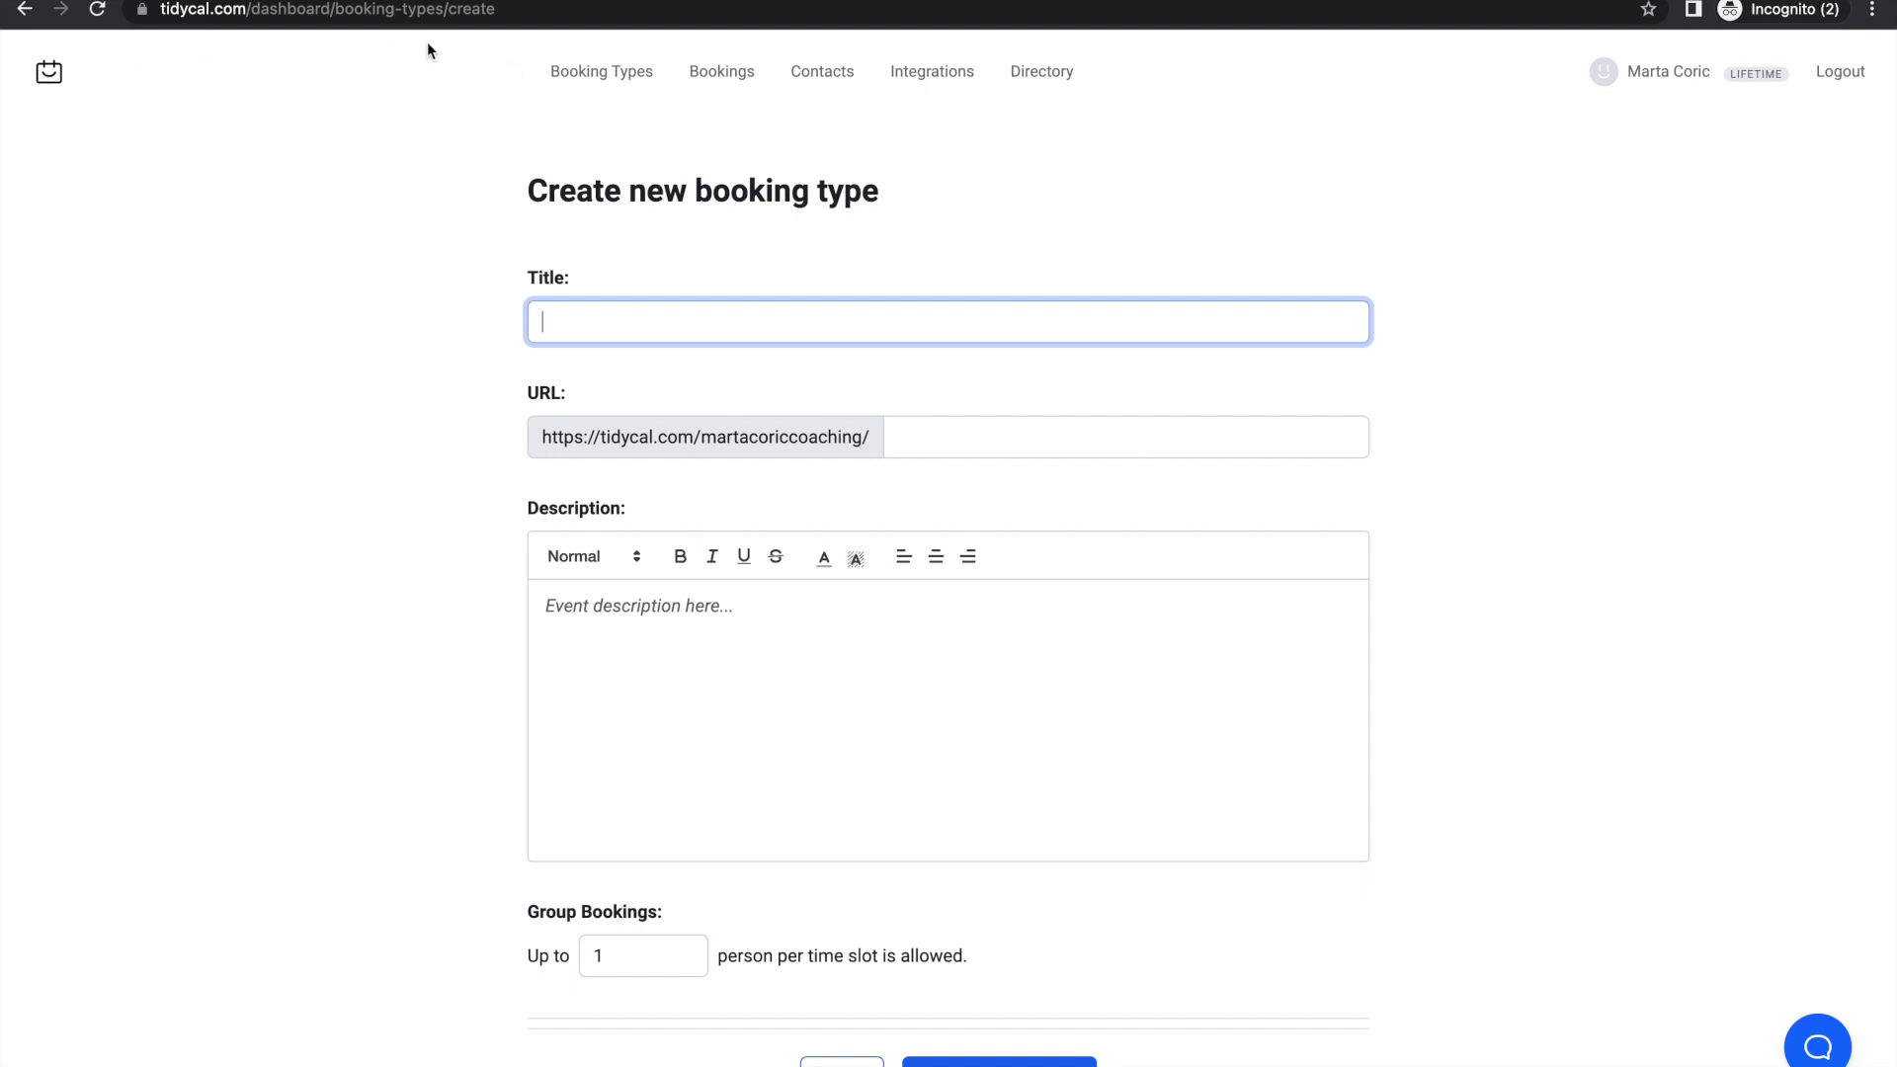
left_click(33, 80)
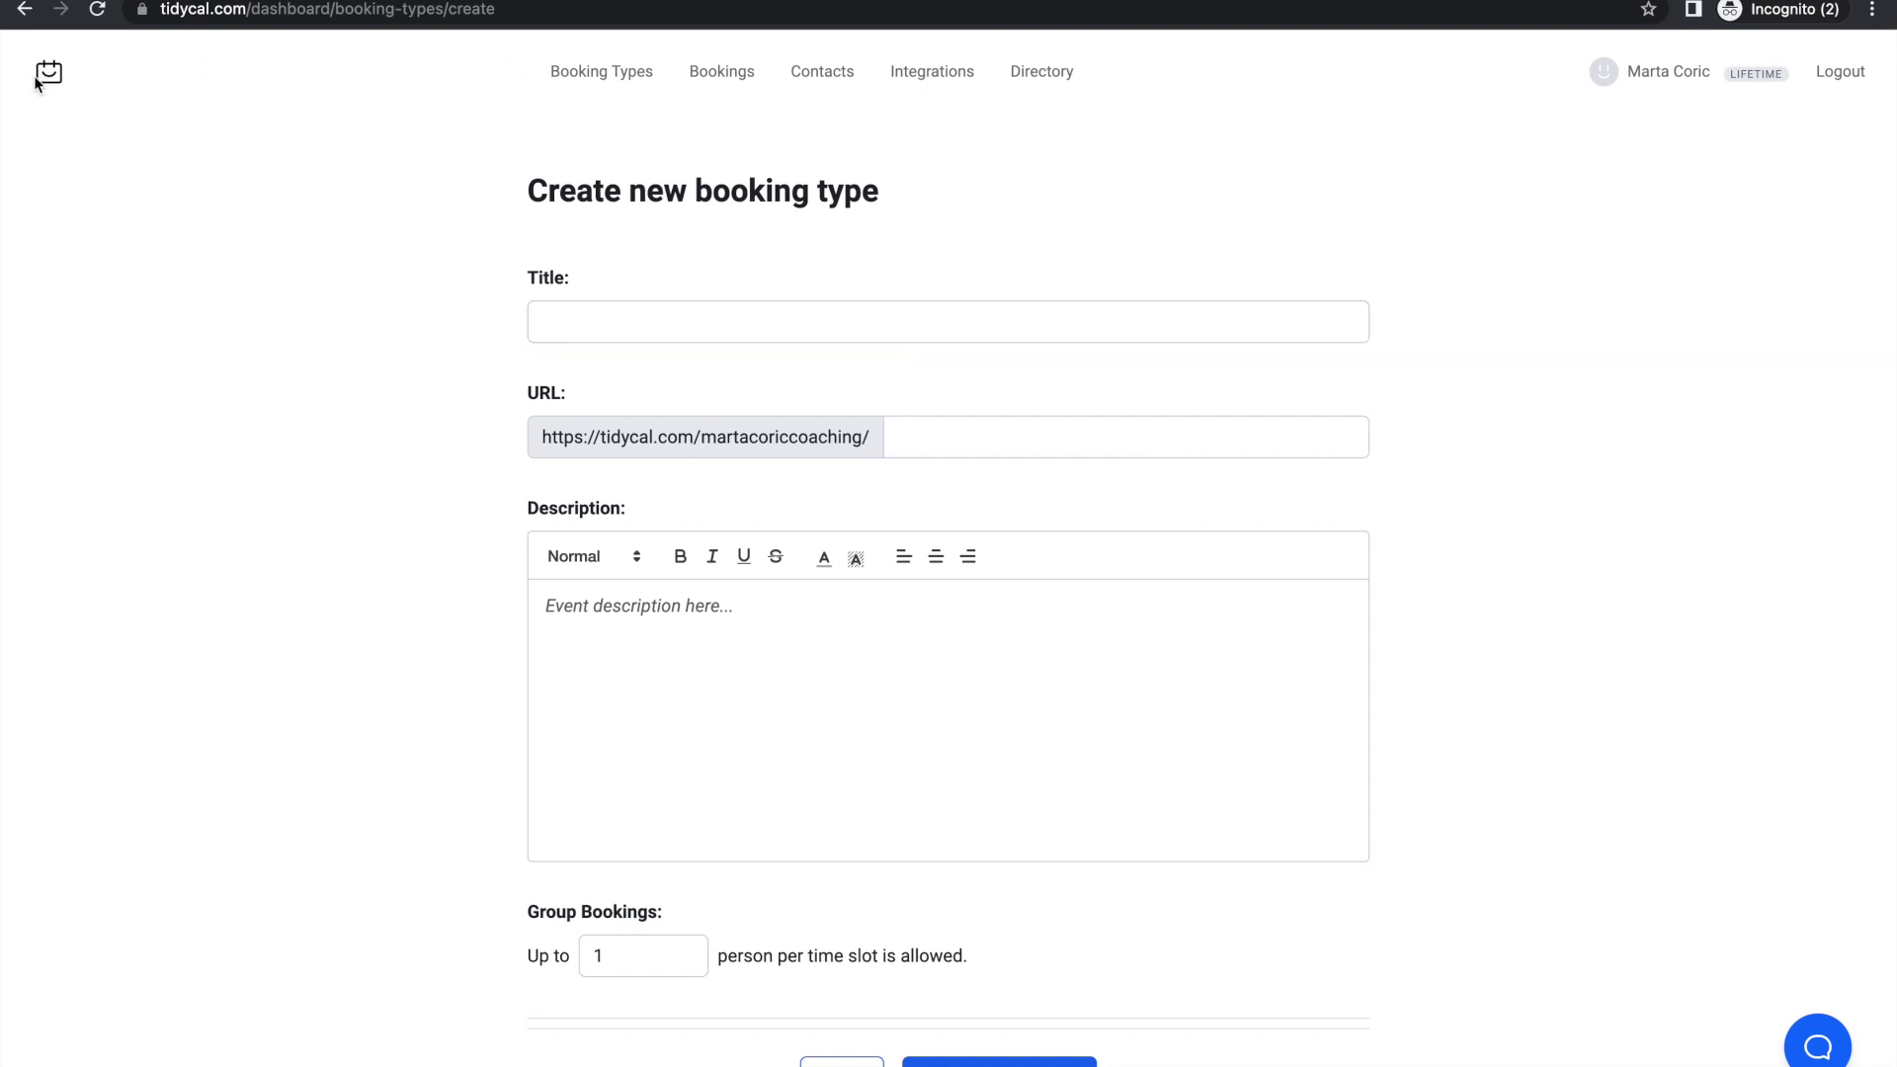